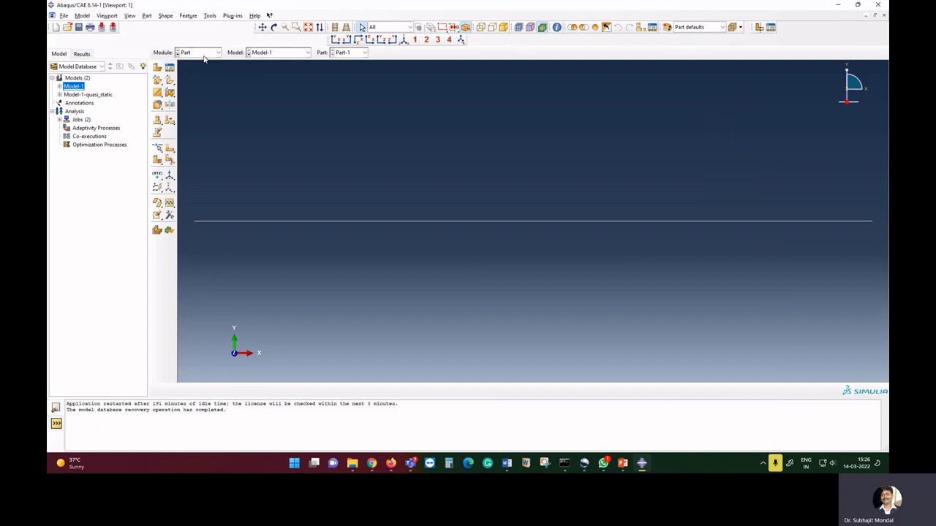
left_click(204, 57)
left_click(299, 118)
left_click_drag(261, 161, 559, 278)
left_click(649, 266)
In the Property module, add a uniform mass density of 7850 to Material-1 and close the material manager.
left_click(202, 56)
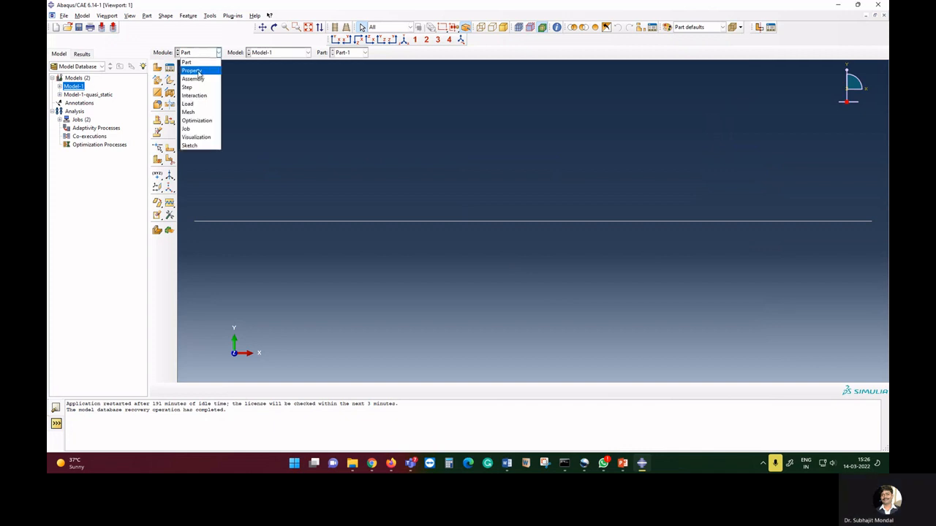
left_click(199, 71)
left_click(171, 68)
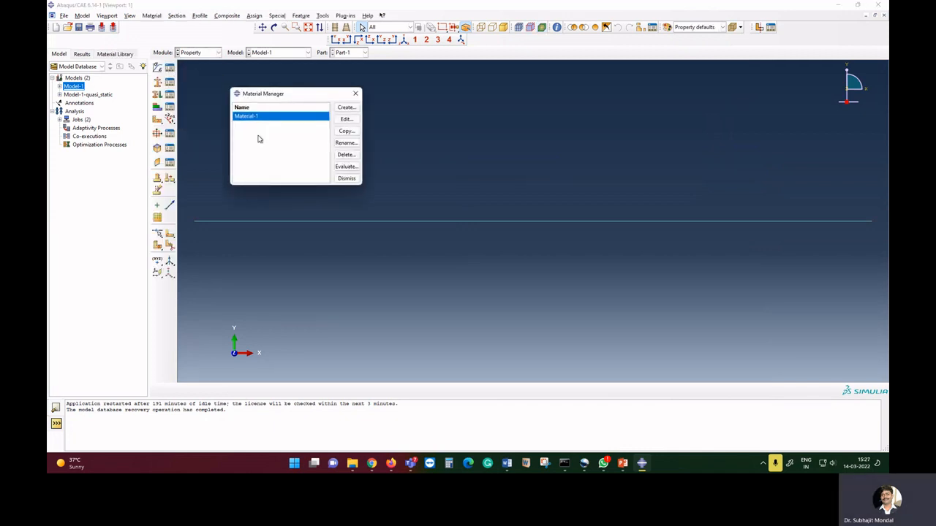
left_click(343, 119)
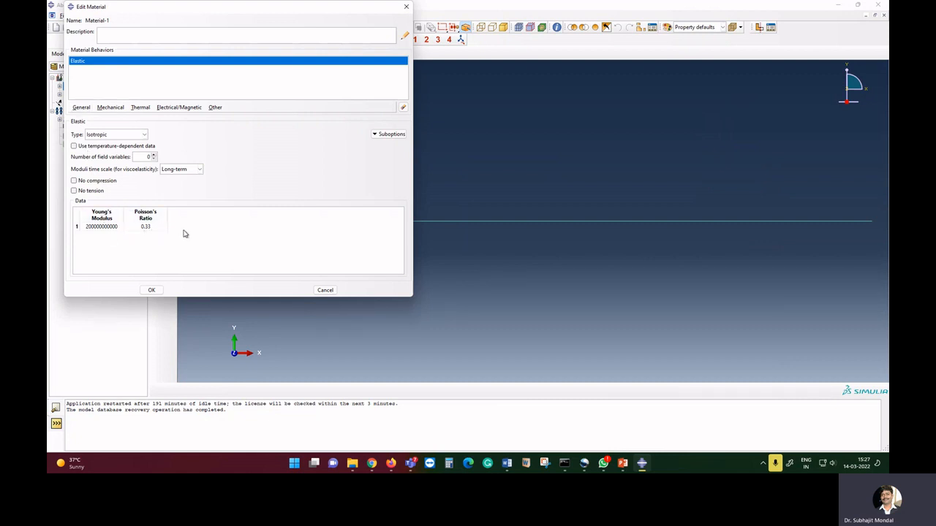
left_click(81, 108)
left_click(97, 123)
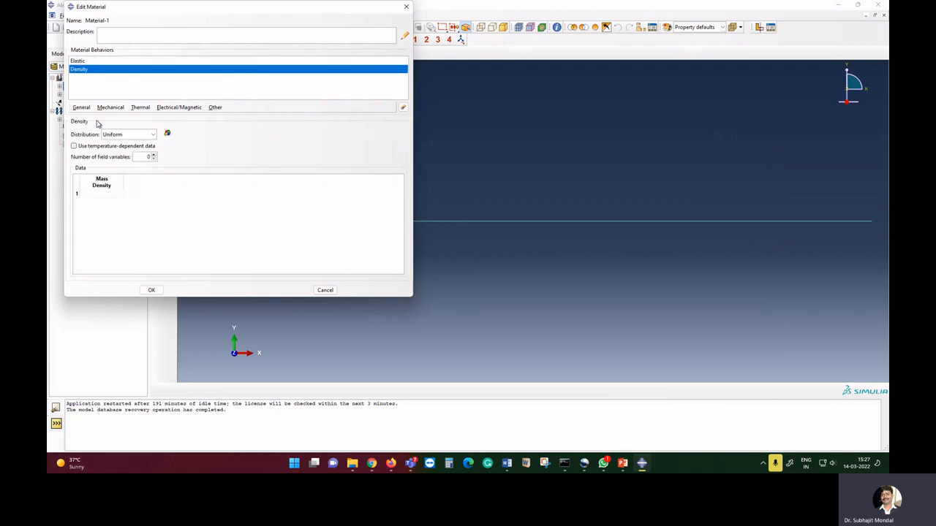
left_click(101, 195)
type("7850")
left_click(153, 291)
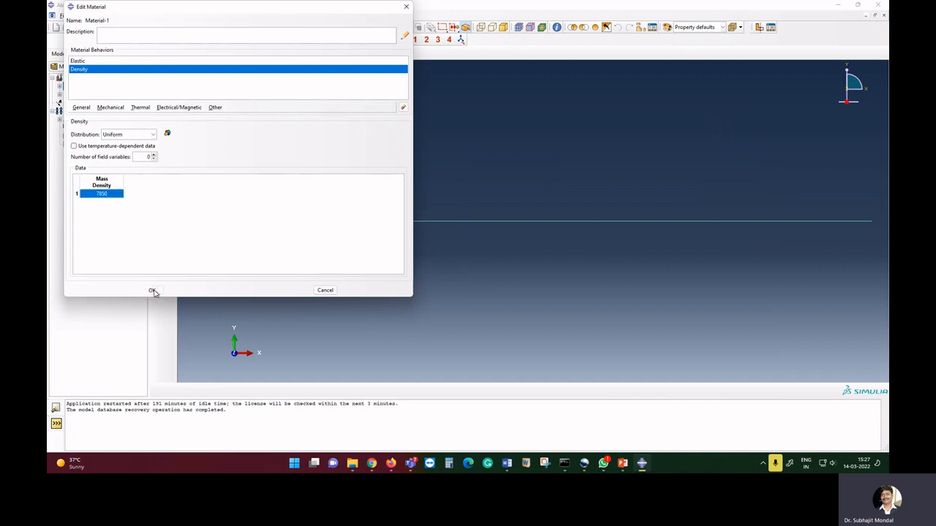
left_click(349, 179)
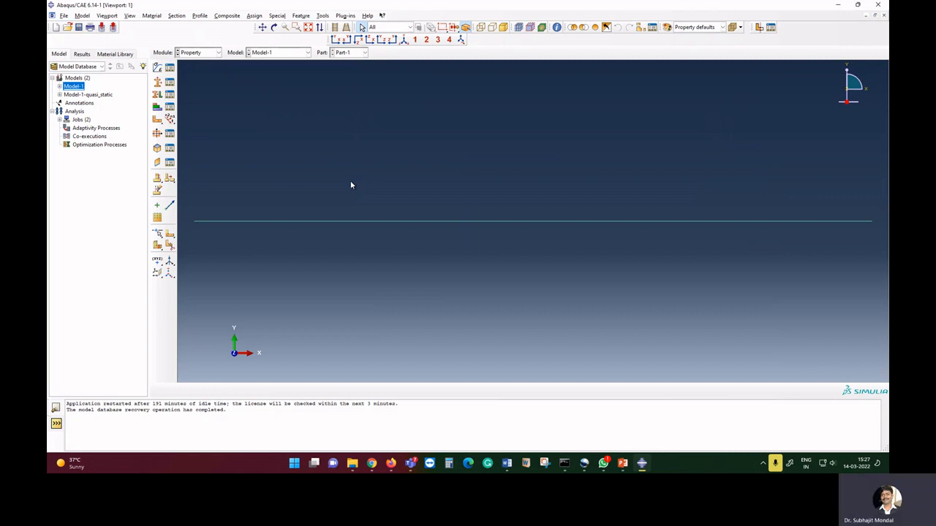
Open Profile-1 from the model tree to review its rectangular section dimensions.
left_click(170, 94)
left_click(243, 99)
left_click(60, 86)
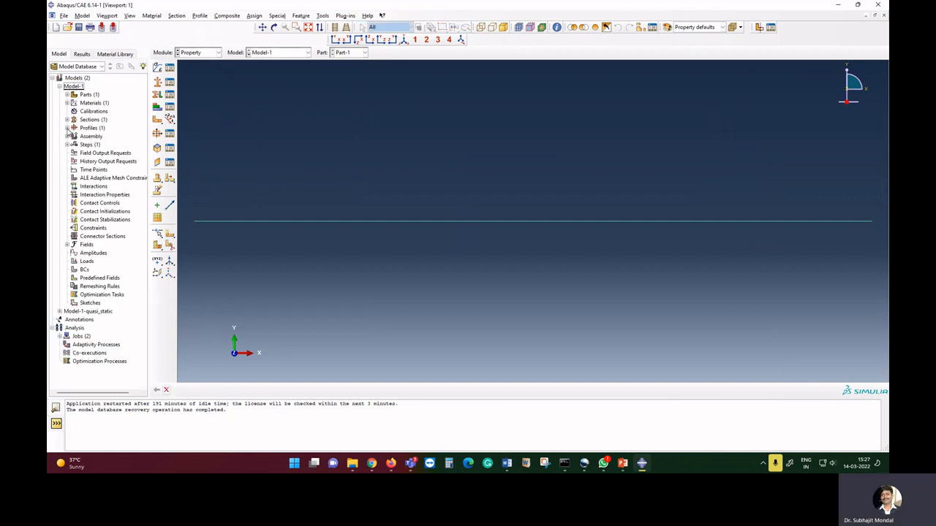
left_click(67, 127)
left_click(88, 136)
double_click(89, 136)
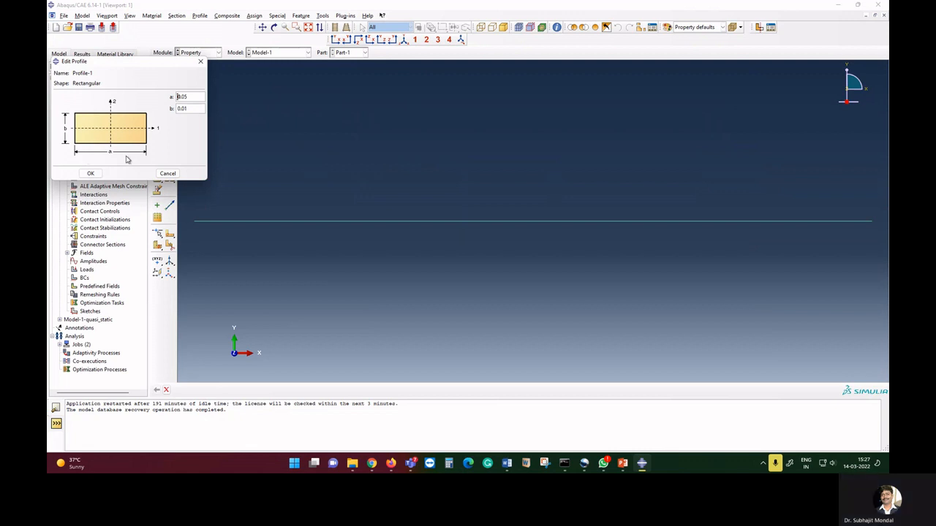
left_click(167, 173)
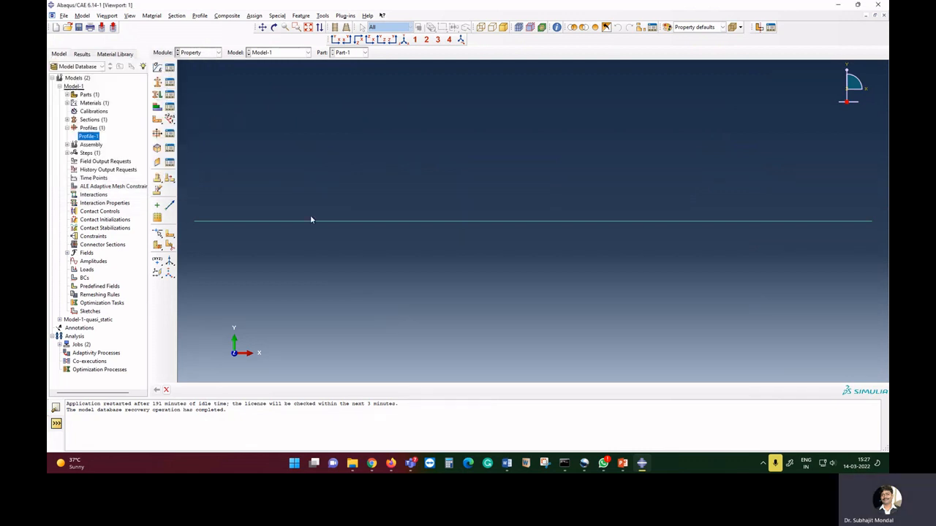
left_click(214, 53)
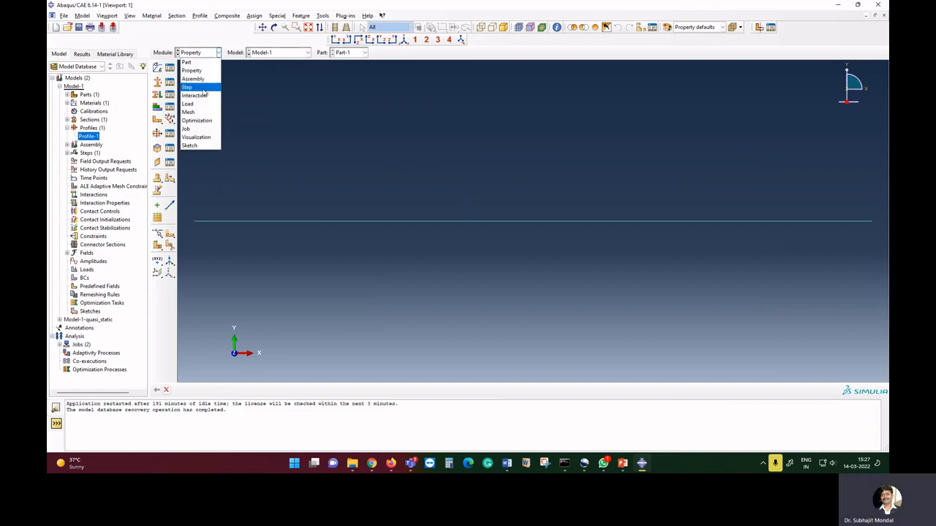
left_click(199, 79)
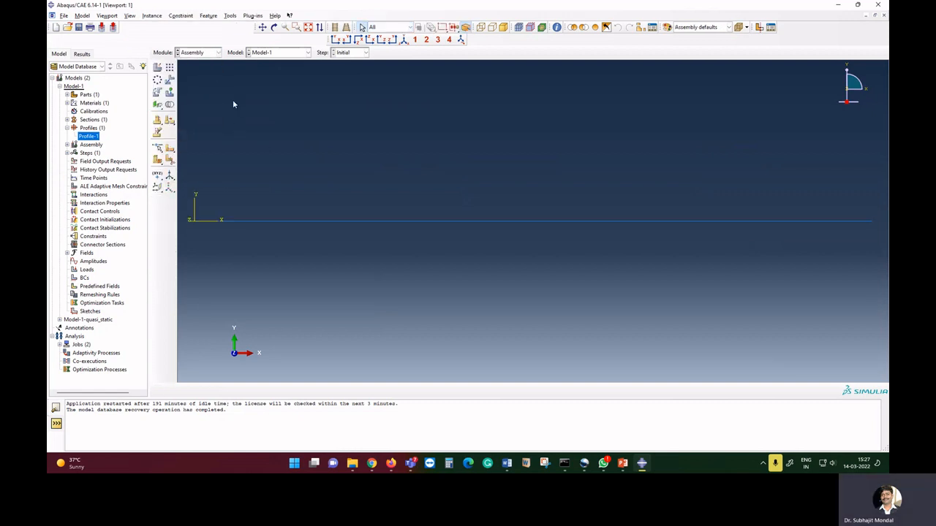
left_click(214, 53)
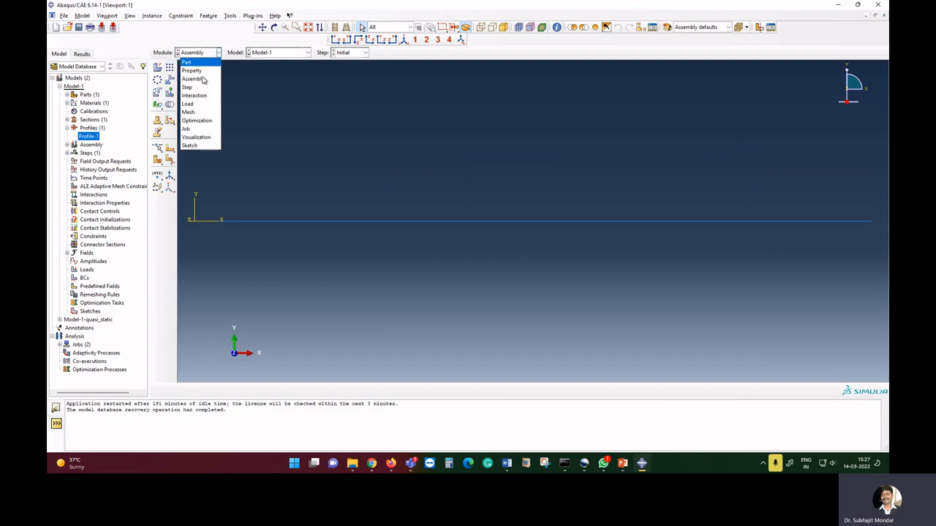
left_click(201, 114)
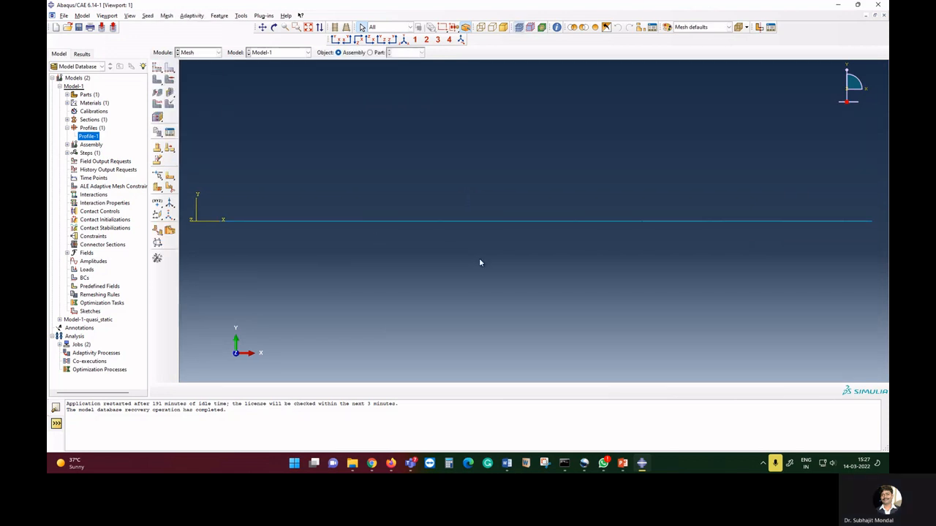
In the Step module, create a Dynamic, Implicit step named Step-1 after the Initial step.
left_click(217, 52)
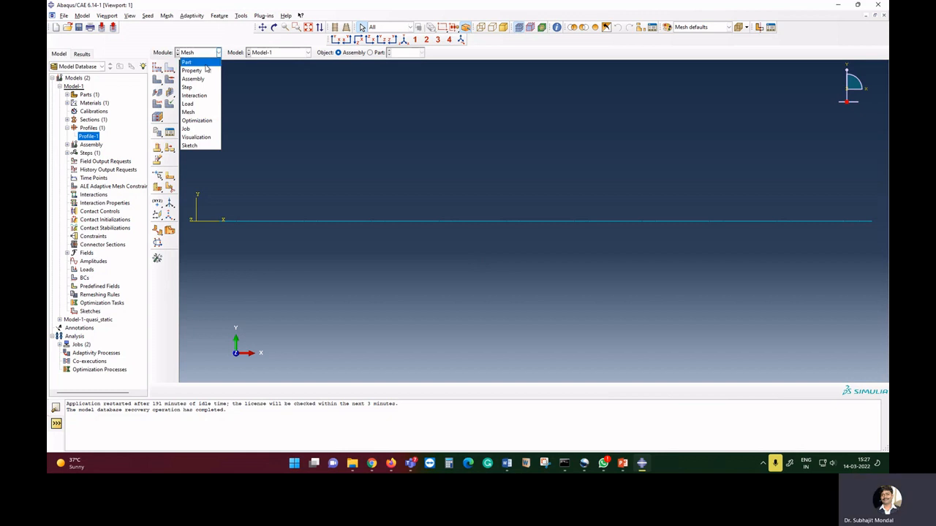
left_click(207, 89)
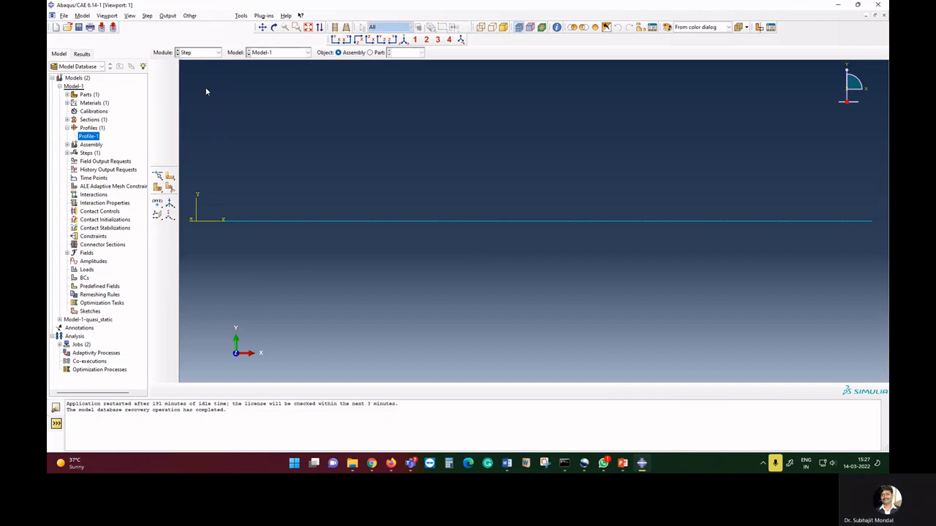
left_click(170, 68)
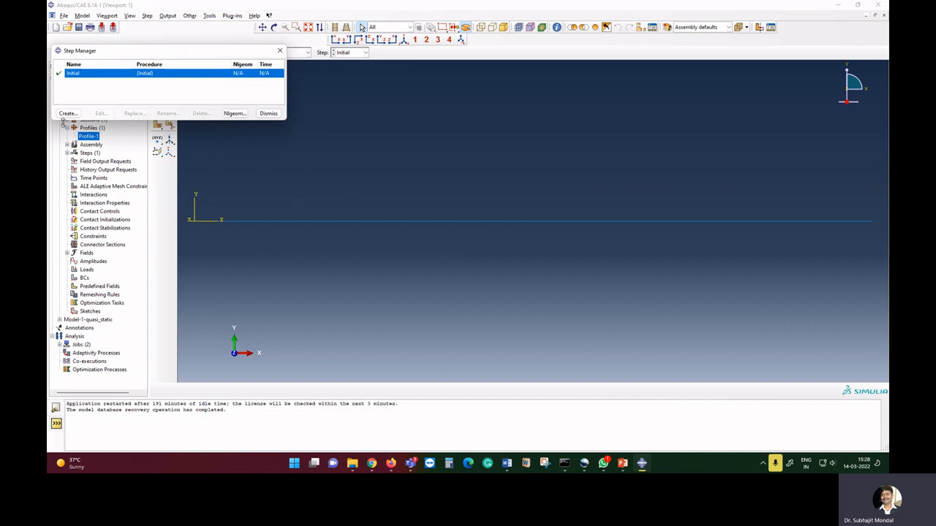
left_click(66, 114)
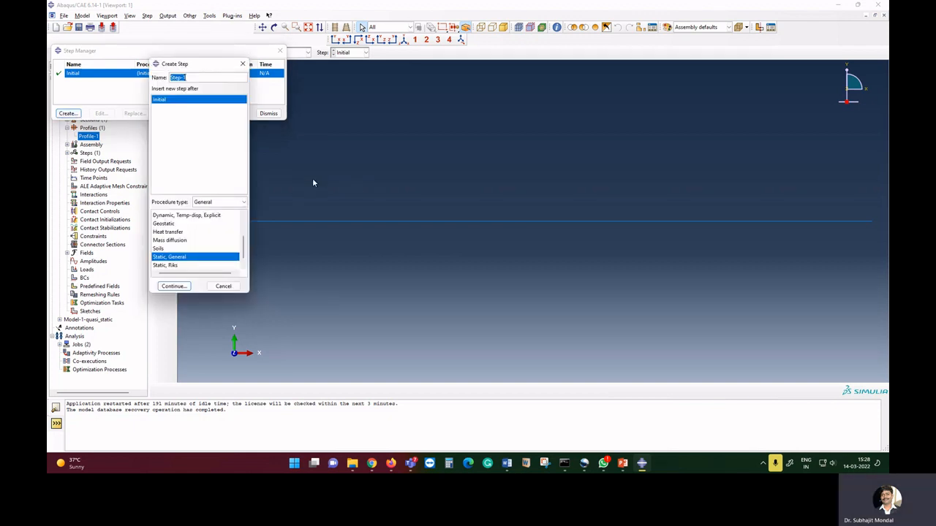
left_click_drag(243, 252, 239, 229)
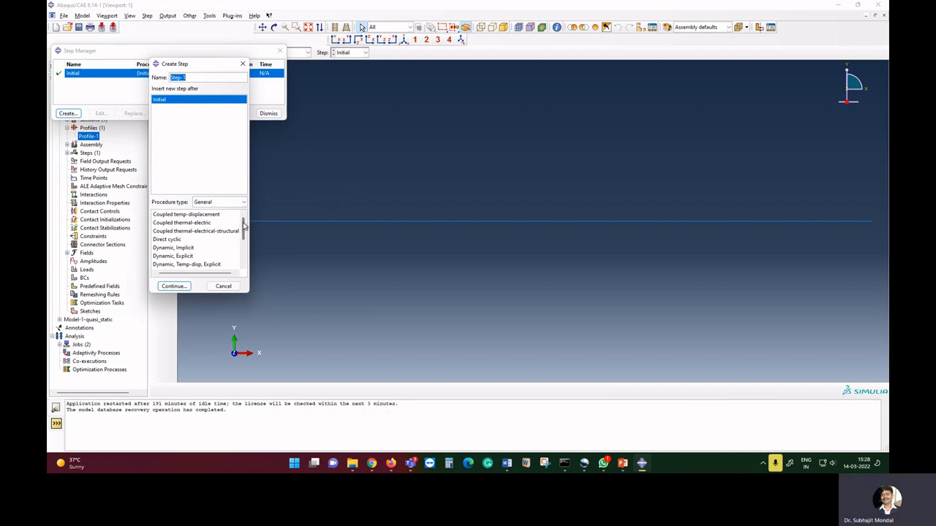
left_click(193, 248)
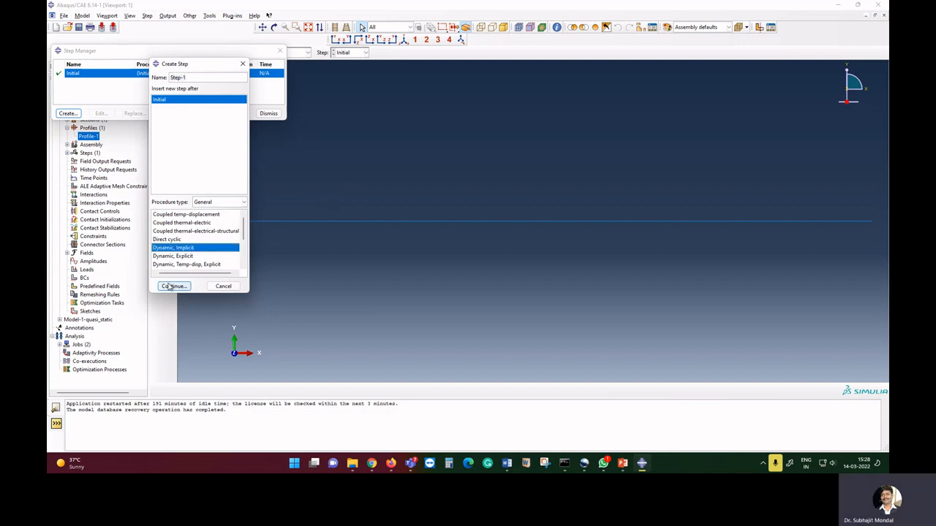
left_click(174, 286)
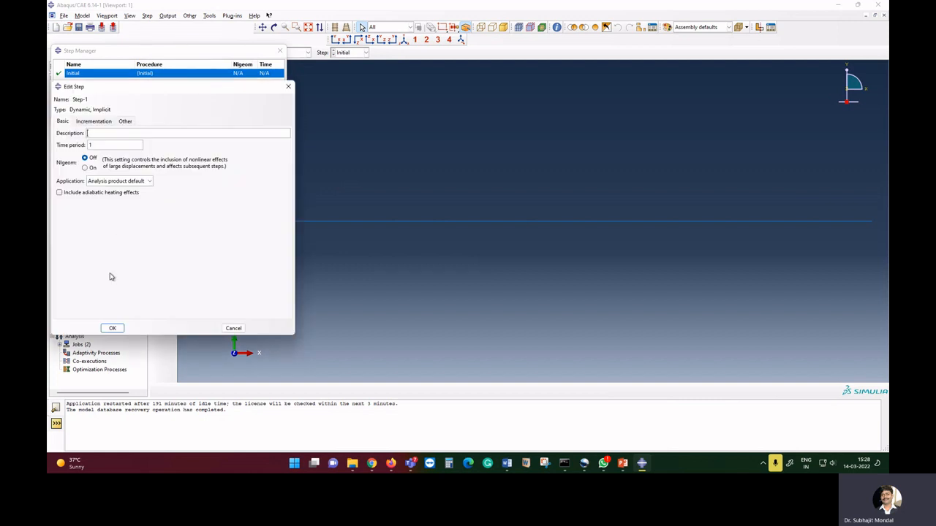
Set Step-1's time period to 5 with fixed incrementation, 5000 maximum increments and an increment size of 0.01.
double_click(91, 144)
type("5")
left_click(94, 121)
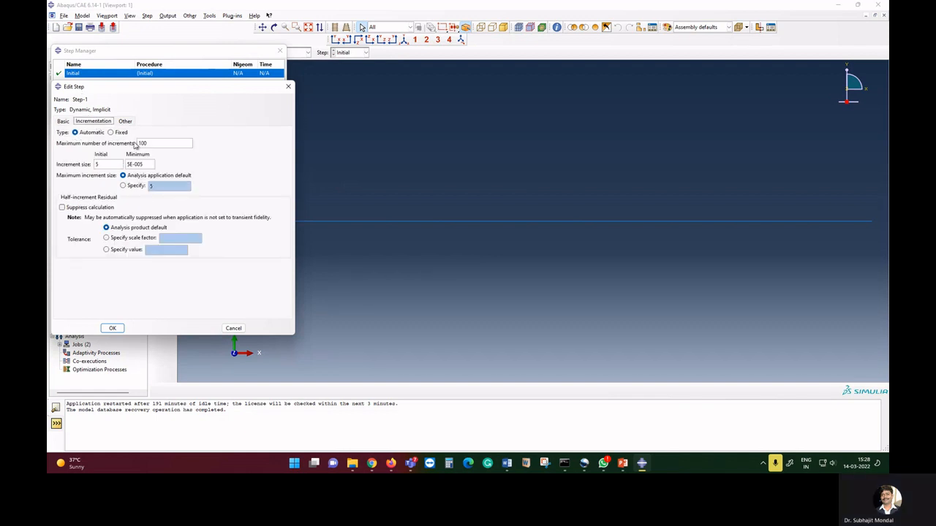
left_click(111, 132)
left_click_drag(150, 143, 125, 143)
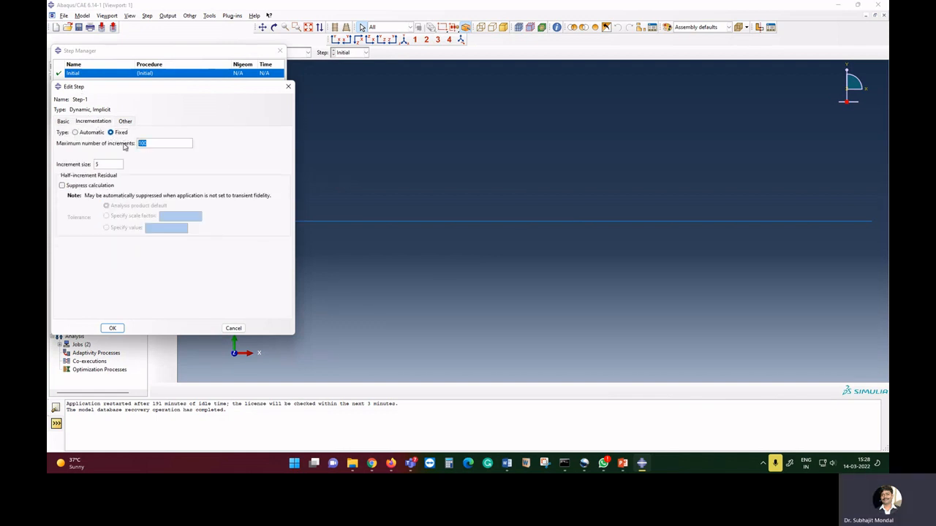
type("5000")
left_click_drag(117, 164, 90, 164)
type("0.01")
left_click(111, 328)
left_click(268, 114)
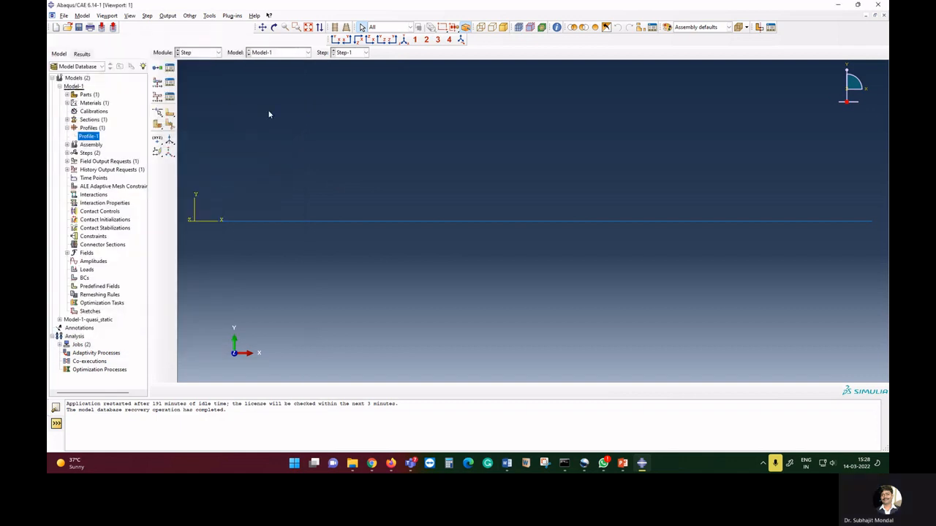
In the Load module, apply a concentrated force with CF2 of -10 at the beam's right end point.
left_click(210, 55)
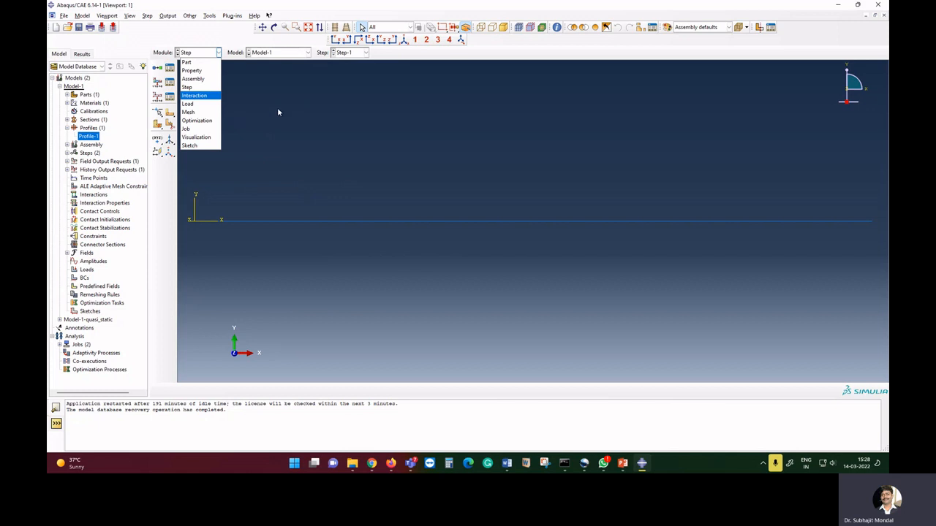
left_click(209, 105)
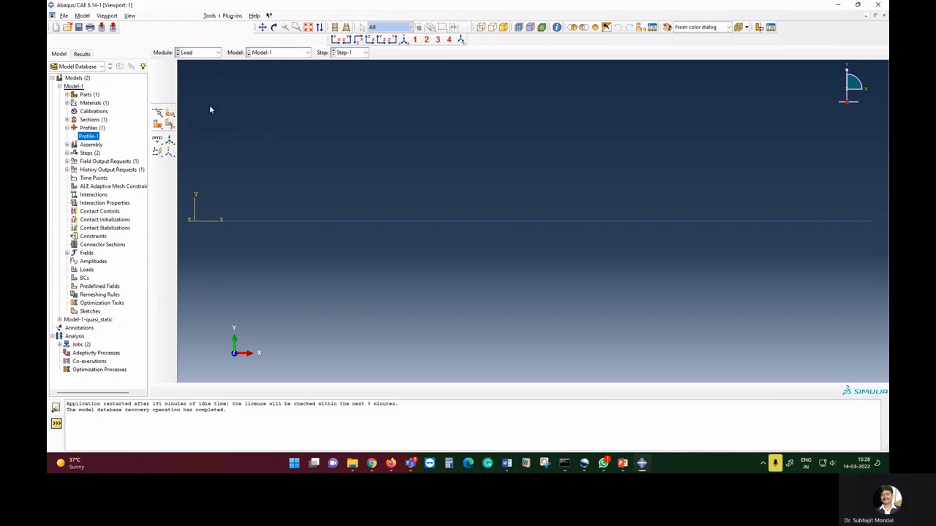
left_click(157, 68)
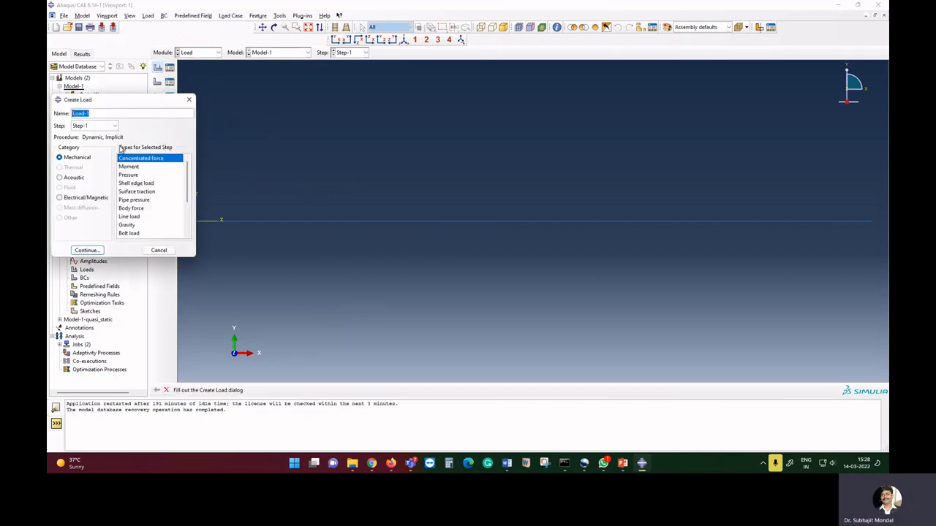
left_click(83, 250)
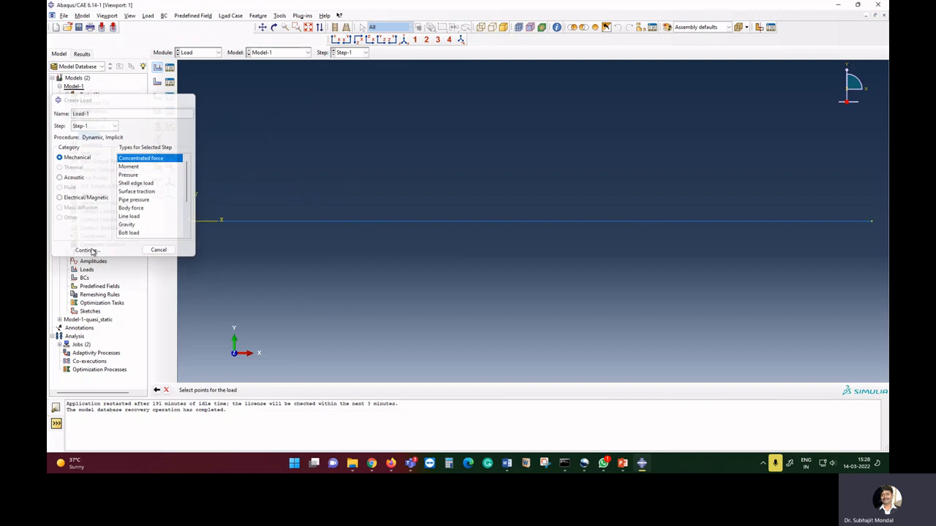
left_click(871, 222)
left_click(319, 390)
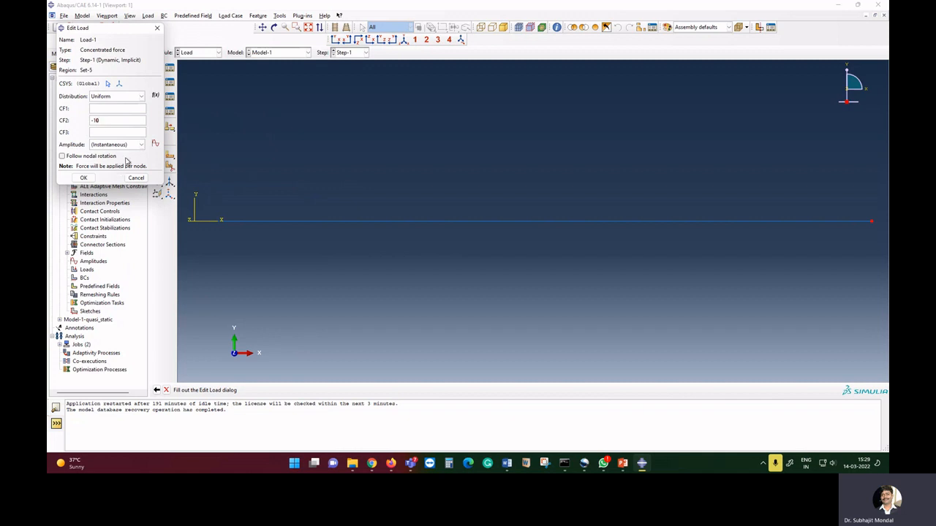
left_click(85, 178)
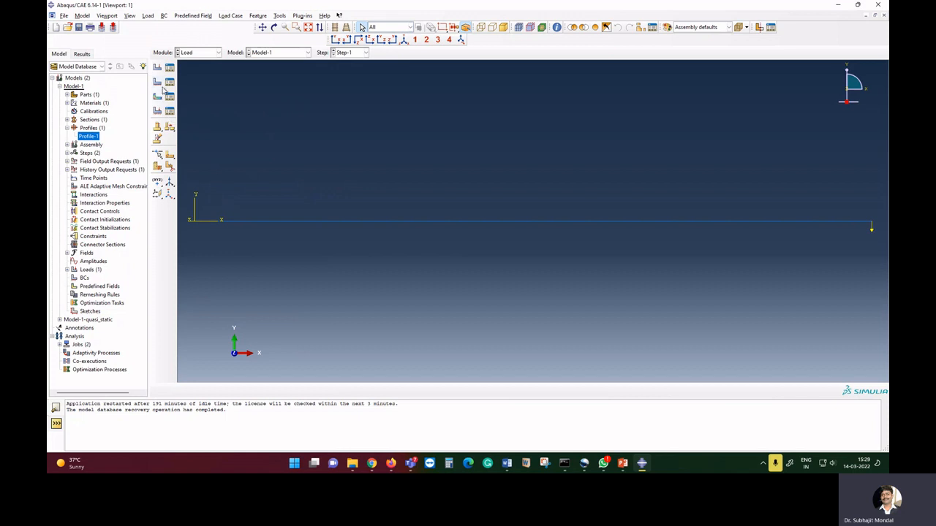
Fix the beam's left end point with an ENCASTRE boundary condition in Step-1.
left_click(157, 82)
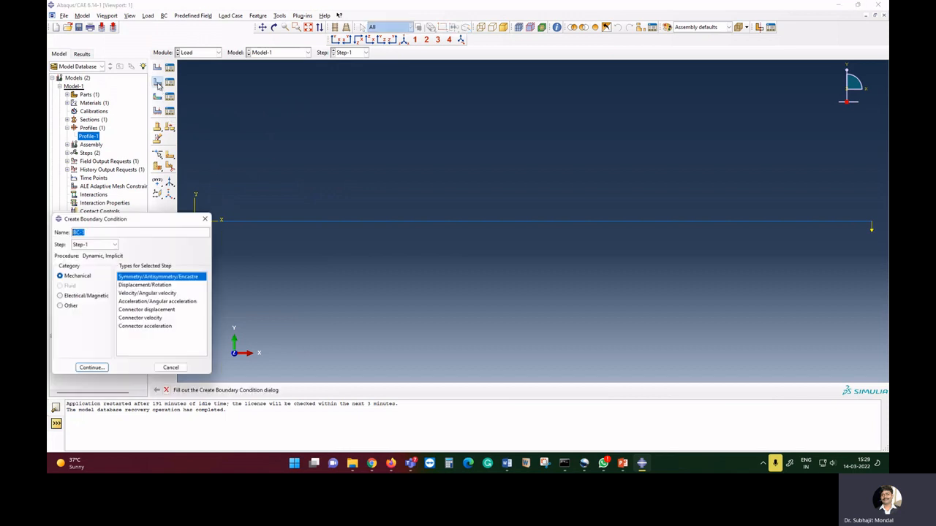
left_click(92, 368)
left_click(195, 222)
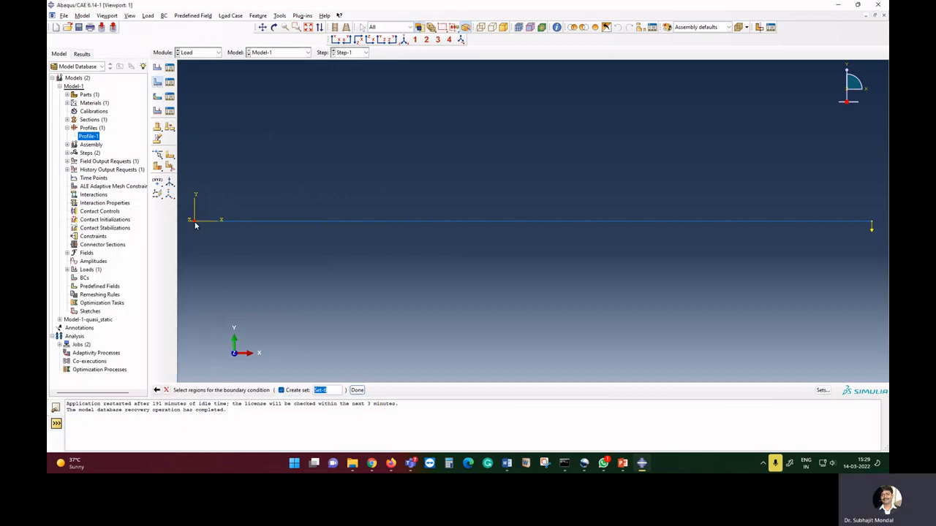
left_click(357, 391)
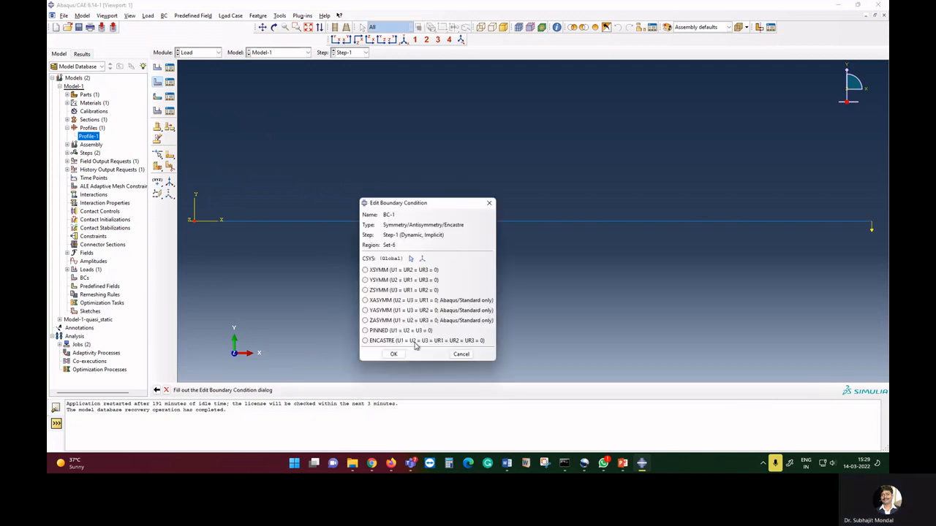
left_click(415, 341)
left_click(395, 354)
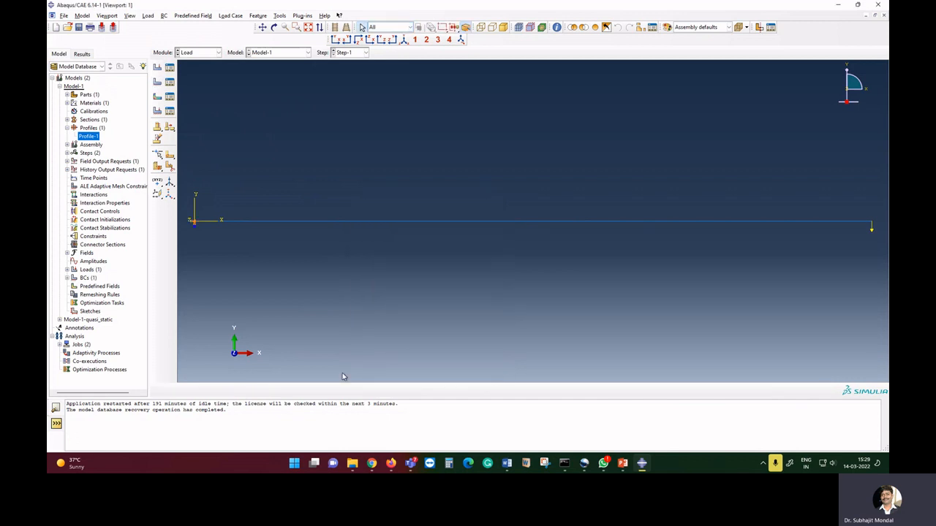
Switch to the Job module.
left_click(197, 52)
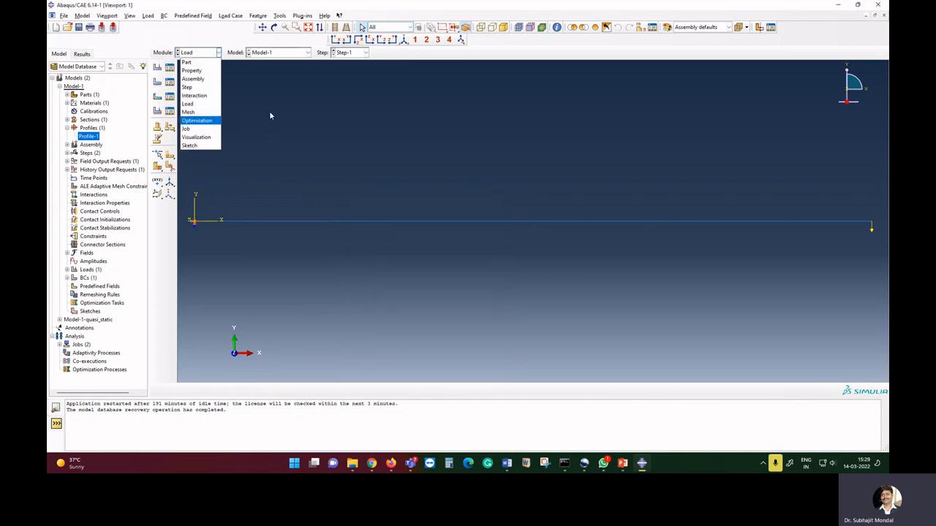
left_click(219, 129)
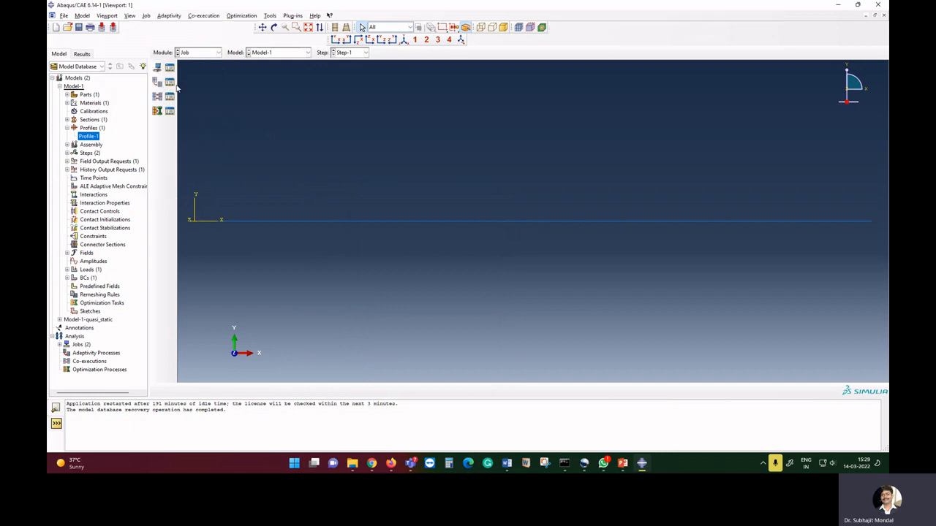
Delete the existing quasi_static and static jobs from the job manager.
left_click(171, 70)
left_click(291, 122, "shift")
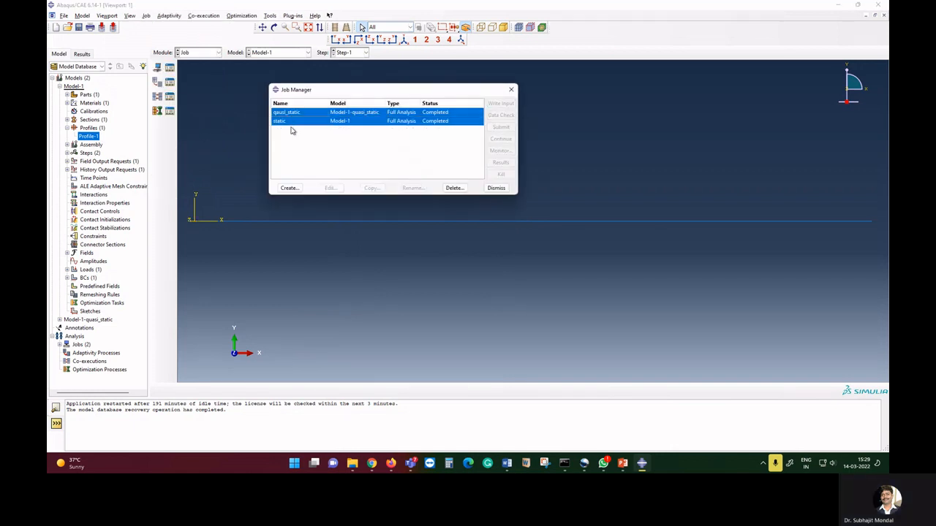
left_click(459, 190)
left_click(431, 251)
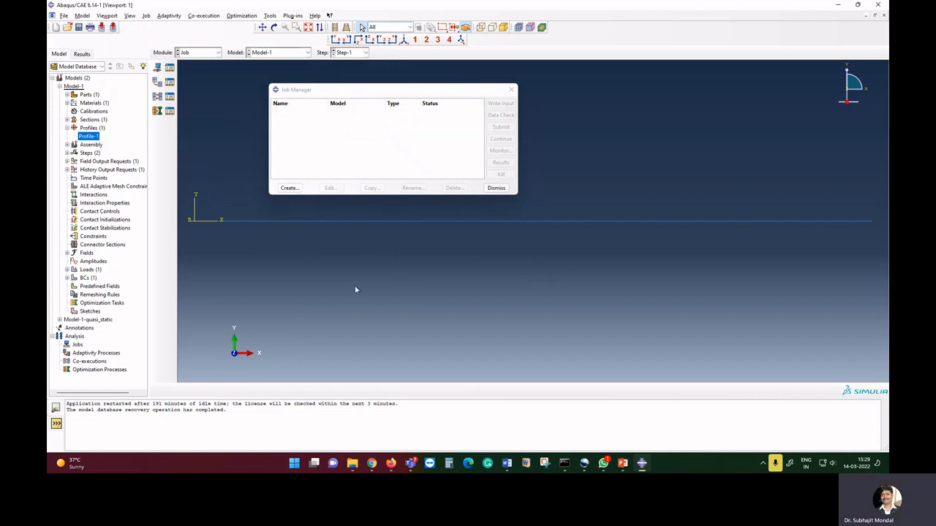
Create a job named dyna_impli_undamped for Model-1.
left_click(289, 188)
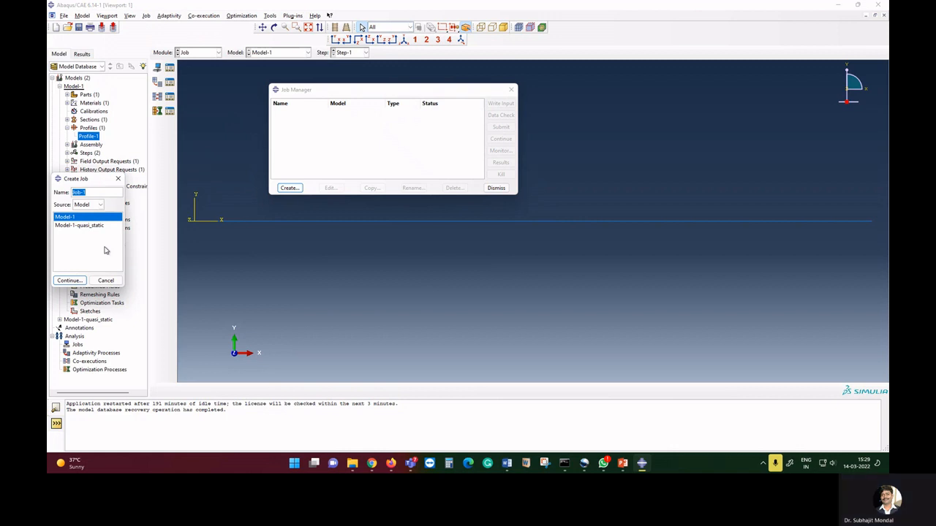
type("dyna_")
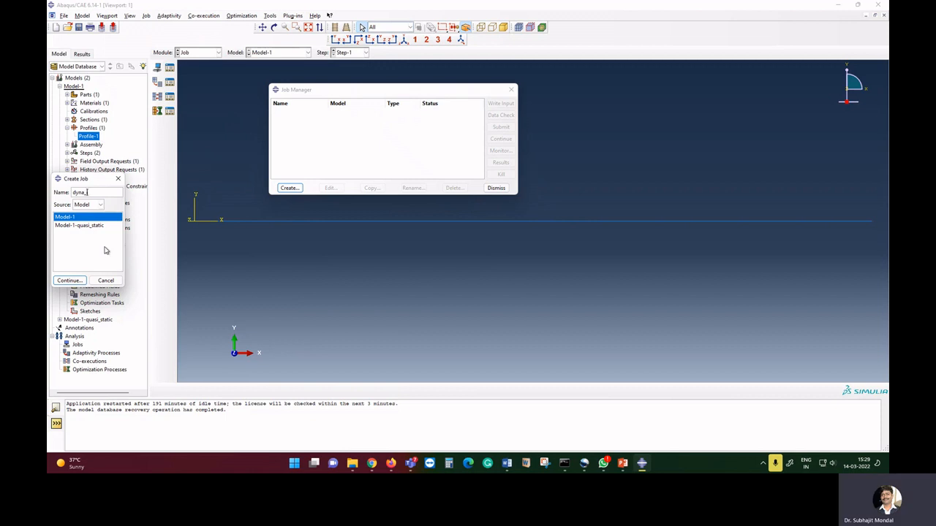
type("impli_undamm")
key("BackSpace")
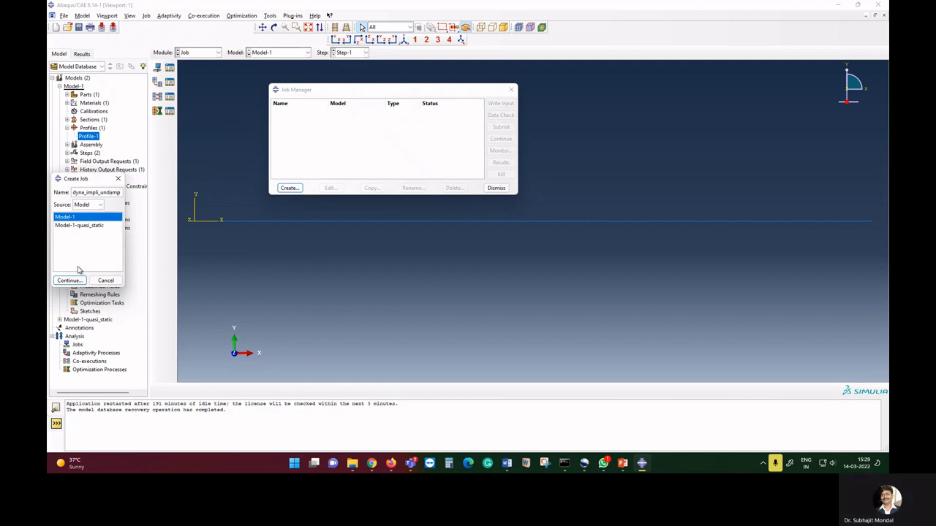
type("ped")
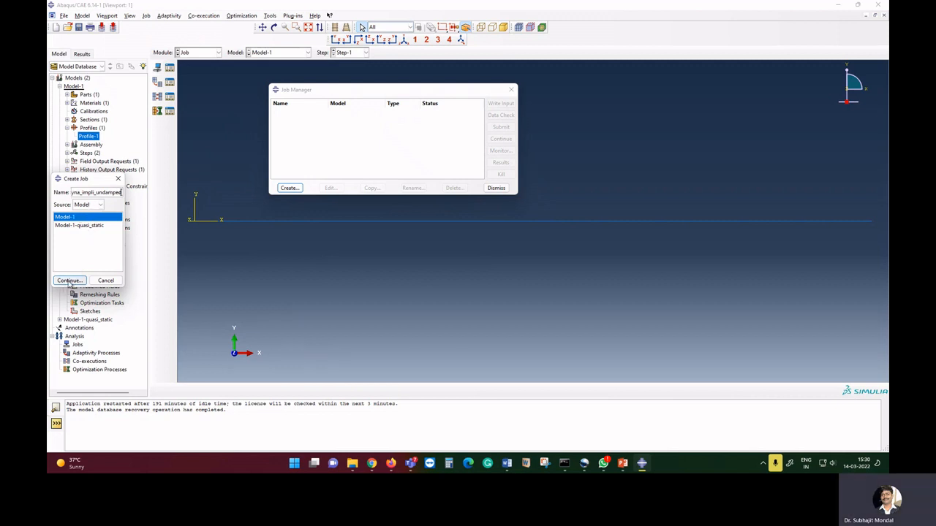
left_click(69, 281)
left_click(424, 338)
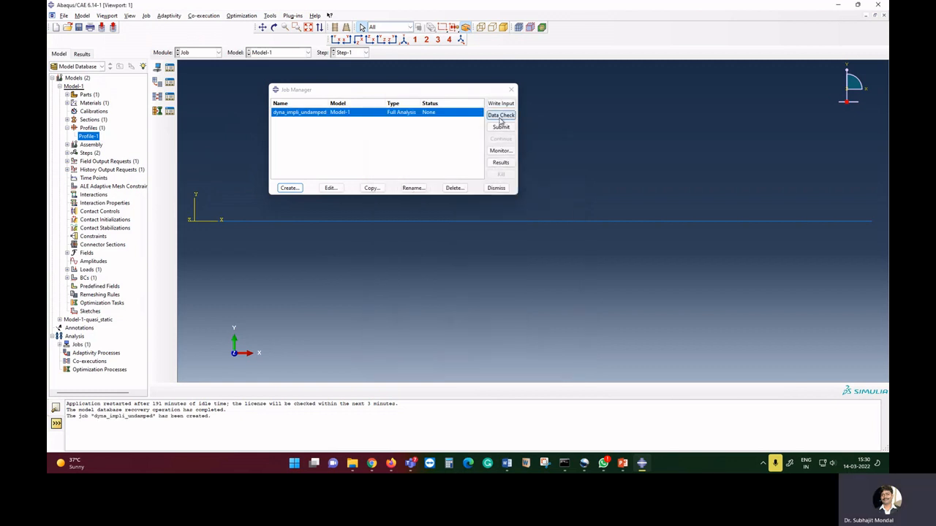
Submit the dyna_impli_undamped job and try to delete it while it runs, closing the job manager.
left_click(500, 127)
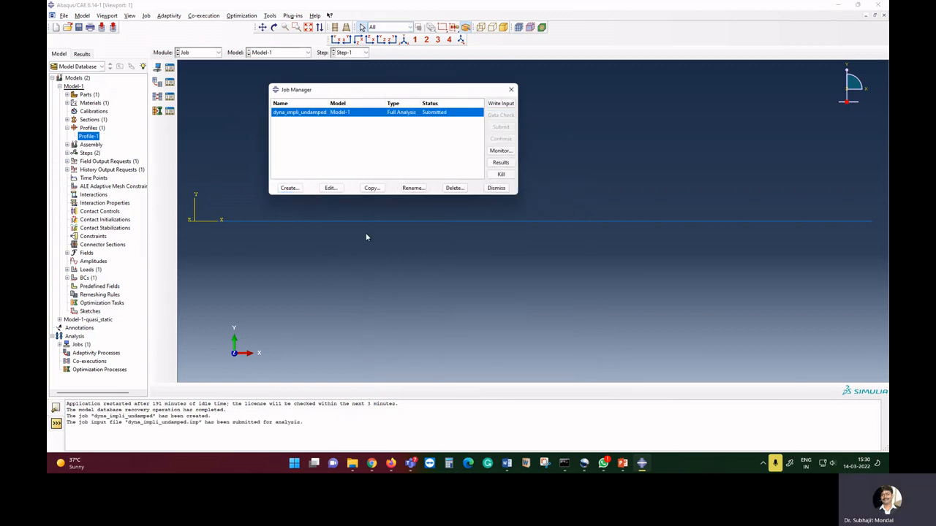
left_click(454, 188)
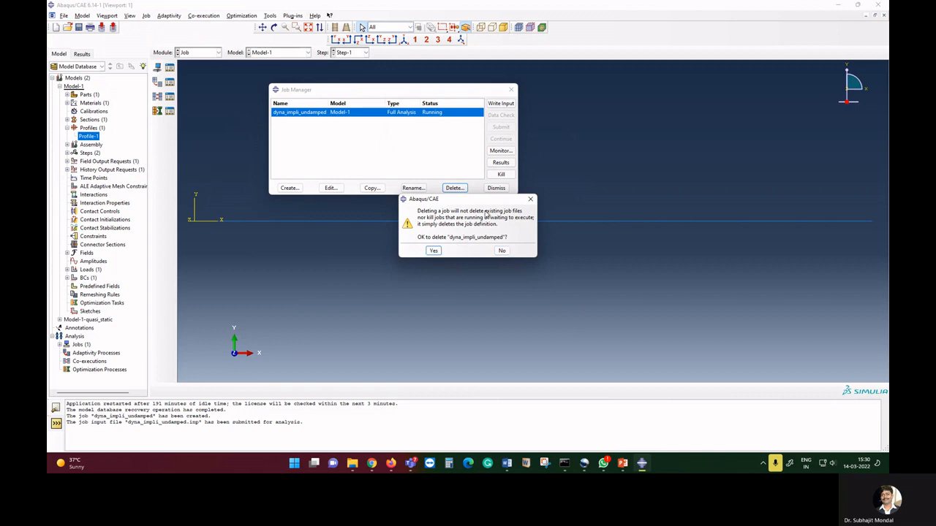
left_click(435, 250)
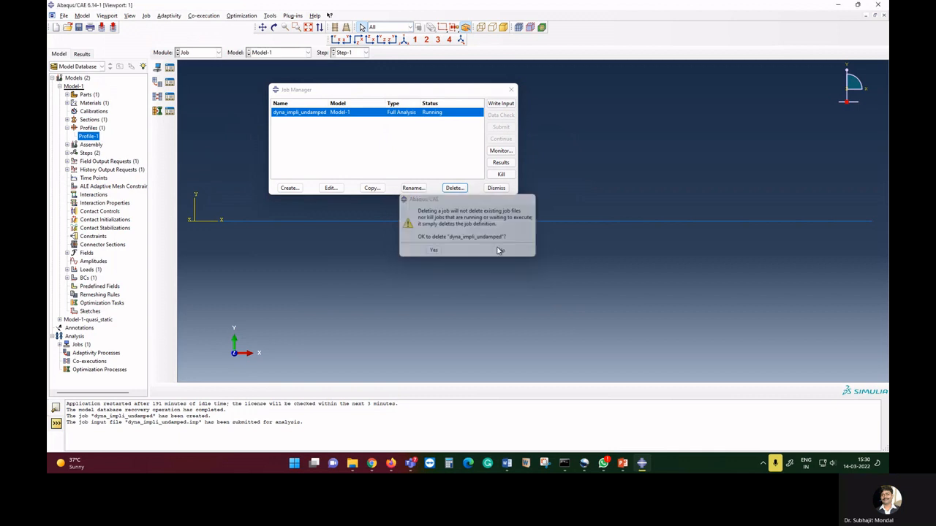
left_click(496, 188)
left_click(209, 54)
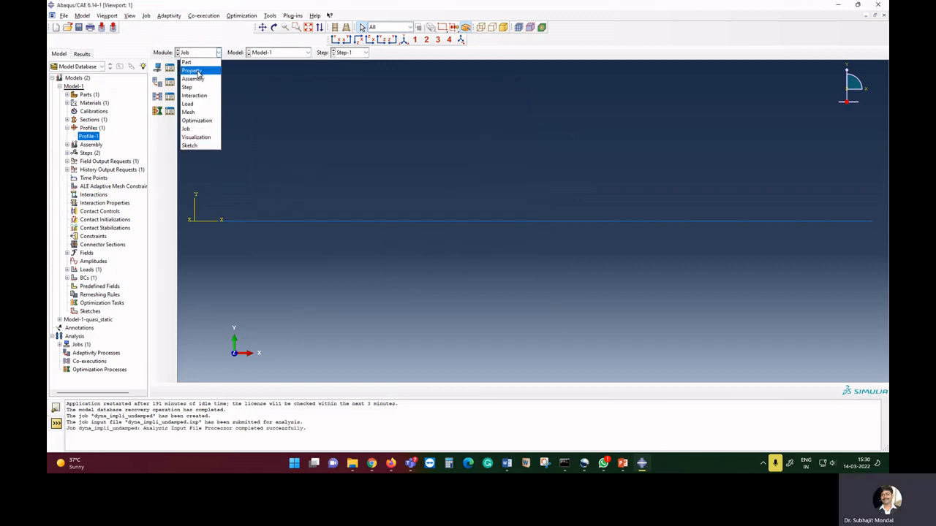
left_click(205, 86)
left_click(170, 97)
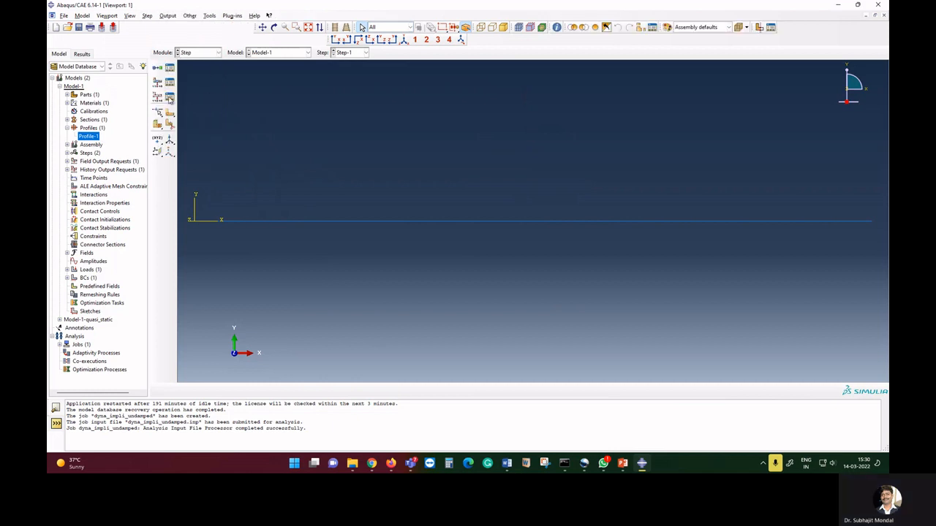
left_click(255, 74)
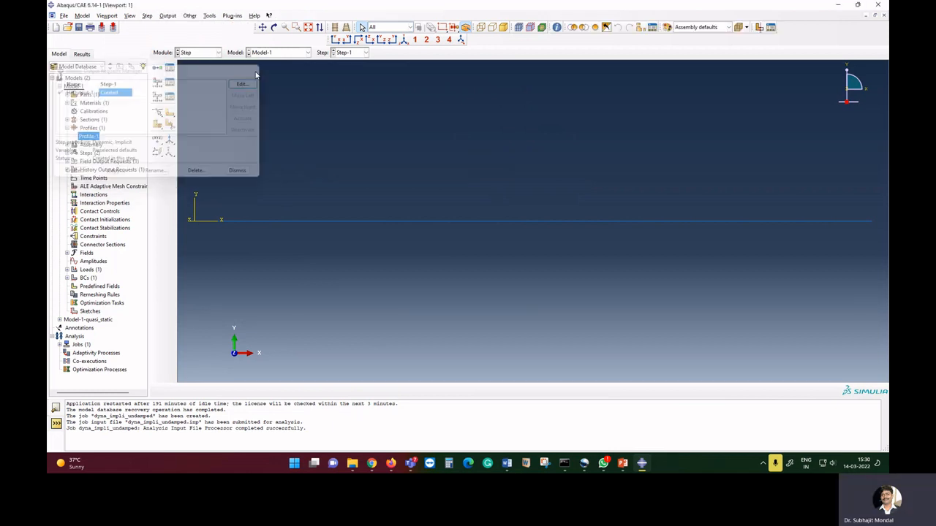
In the Assembly module, create a node set named end_node containing the beam's right end node.
left_click(216, 52)
left_click(205, 78)
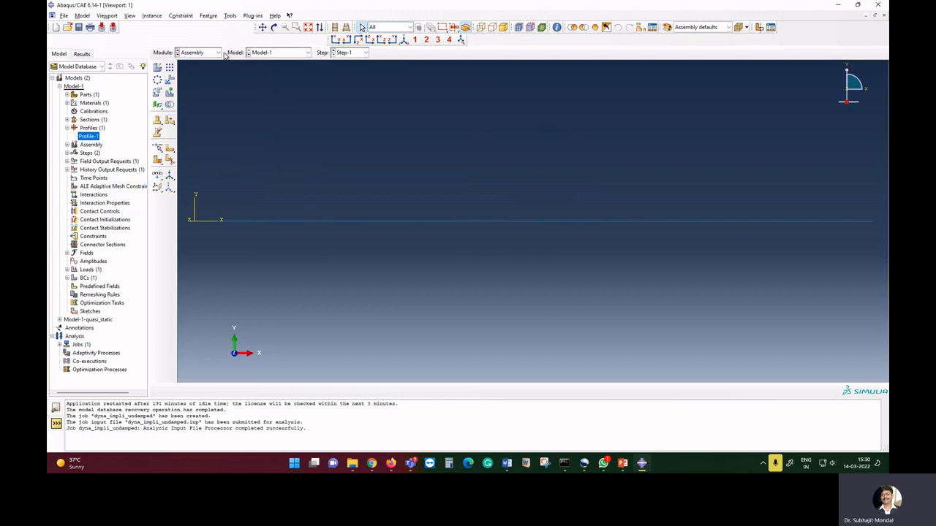
left_click(230, 15)
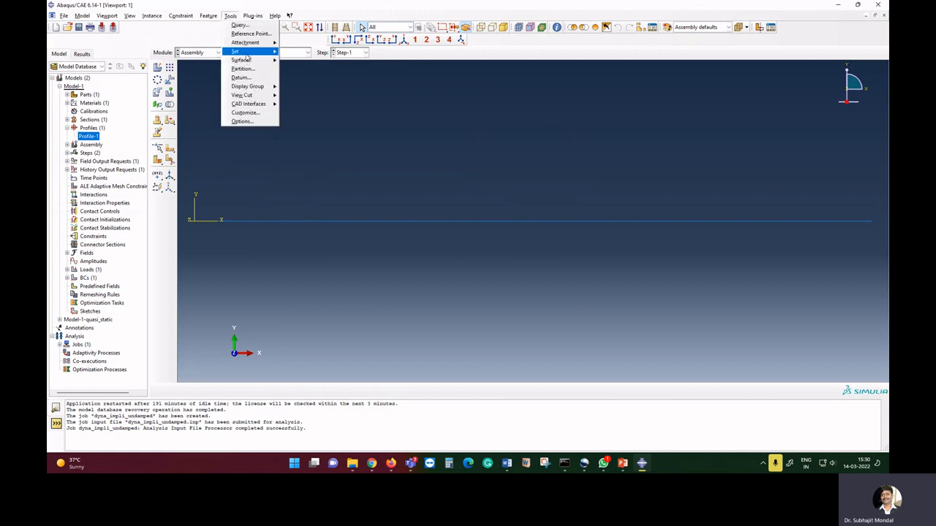
mouse_move(247, 53)
left_click(311, 63)
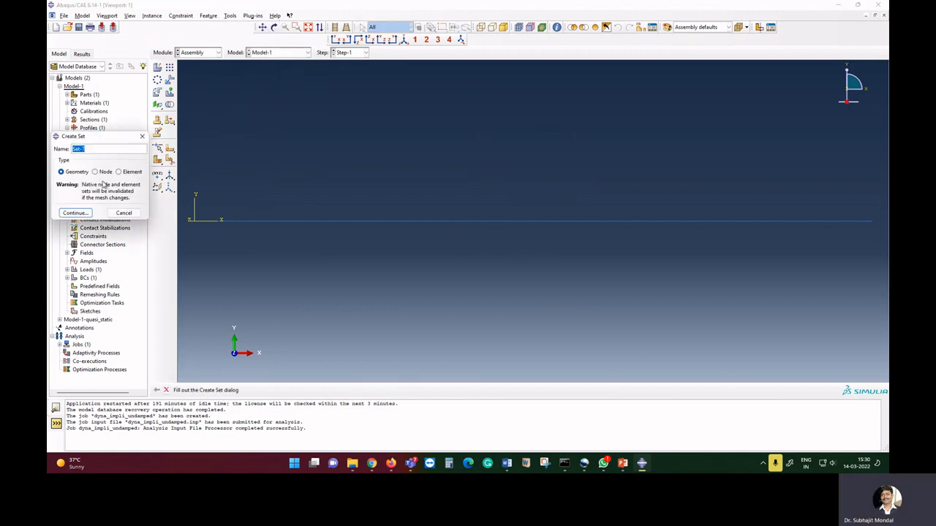
left_click(96, 171)
key("shift+Tab")
type("end_n")
key("BackSpace")
type("mod")
key("BackSpace")
key("BackSpace")
key("BackSpace")
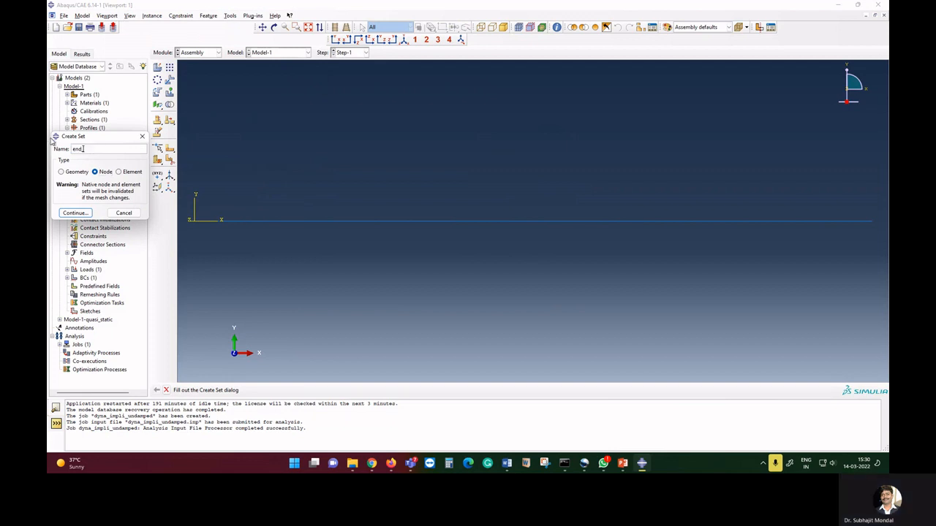
type("node")
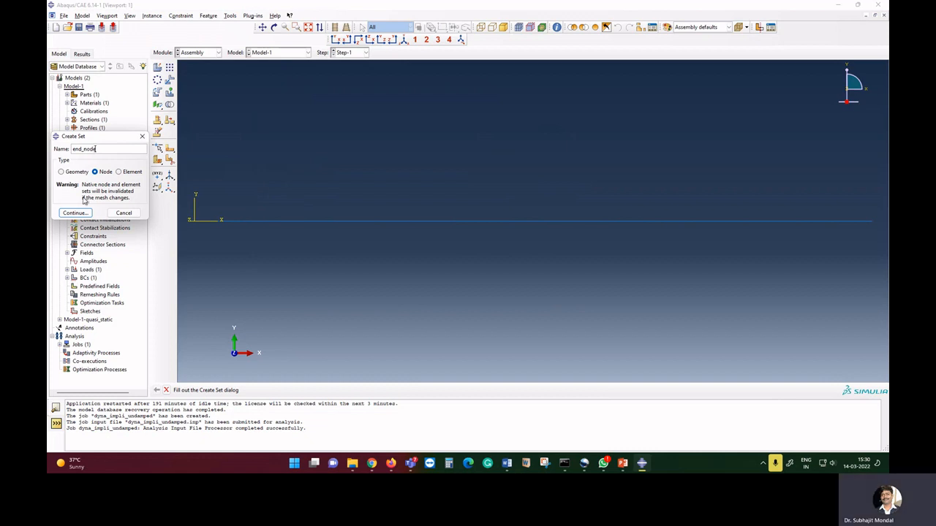
left_click(75, 213)
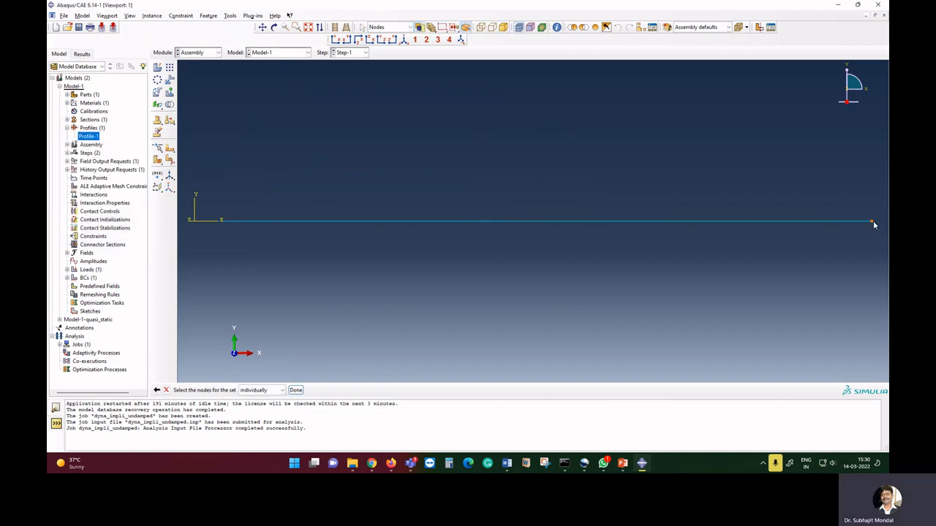
left_click(872, 222)
left_click(295, 390)
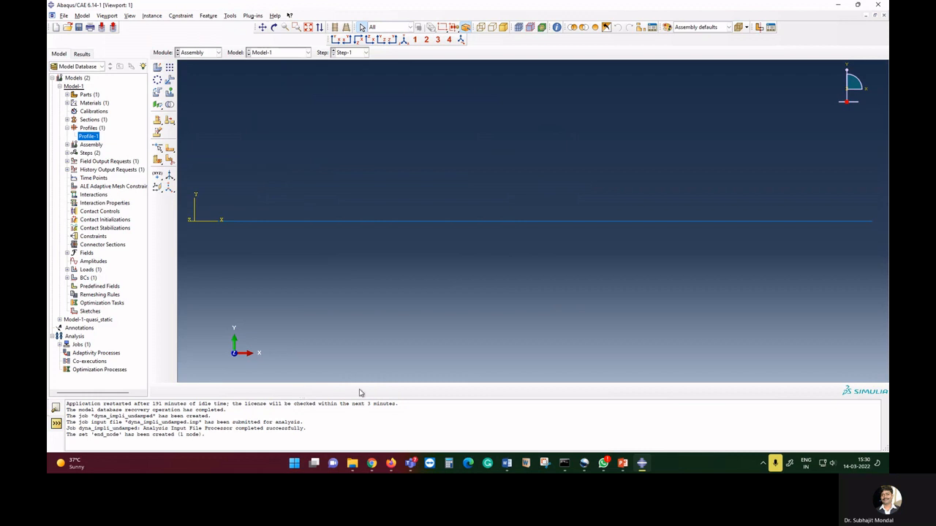
In the Step module, create a new history output request in Step-1 with its domain set to the end_node set.
left_click(204, 53)
left_click(198, 88)
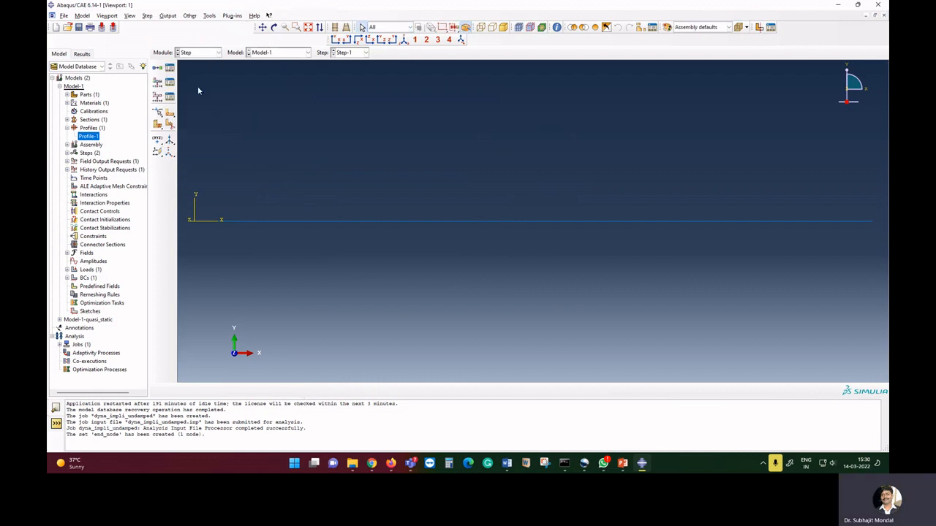
left_click(157, 95)
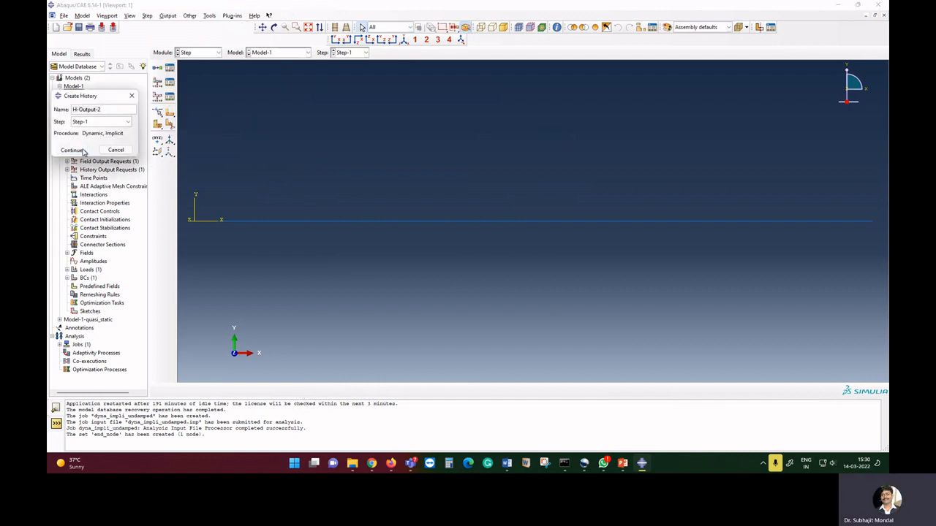
left_click(83, 151)
left_click(111, 188)
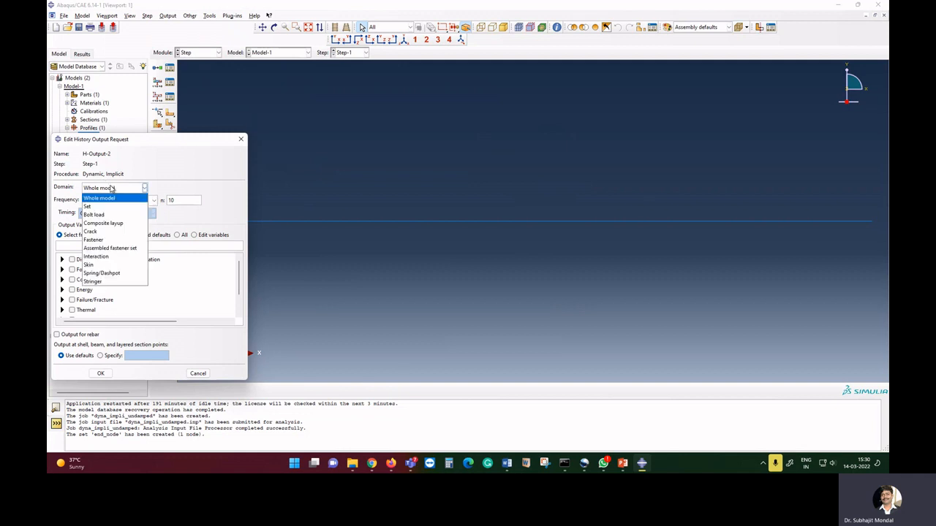
left_click(107, 207)
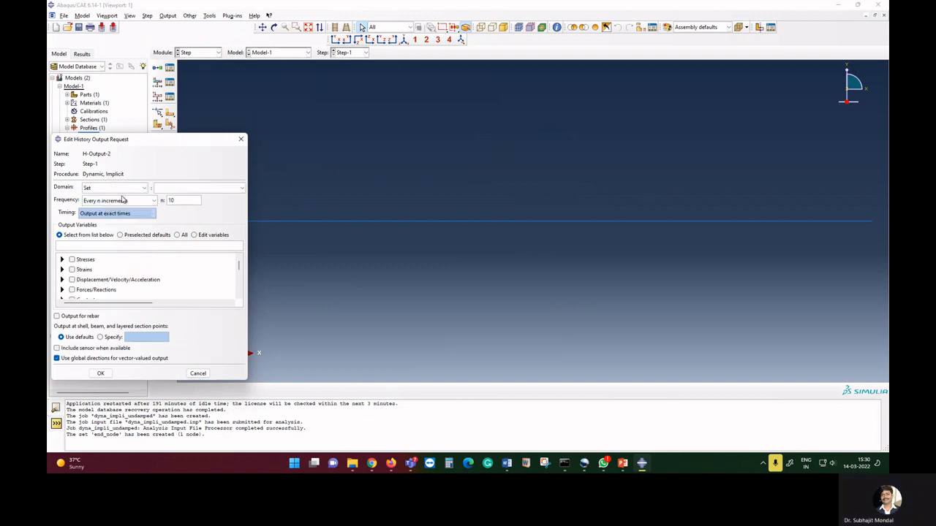
left_click(193, 190)
left_click(183, 242)
Set the history output frequency to every 1 increment and request only the U2 displacement.
left_click_drag(177, 200, 151, 199)
type("1")
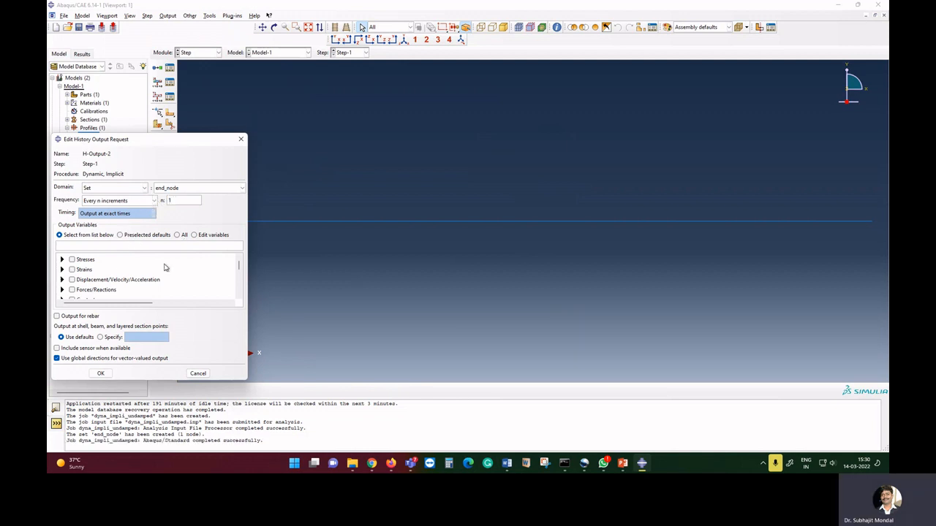
left_click(63, 279)
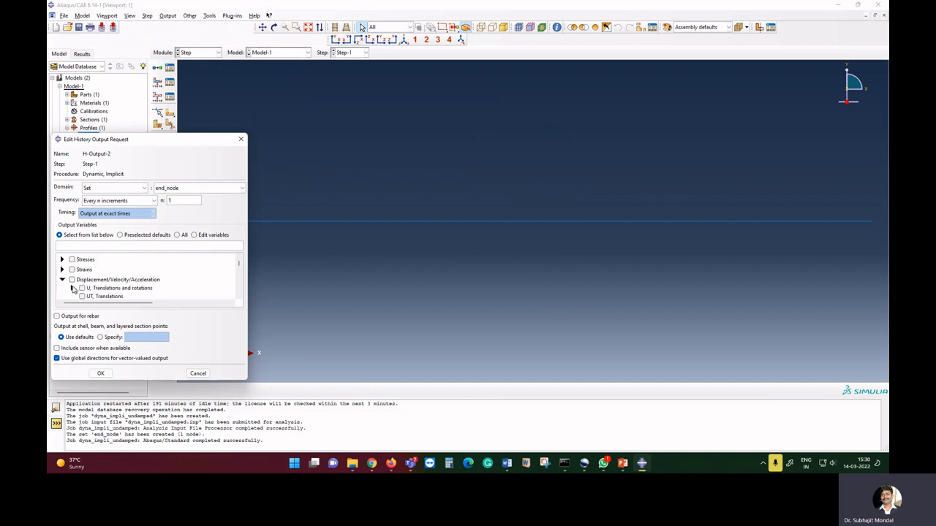
left_click(72, 288)
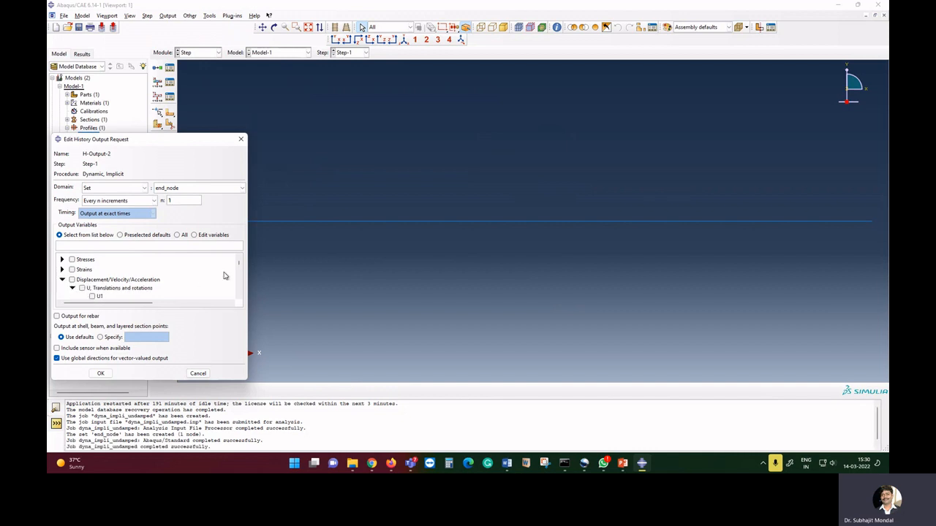
scroll(241, 298, "down", 1)
left_click(91, 296)
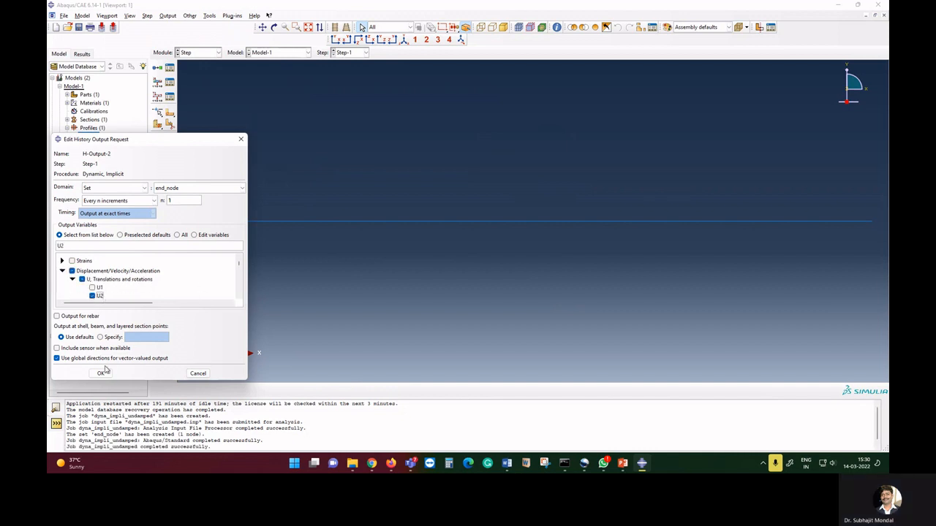
left_click(102, 373)
Delete the dyna_impli_undamped job in the Job module's job manager.
left_click(205, 56)
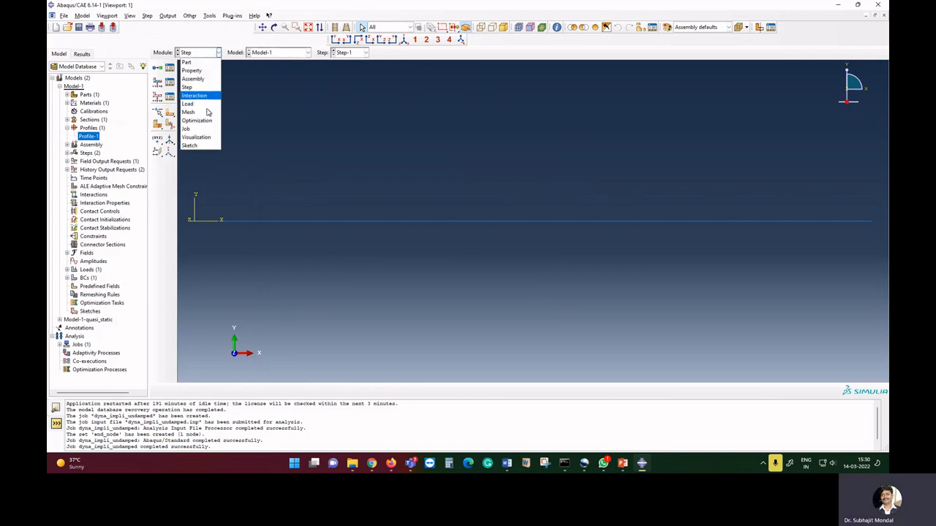
left_click(186, 129)
left_click(169, 67)
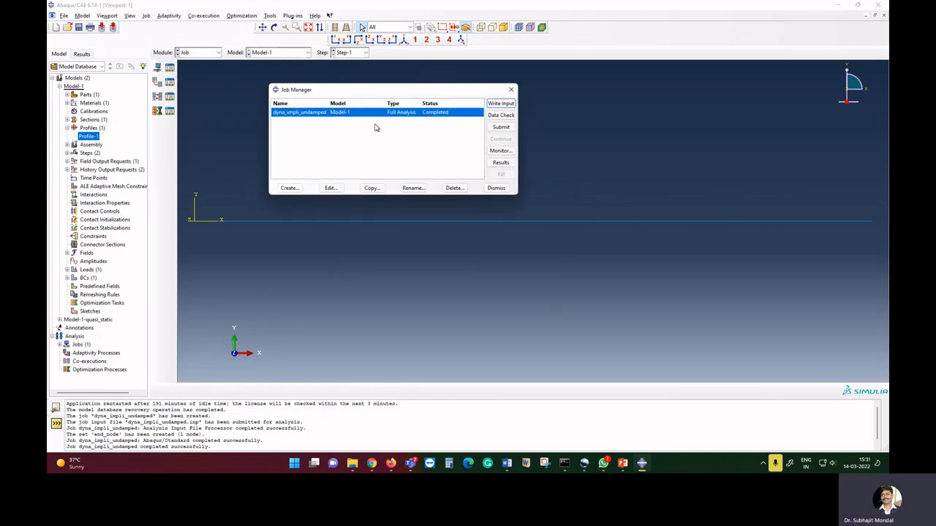
left_click(454, 188)
left_click(433, 256)
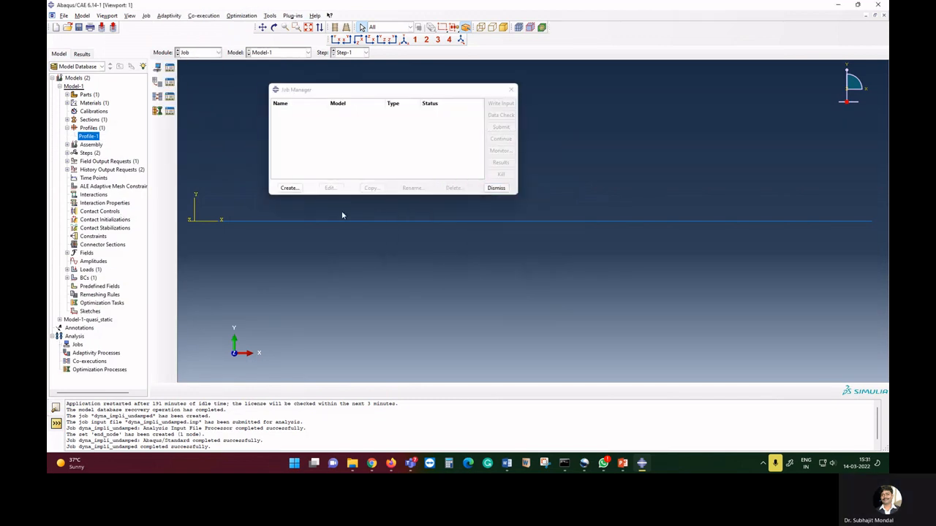
Create Job-1 for Model-1 and submit it, allowing existing job files to be overwritten.
left_click(291, 189)
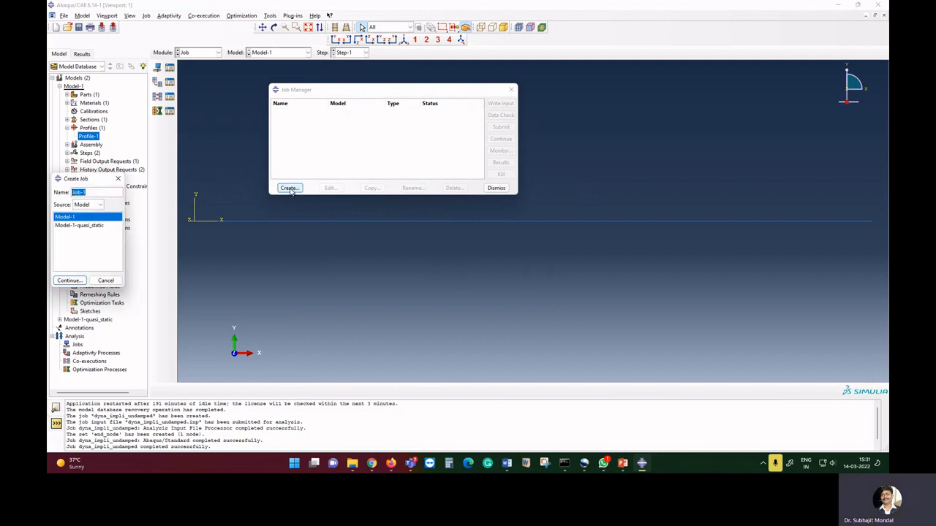
left_click(69, 281)
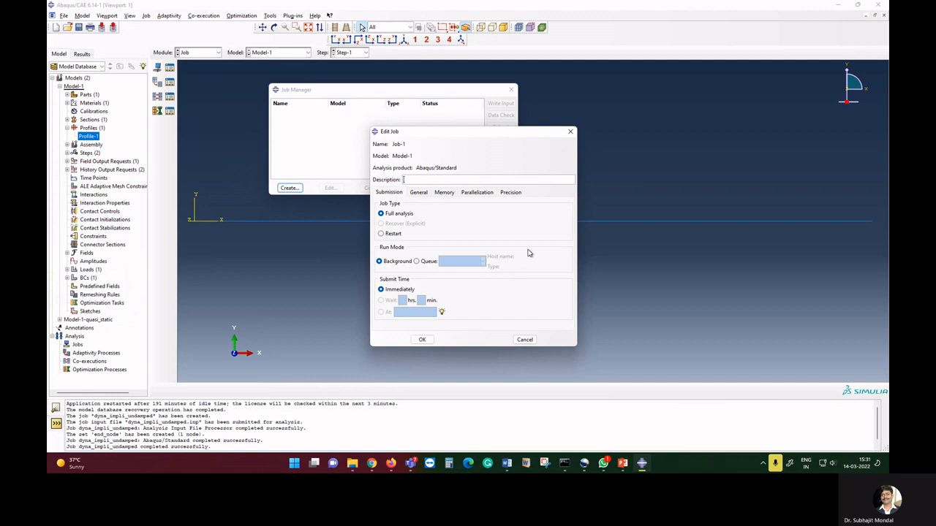
left_click(422, 339)
left_click(501, 127)
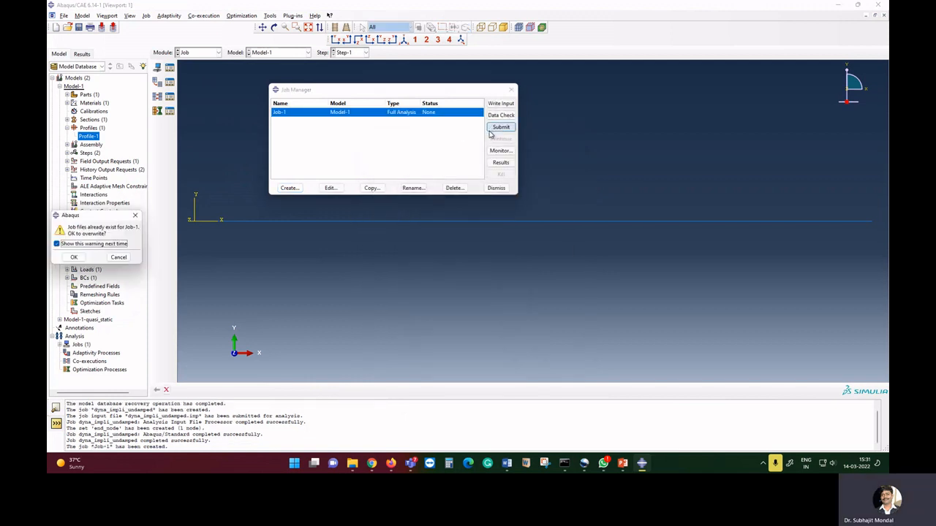
left_click(73, 258)
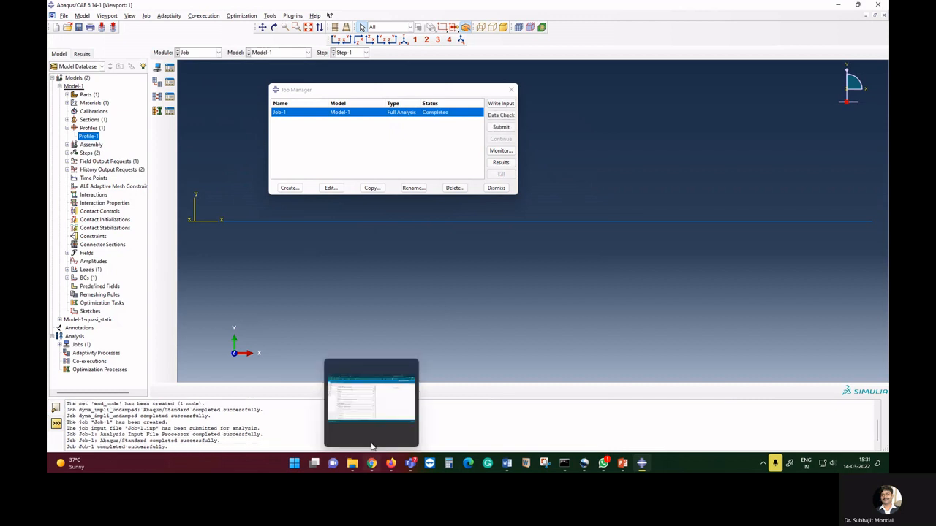
Open Job-1 results and plot the U2 displacement history of node 51 in the END_NODE set.
left_click(501, 162)
left_click(158, 204)
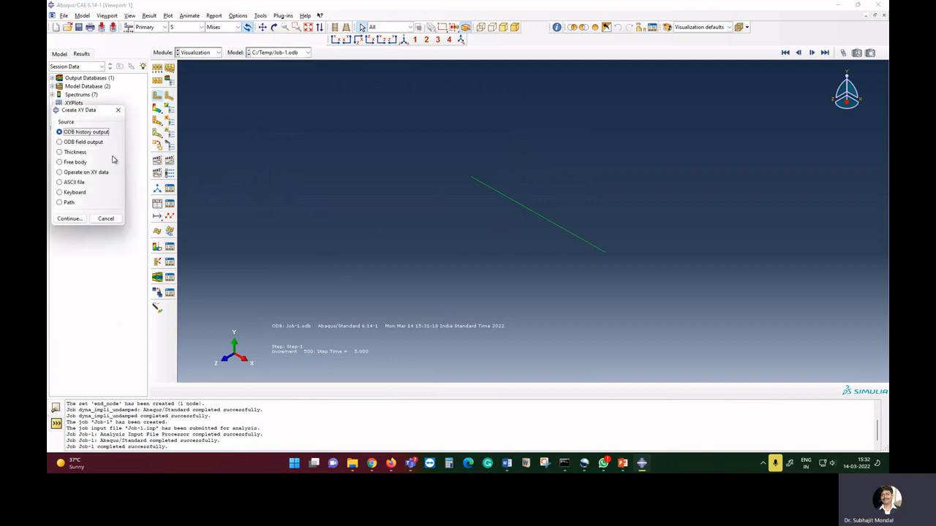
left_click(68, 218)
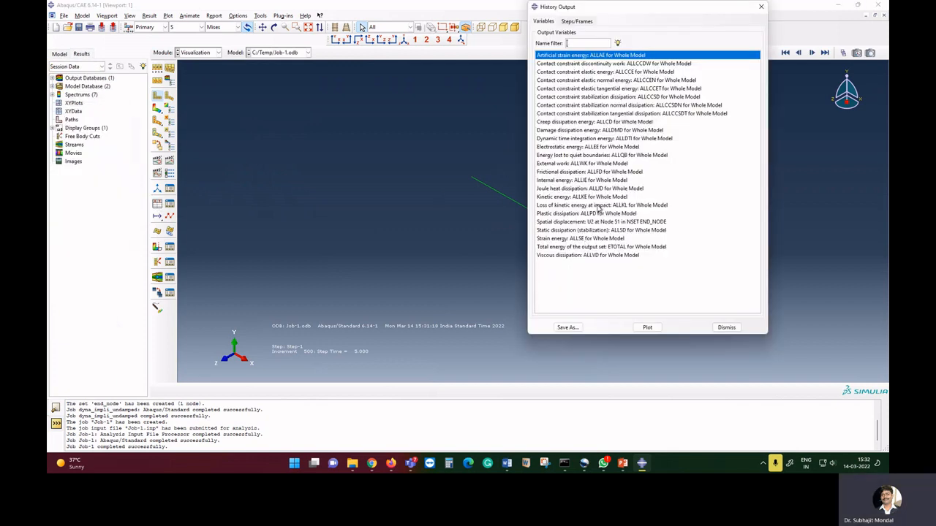
left_click(610, 222)
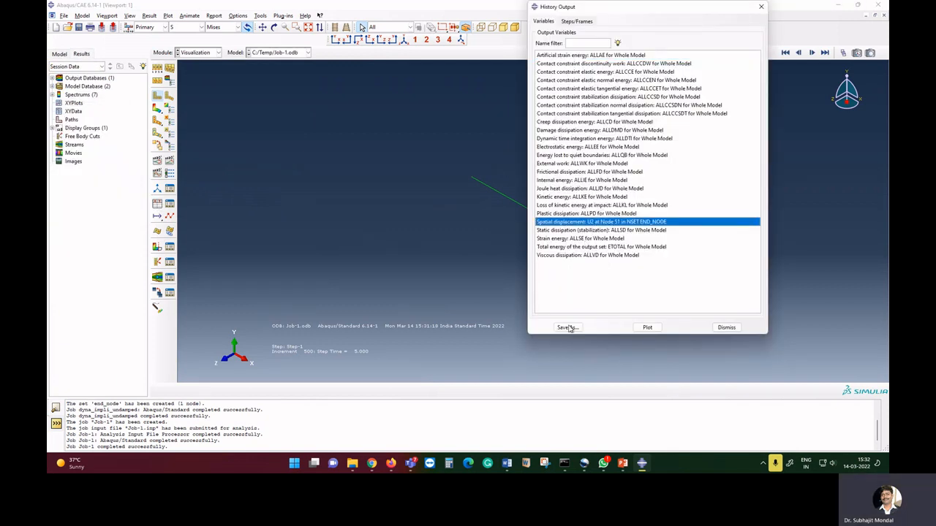
left_click(646, 328)
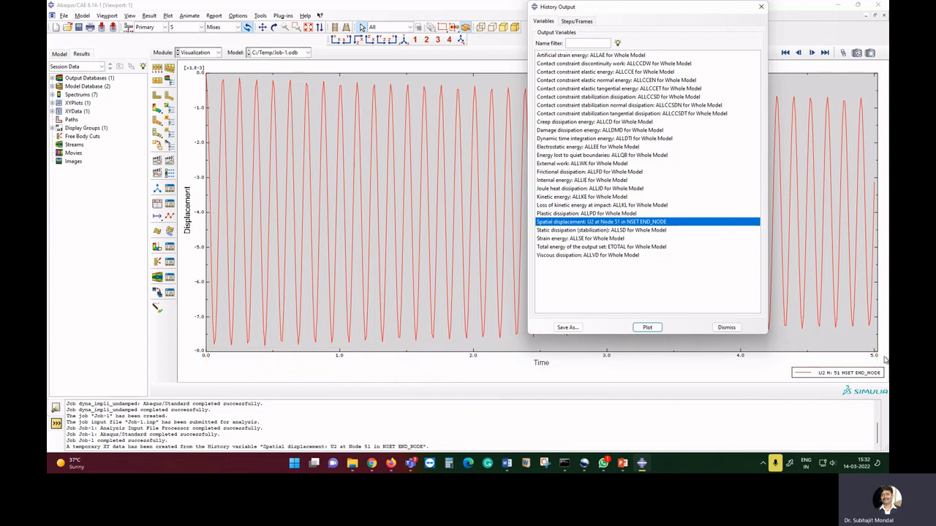
Save the plotted displacement curve as XY data named undamped_inst and close the history output dialog.
left_click(567, 326)
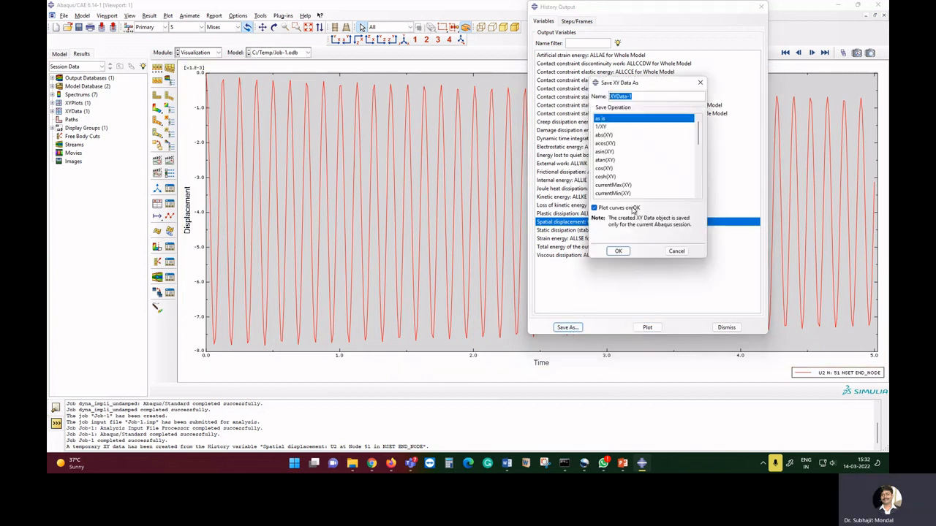
type("undam")
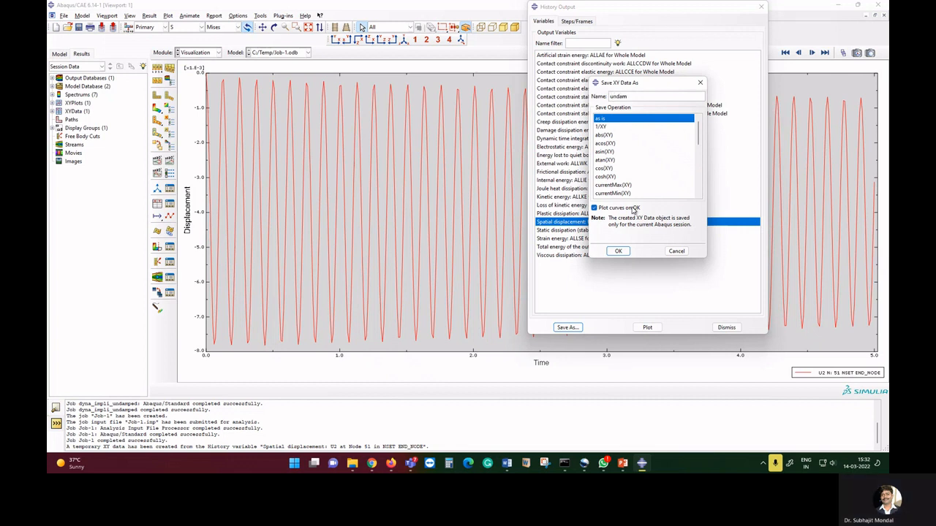
type("ped")
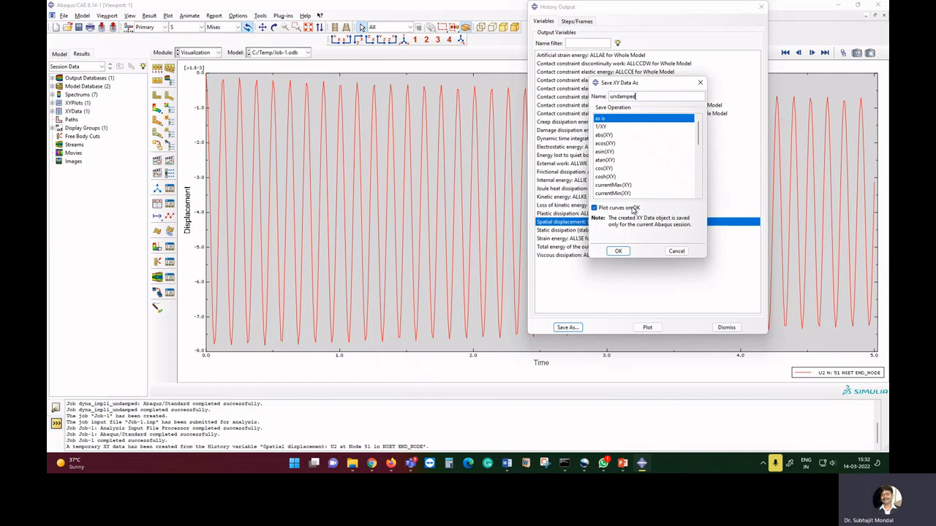
type("_im")
type("p")
left_click(617, 250)
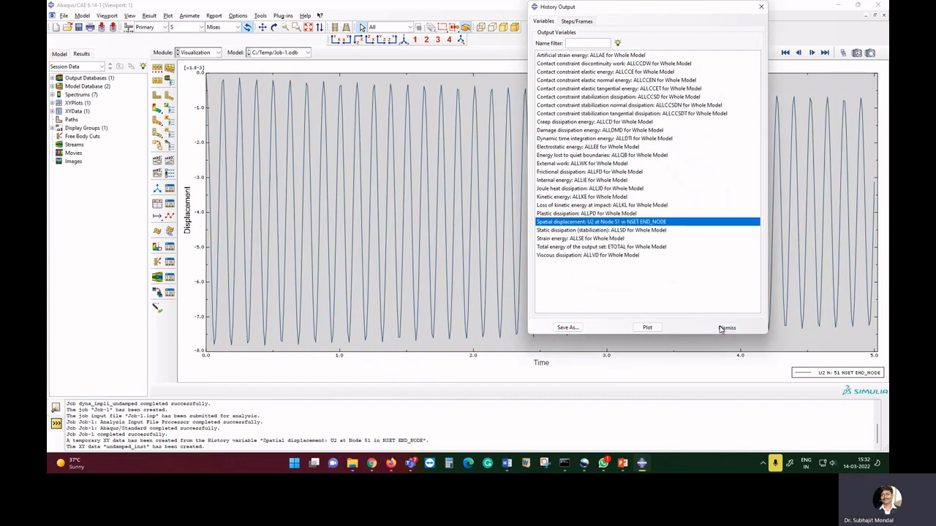
left_click(722, 329)
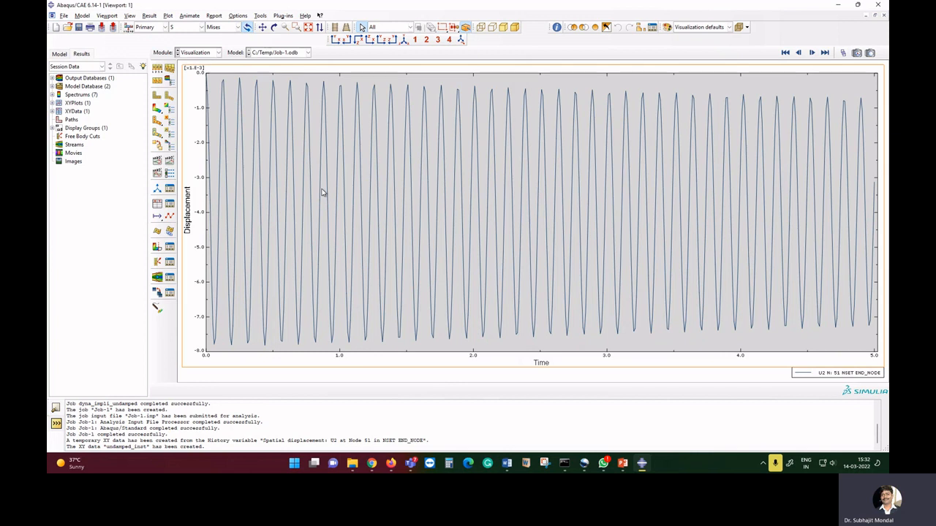
In the Property module, add Rayleigh damping to Material-1 with Alpha 3.2 and Beta 0.002.
left_click(205, 53)
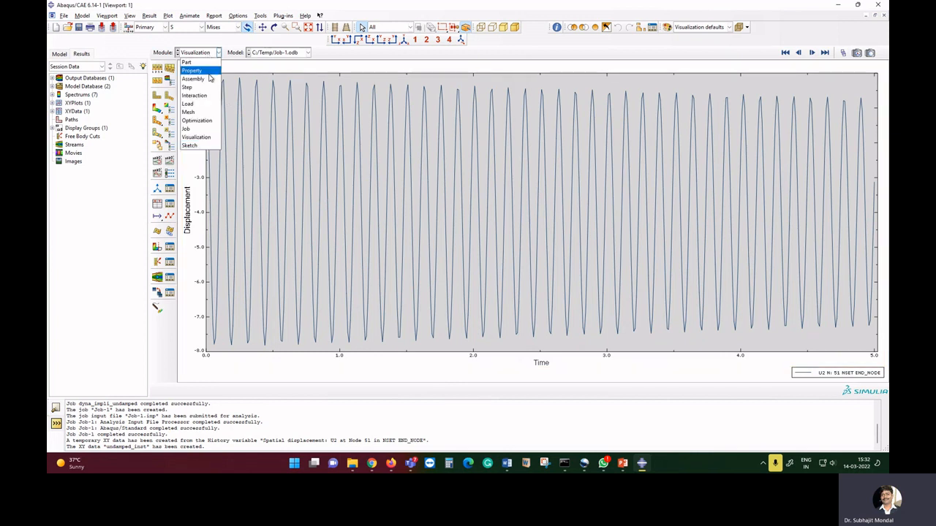
left_click(210, 76)
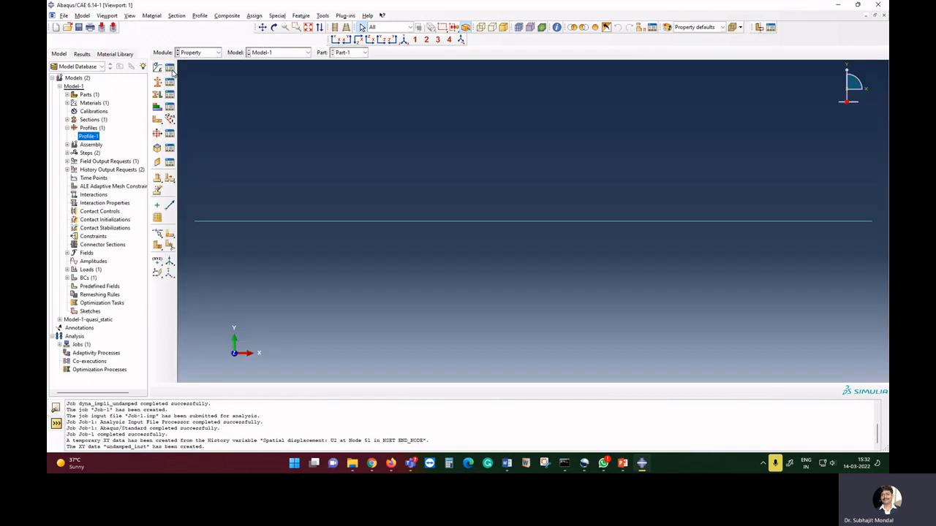
left_click(170, 66)
left_click(346, 119)
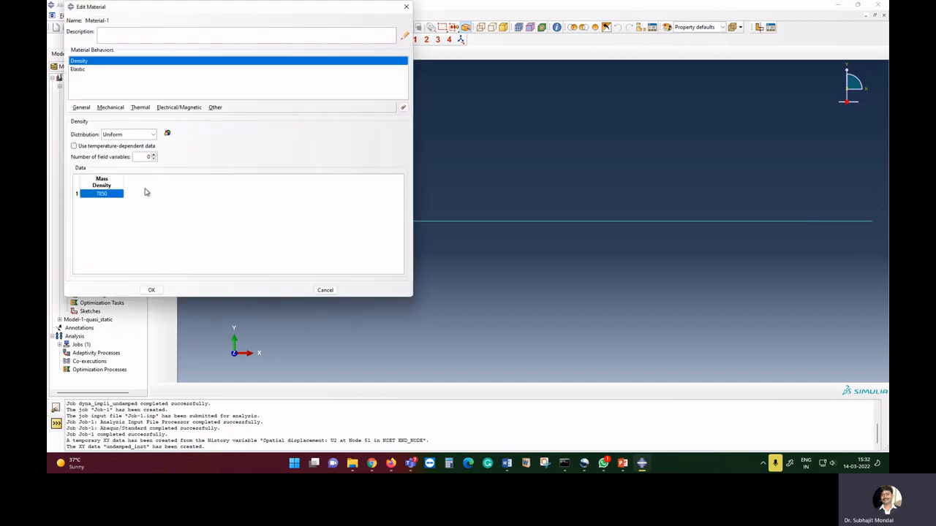
left_click(108, 109)
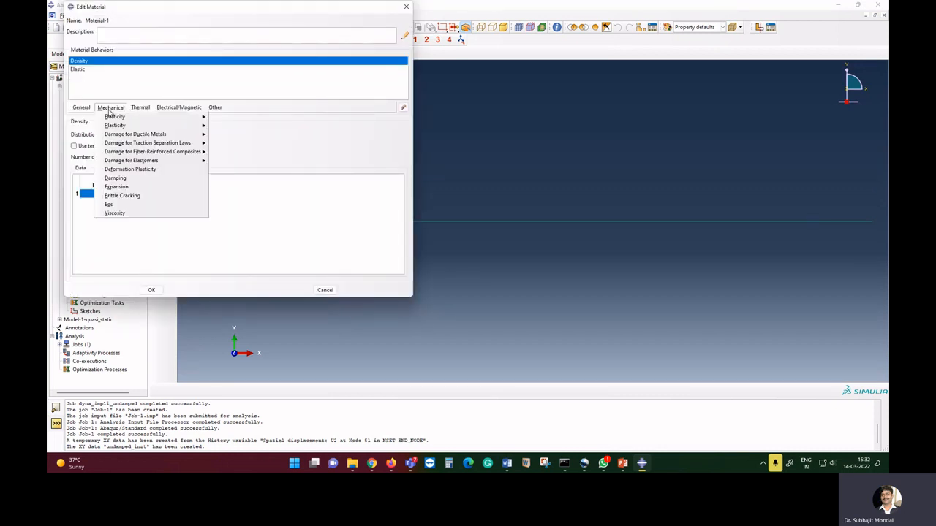
left_click(119, 181)
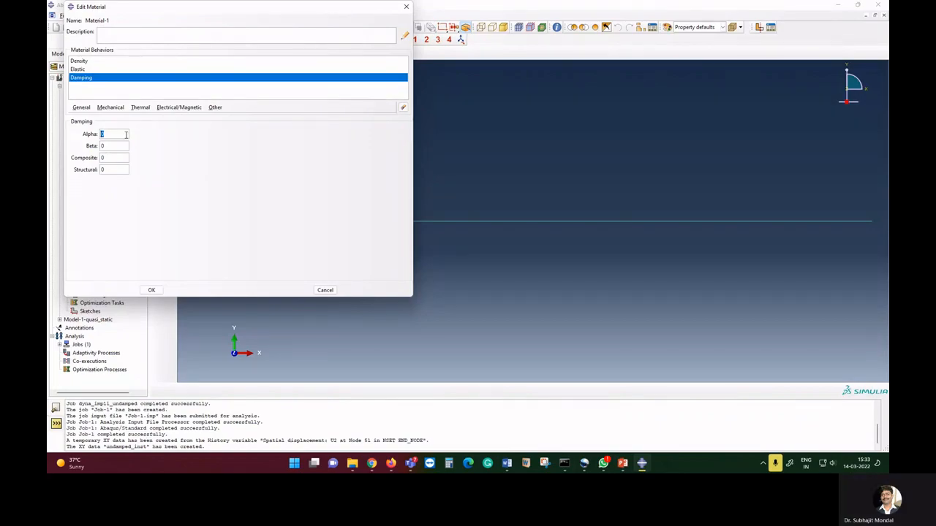
type("3.2")
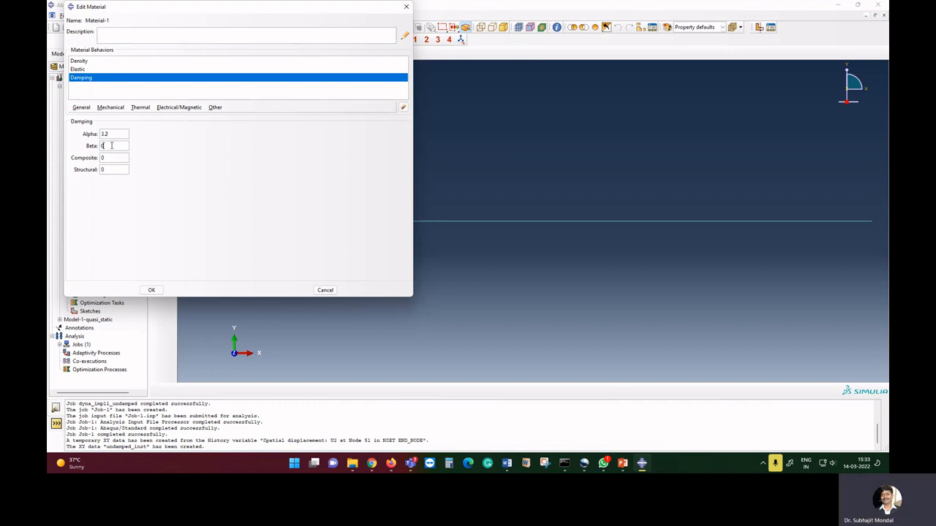
key("Tab")
type("0.1")
type("002")
left_click(153, 291)
In the Job module, create Job-2 for Model-1 and submit it, allowing existing job files to be overwritten.
left_click(198, 52)
left_click(197, 131)
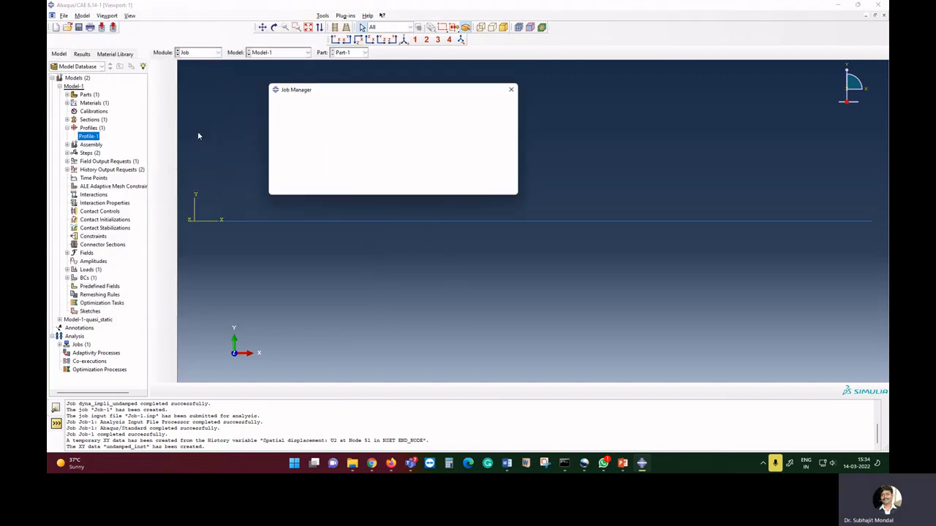
left_click(289, 188)
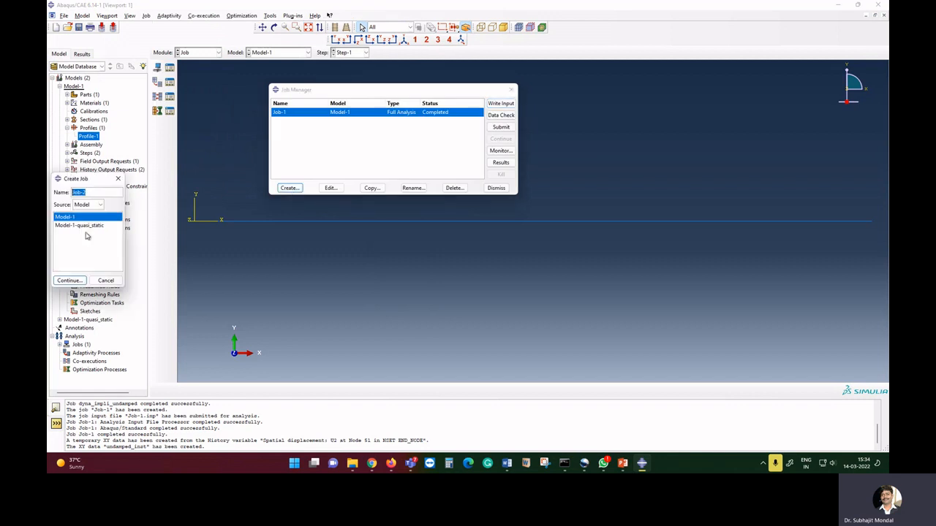
left_click(70, 280)
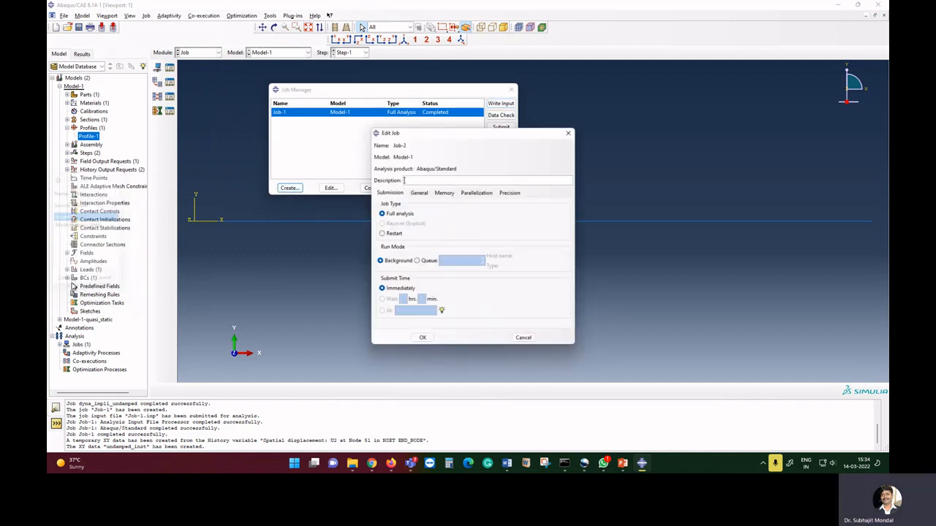
left_click(421, 337)
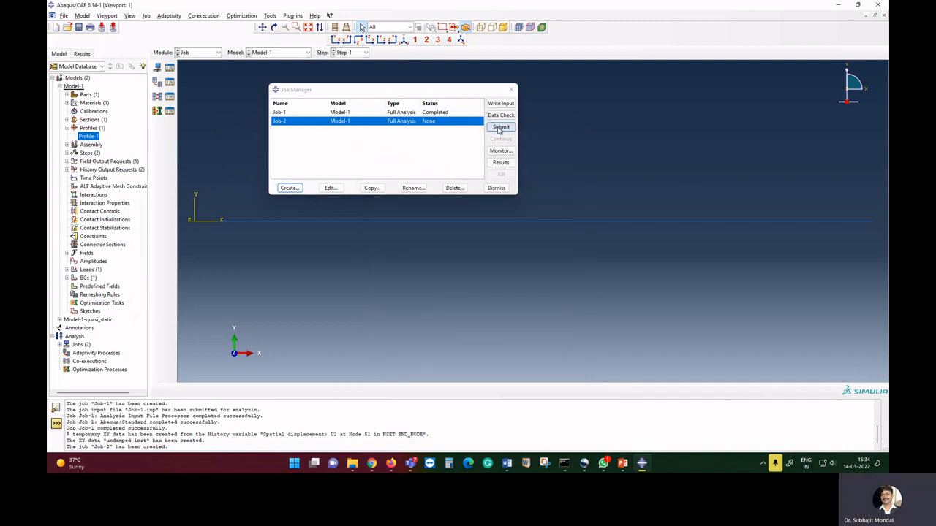
left_click(500, 128)
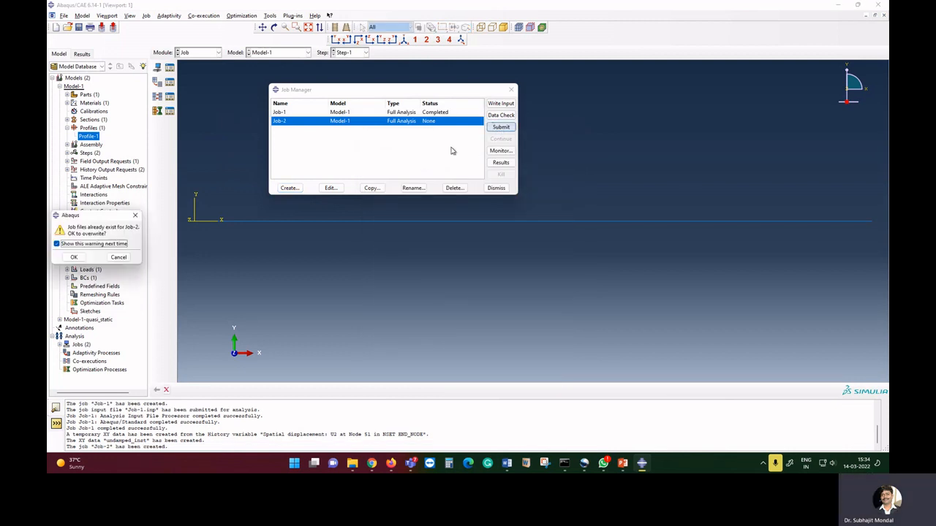
left_click(76, 255)
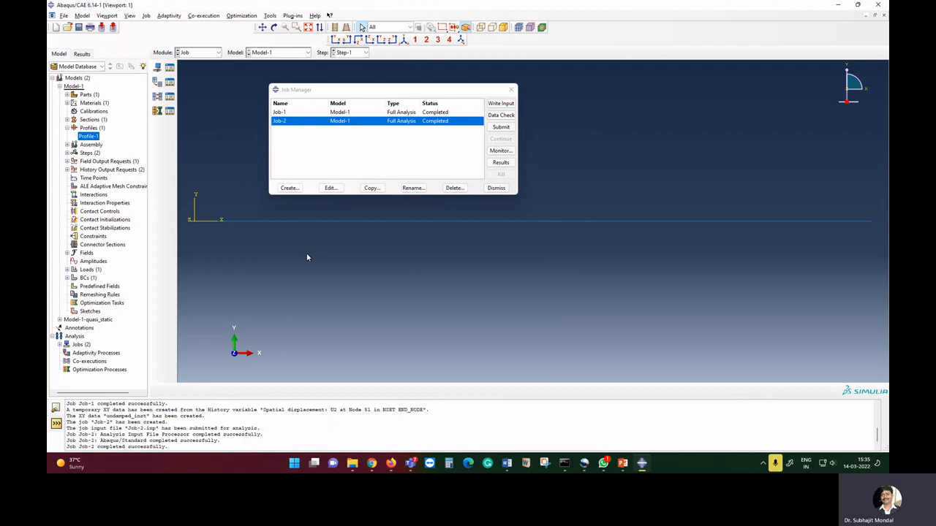
Open Job-2 results and plot the U2 displacement history of node 51 in the END_NODE set.
left_click(500, 163)
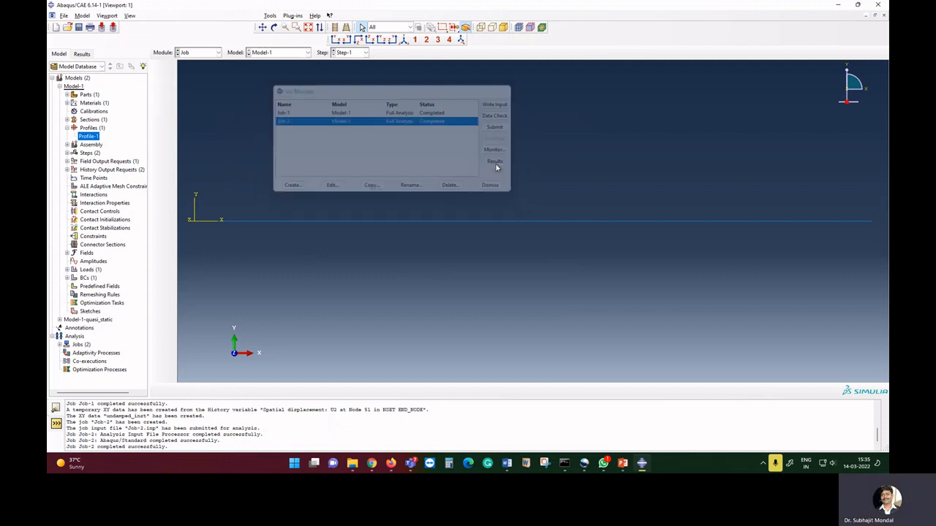
left_click(158, 208)
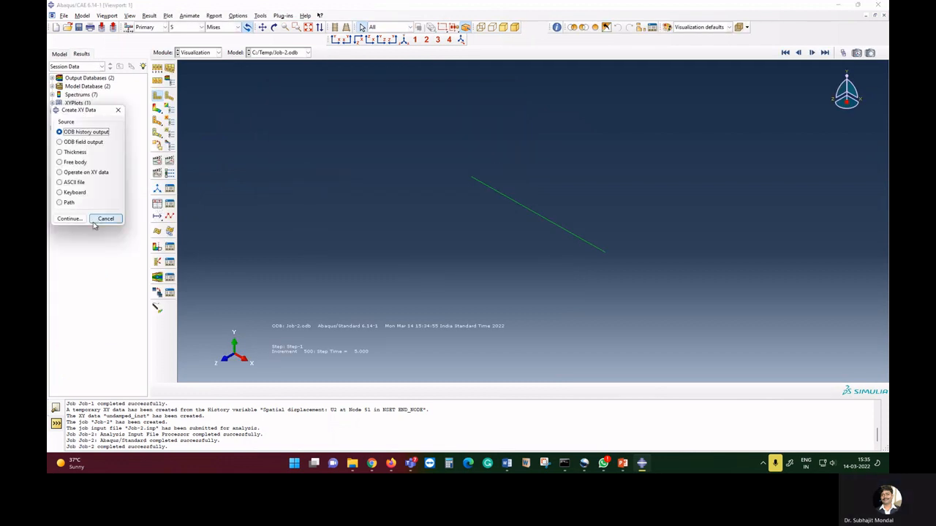
left_click(68, 218)
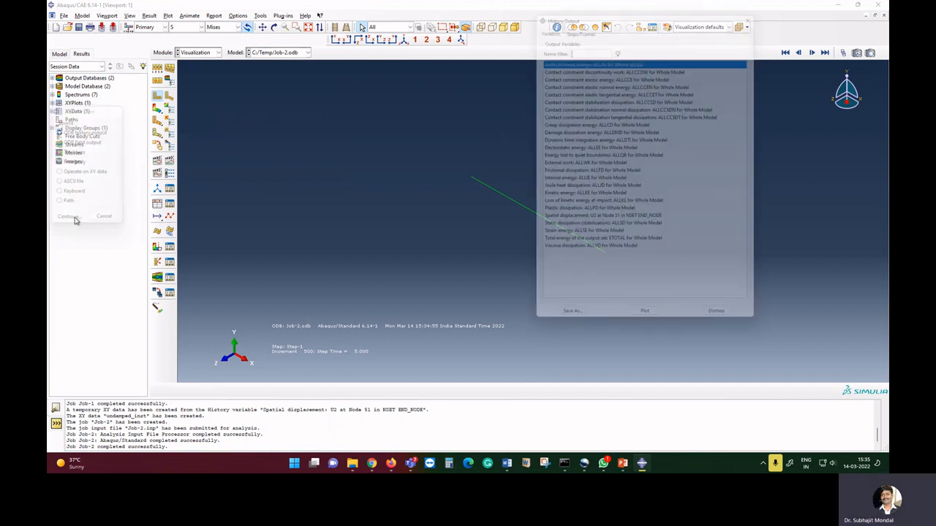
left_click(594, 222)
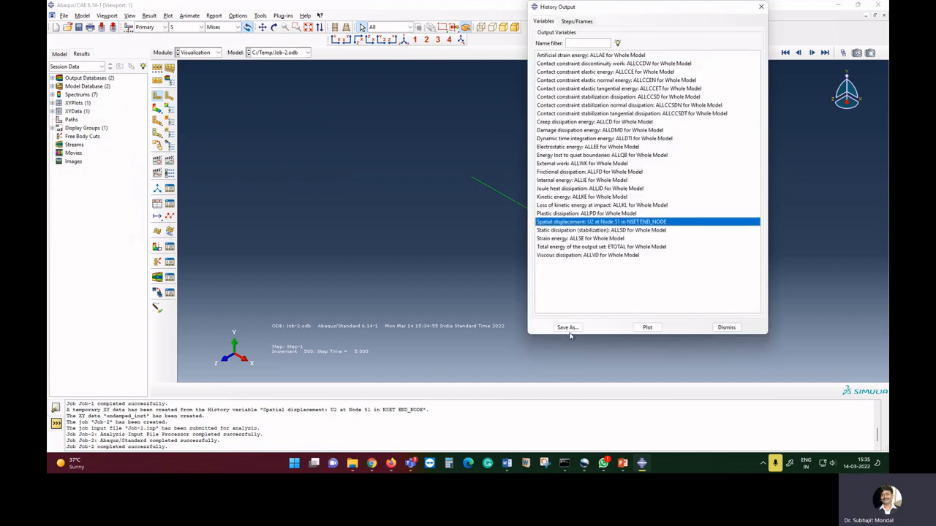
left_click(646, 327)
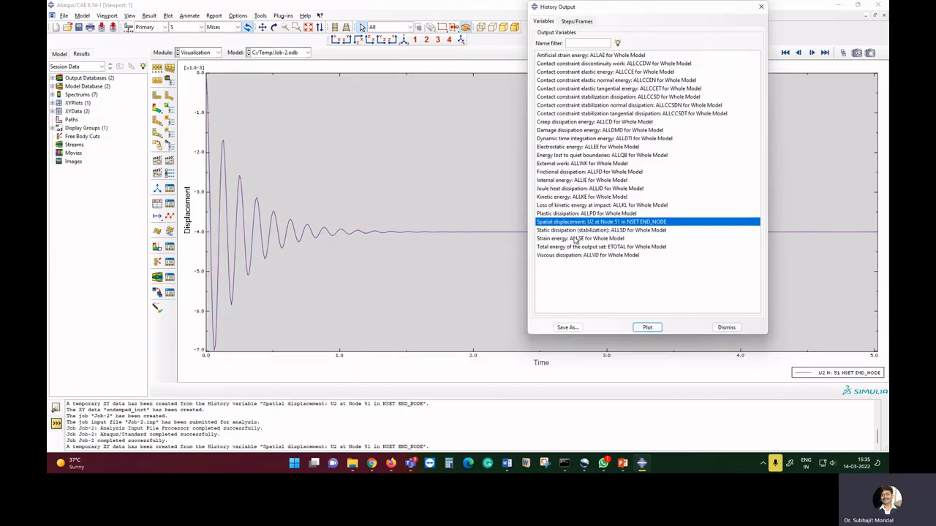
Save the damped displacement curve as XY data named damped and close the history output dialog.
left_click(567, 327)
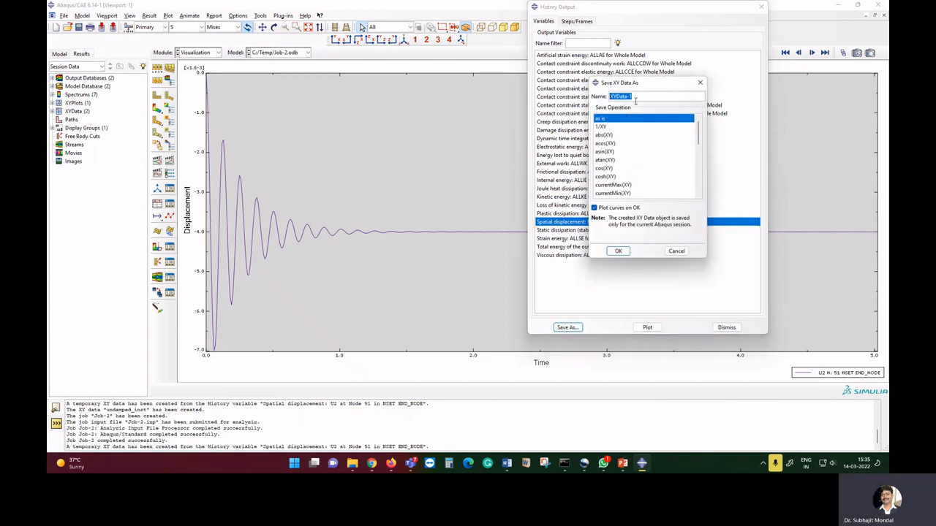
type("damped")
left_click(619, 252)
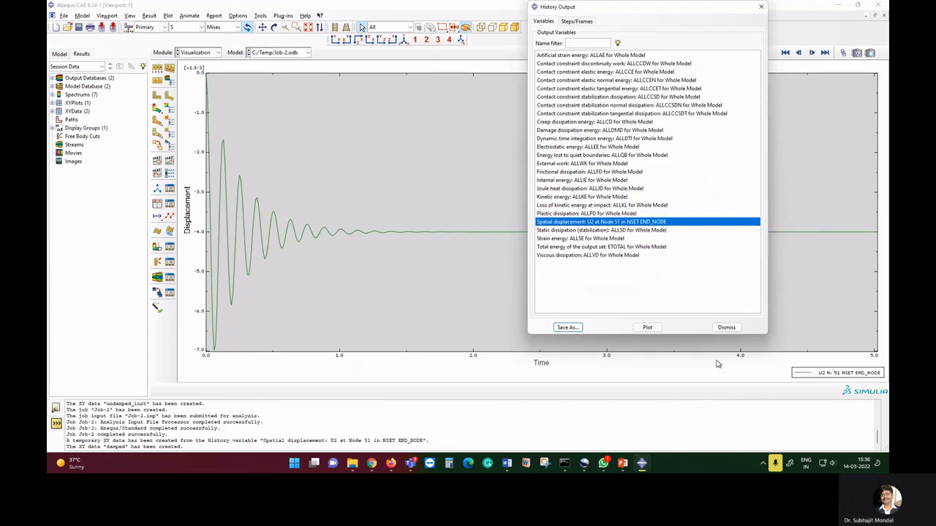
left_click(728, 329)
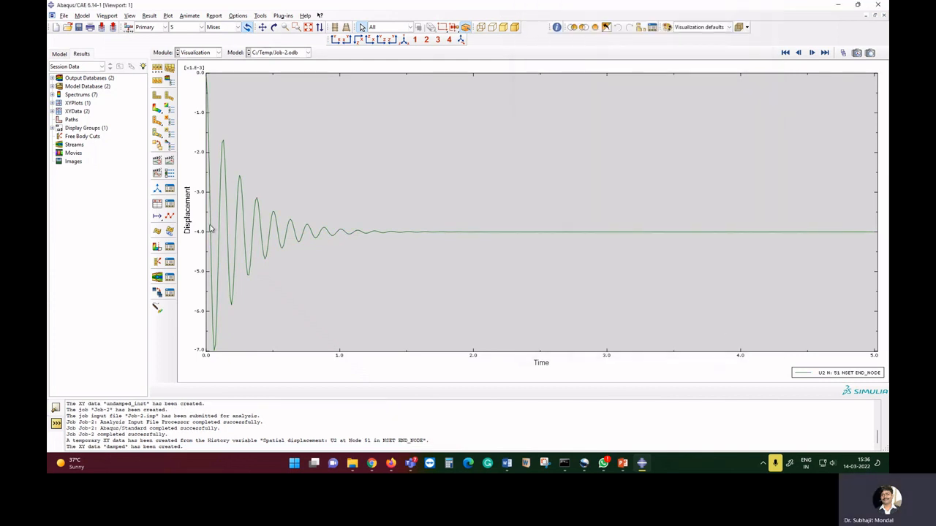
Plot the damped and undamped_inst XY data together to compare the two tip displacement curves.
left_click(169, 204)
left_click_drag(132, 111, 136, 122)
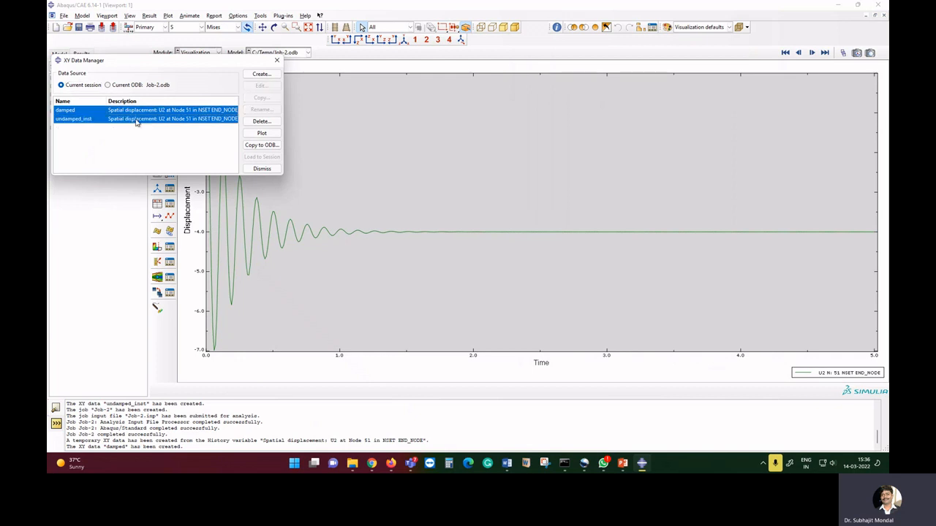
left_click(261, 132)
left_click(261, 168)
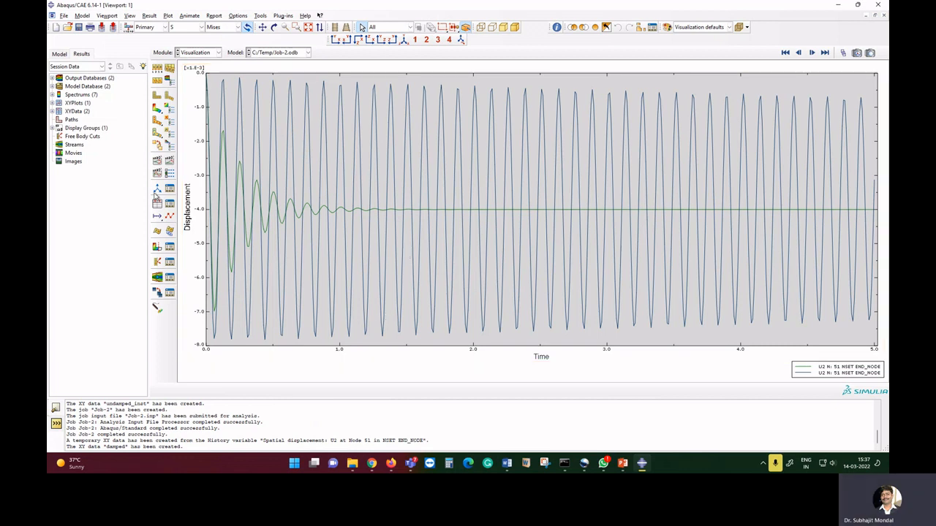
Switch to the Load module, edit Load-1, and start creating a new Periodic amplitude for it.
left_click(203, 54)
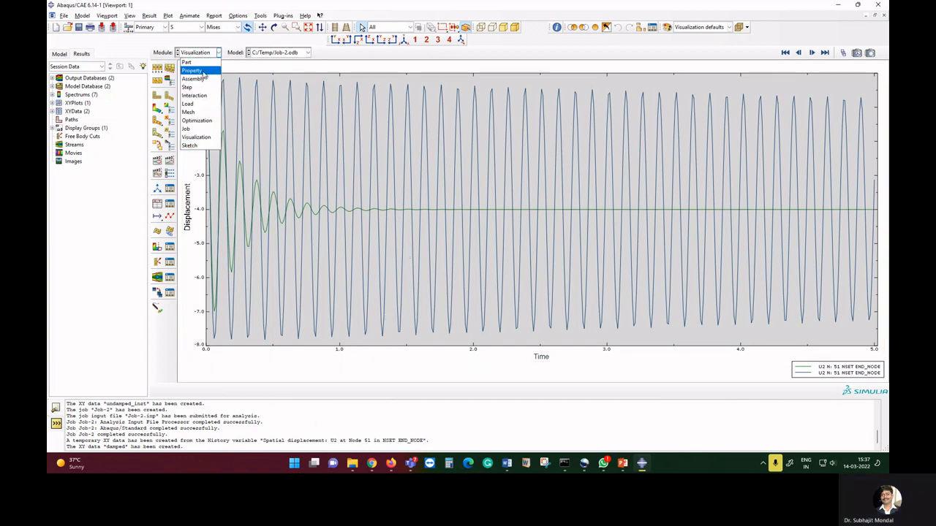
left_click(198, 105)
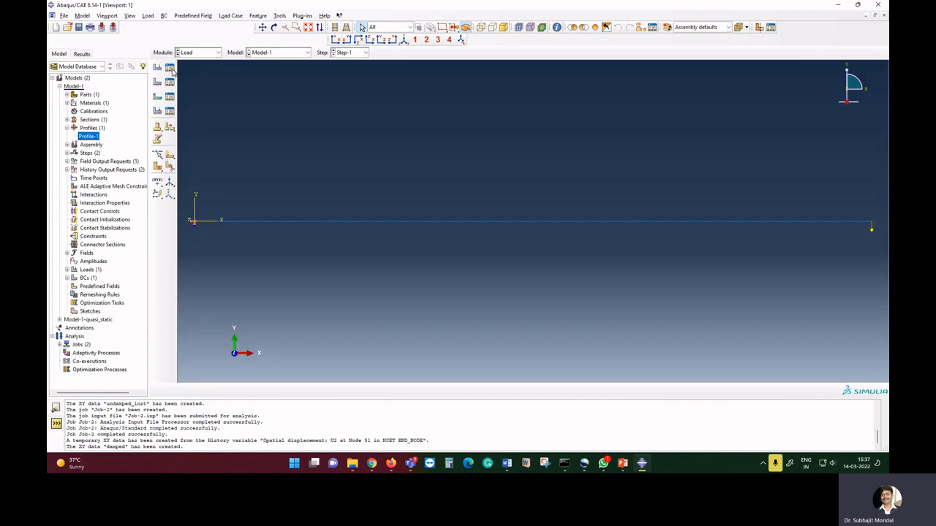
left_click(169, 67)
left_click(245, 123)
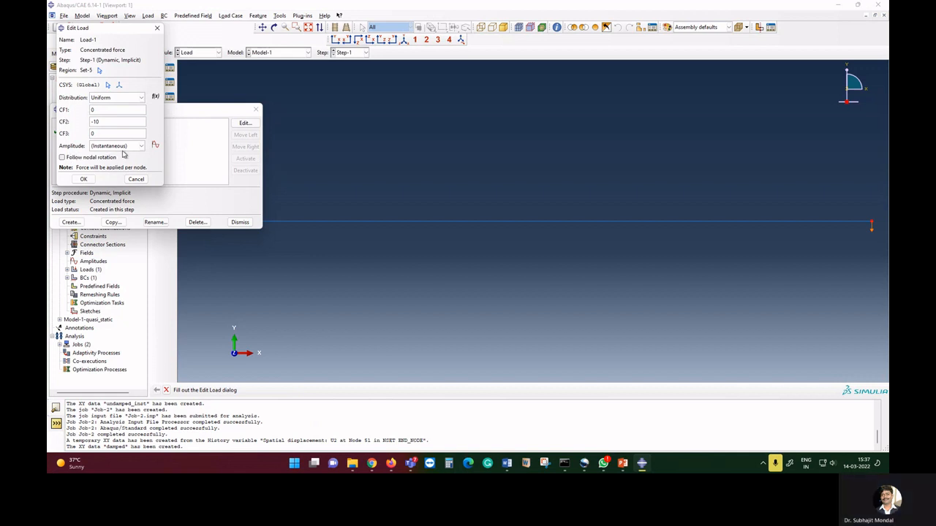
left_click(155, 146)
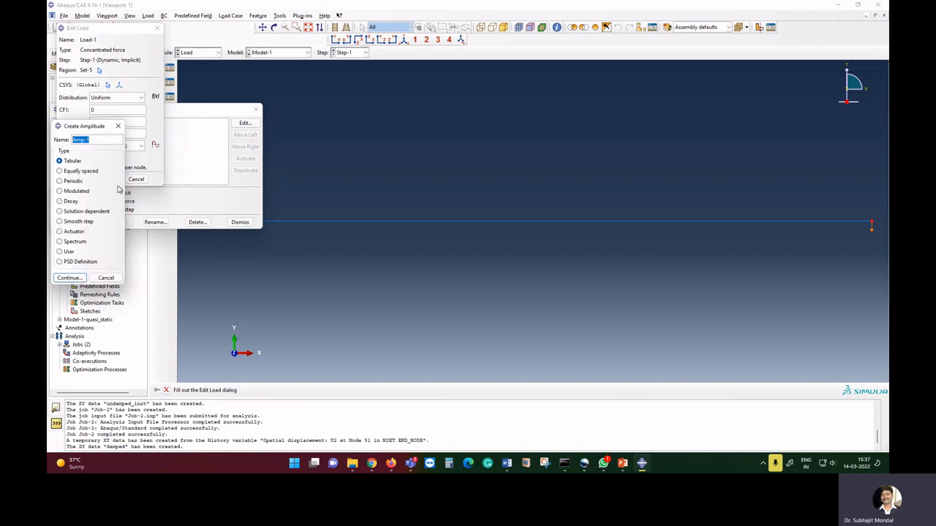
left_click(74, 181)
left_click(71, 279)
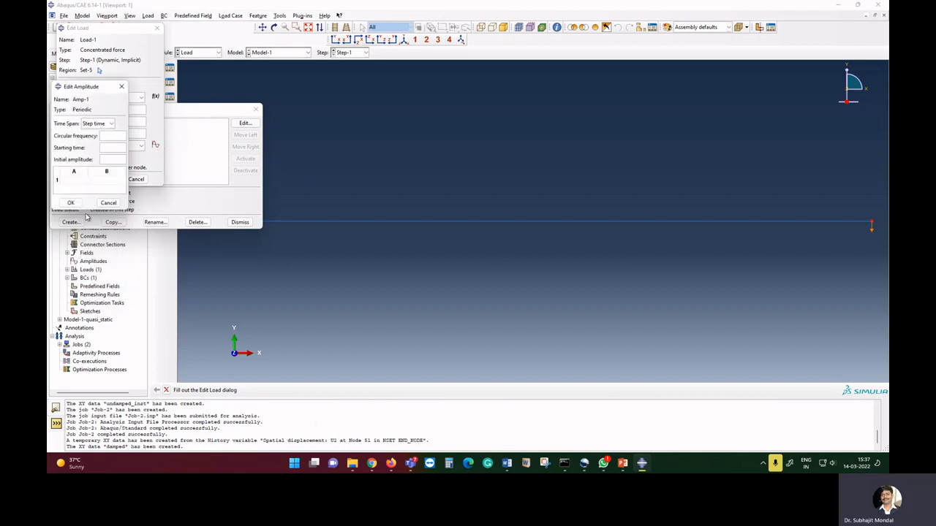
Define the periodic amplitude with circular frequency 6, starting time 0, initial amplitude 1, A 1 and B 0.
left_click(110, 136)
type("6")
left_click(106, 148)
type("0")
left_click(112, 159)
type("1")
left_click(82, 180)
type("1")
left_click(106, 180)
type("0")
left_click(71, 203)
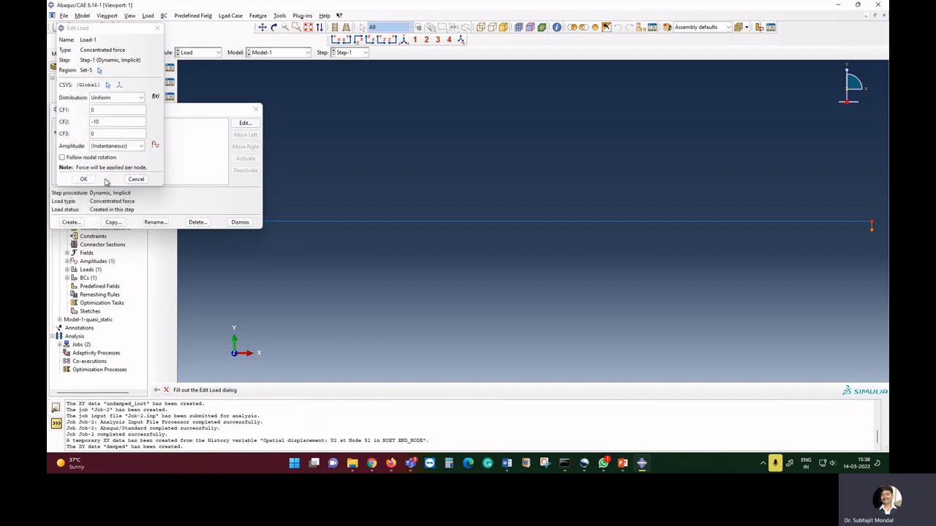
Assign Amp-1 as the amplitude of Load-1 and close the load manager.
left_click_drag(114, 122, 65, 120)
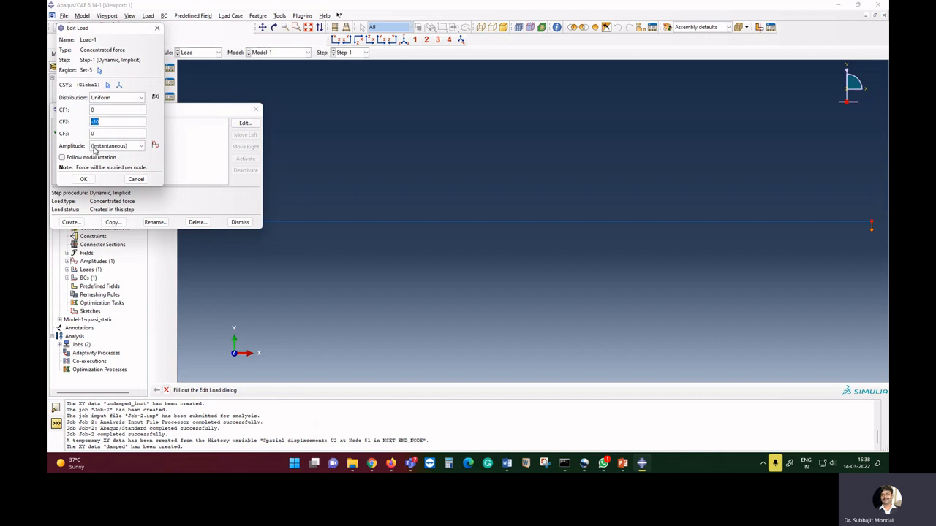
left_click(135, 149)
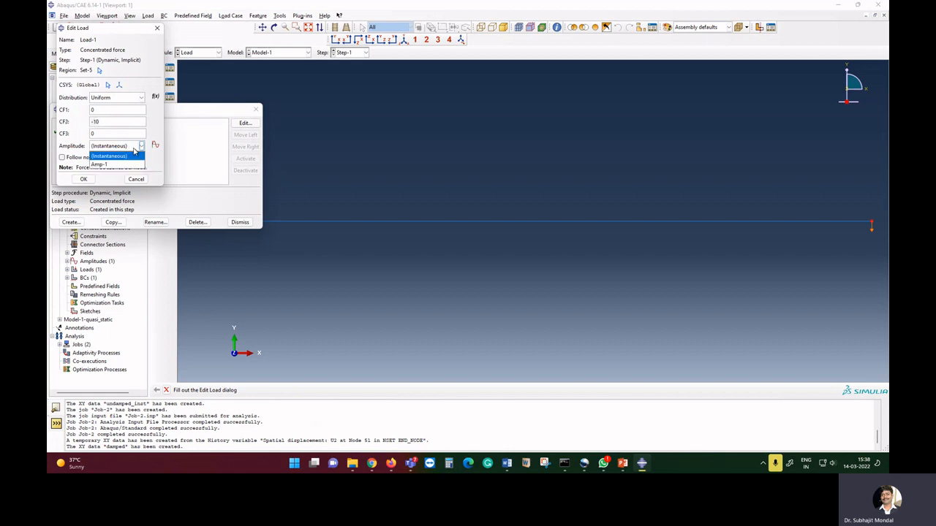
left_click(120, 165)
left_click(81, 179)
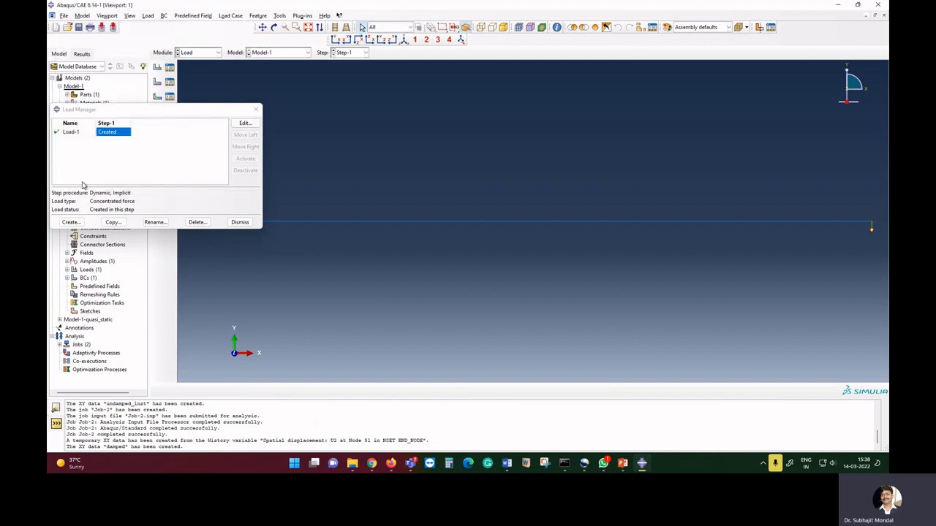
left_click(239, 222)
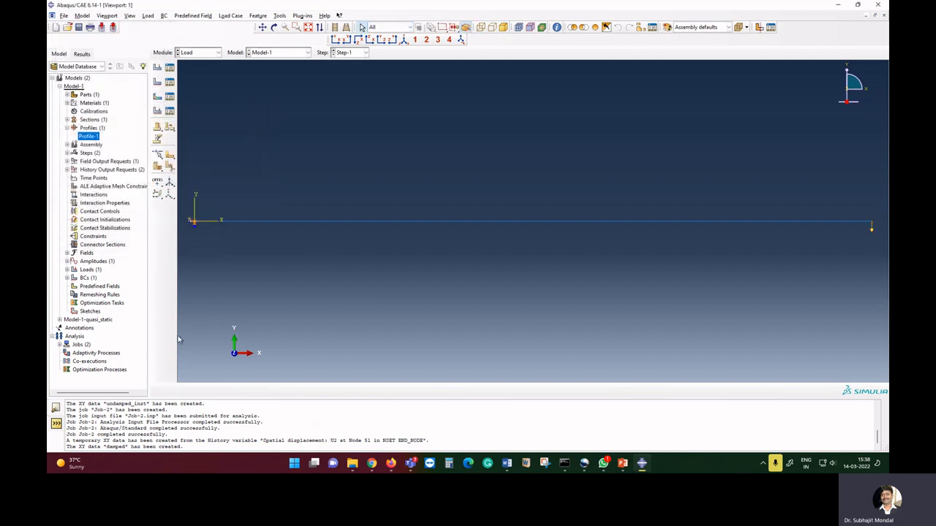
In the Job module, resubmit Job-2, allowing its existing job files to be overwritten.
left_click(199, 52)
left_click(196, 126)
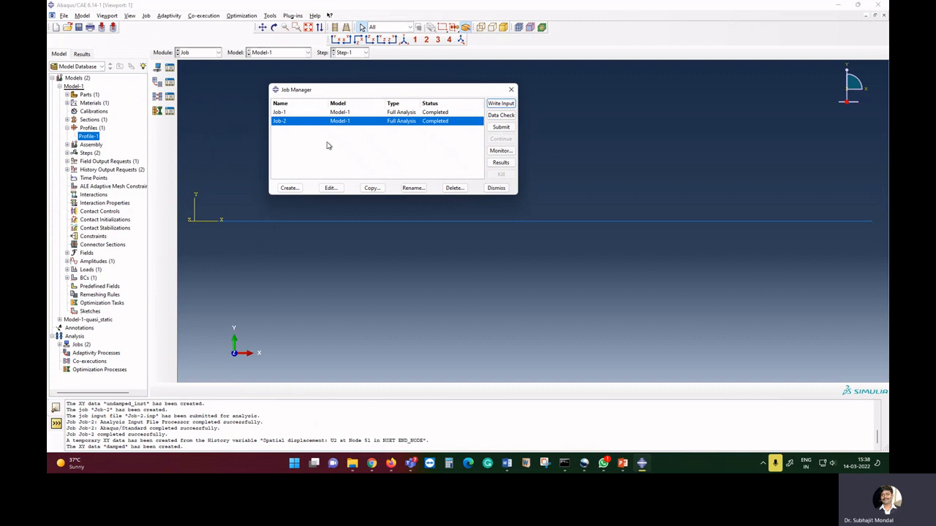
left_click(501, 127)
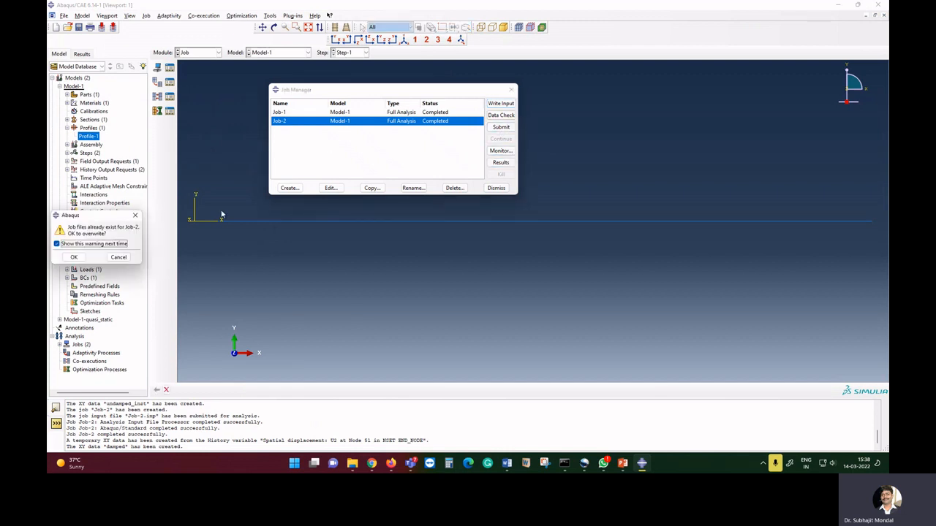
left_click(74, 257)
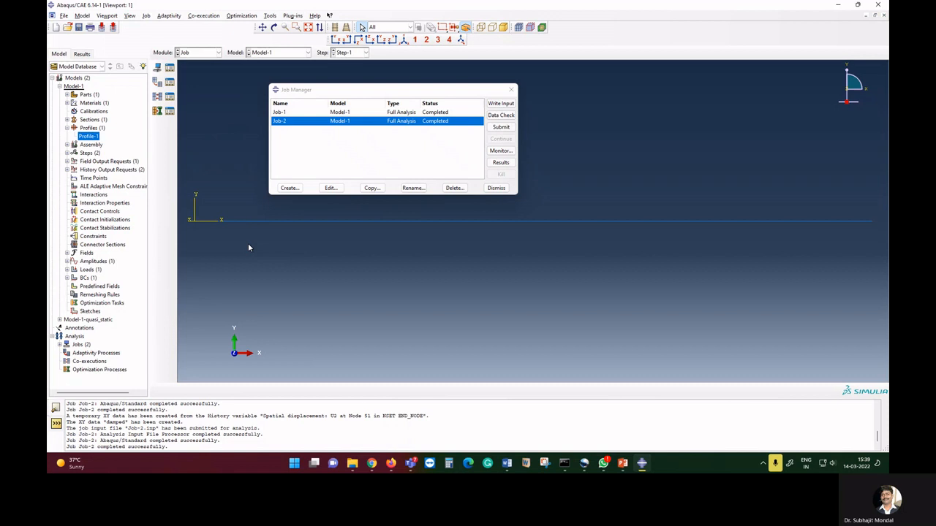
Open Job-2 results and select the U2 displacement history of node 51 in the END_NODE set.
left_click(500, 162)
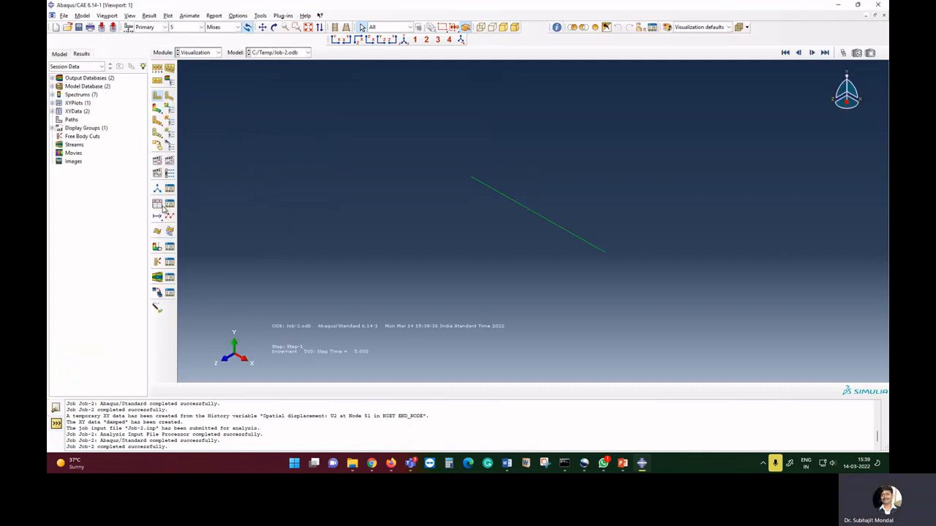
left_click(161, 208)
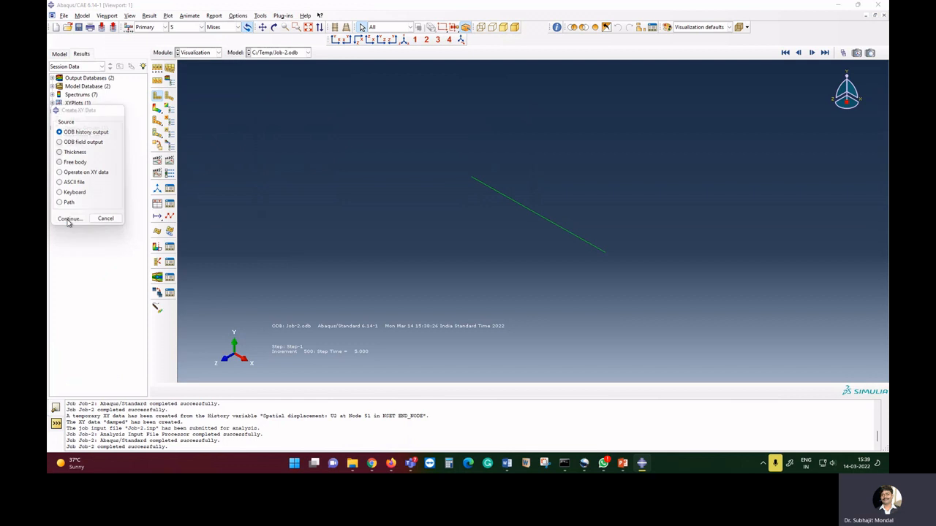
left_click(68, 219)
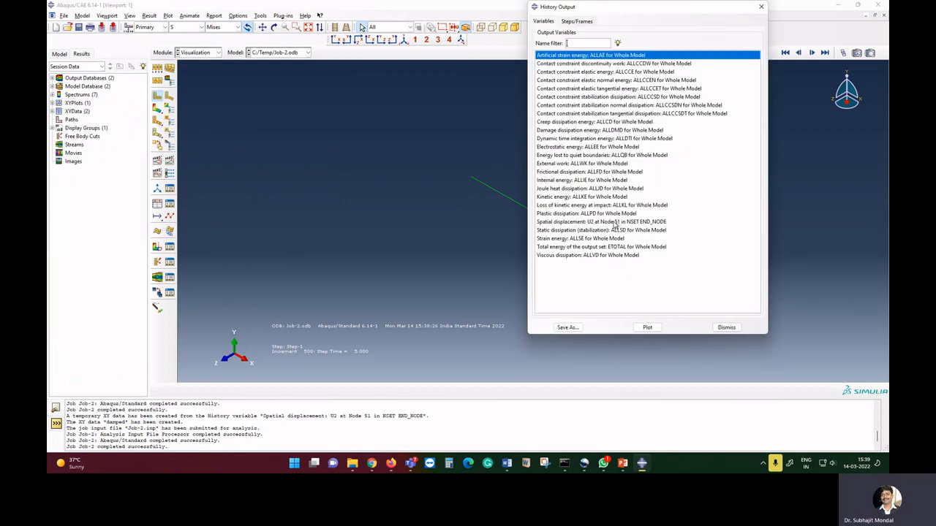
left_click(616, 223)
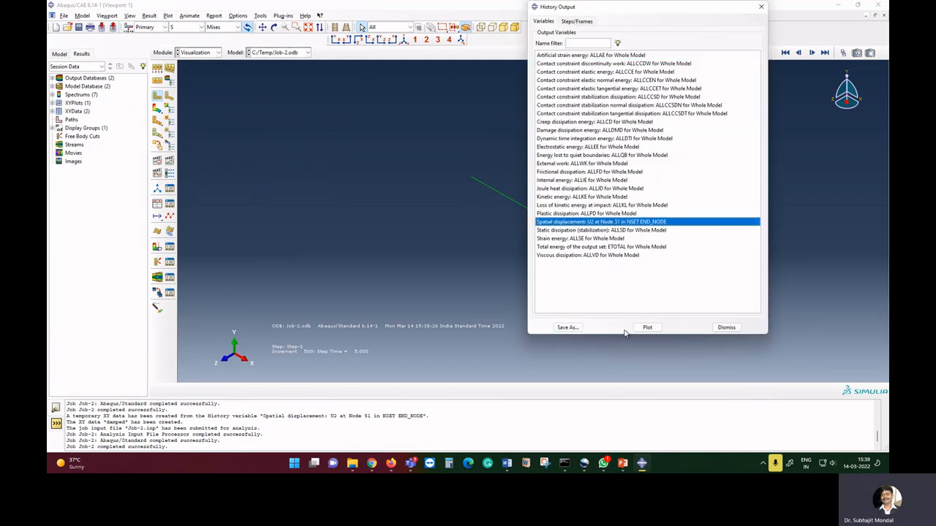
Save the displacement curve as XY data named sinusoidal, plotting it, and close the history output dialog.
left_click(568, 326)
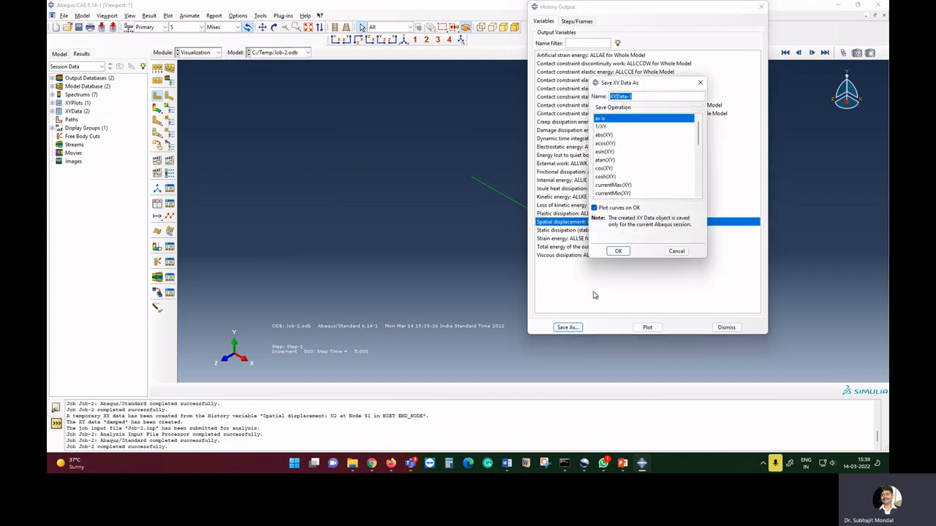
type("sinus")
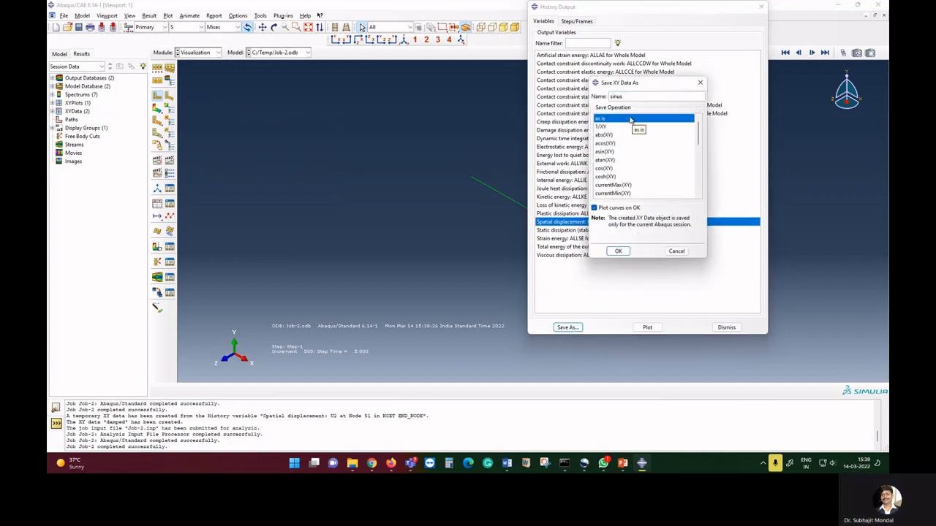
type("oidal")
left_click(618, 251)
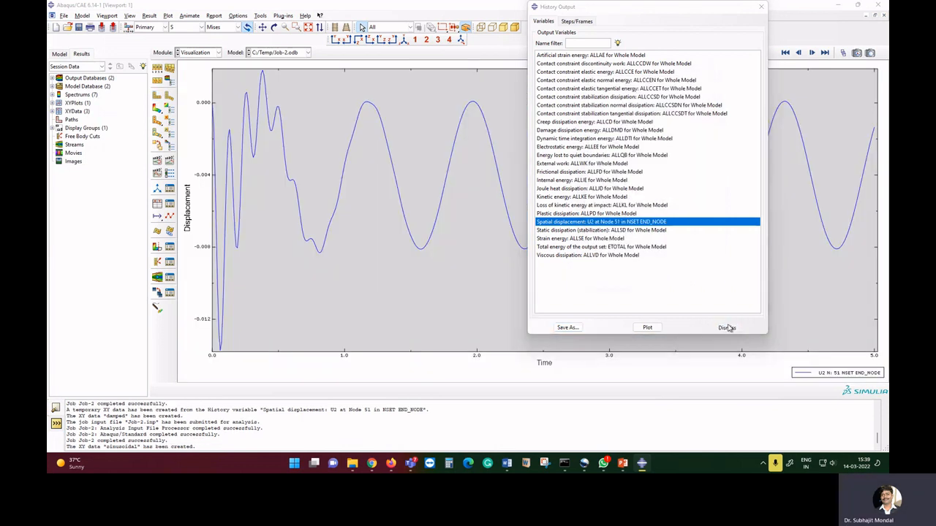
left_click(724, 327)
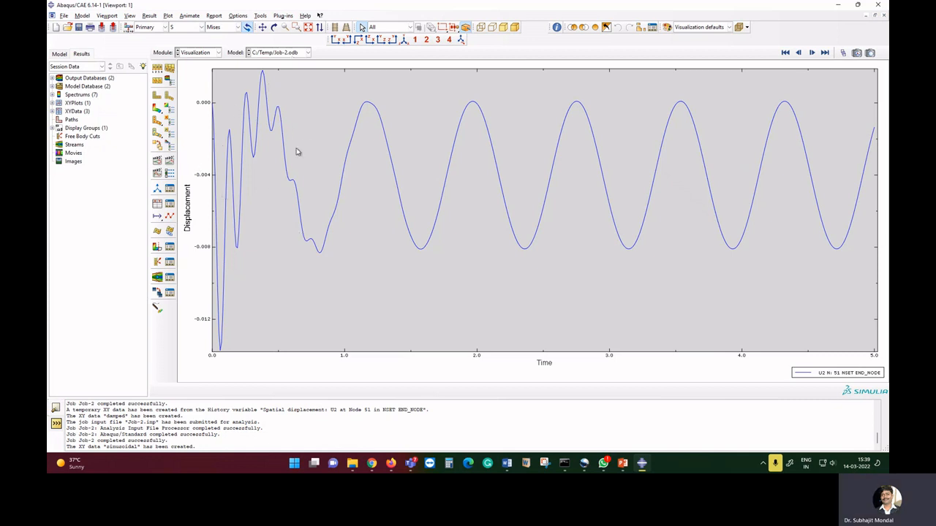
left_click(358, 108)
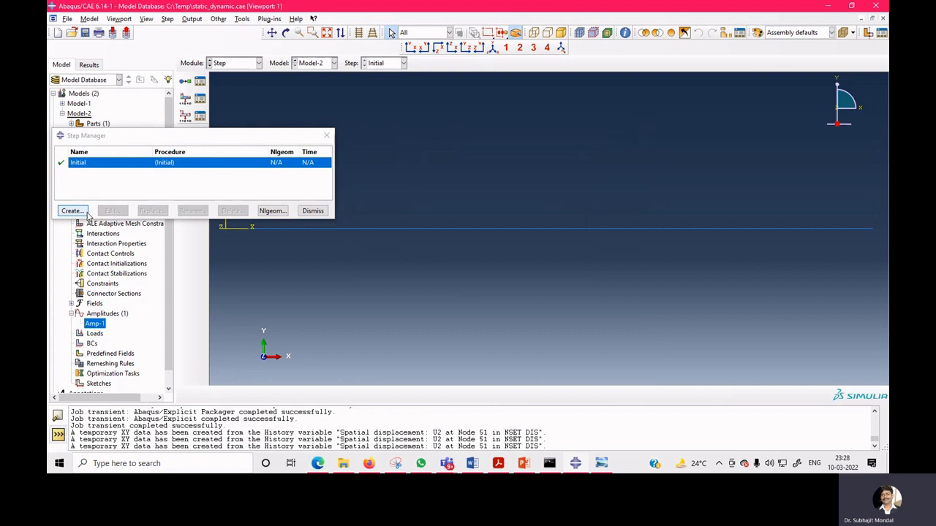
In Model-2, create Step-1 as a Linear perturbation Frequency step requesting 5 eigenvalues.
left_click(73, 212)
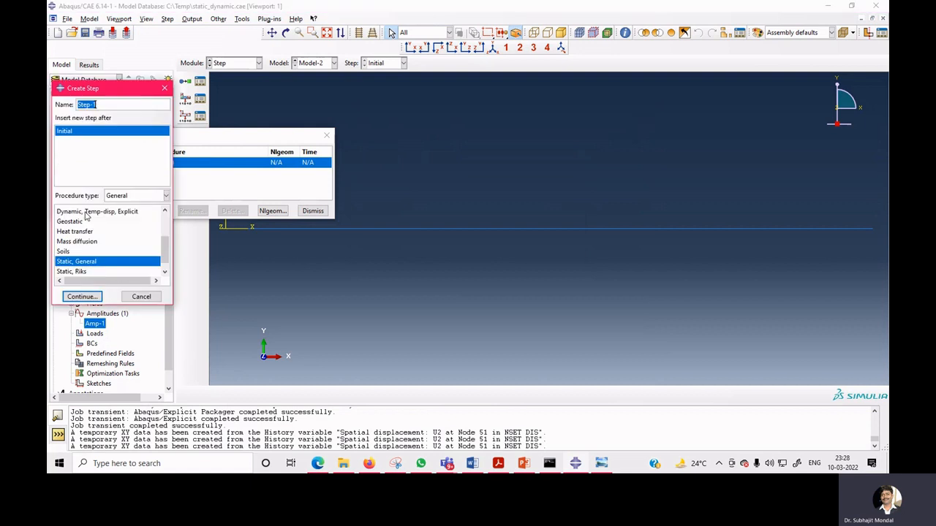
left_click(130, 196)
left_click(130, 212)
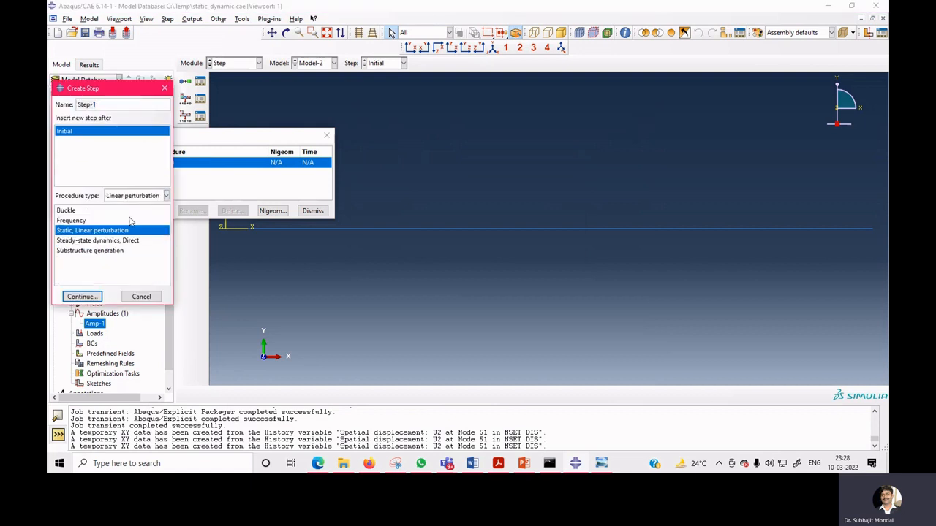
left_click(85, 221)
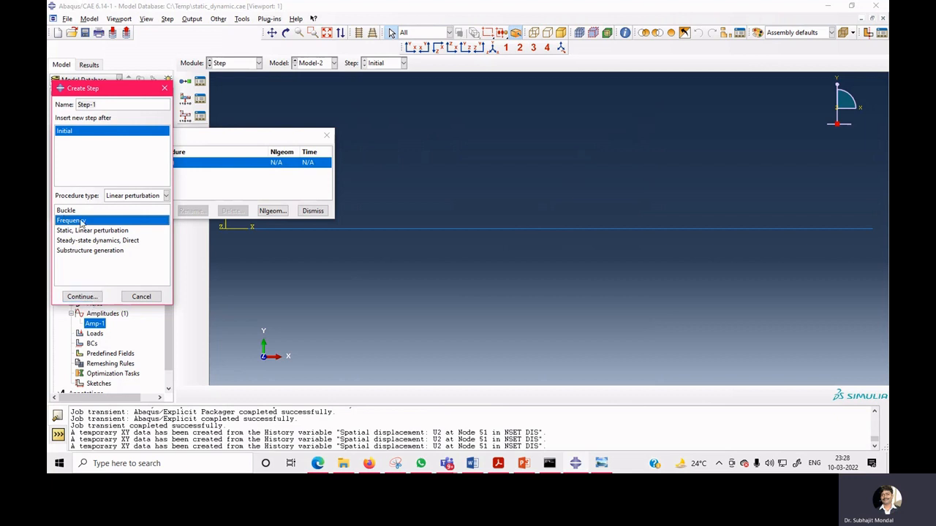
left_click(82, 297)
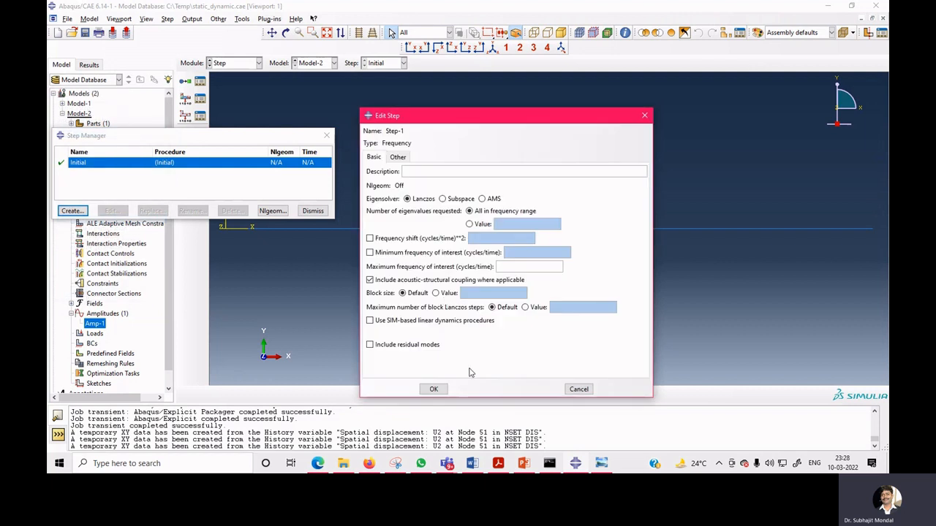
left_click(469, 223)
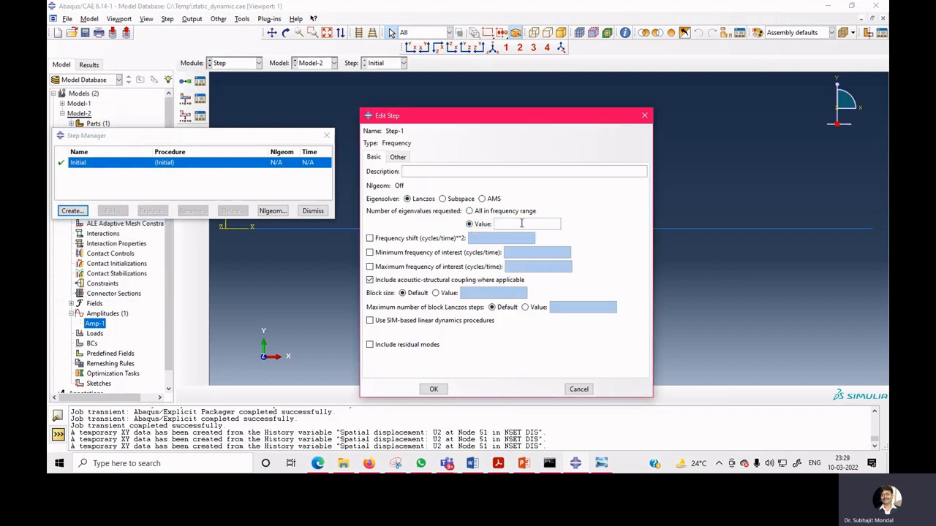
type("5")
left_click(434, 389)
left_click(303, 210)
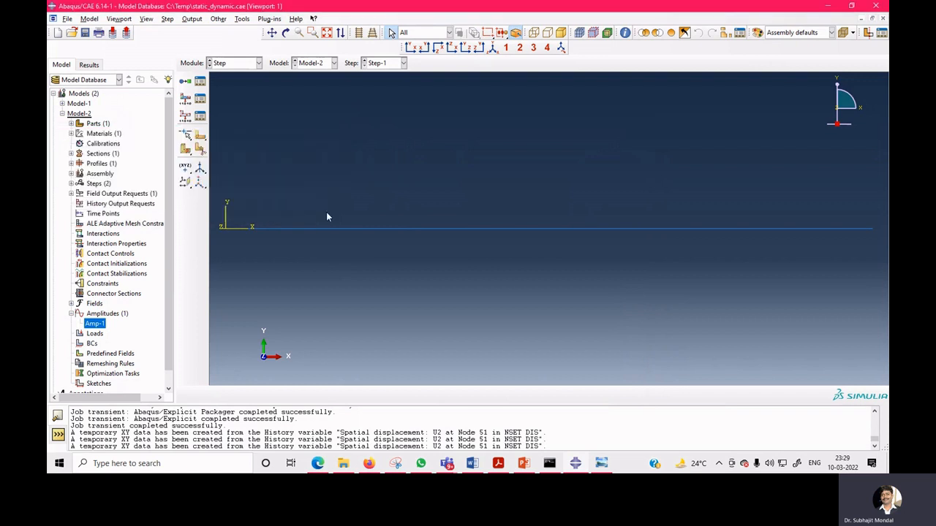
In the Load module, create boundary condition BC-1 in Step-1 fixing the beam's left end as ENCASTRE.
left_click(246, 67)
left_click(233, 123)
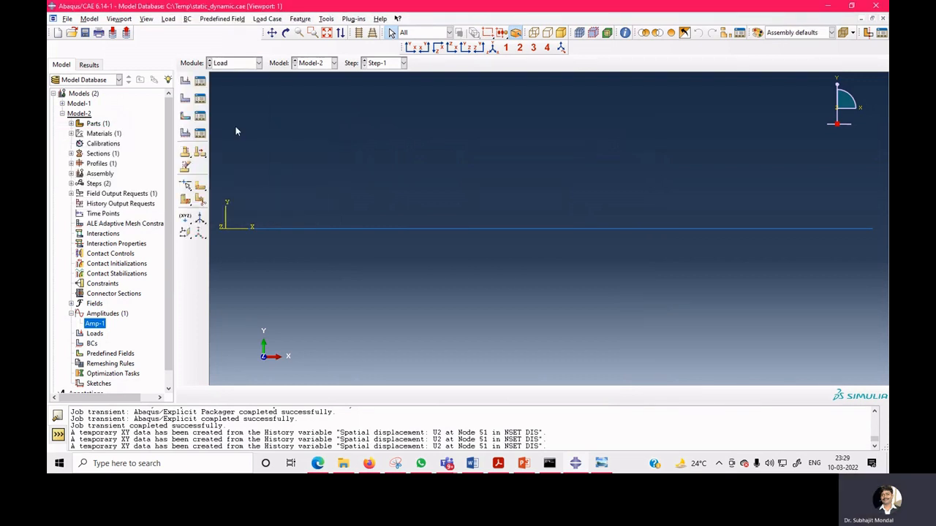
left_click(202, 100)
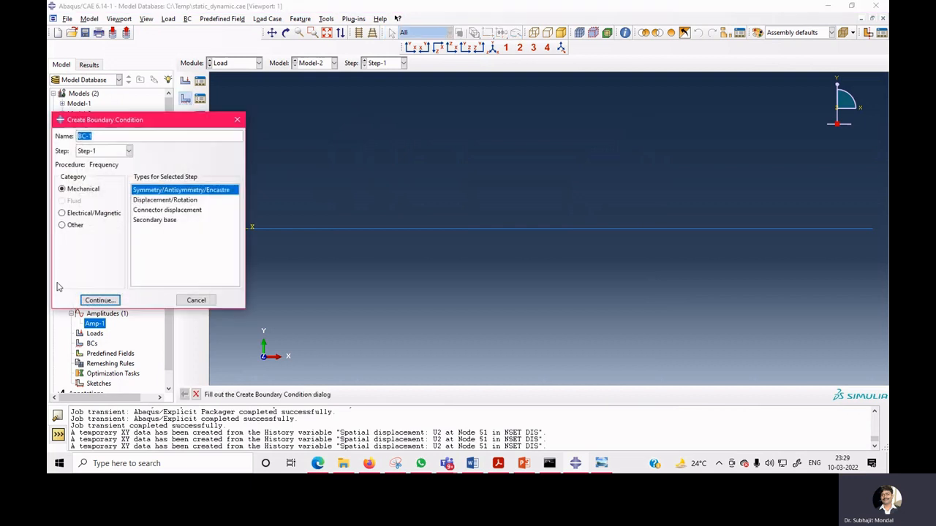
left_click(100, 300)
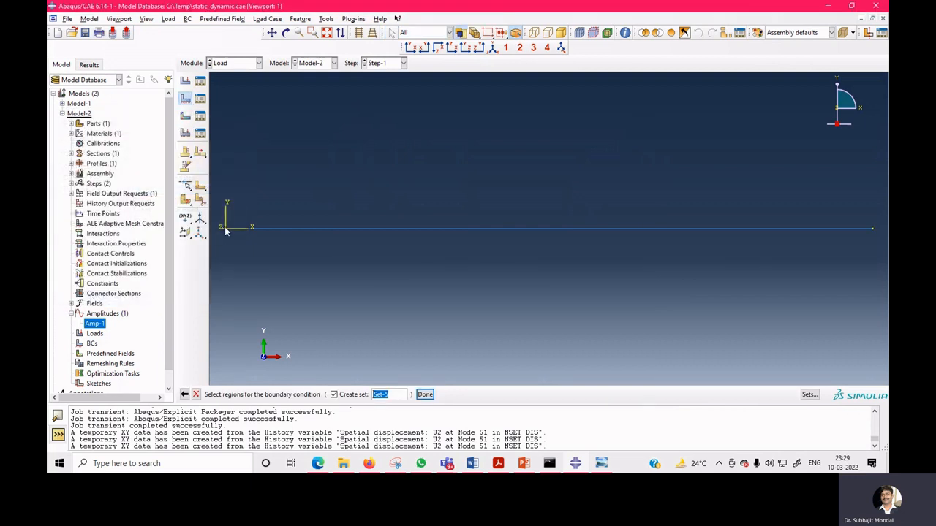
left_click(424, 394)
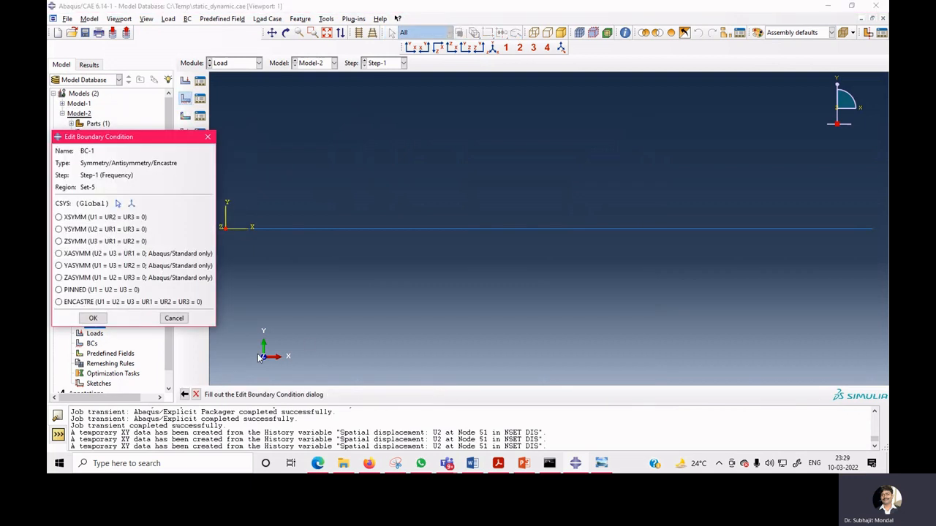
left_click(120, 302)
left_click(94, 319)
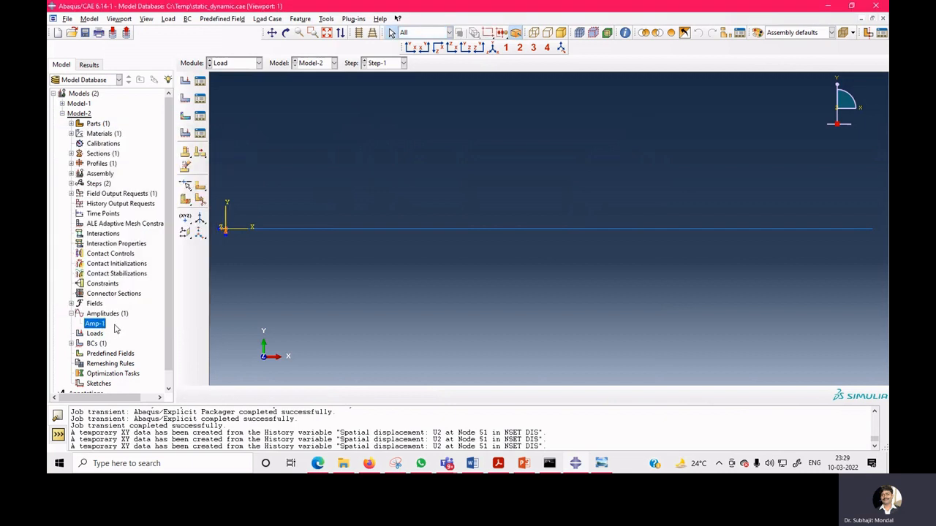
In the Job module, rename the transient job to modal and submit it for analysis.
left_click(234, 62)
left_click(232, 155)
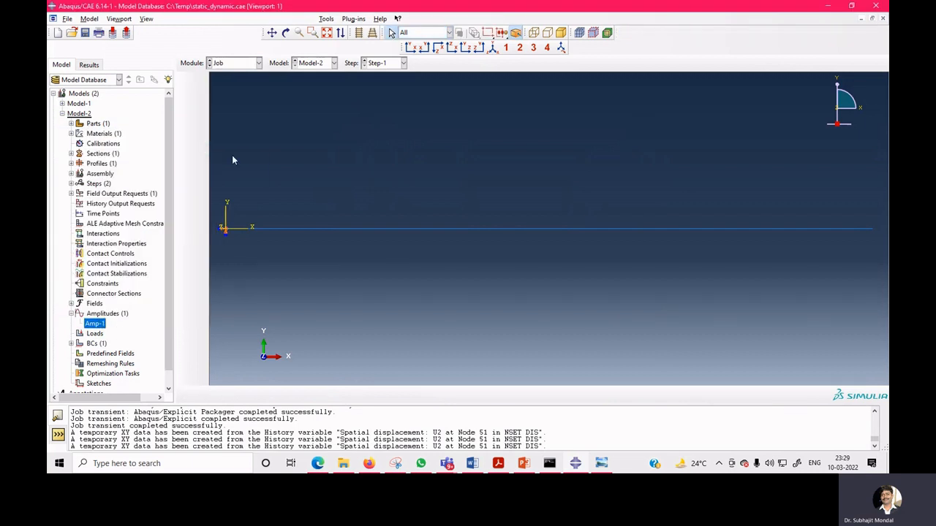
left_click(503, 197)
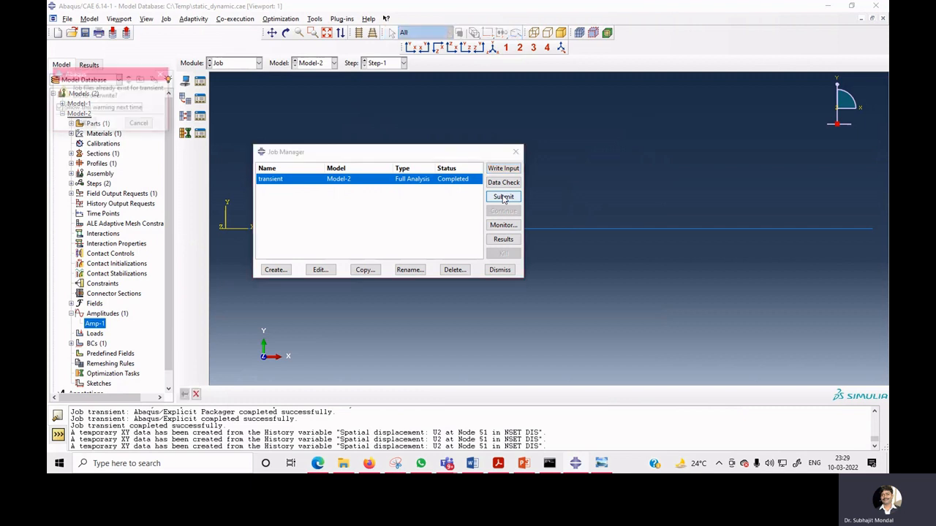
left_click(139, 124)
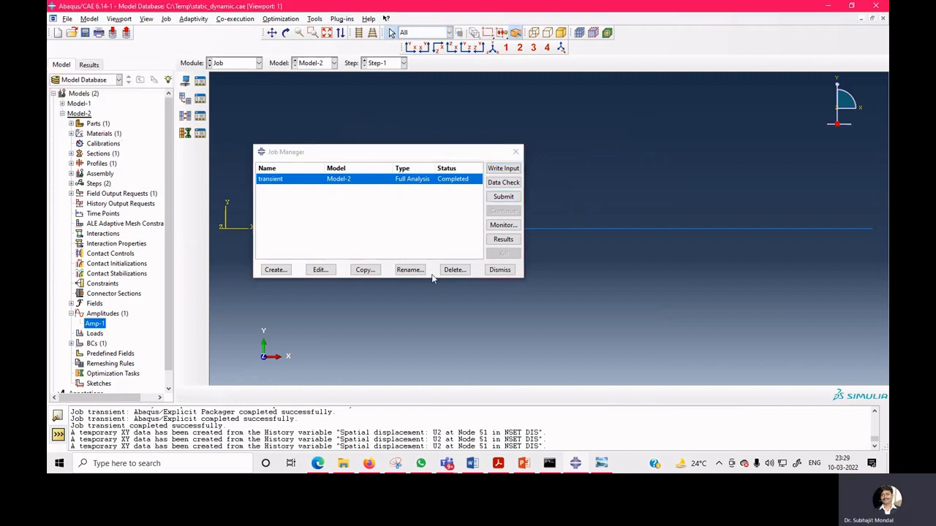
left_click(409, 270)
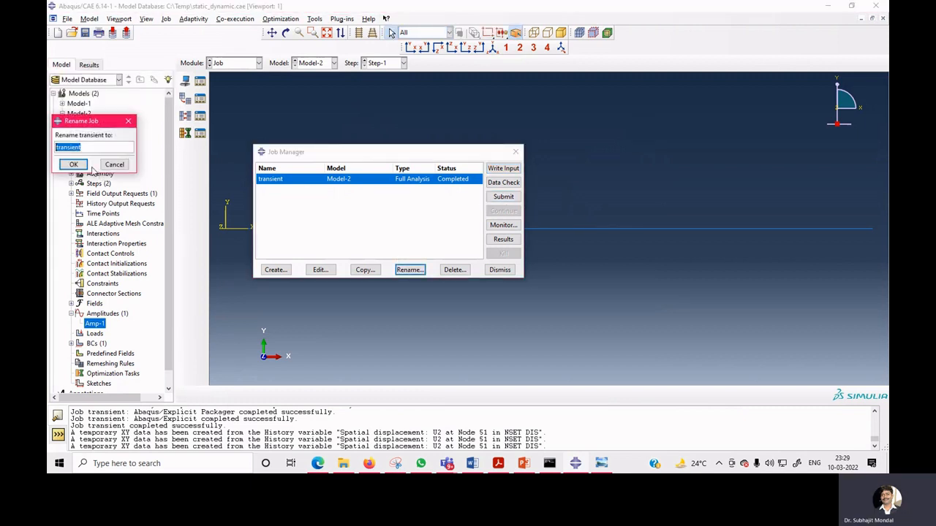
type("modal")
left_click(73, 165)
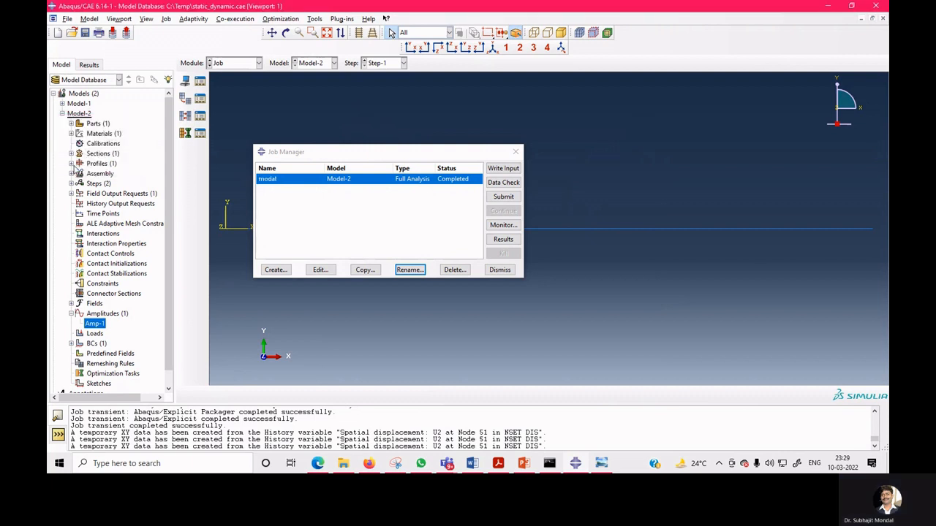
left_click(502, 197)
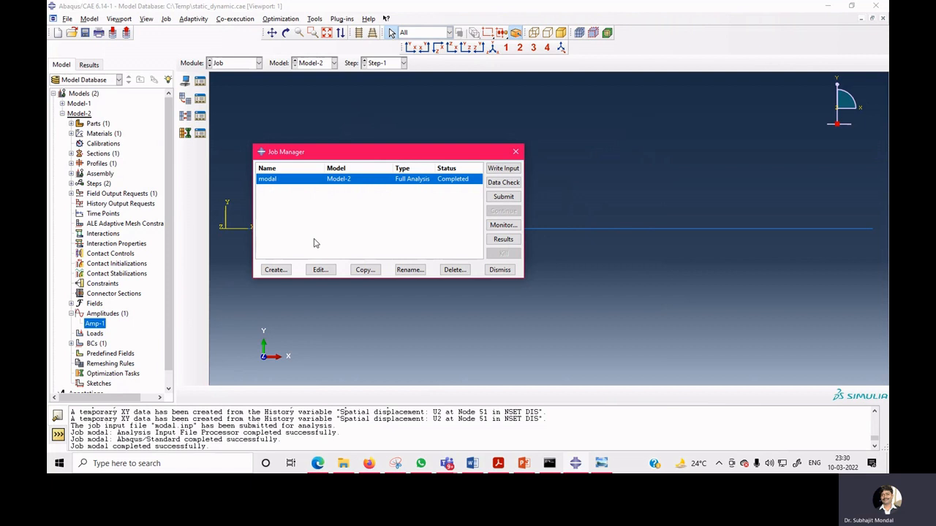
Open the modal job results and step forwards and backwards through the extracted mode shapes.
left_click(504, 240)
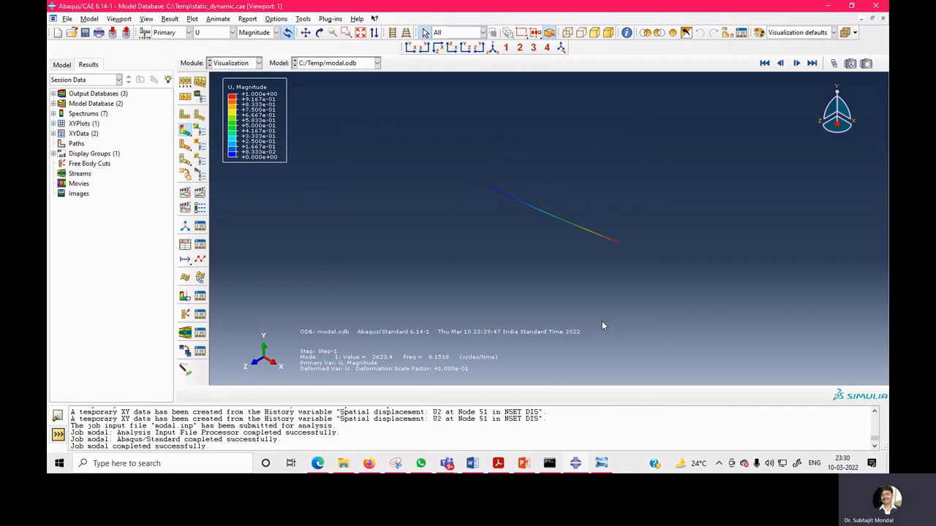
left_click(796, 64)
left_click(797, 64)
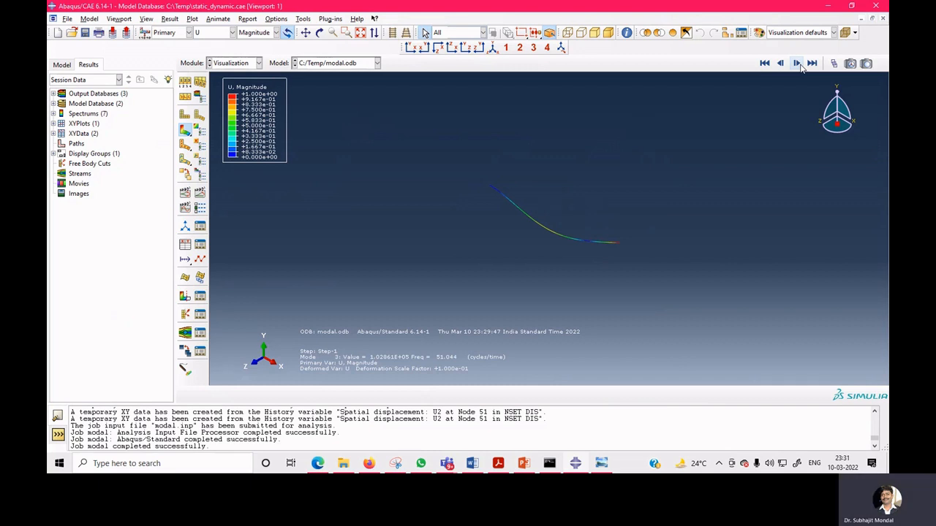
left_click(797, 63)
left_click(797, 63)
left_click(410, 47)
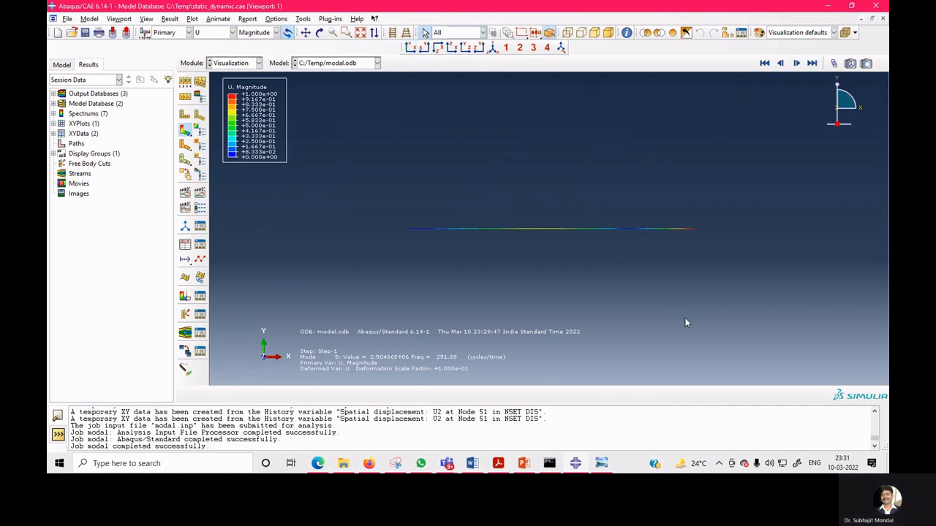
left_click(780, 64)
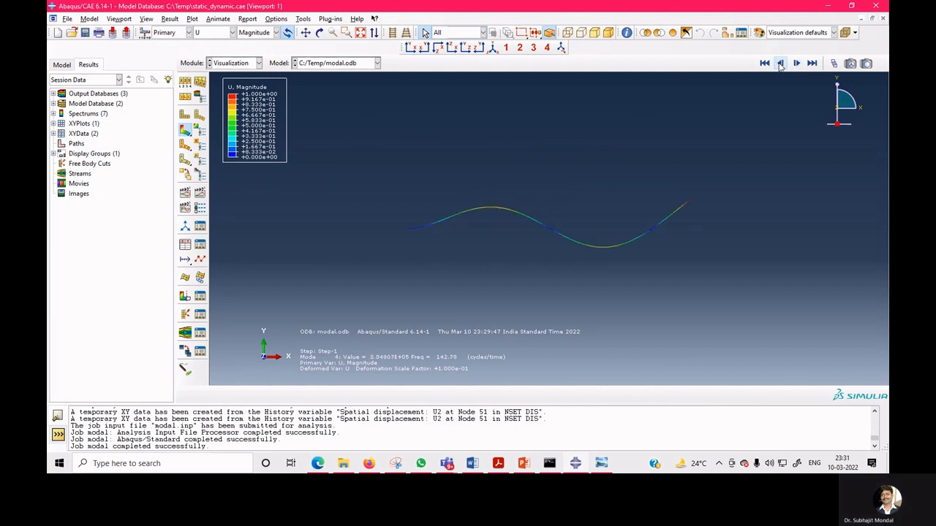
left_click(780, 64)
left_click(780, 64)
left_click(780, 63)
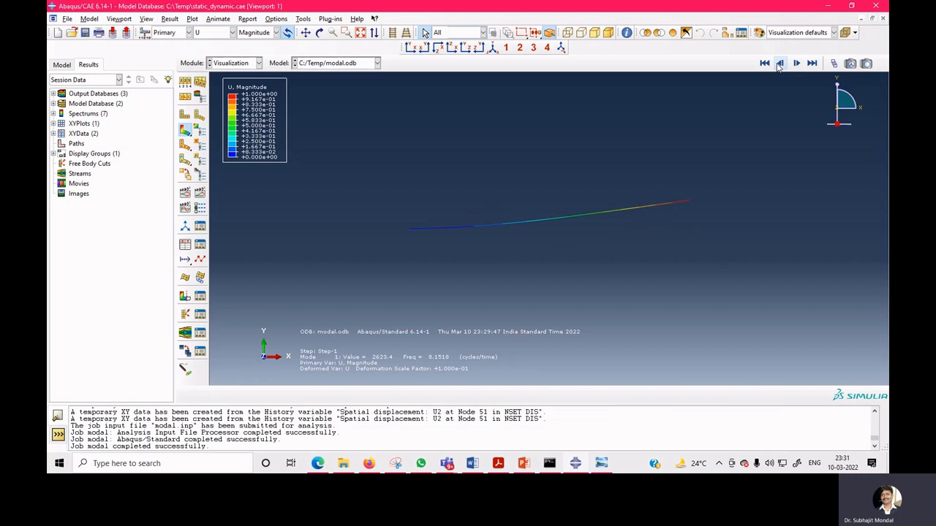
left_click(796, 63)
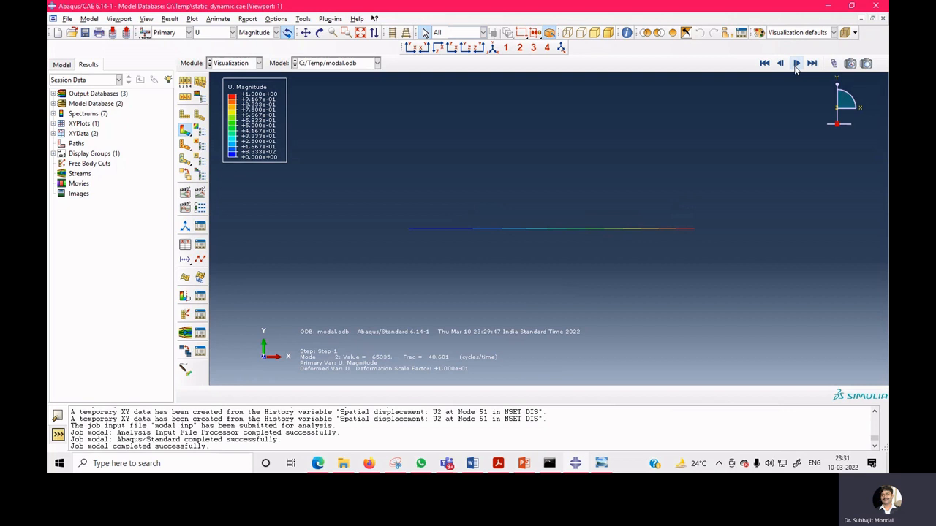
left_click(796, 63)
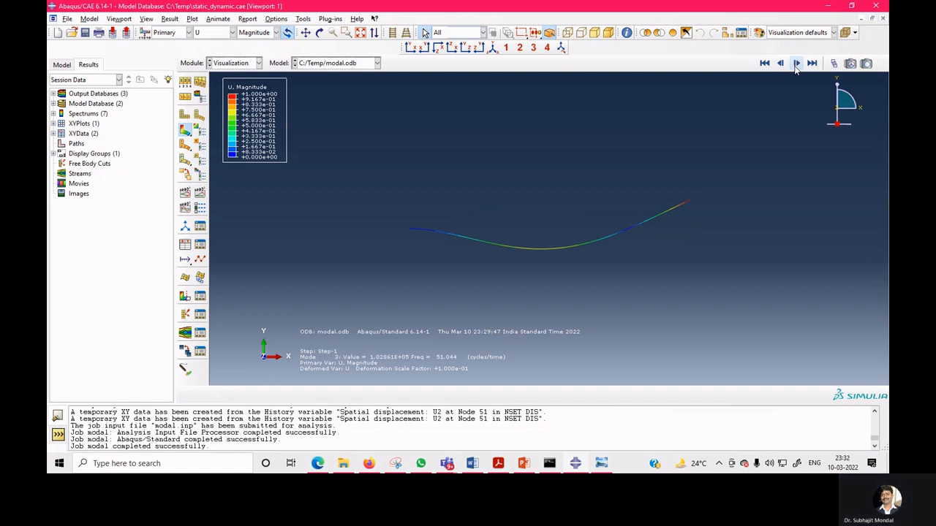
left_click(796, 64)
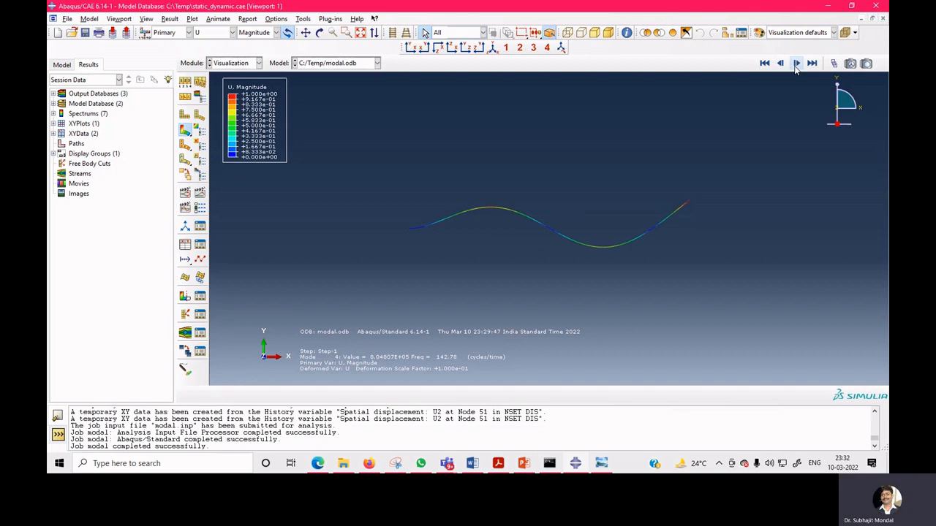
left_click(796, 63)
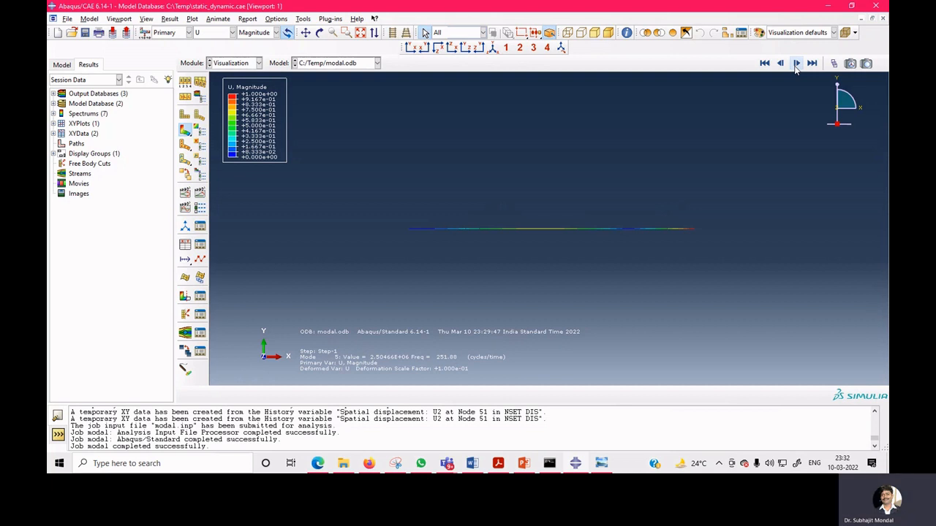
In the Step module, create Step-2 after Step-1 as a Linear perturbation Steady-state dynamics, Modal step.
left_click(246, 64)
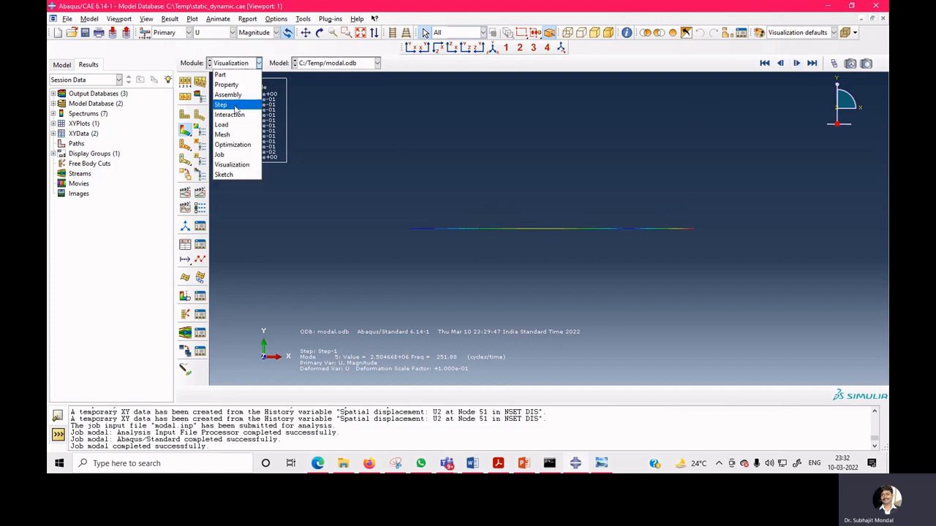
left_click(232, 104)
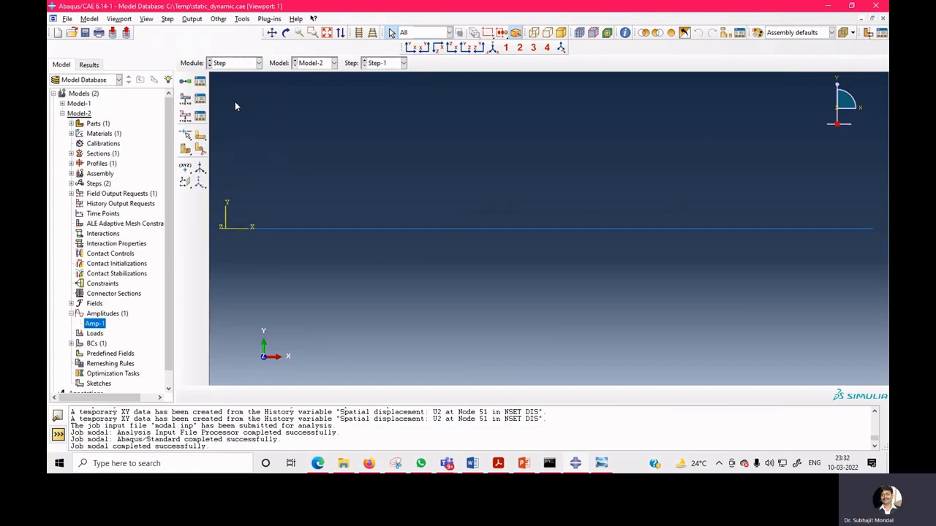
left_click(187, 84)
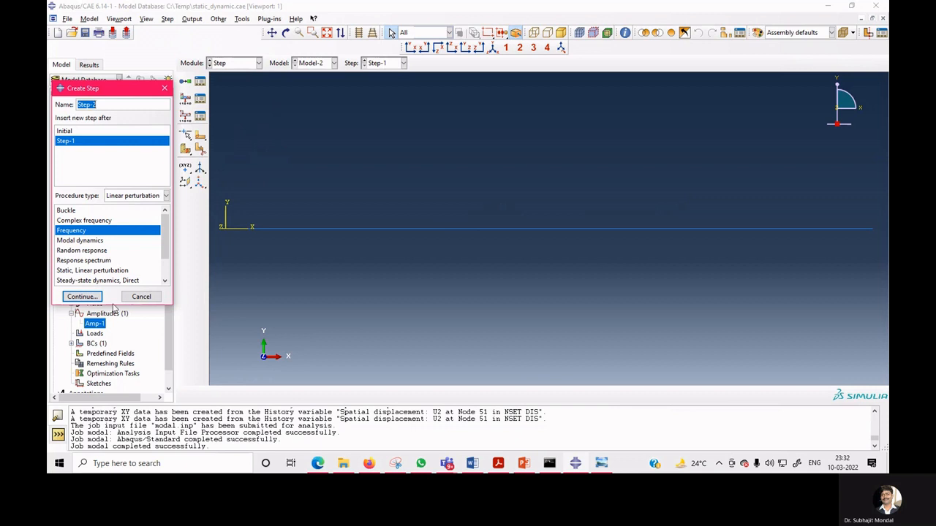
left_click_drag(113, 305, 114, 331)
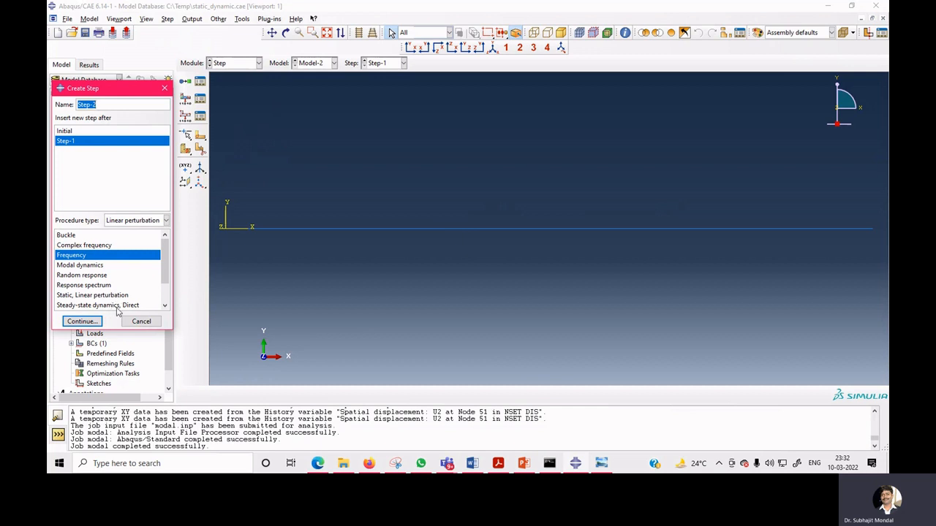
left_click(117, 306)
left_click_drag(168, 277, 169, 292)
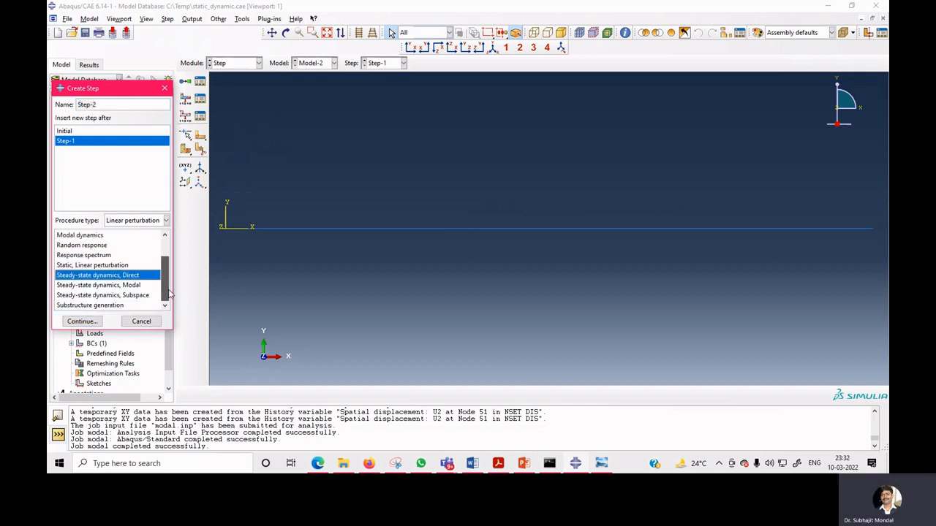
left_click(165, 89)
left_click(186, 85)
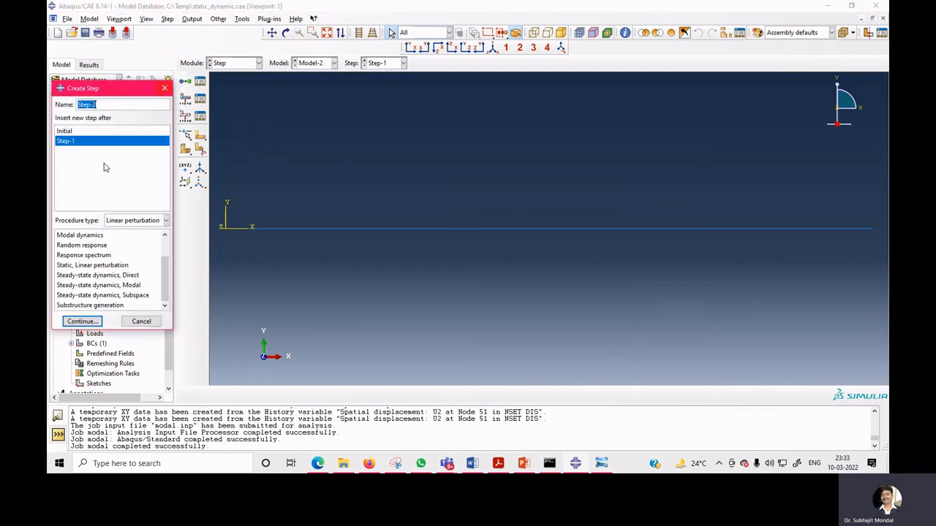
left_click(130, 289)
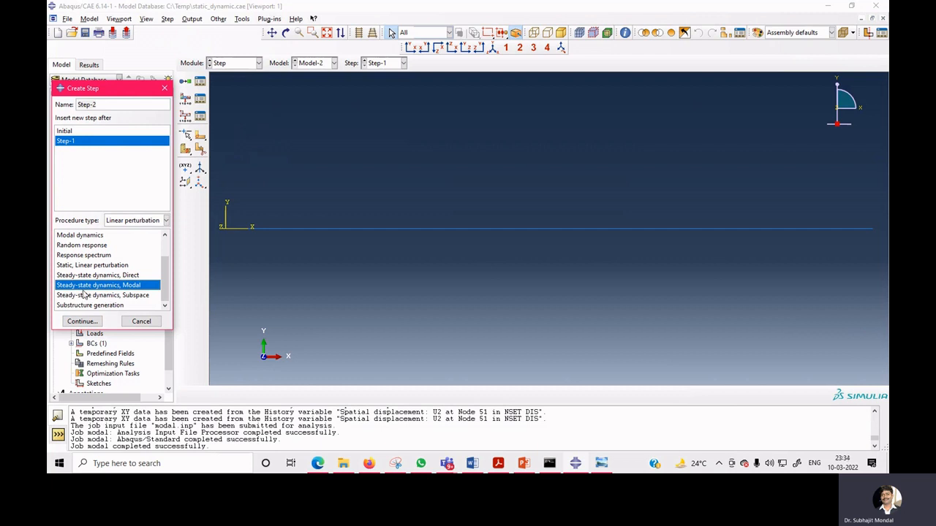
left_click(81, 322)
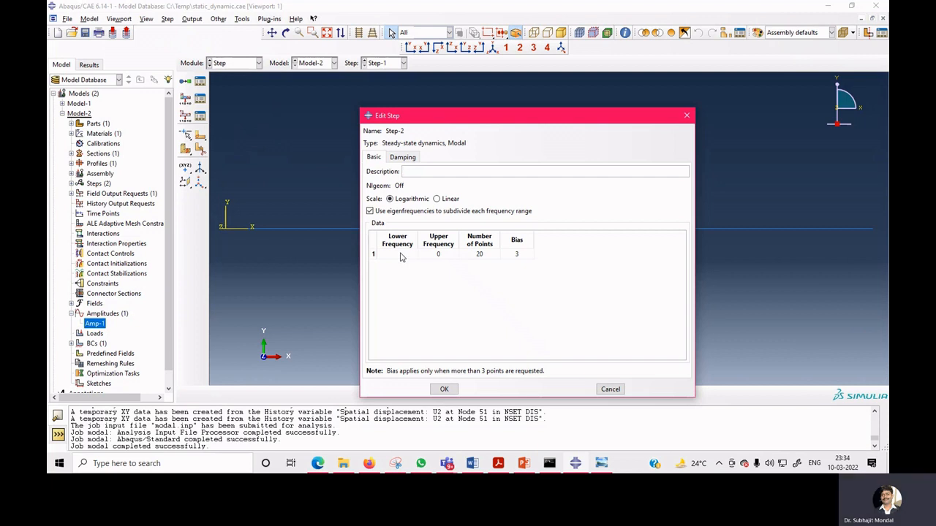
Set the step's upper frequency to 250.
left_click(399, 253)
left_click(448, 255)
type("250")
Enable direct modal damping with a critical damping fraction of 0.01 for modes 1 to 5 and confirm the step.
left_click(414, 161)
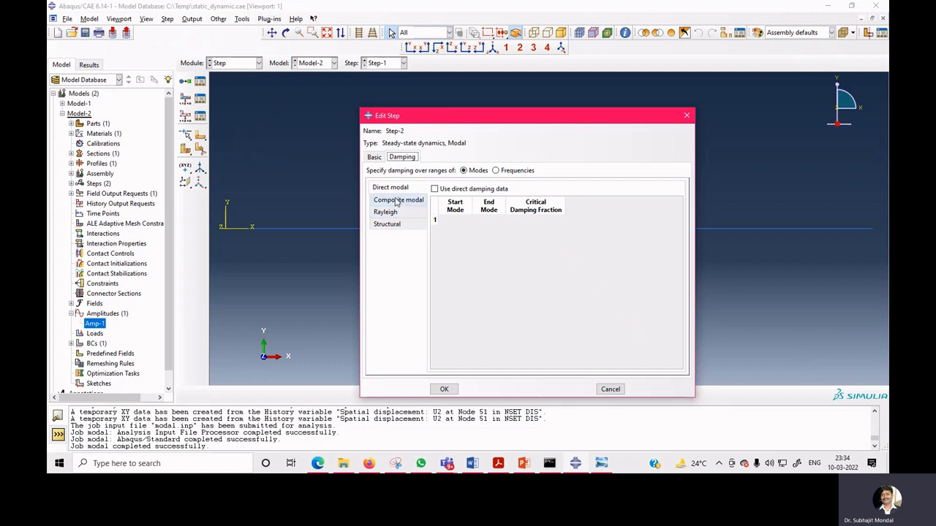
left_click(434, 189)
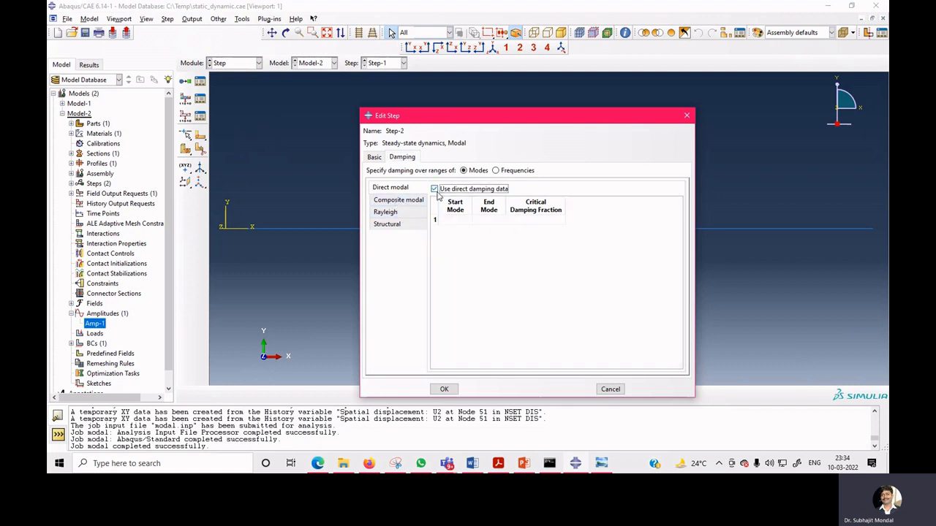
left_click(455, 221)
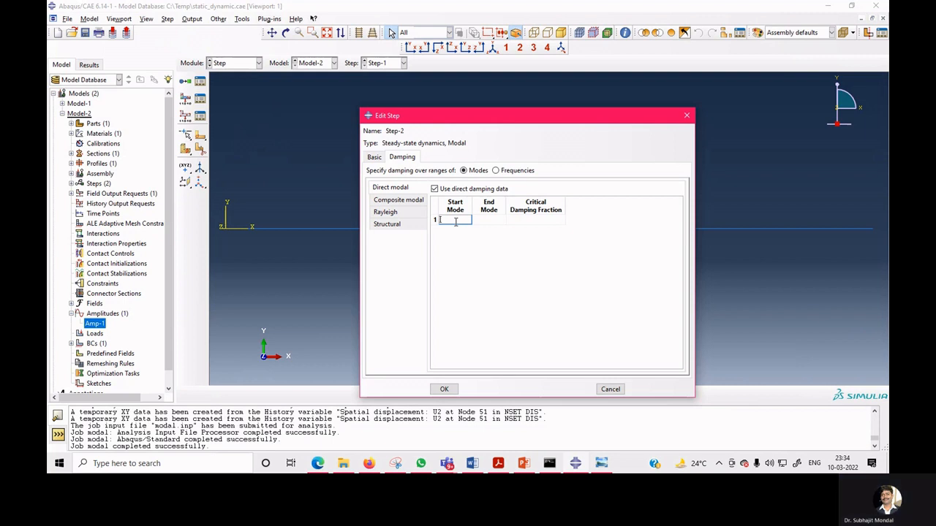
type("1")
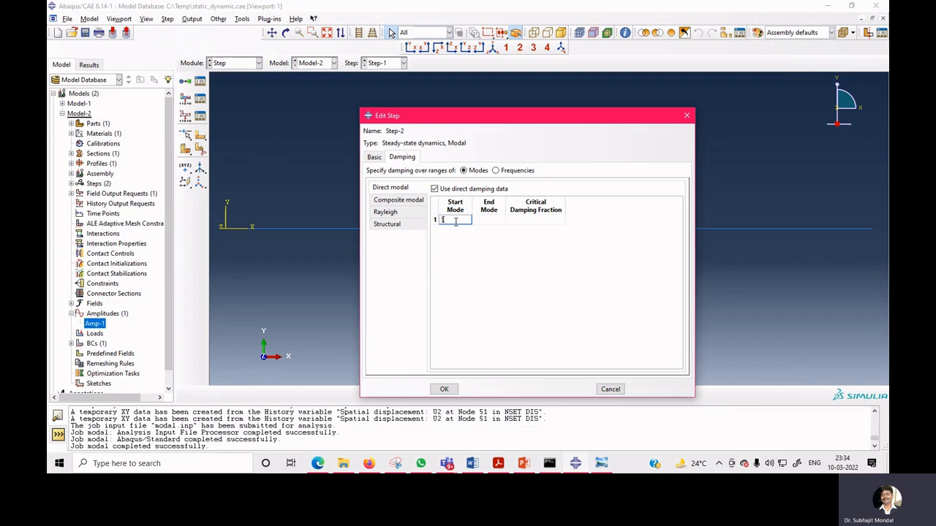
key("Tab")
type("5")
key("Tab")
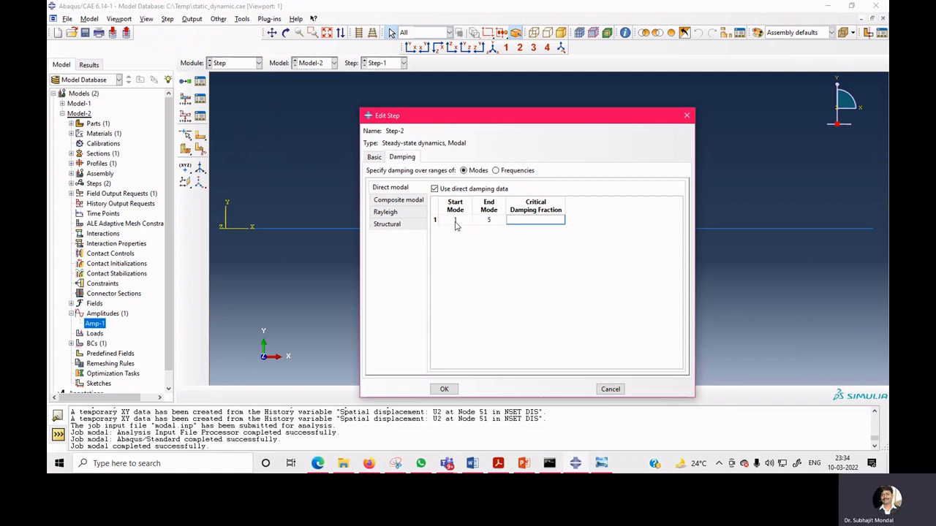
type("0.1")
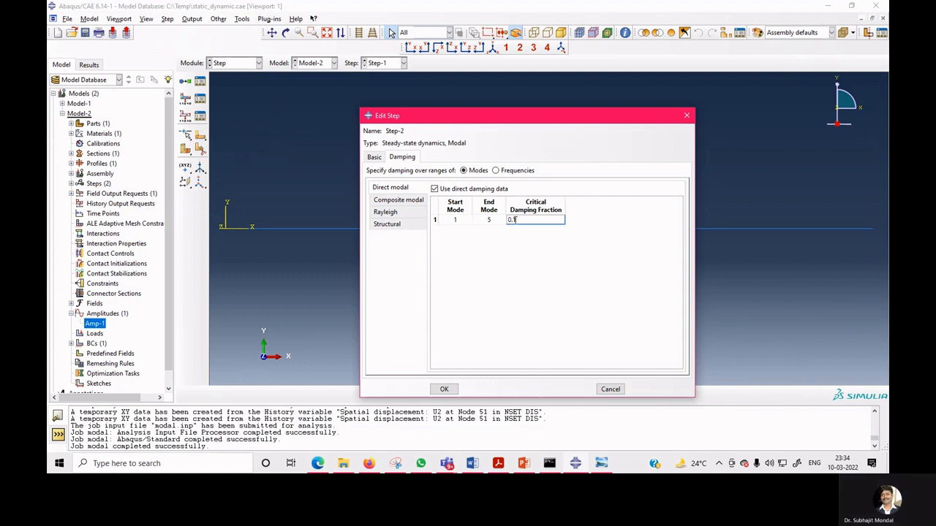
key("shift+Tab")
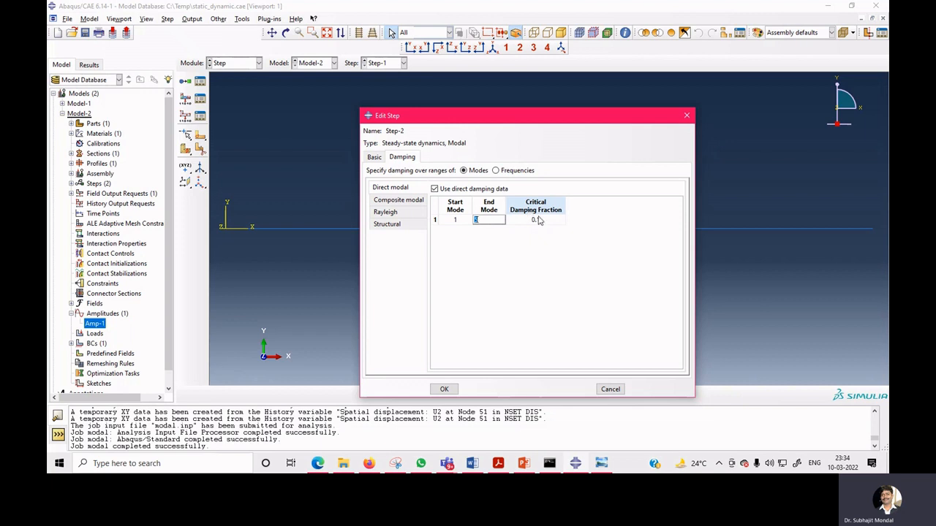
left_click(539, 218)
type("0.")
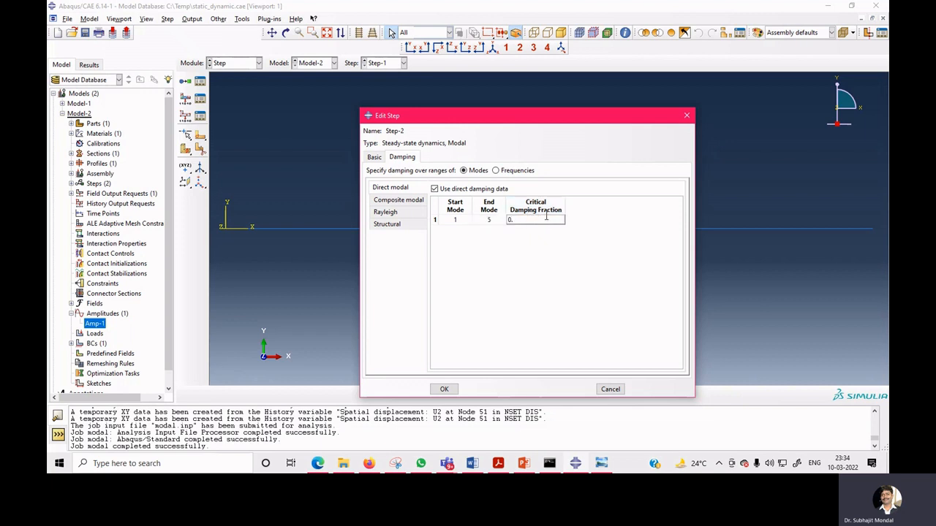
type("01")
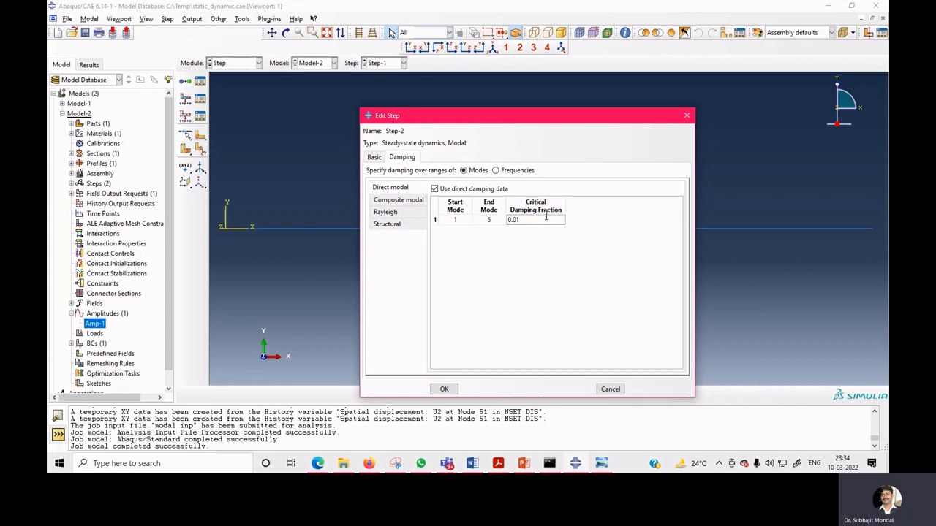
left_click(443, 389)
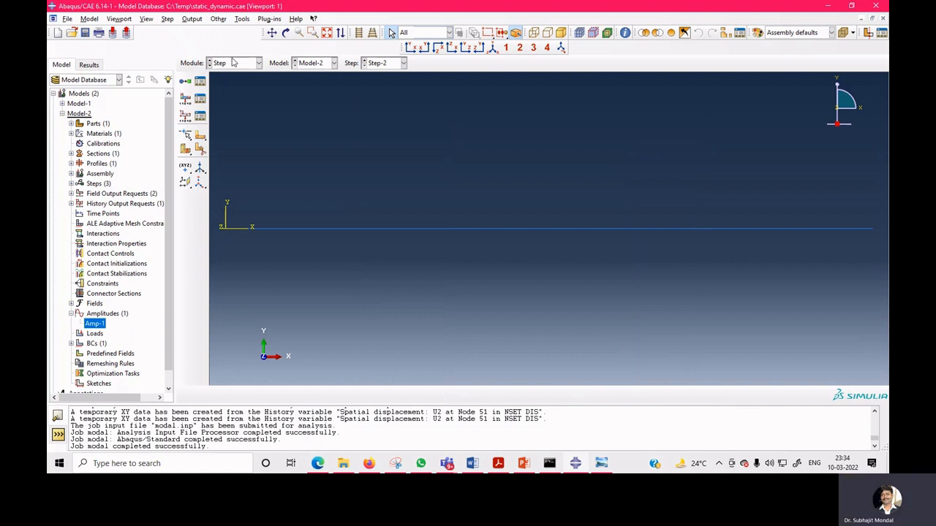
In the Load module, create a concentrated force in Step-2 on the beam's free-end set with CF2 of -10.
left_click(233, 63)
left_click(236, 130)
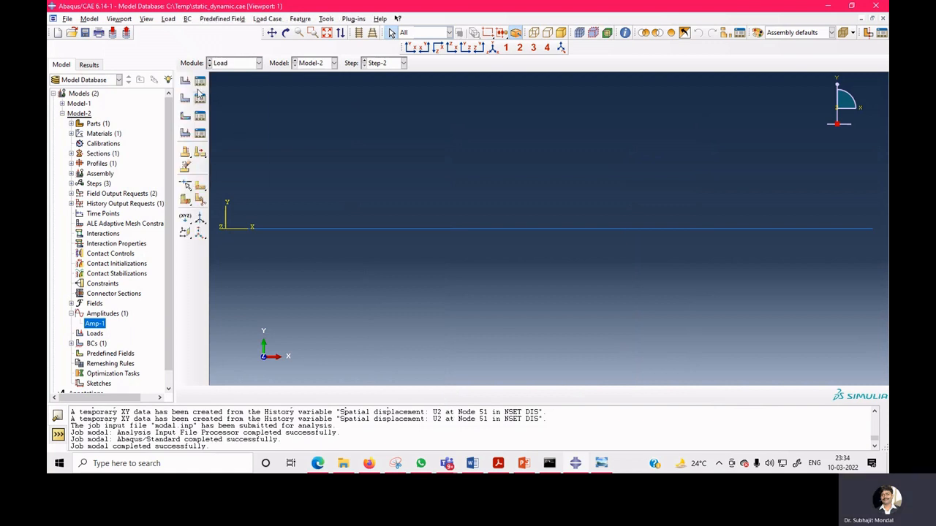
left_click(199, 81)
left_click(76, 227)
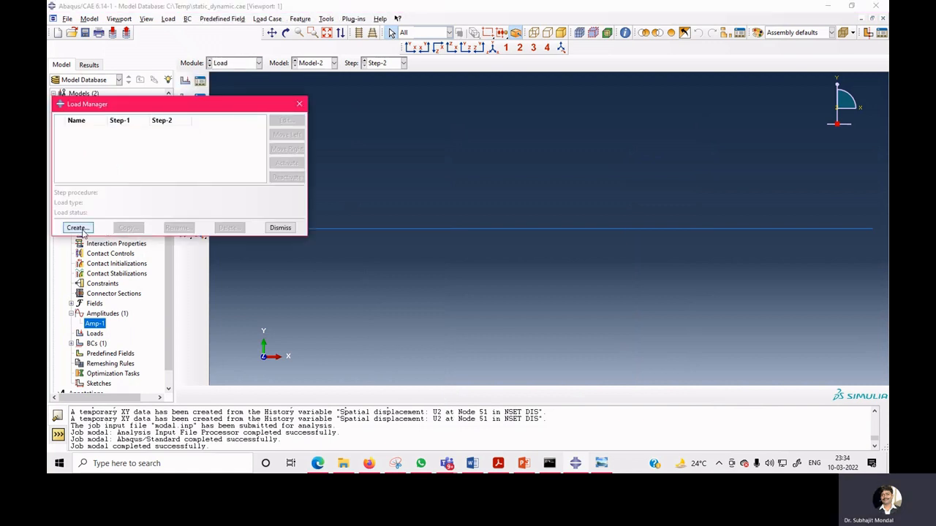
left_click(218, 198)
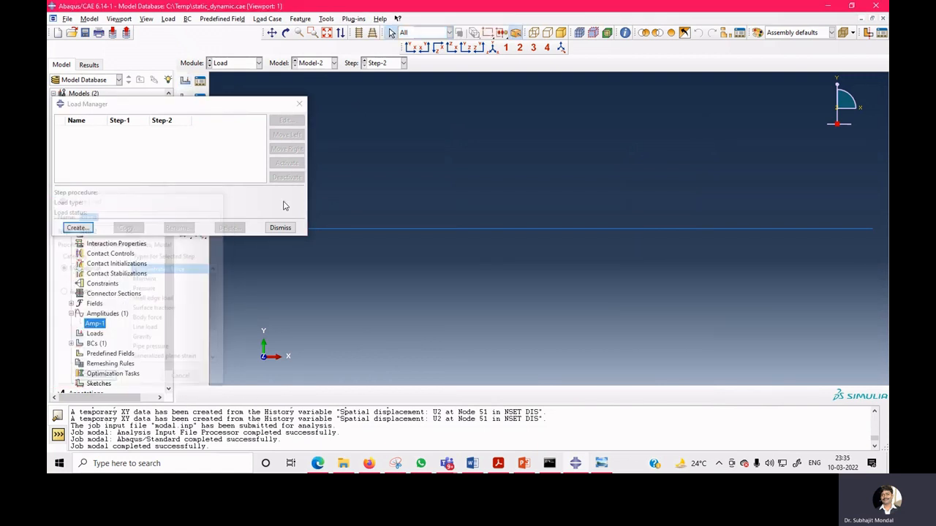
left_click(75, 228)
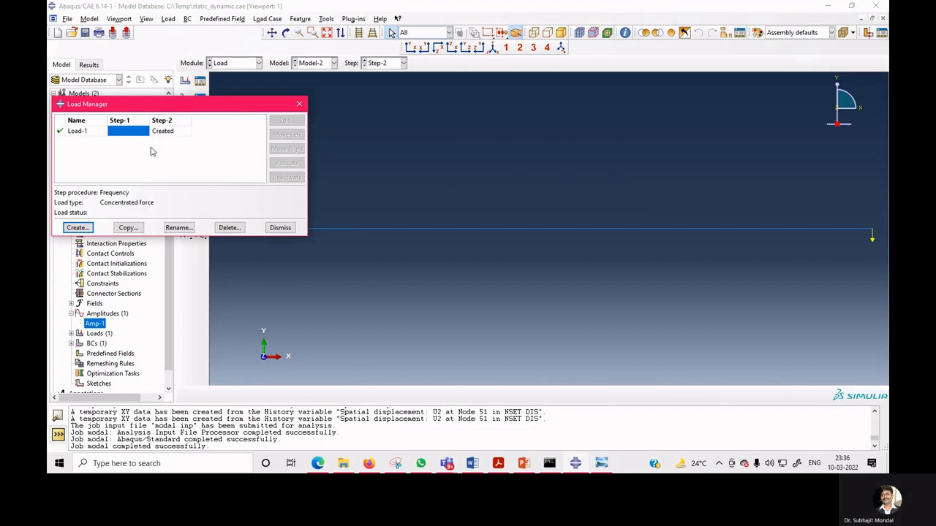
double_click(172, 132)
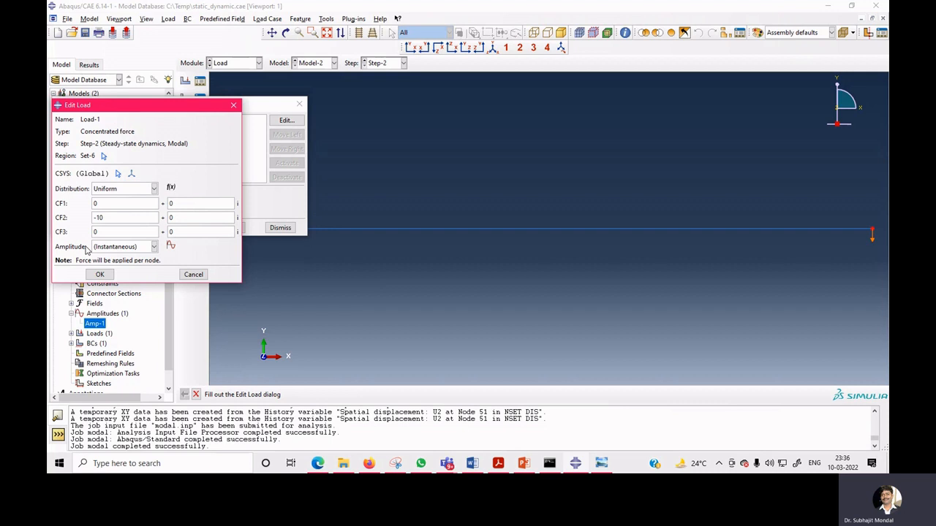
left_click(97, 274)
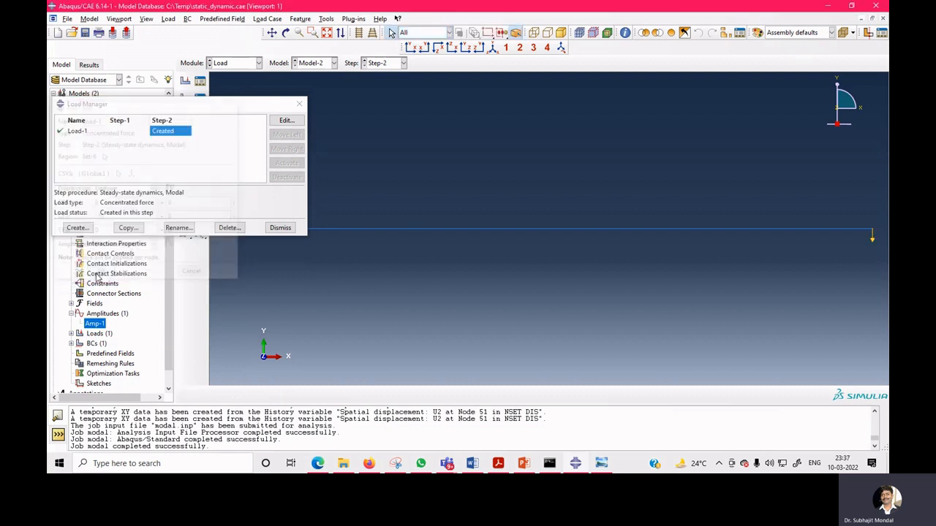
left_click(293, 229)
Review the analysis steps listed in the Step module's step manager.
left_click(250, 64)
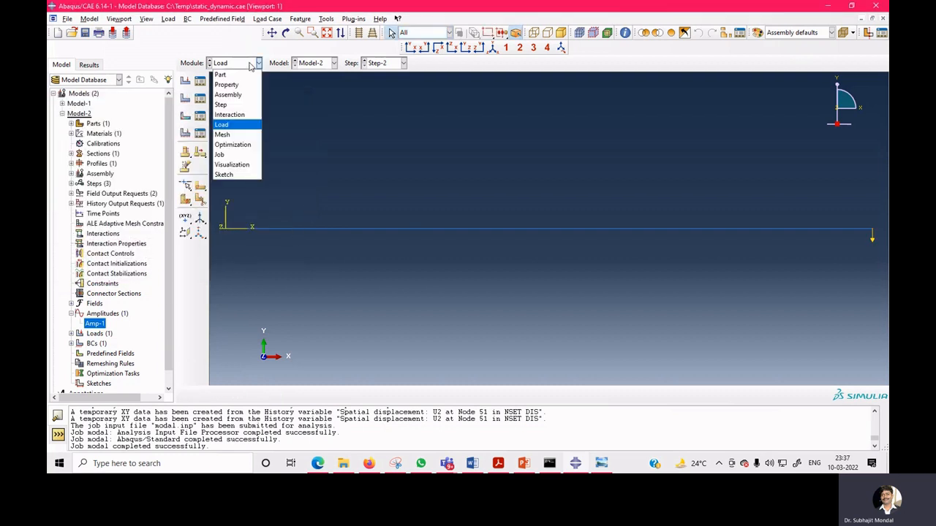
left_click(238, 105)
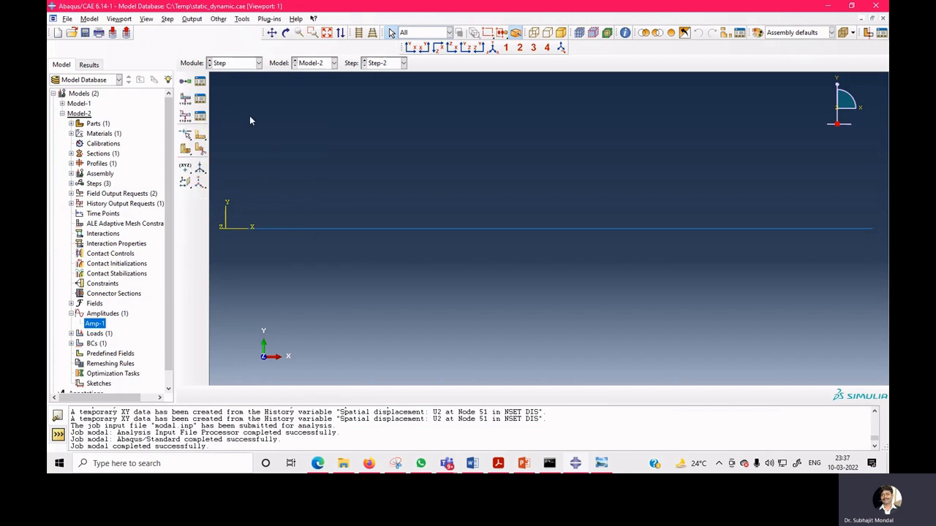
left_click(201, 81)
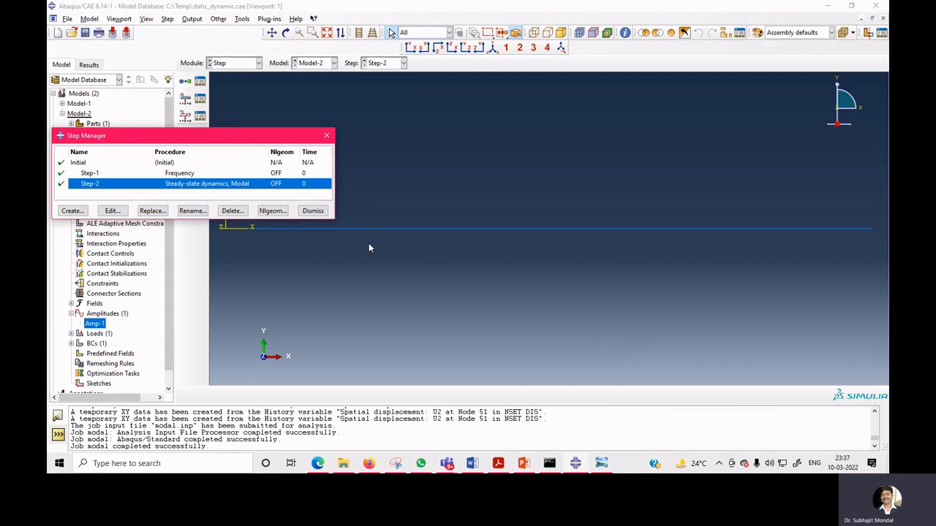
left_click(313, 211)
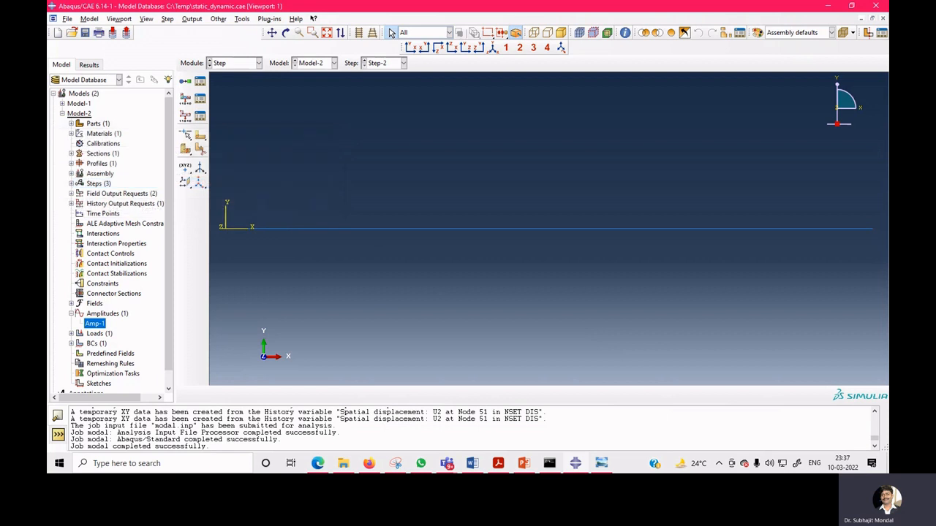
In the Job module, rename the job to ssd and submit it for analysis.
left_click(249, 64)
left_click(229, 158)
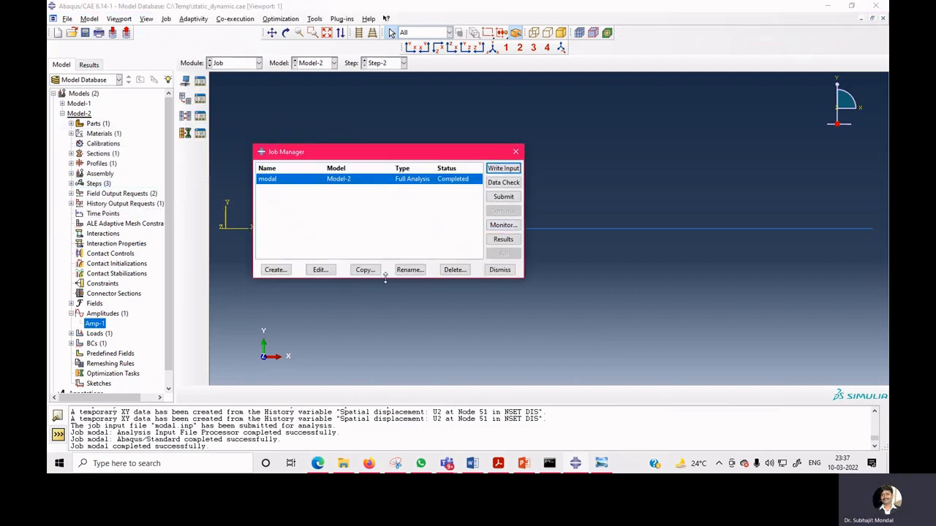
left_click(410, 270)
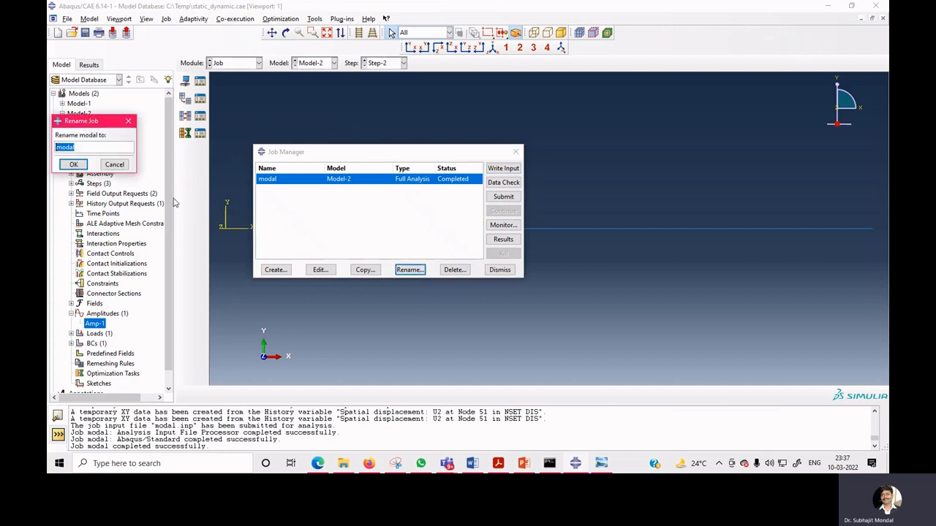
type("ssd")
left_click(73, 164)
left_click(503, 197)
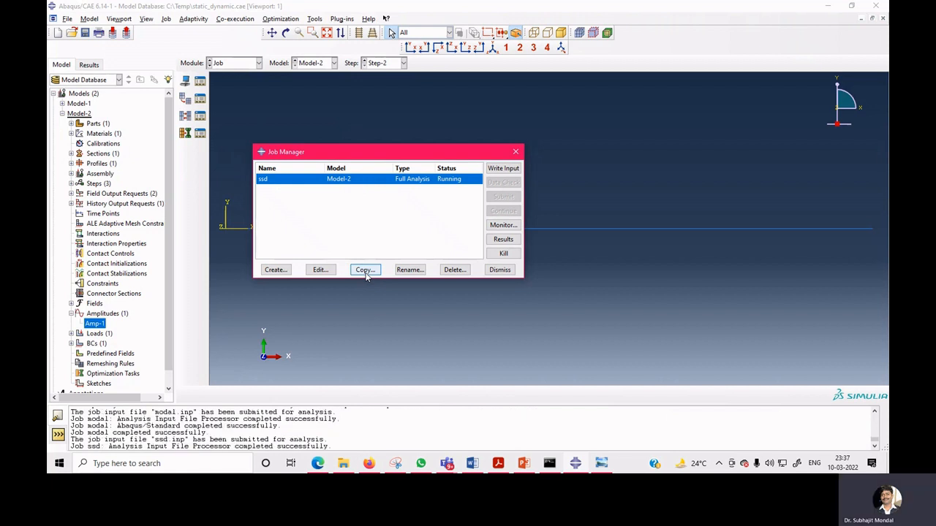
left_click(499, 270)
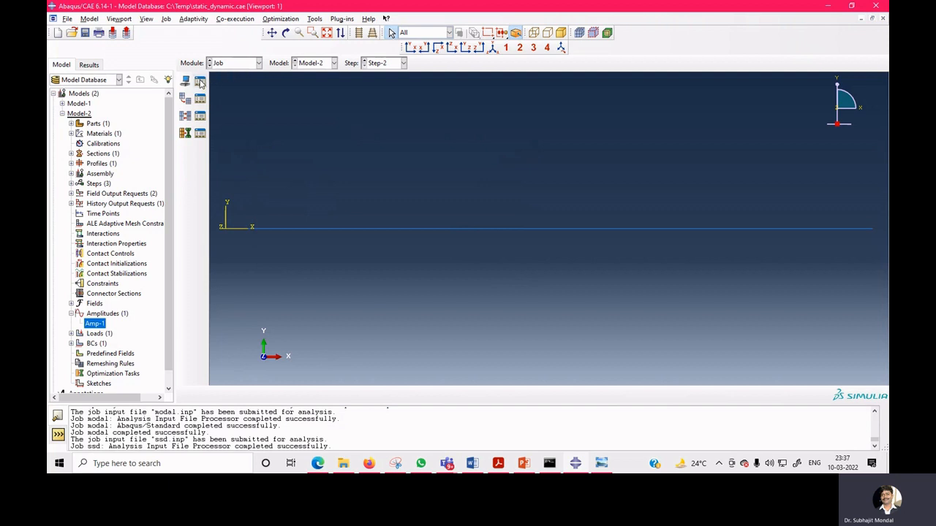
Edit Step-2's history output request to use the set dis and record the U2 displacement.
left_click(235, 67)
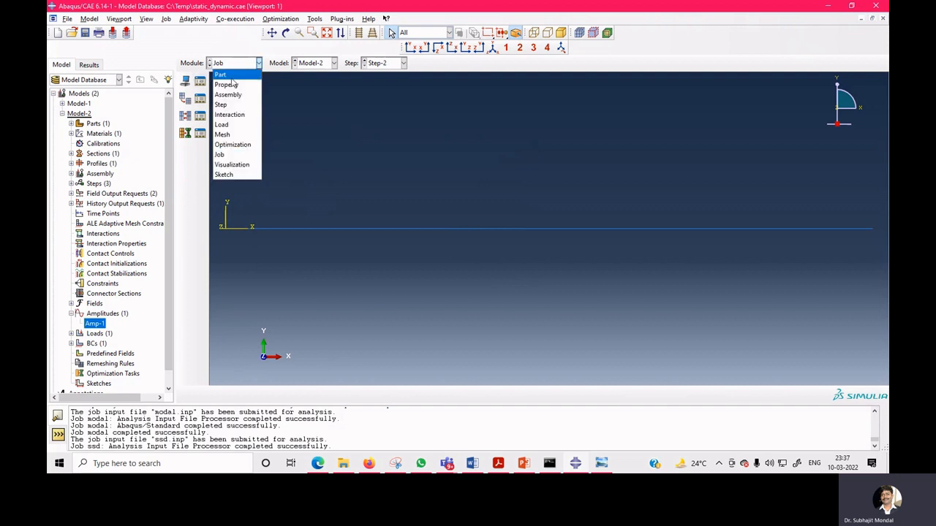
left_click(227, 100)
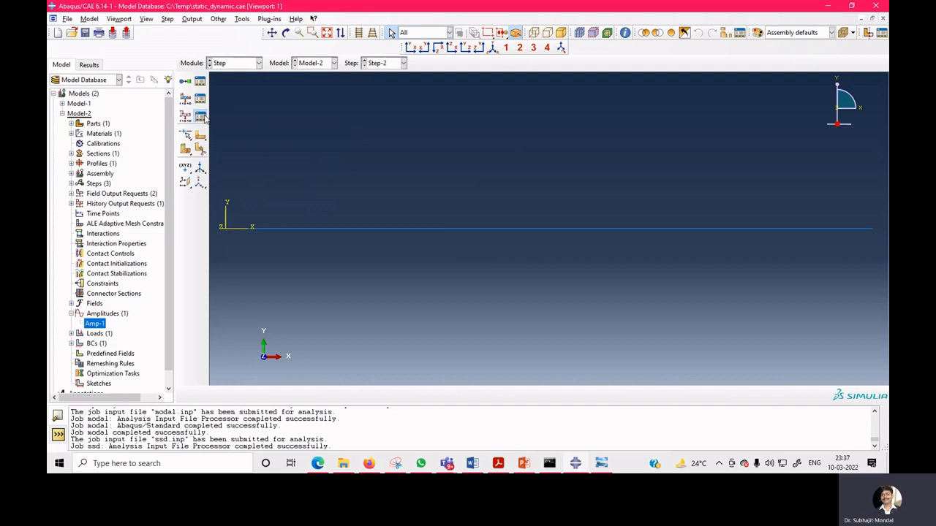
left_click(200, 115)
left_click(161, 132)
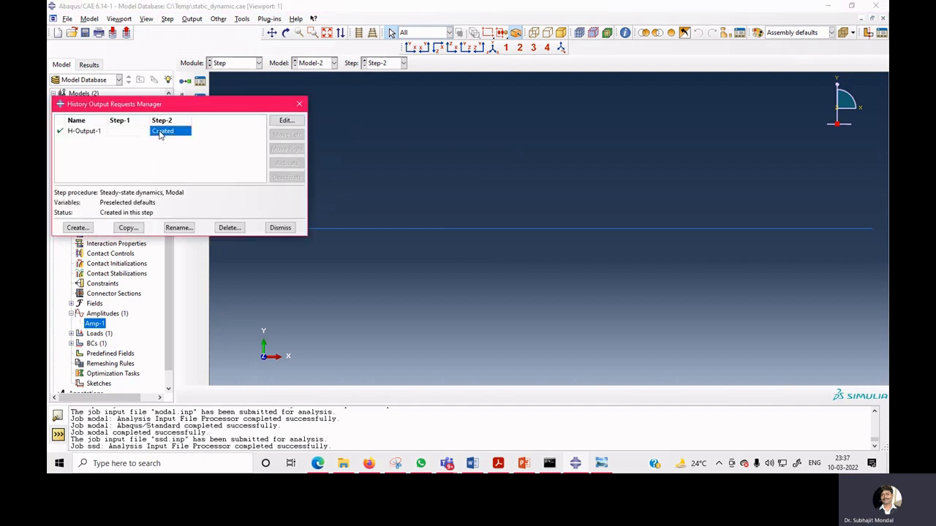
left_click(284, 120)
left_click(144, 120)
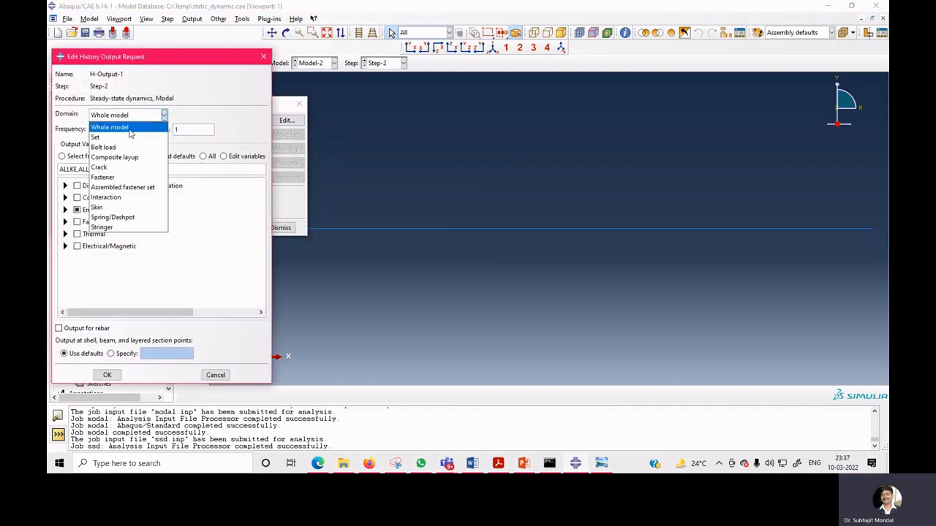
left_click(102, 136)
left_click(203, 118)
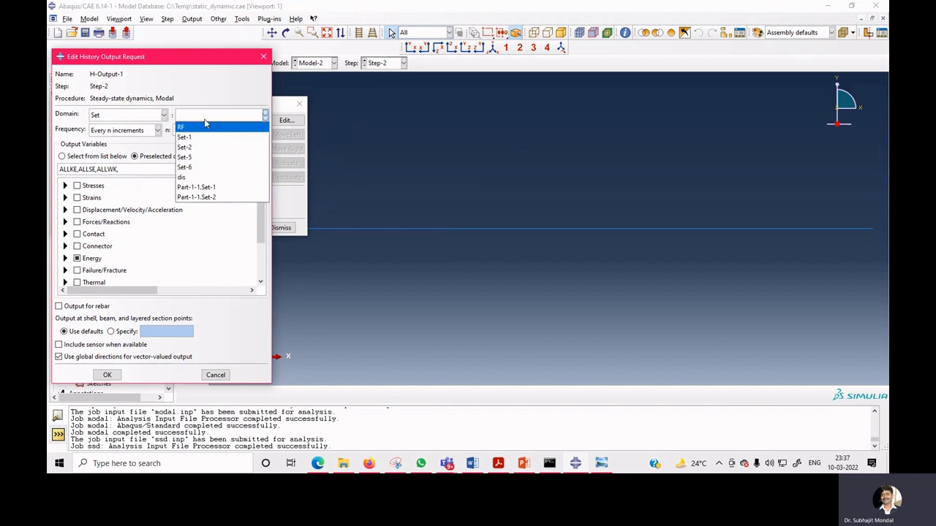
left_click(183, 177)
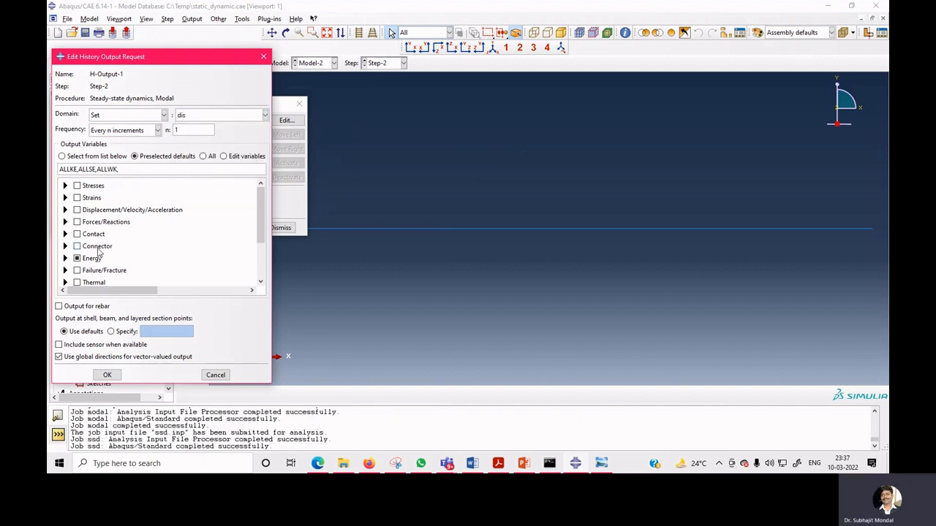
left_click(65, 210)
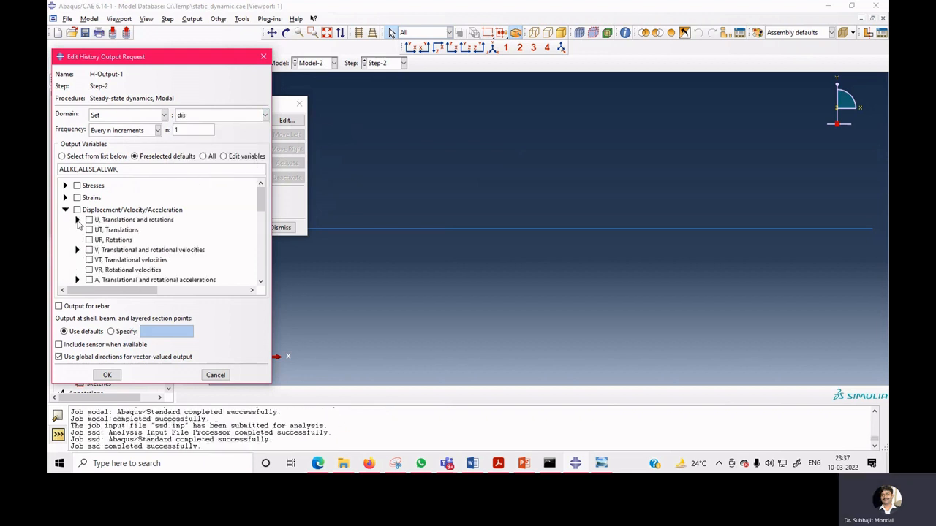
left_click(77, 219)
left_click(101, 239)
left_click(110, 377)
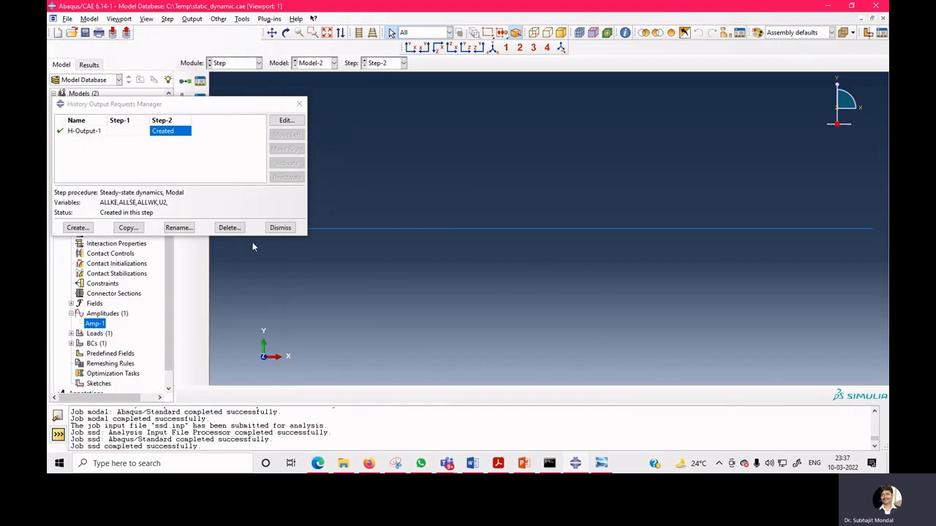
left_click(280, 227)
Resubmit the ssd job and open its results.
left_click(244, 64)
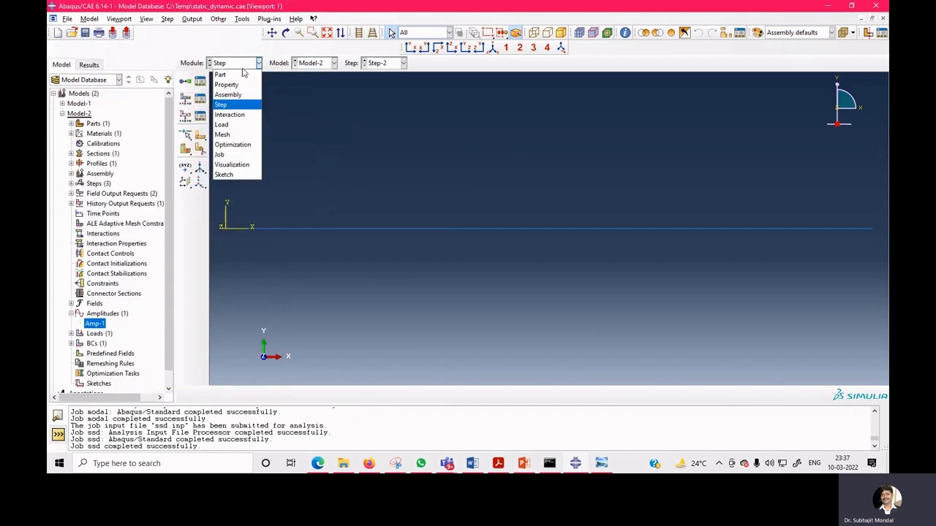
left_click(228, 155)
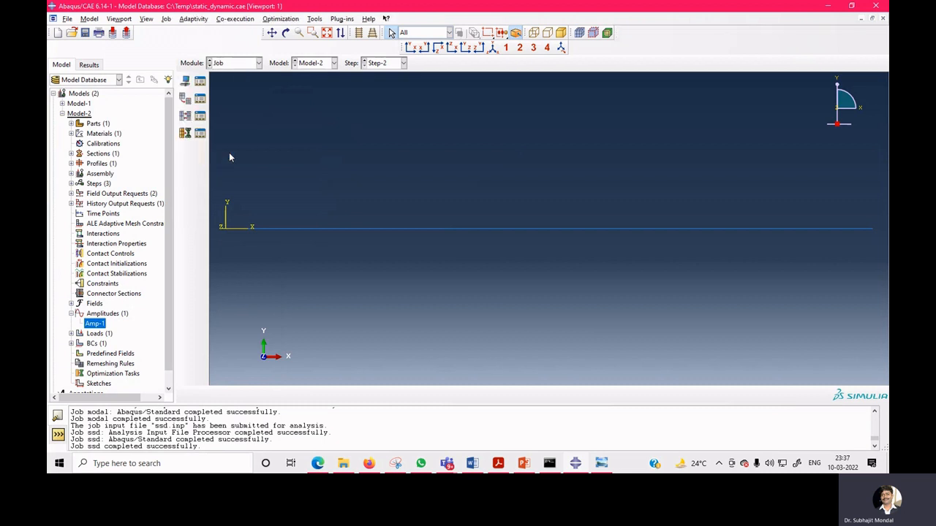
left_click(200, 81)
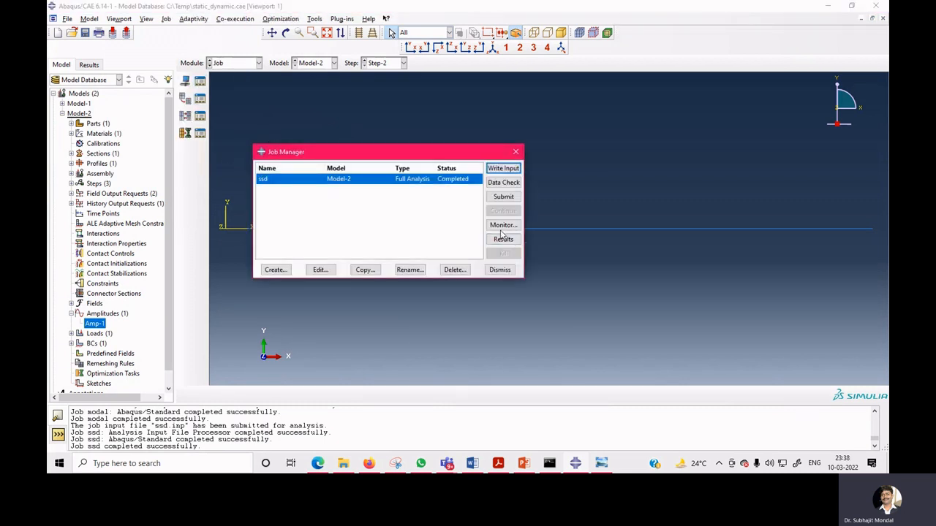
left_click(503, 197)
left_click(78, 125)
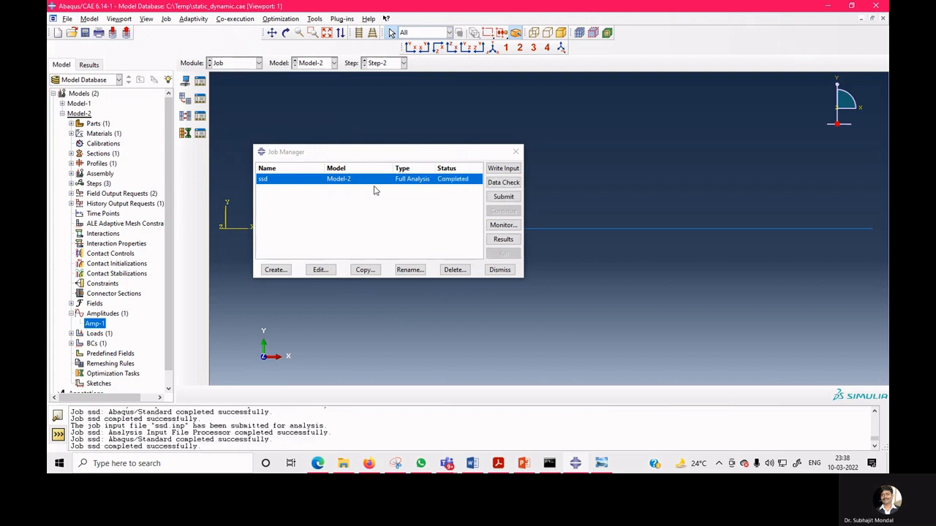
left_click(516, 239)
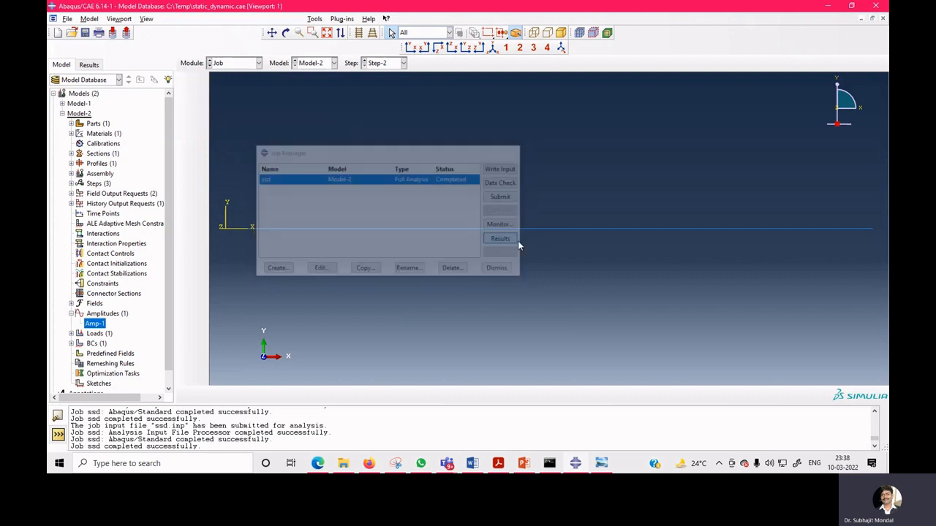
left_click(186, 247)
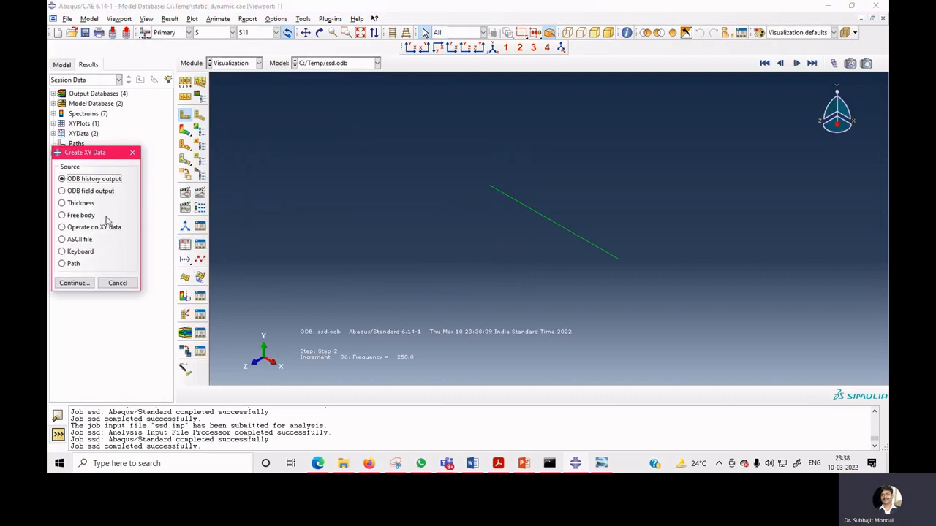
left_click(91, 191)
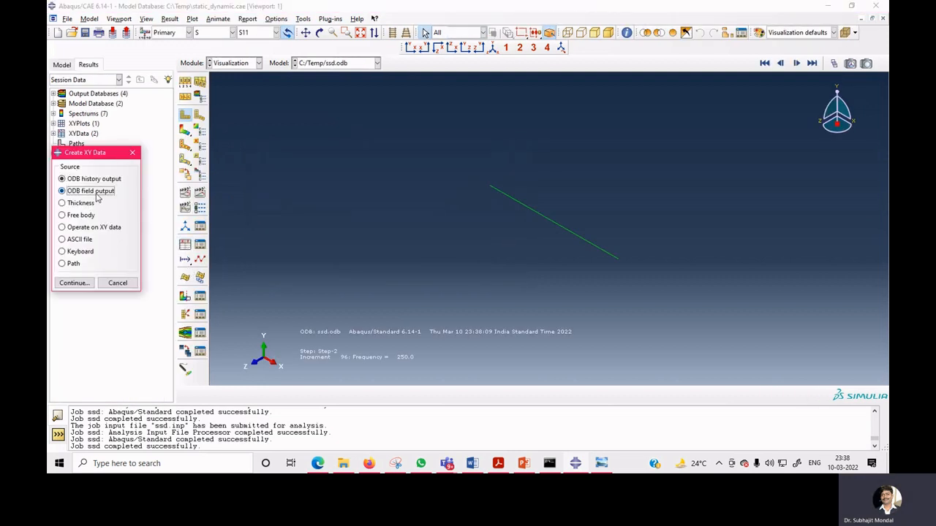
left_click(74, 283)
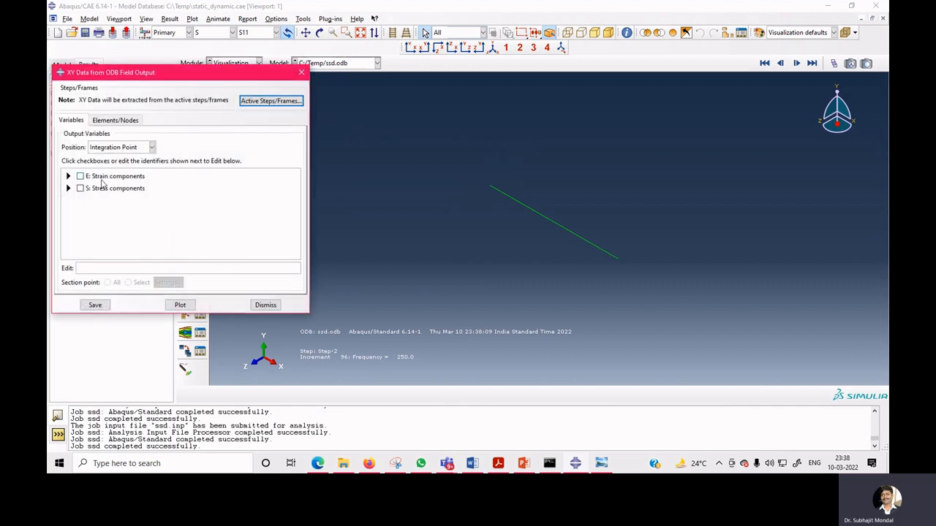
left_click(68, 177)
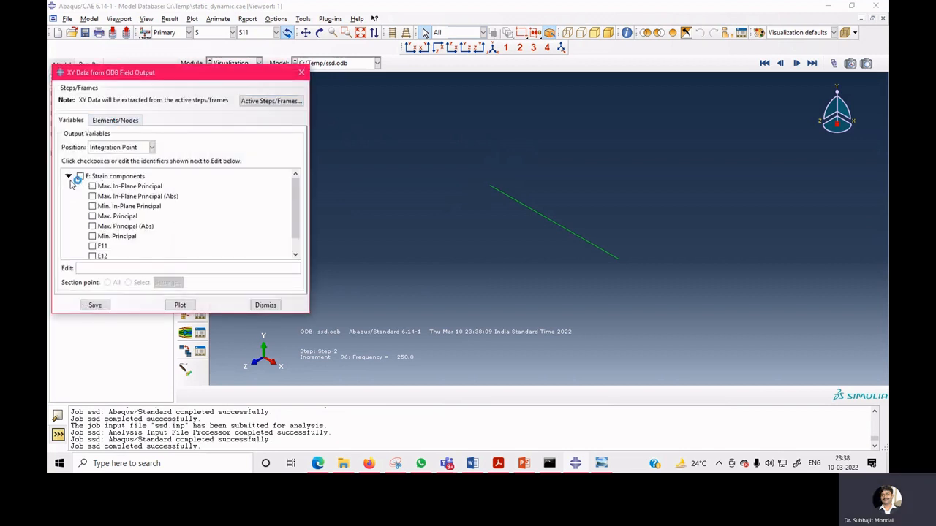
left_click(265, 304)
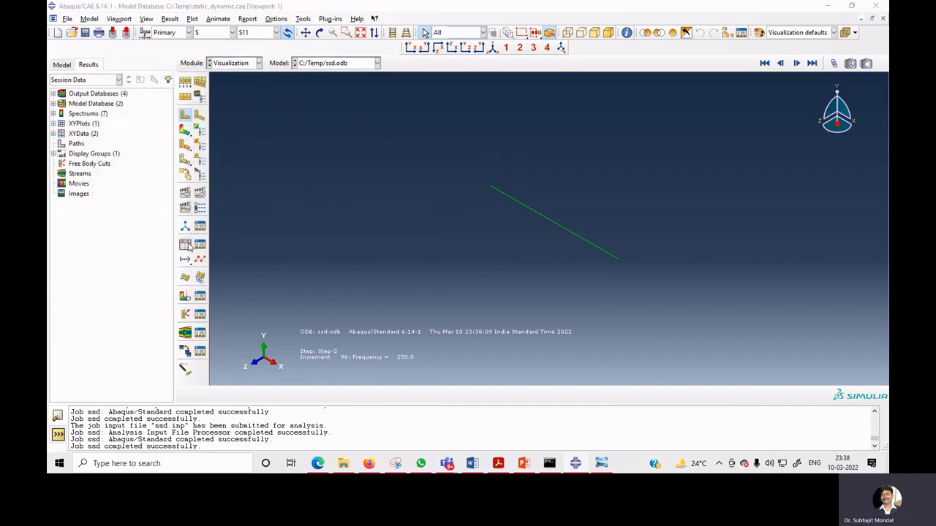
Plot the ODB history output of spatial displacement U2 at Node 51 in NSET DIS against frequency.
left_click(188, 228)
left_click(74, 283)
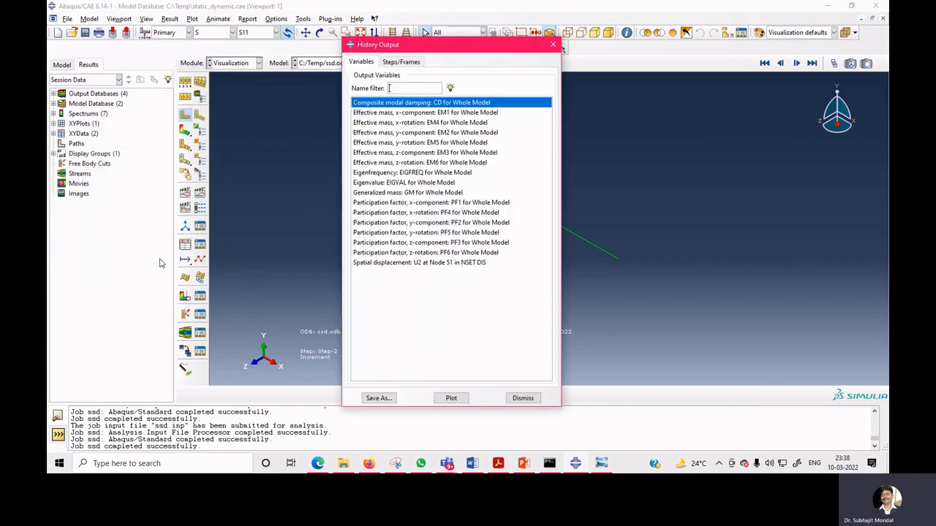
left_click(450, 262)
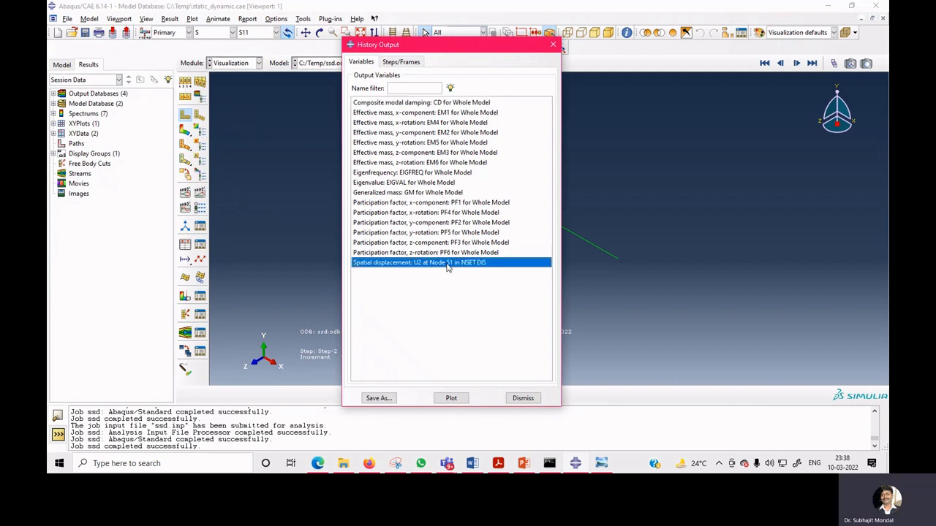
left_click(451, 399)
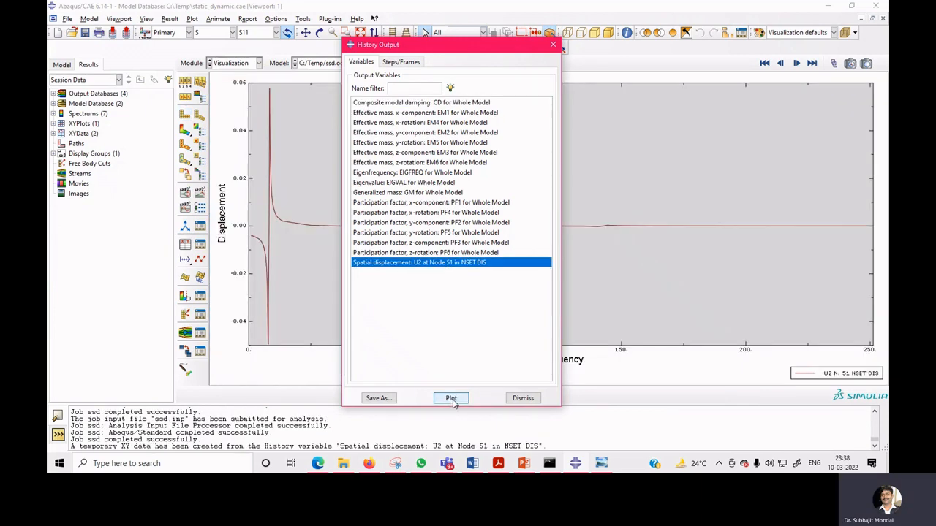
Probe the displacement-versus-frequency curve's values at its two resonance peaks using the Query probe tool.
left_click(523, 399)
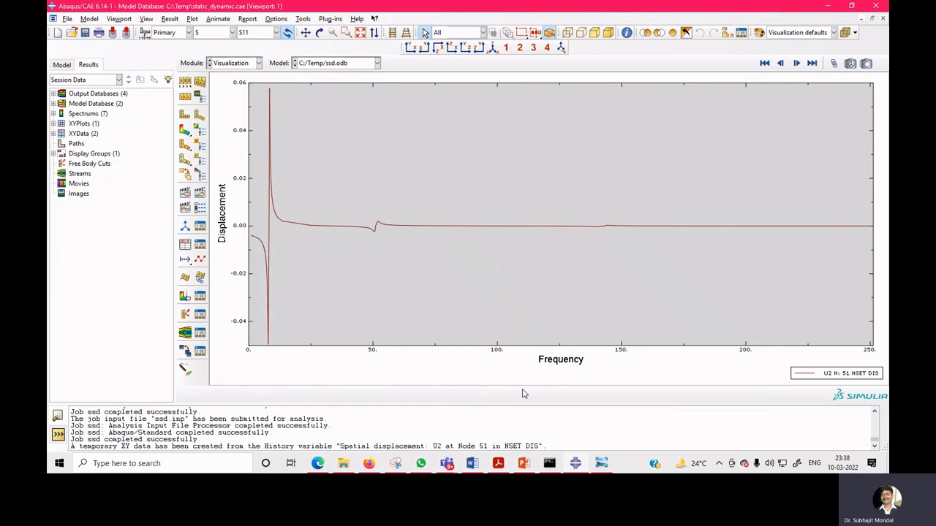
left_click(626, 34)
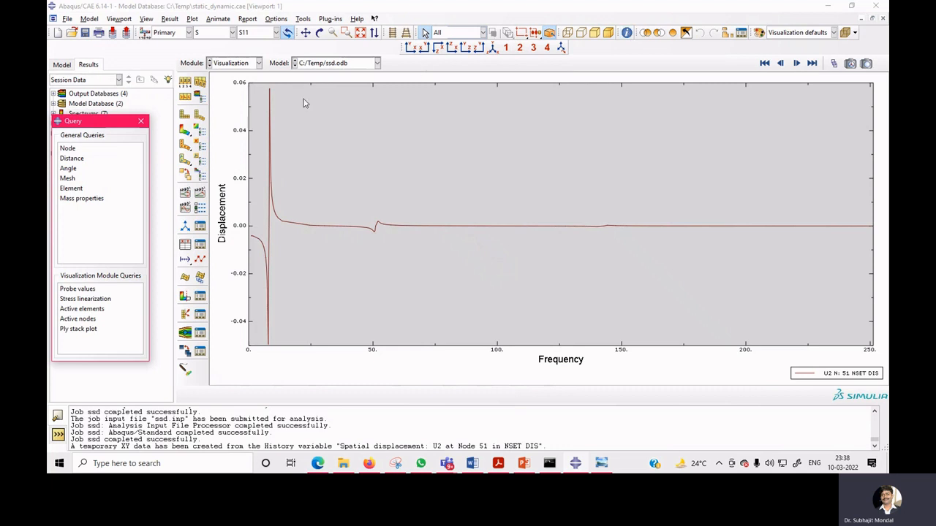
left_click(272, 99)
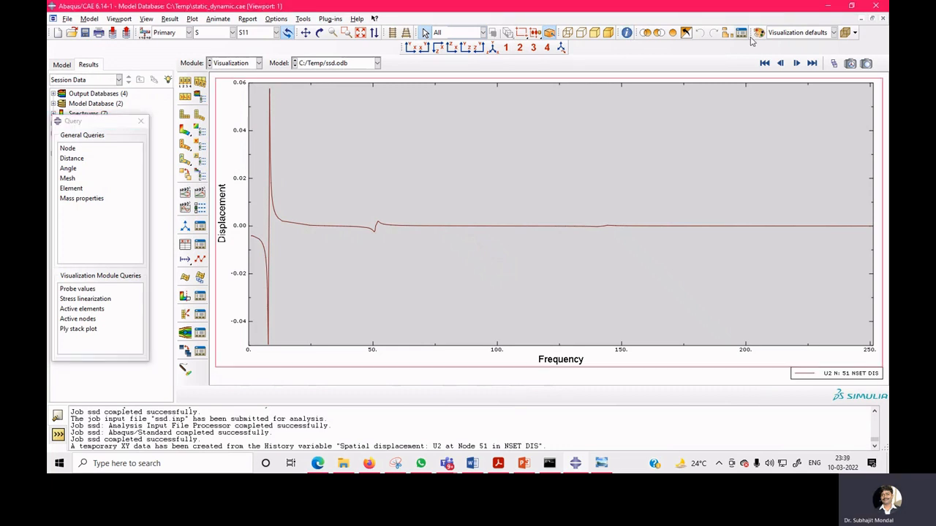
left_click(68, 149)
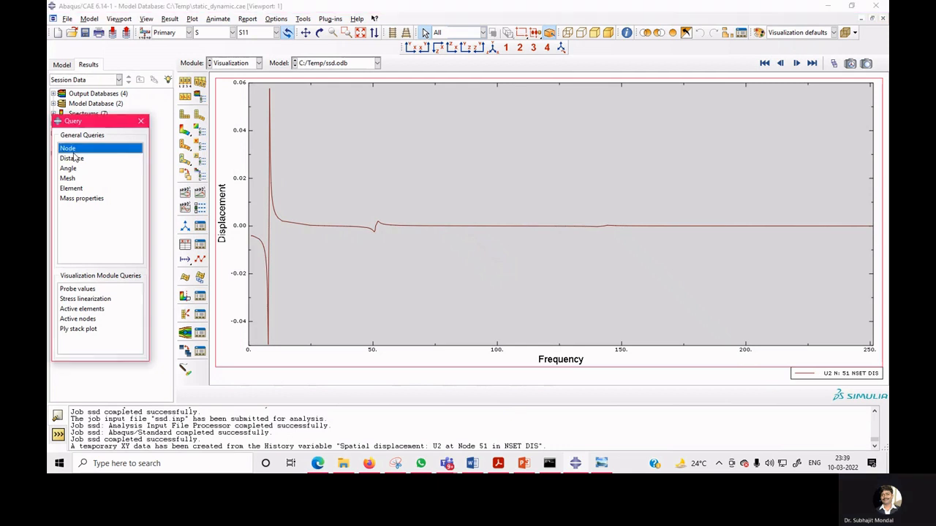
left_click(467, 242)
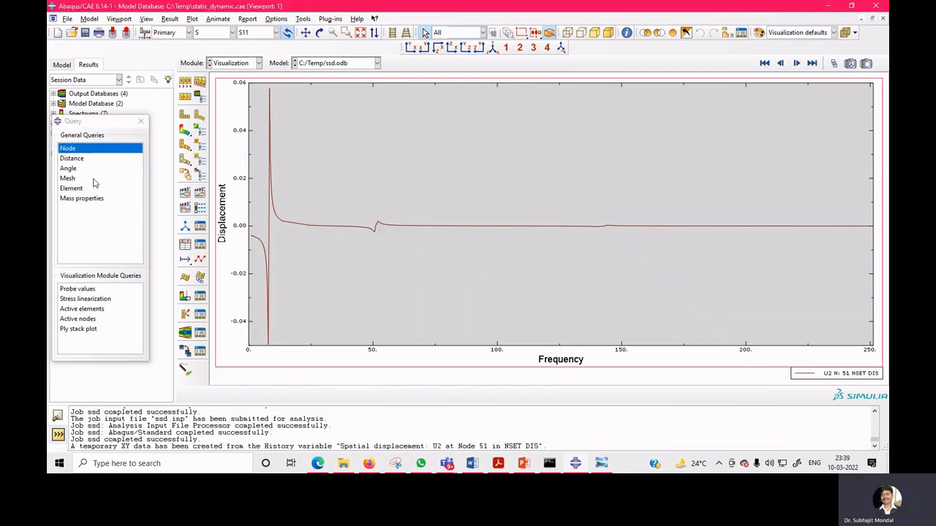
left_click(77, 289)
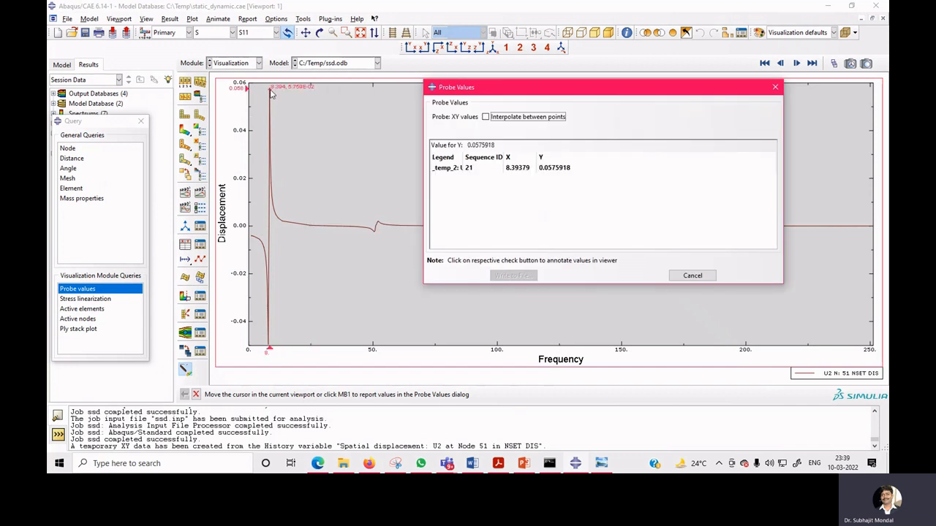
left_click(270, 94)
left_click(270, 93)
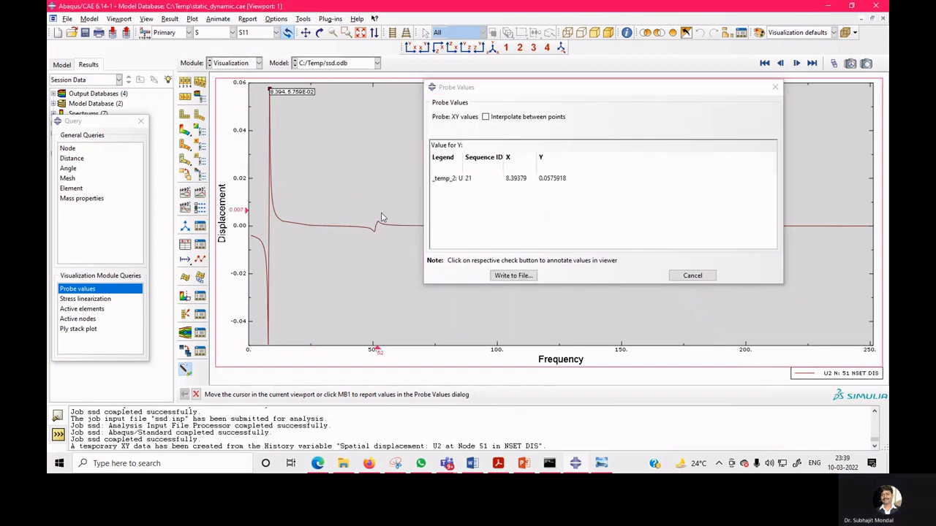
left_click(378, 228)
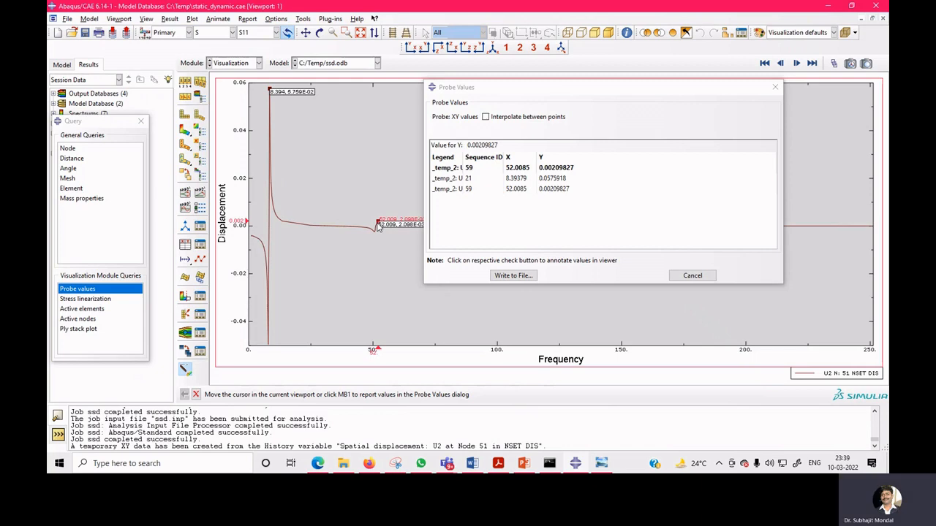
left_click_drag(522, 88, 192, 279)
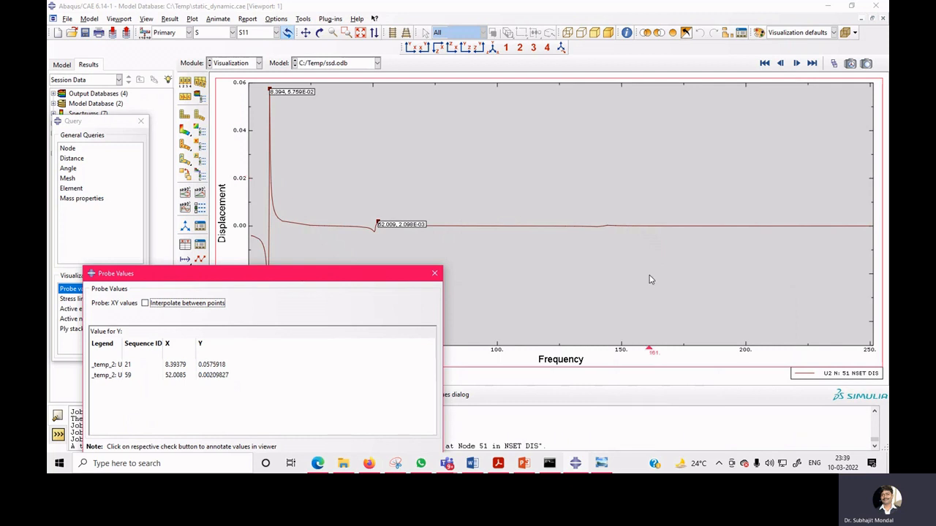
left_click(606, 228)
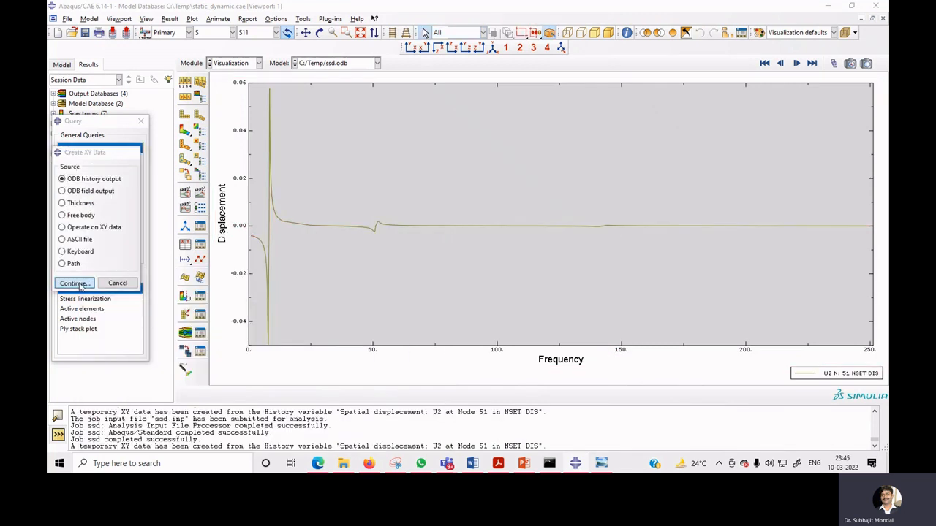
Save the U2 displacement history at Node 51 as XY data with the abs(XY) operation and plot it.
left_click(77, 278)
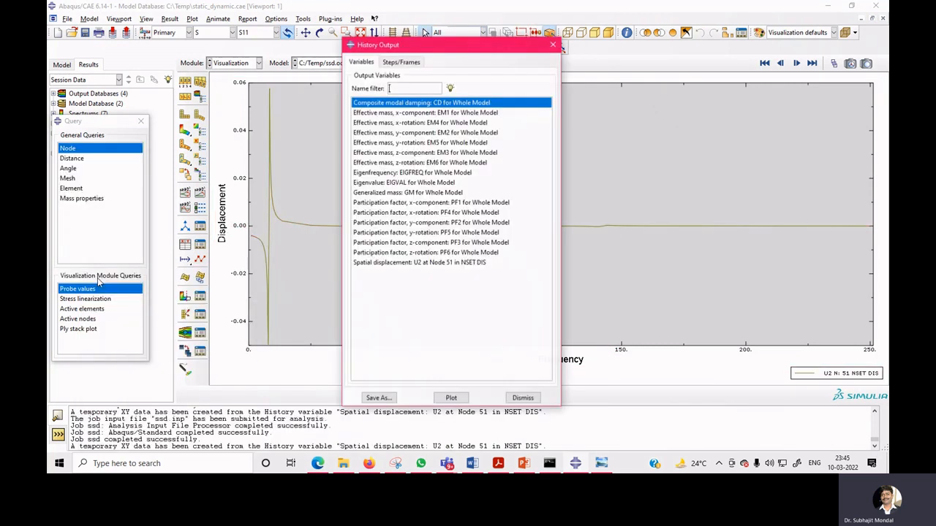
left_click(440, 263)
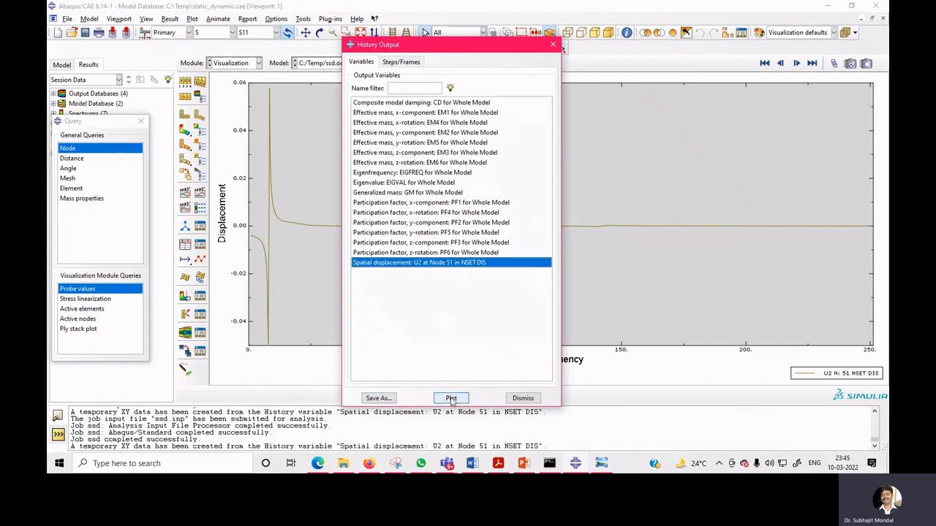
left_click(378, 398)
scroll(419, 243, "down", 3)
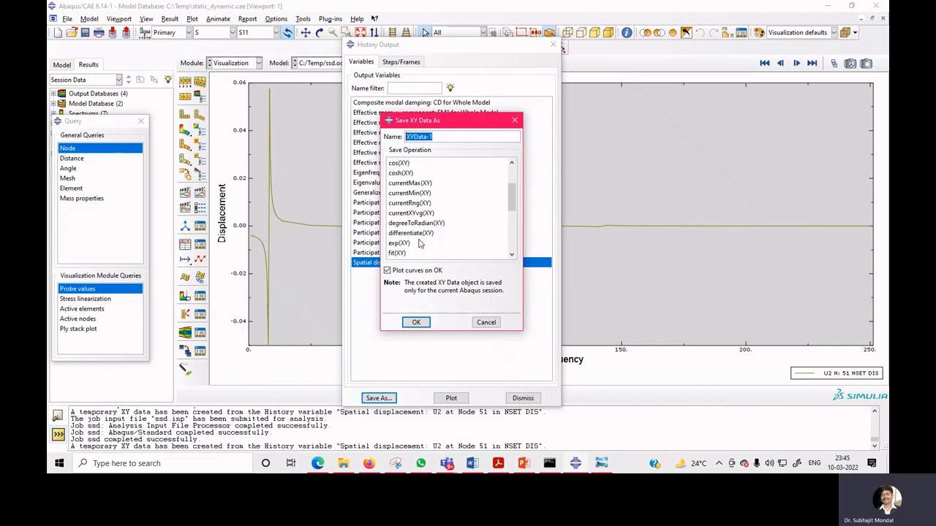
scroll(419, 243, "down", 2)
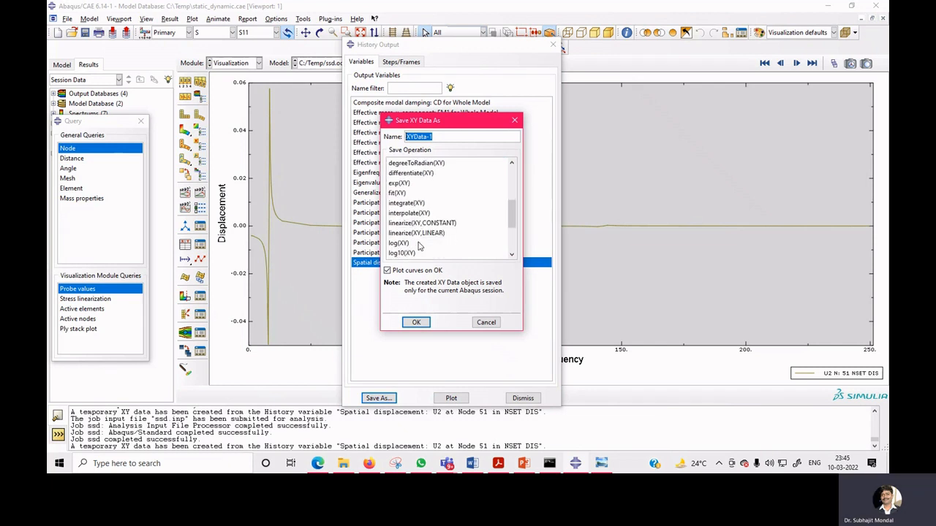
scroll(419, 246, "down", 3)
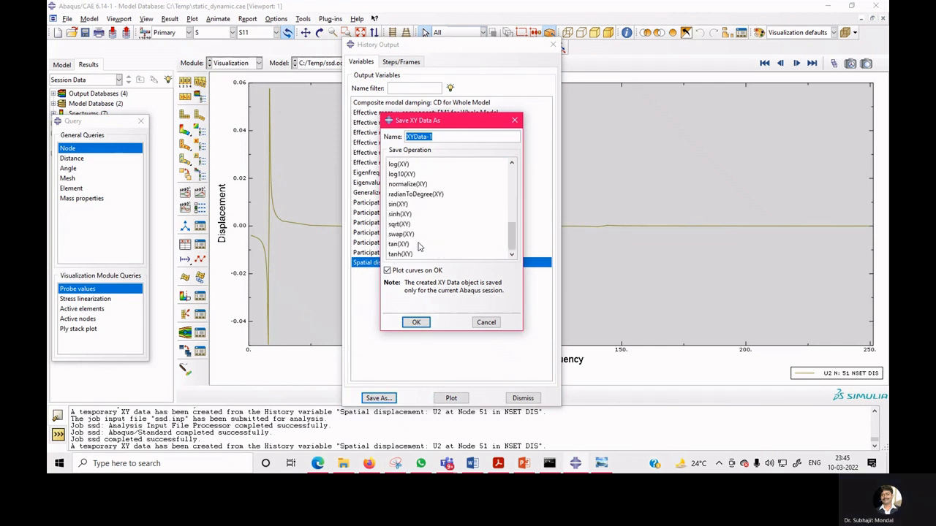
scroll(418, 247, "up", 4)
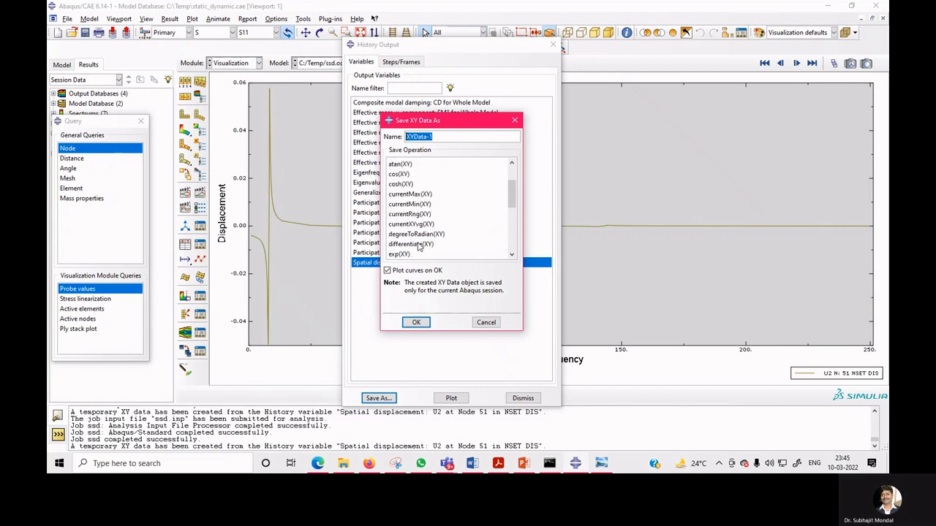
scroll(419, 247, "up", 2)
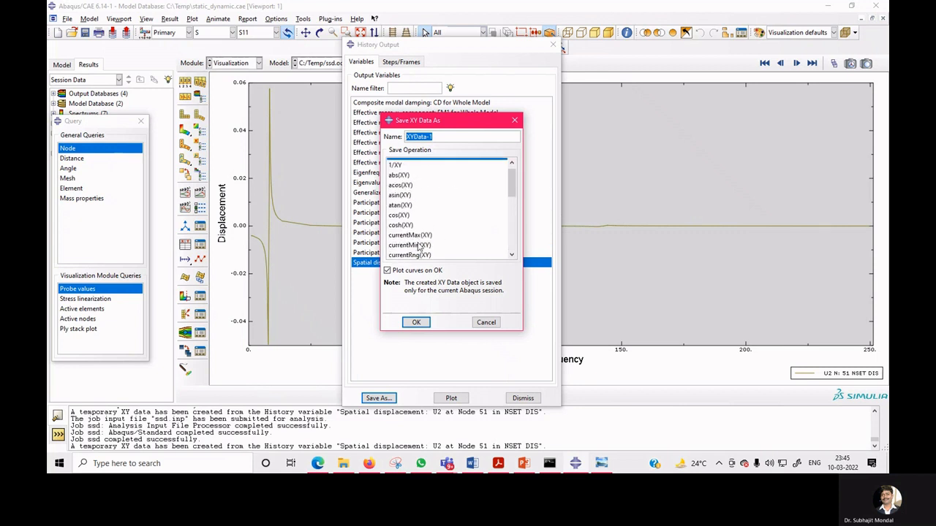
left_click(404, 179)
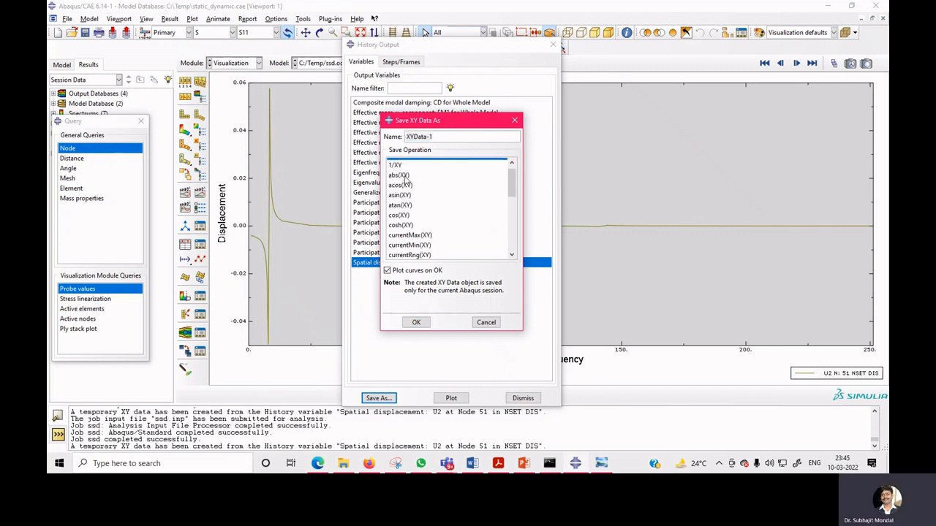
left_click(415, 322)
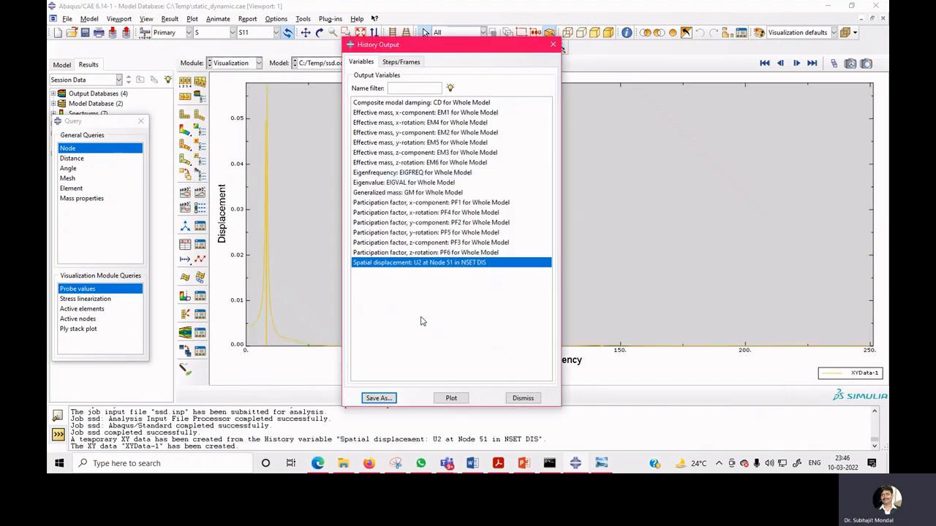
Change the XYData-1 curve's line colour to red in the curve options.
left_click(523, 397)
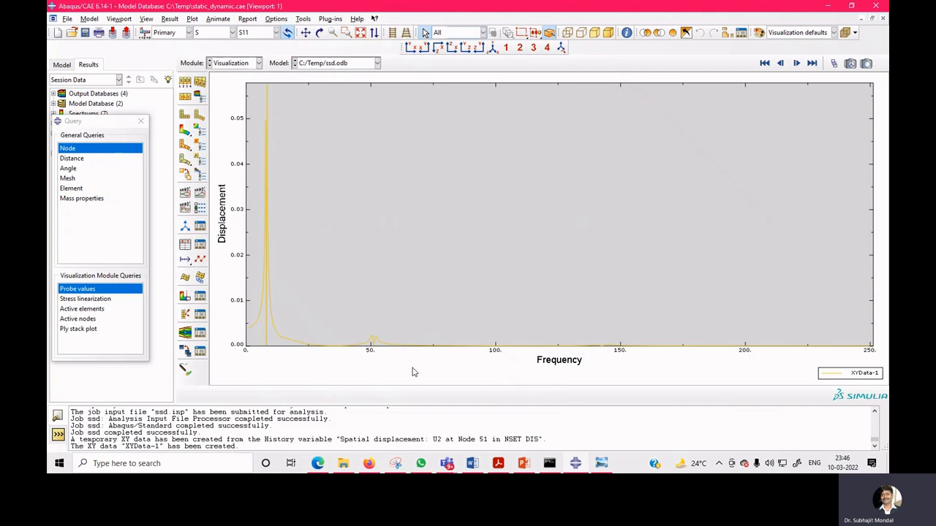
left_click(269, 320)
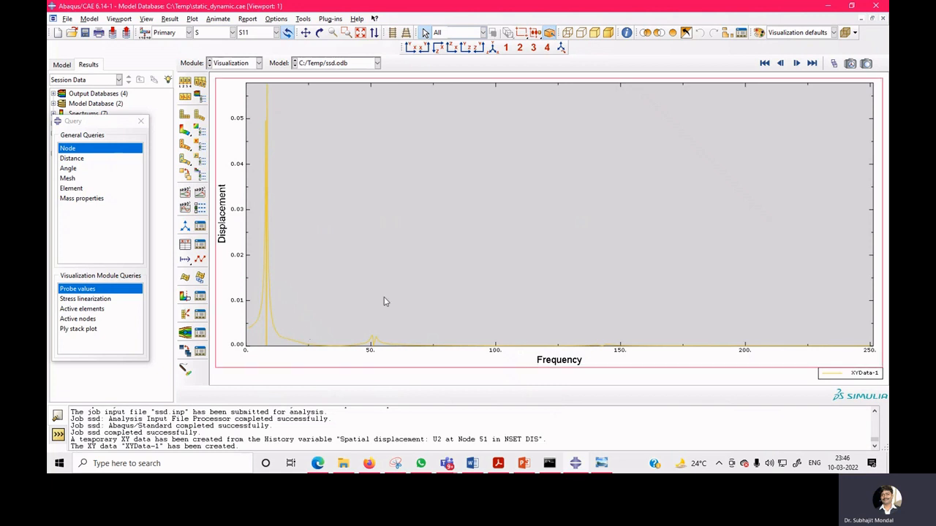
left_click(201, 261)
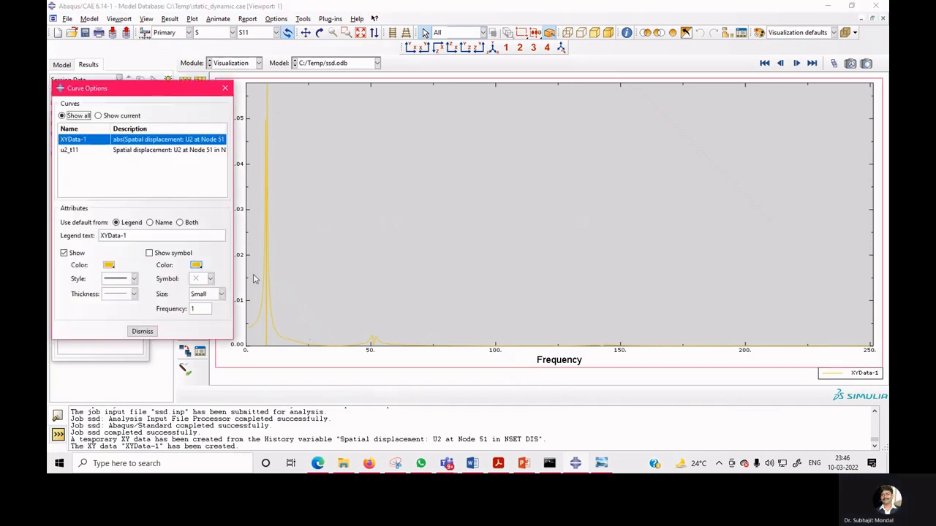
left_click(108, 265)
left_click(101, 262)
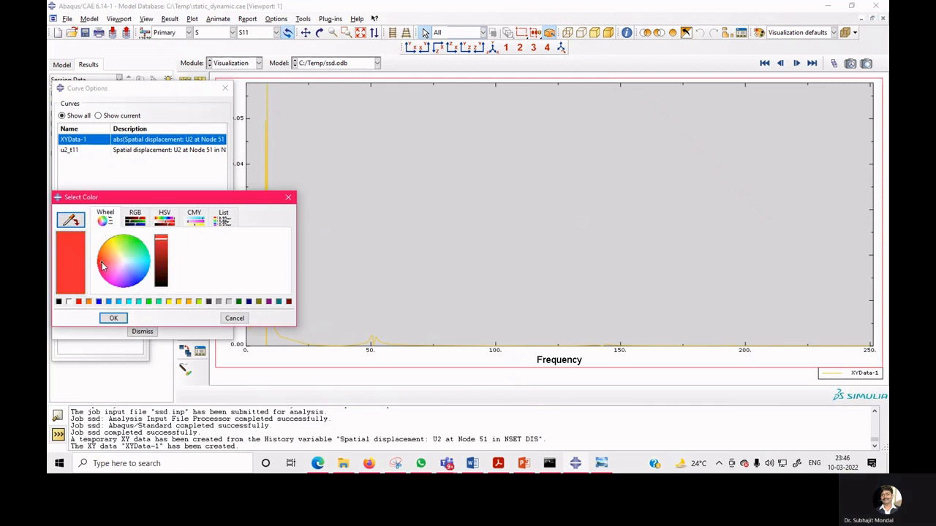
left_click(114, 319)
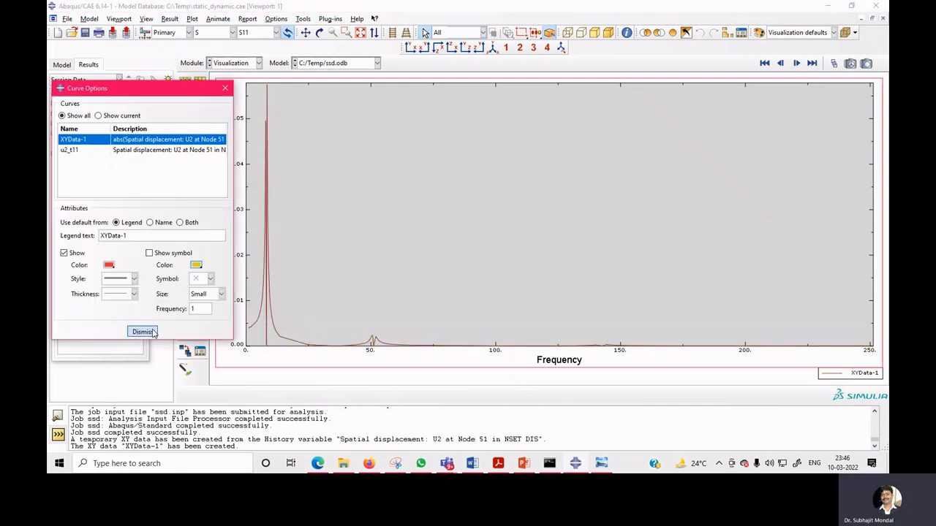
left_click(144, 332)
Zoom into the first resonance peak of the absolute displacement curve and probe its value, declining to write values to file.
left_click(346, 32)
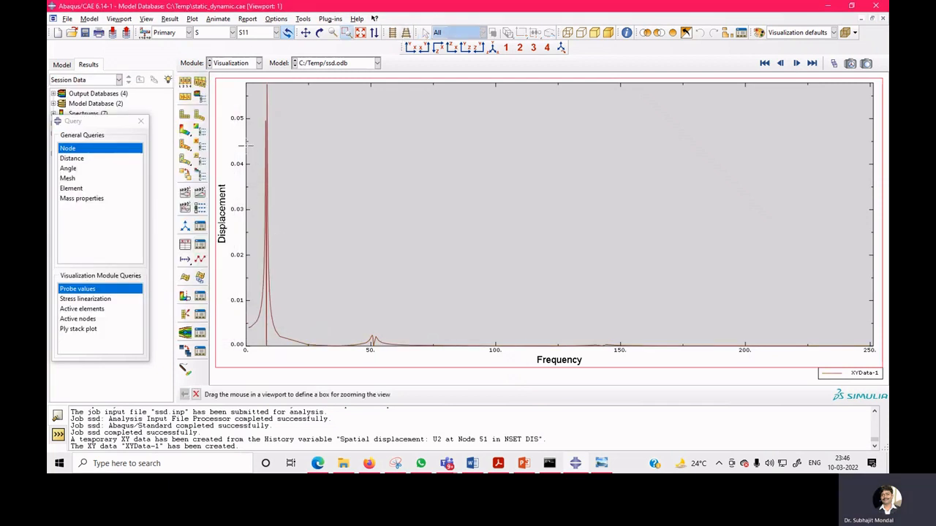
left_click_drag(272, 178, 284, 196)
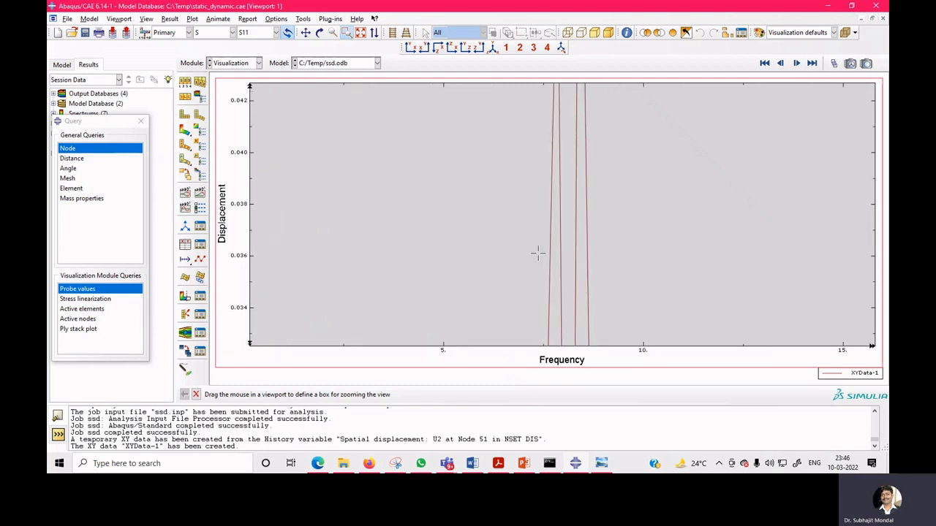
scroll(538, 255, "down", 5)
scroll(548, 236, "up", 5)
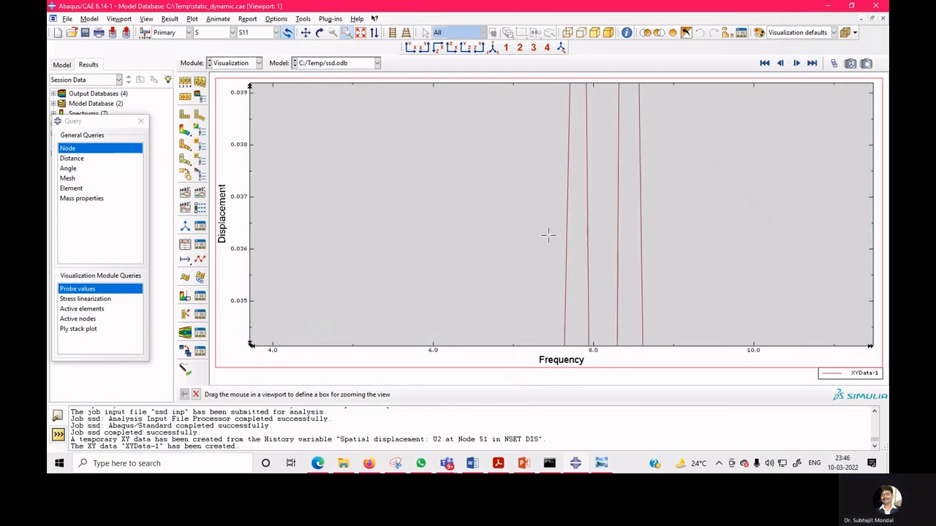
scroll(549, 235, "up", 5)
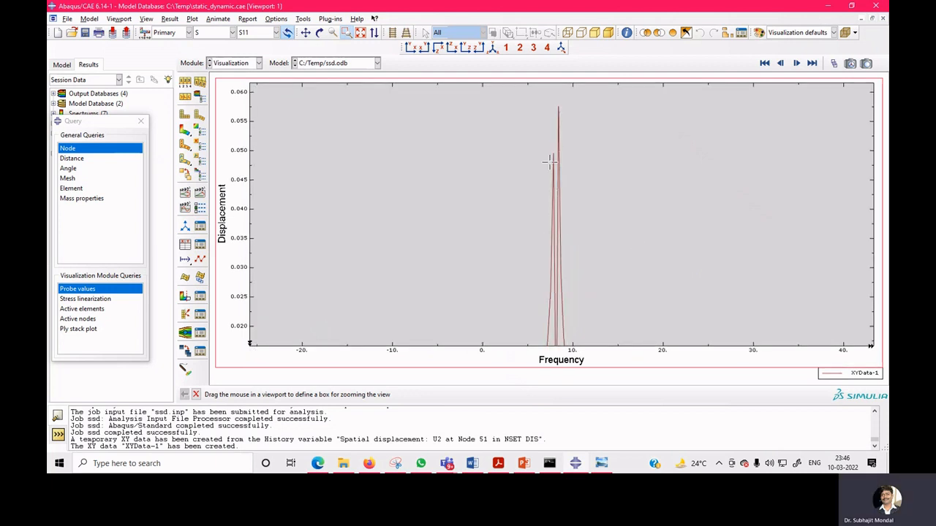
left_click(111, 291)
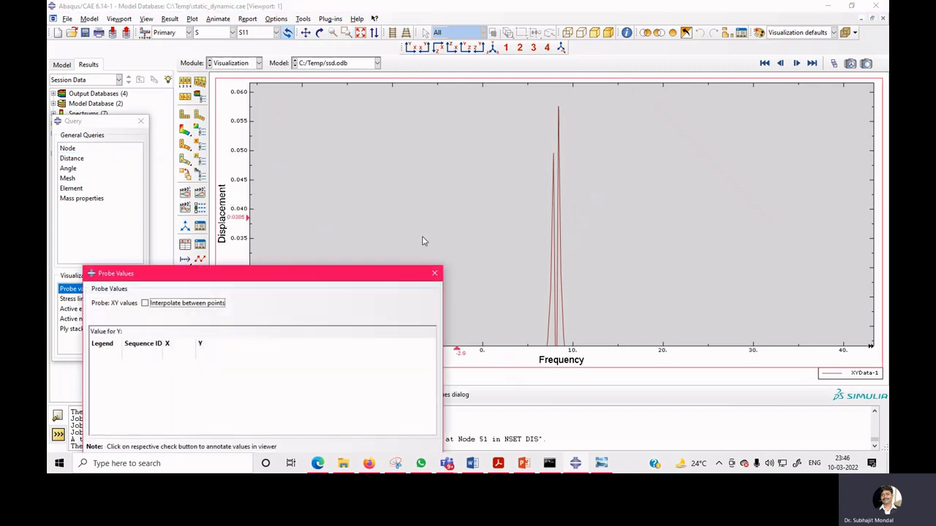
left_click(554, 161)
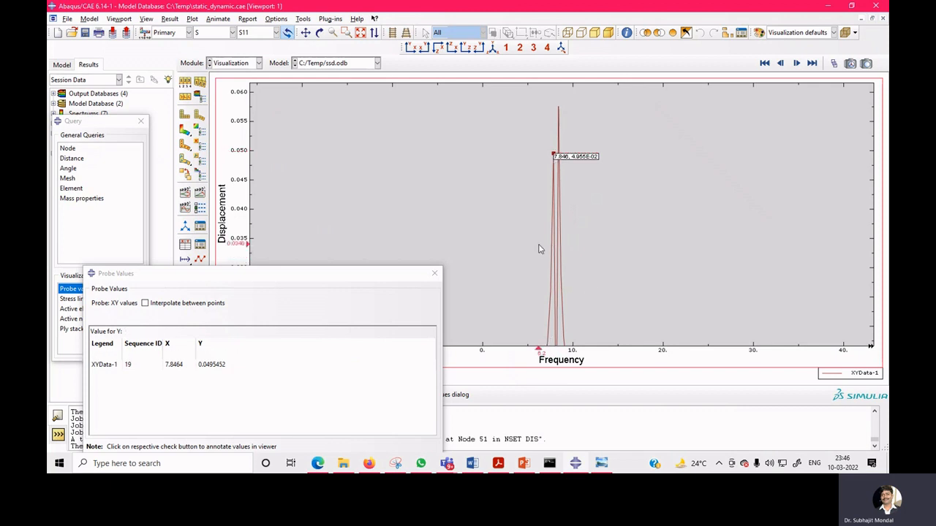
scroll(541, 245, "up", 2)
scroll(541, 246, "up", 3)
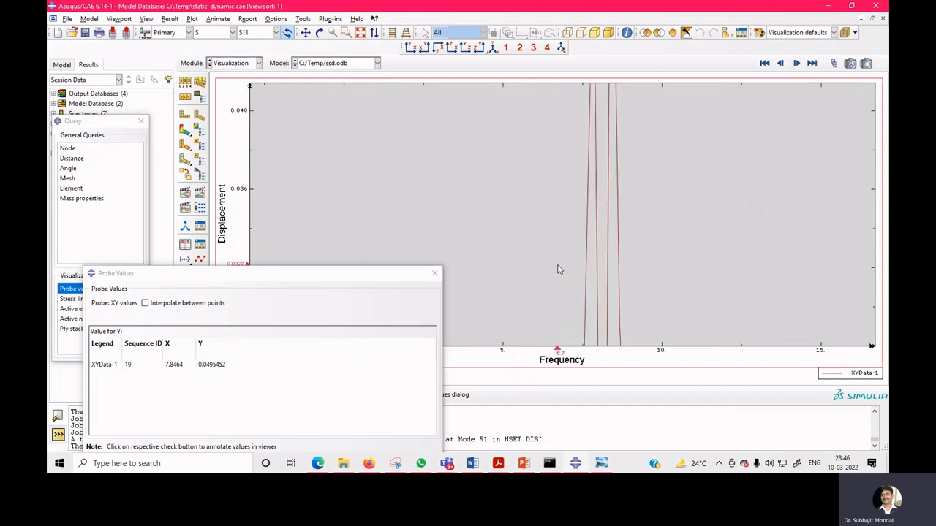
scroll(558, 270, "up", 3)
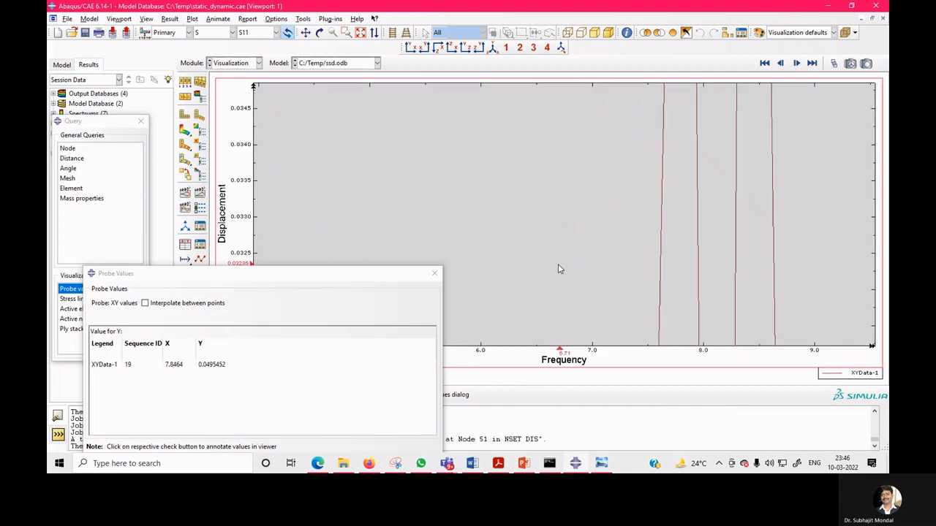
scroll(558, 268, "down", 10)
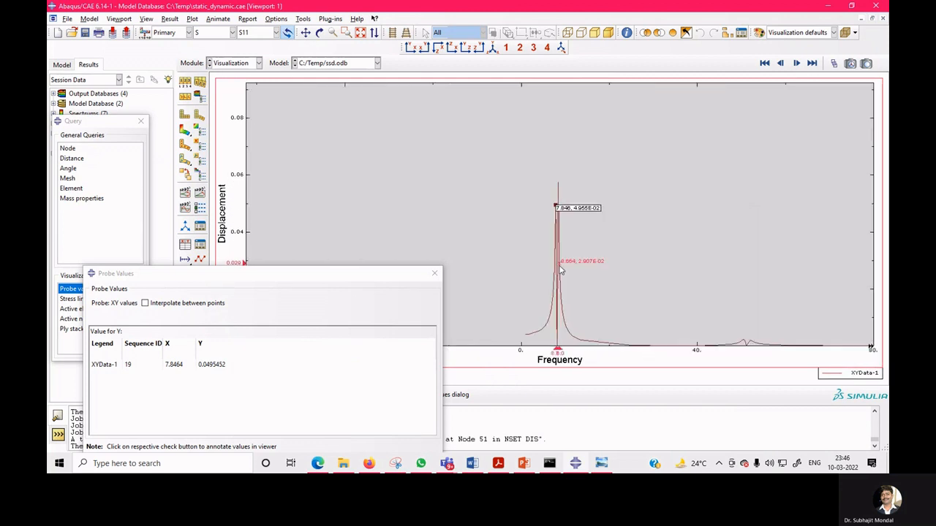
scroll(560, 272, "up", 3)
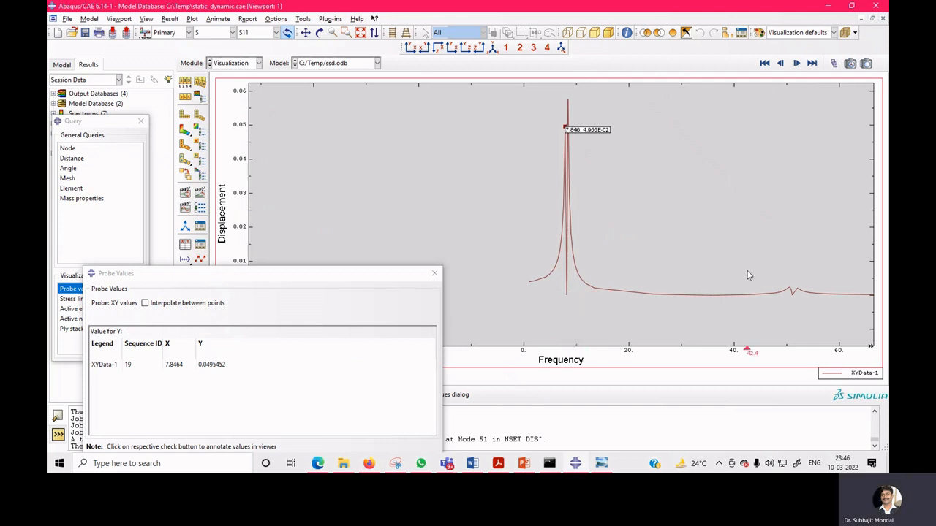
left_click(434, 272)
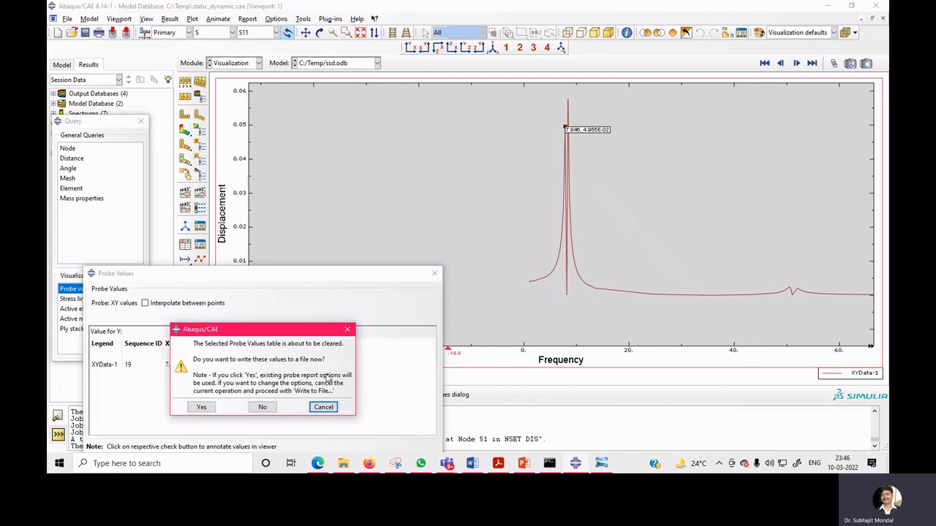
left_click(261, 406)
left_click(241, 64)
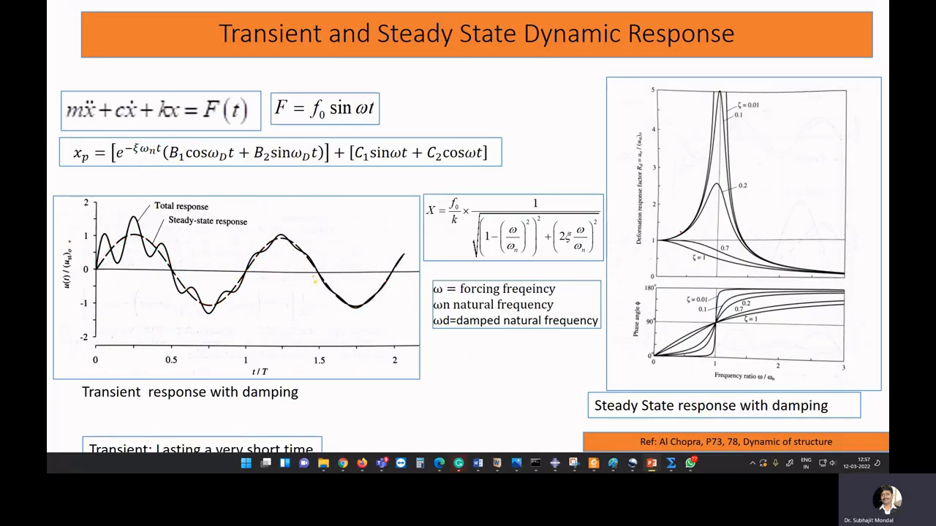
mouse_move(686, 229)
left_mouse_down()
mouse_move(727, 193)
mouse_move(750, 242)
left_mouse_up()
left_click_drag(788, 111, 796, 128)
left_click_drag(802, 112, 803, 127)
left_click_drag(759, 143, 863, 105)
left_click_drag(813, 139, 854, 130)
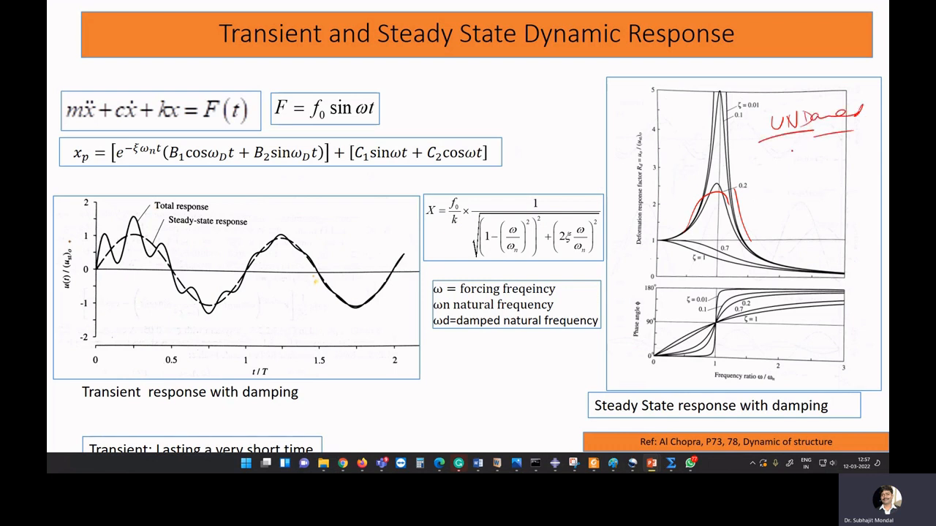
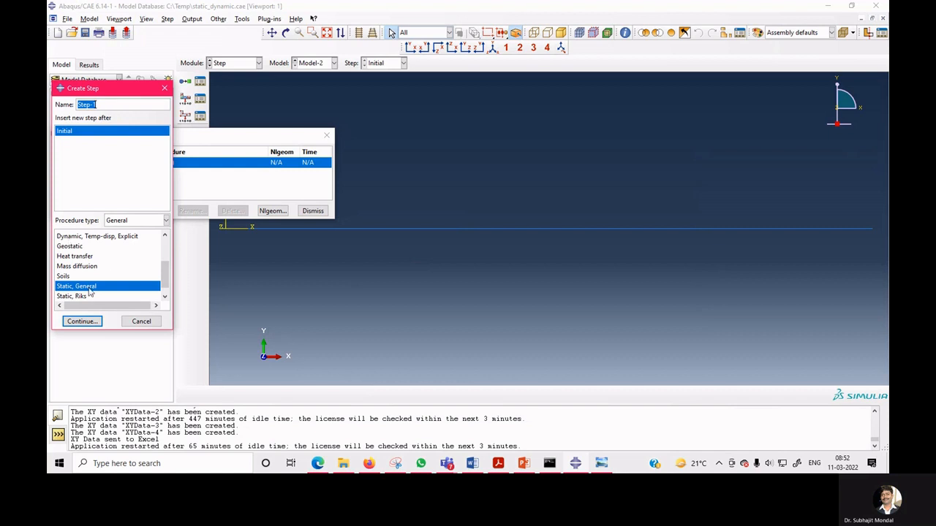
Create a Linear perturbation Frequency step requesting 5 eigenvalues.
left_click(132, 220)
left_click(131, 230)
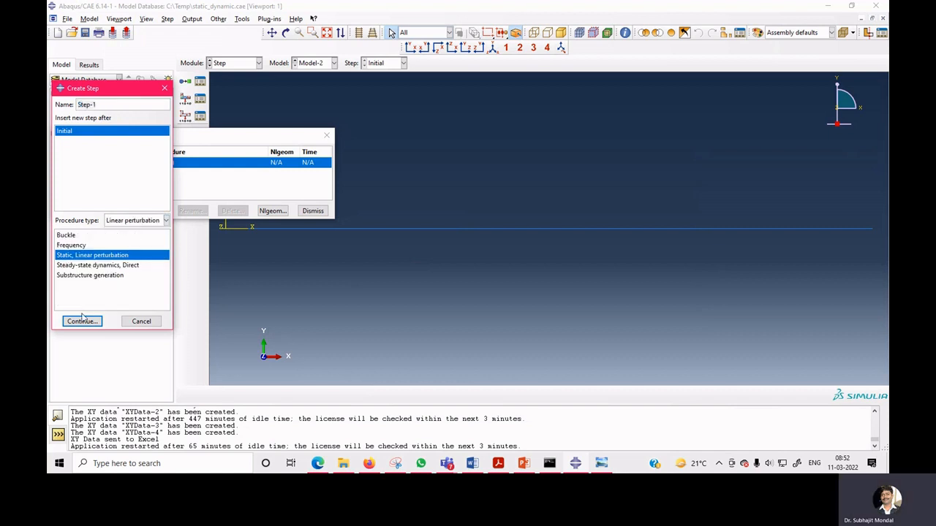
left_click(84, 245)
left_click(83, 322)
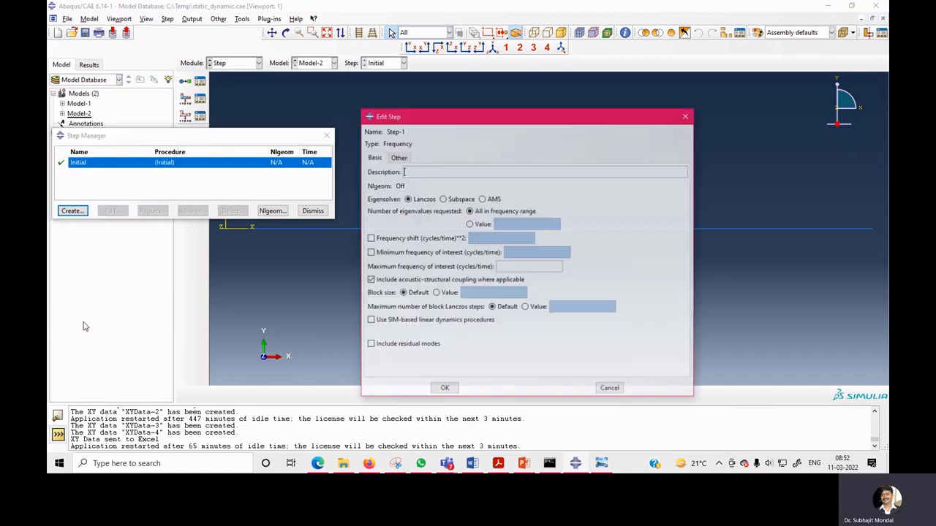
left_click(484, 224)
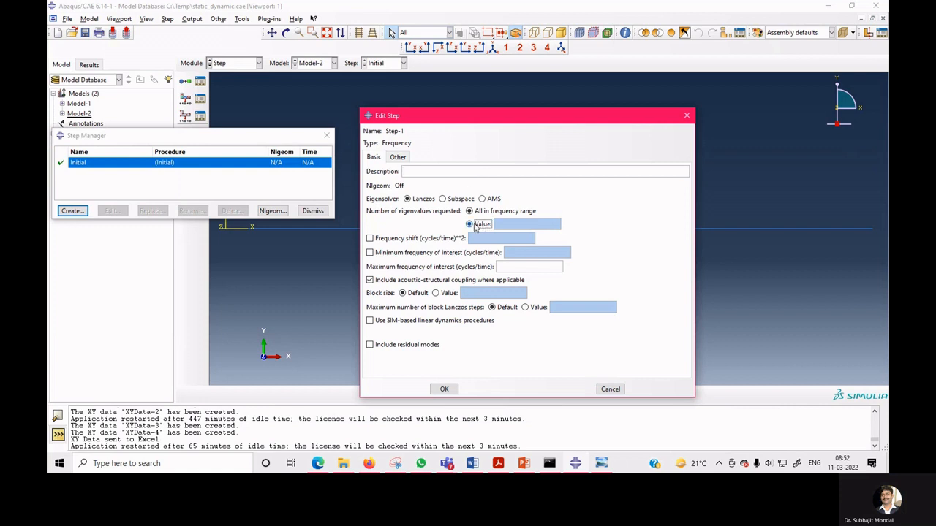
type("5")
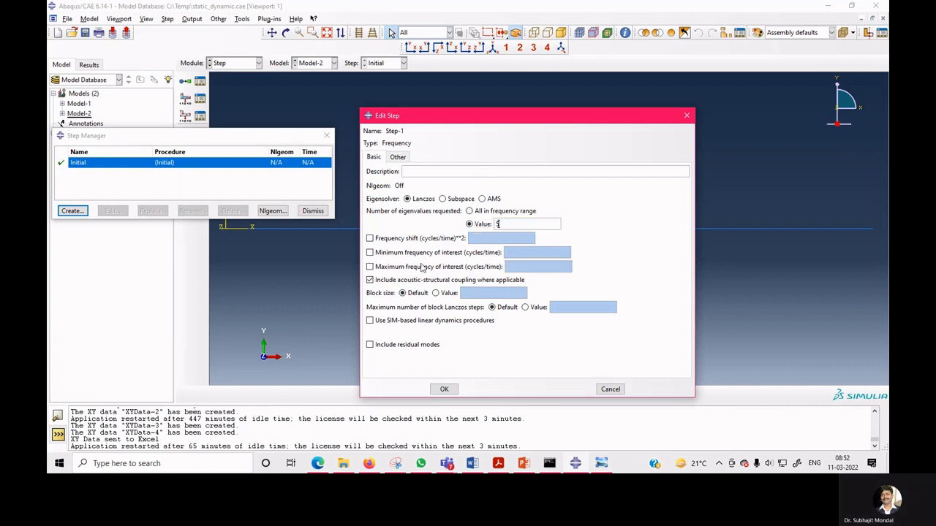
left_click(452, 391)
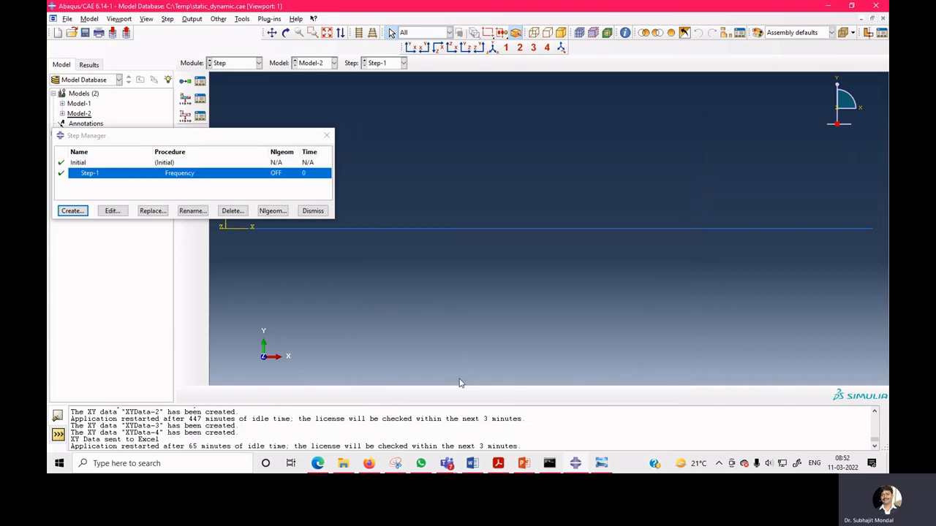
Create a Steady-state dynamics, Modal step after Step-1 with a frequency range from 1 to 250.
left_click(72, 211)
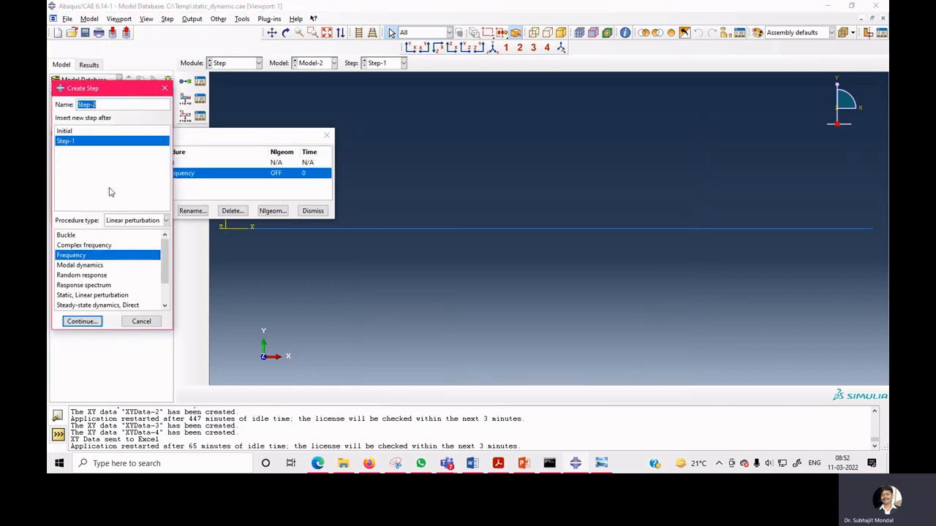
left_click(135, 221)
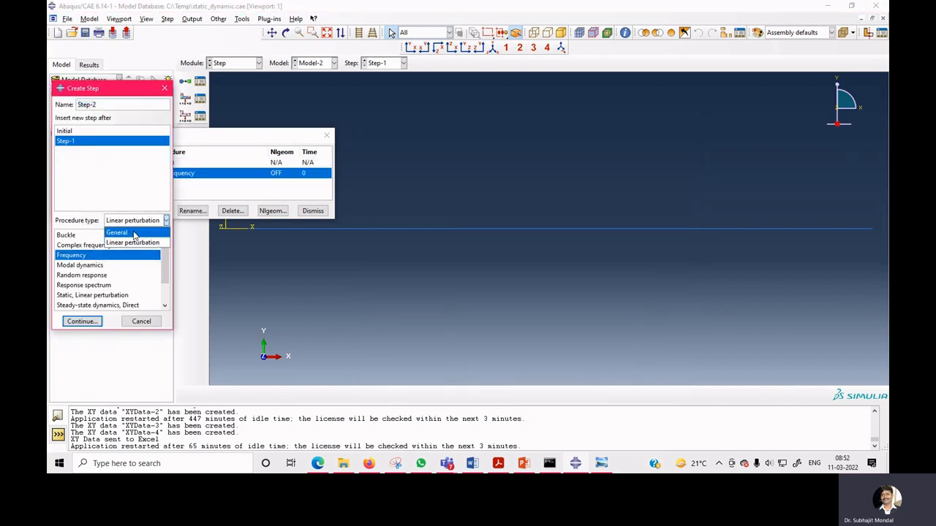
left_click(119, 232)
left_click(136, 221)
left_click(134, 243)
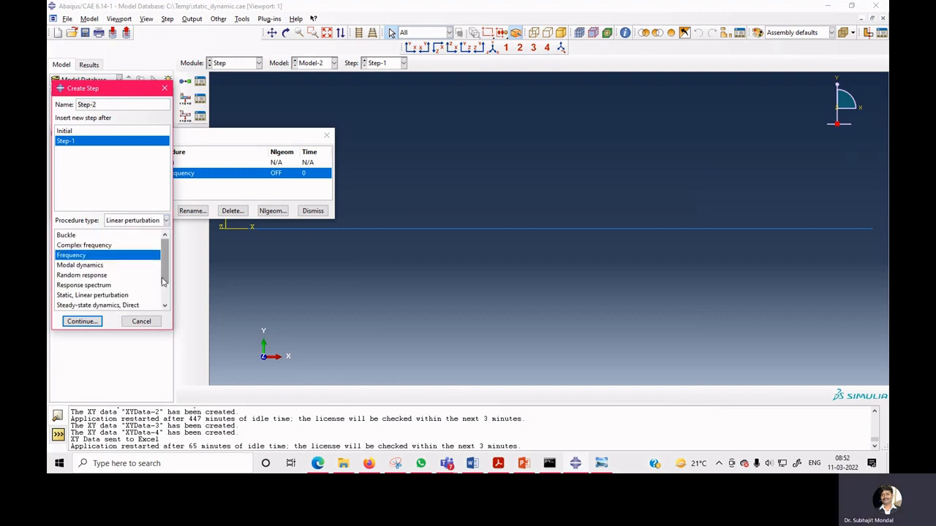
scroll(164, 271, "down", 1)
left_click(133, 285)
left_click(82, 321)
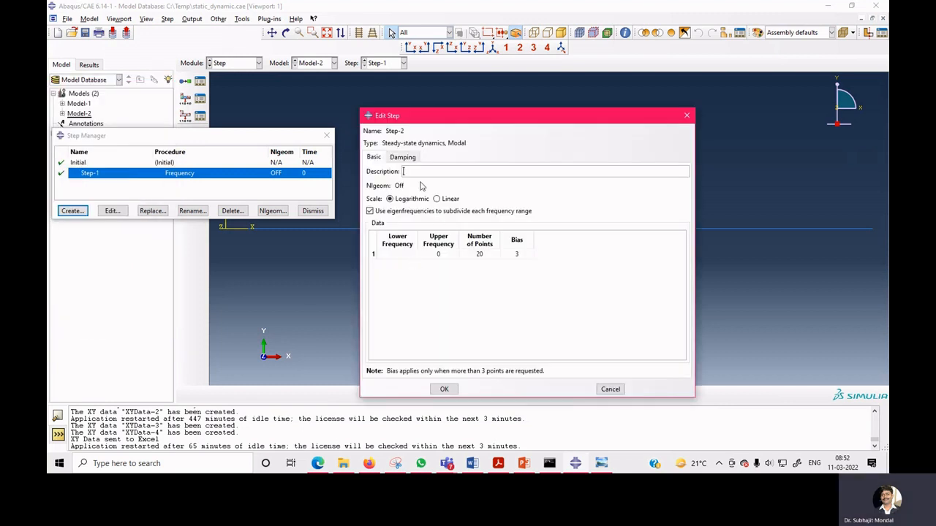
left_click(394, 255)
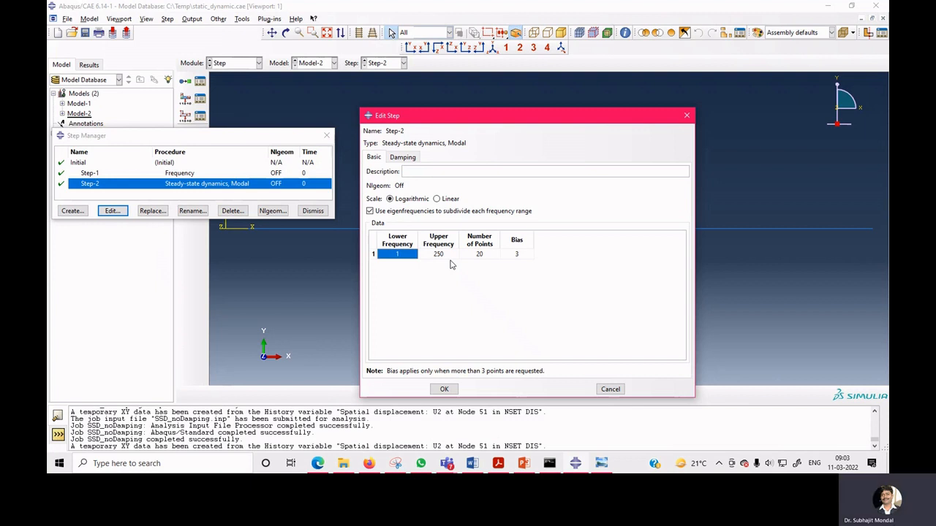
double_click(451, 255)
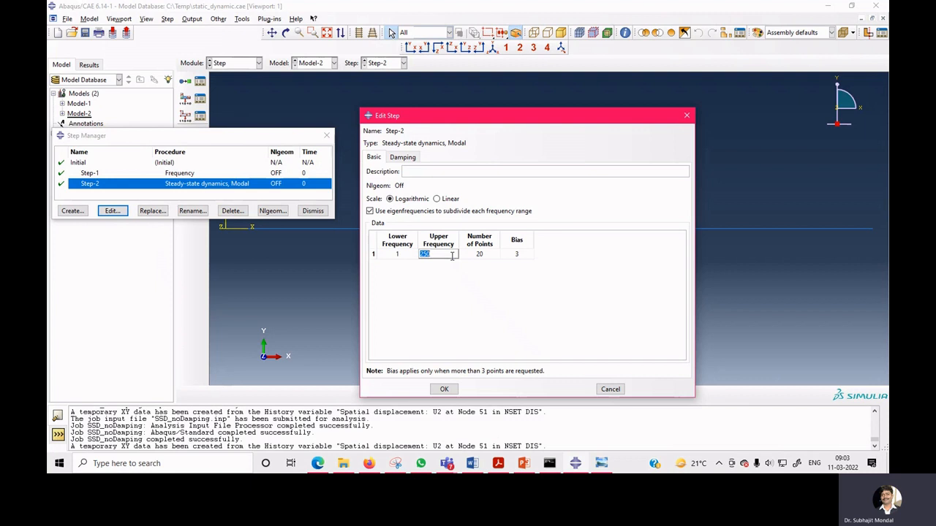
type("255")
left_click(444, 389)
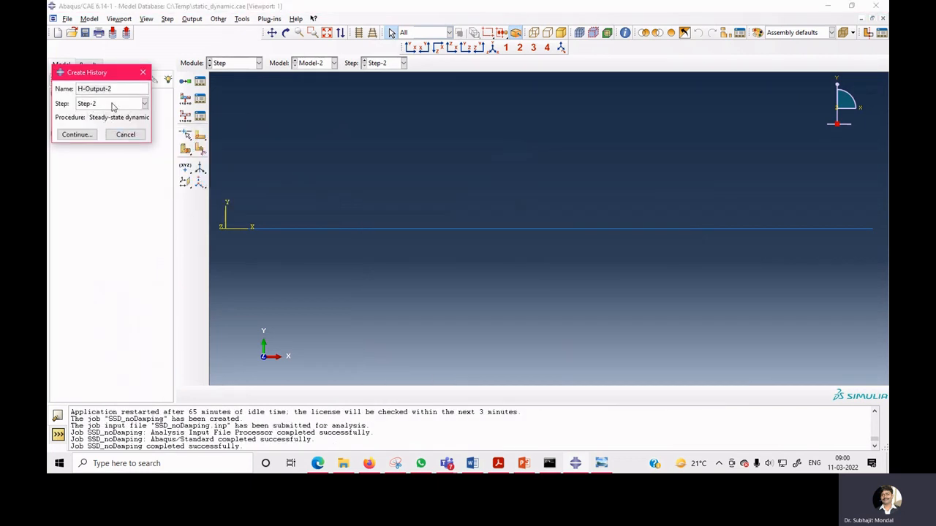
Create a history output request for Step-2 on set dis with U translations and rotations as output.
left_click(90, 136)
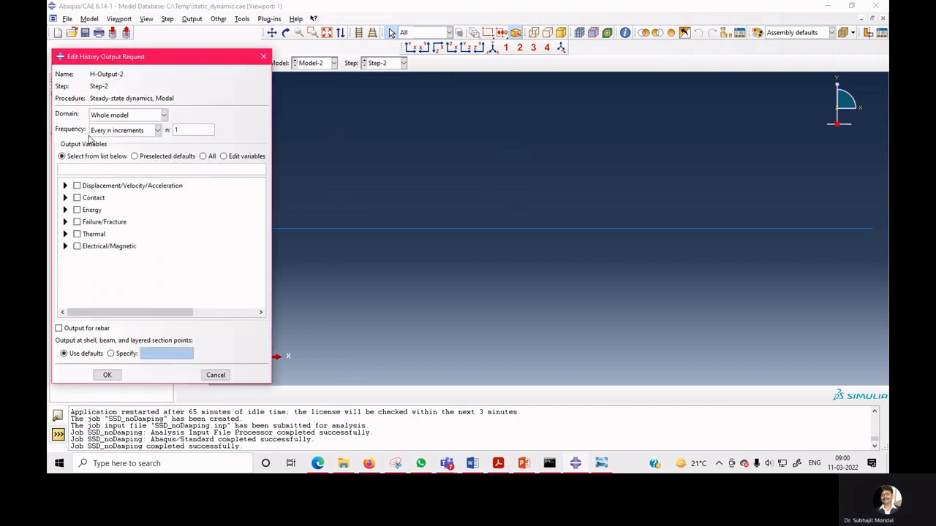
left_click(130, 117)
left_click(122, 139)
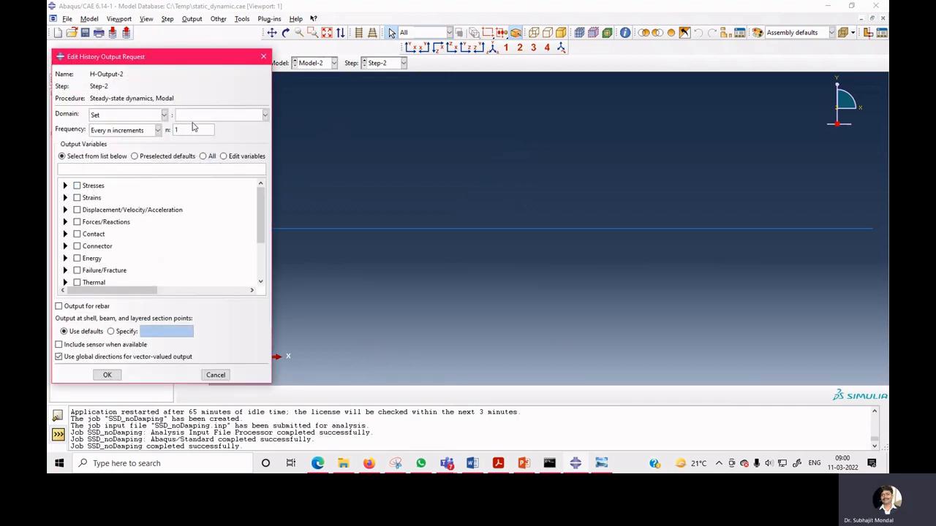
left_click(228, 117)
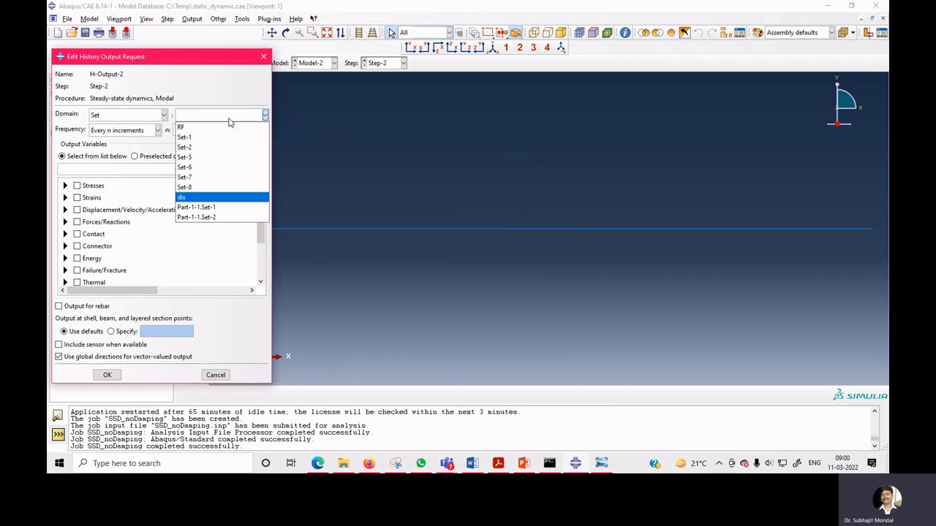
left_click(193, 198)
left_click(133, 131)
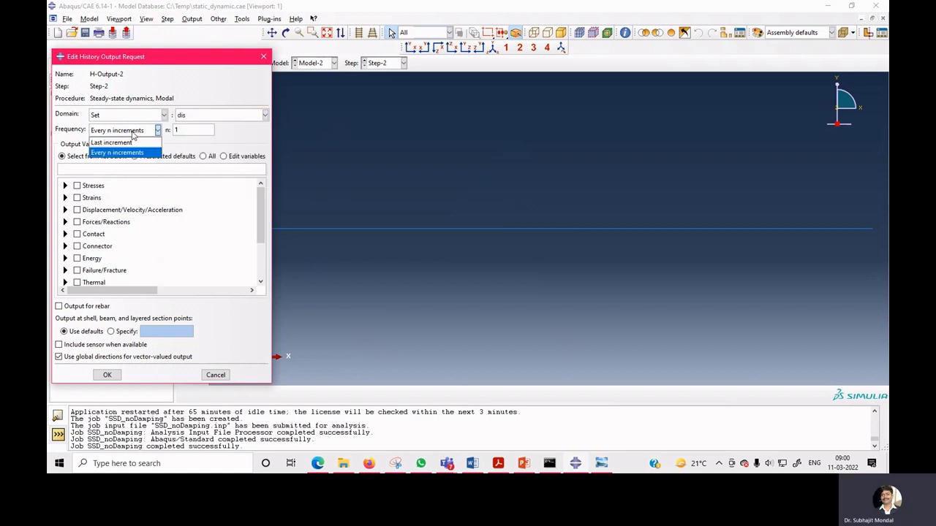
left_click(193, 139)
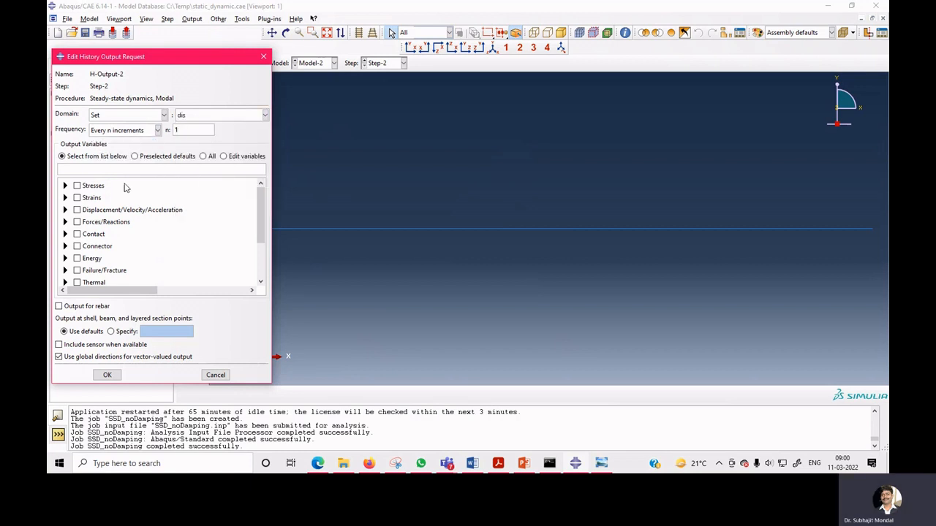
left_click(65, 210)
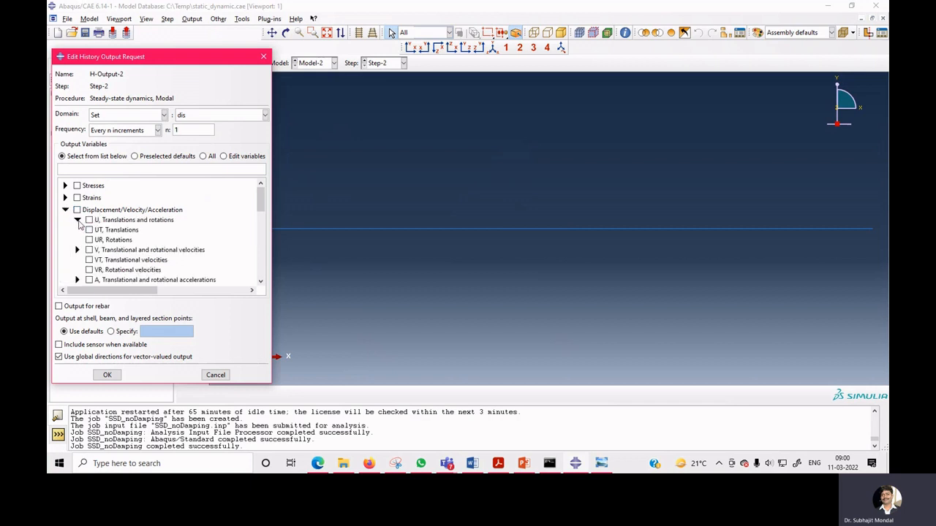
left_click(78, 220)
left_click(107, 374)
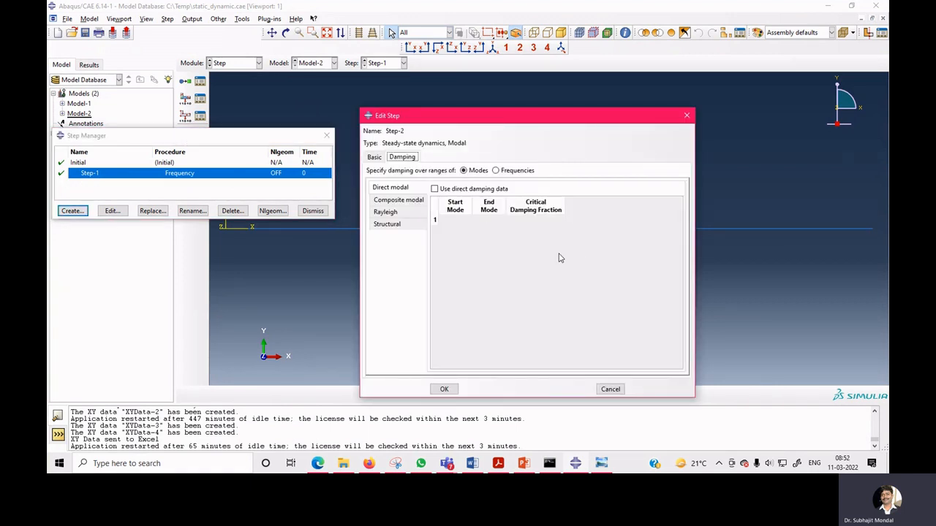
Accept Step-2 without direct damping data and close the step manager.
left_click(447, 391)
left_click(313, 211)
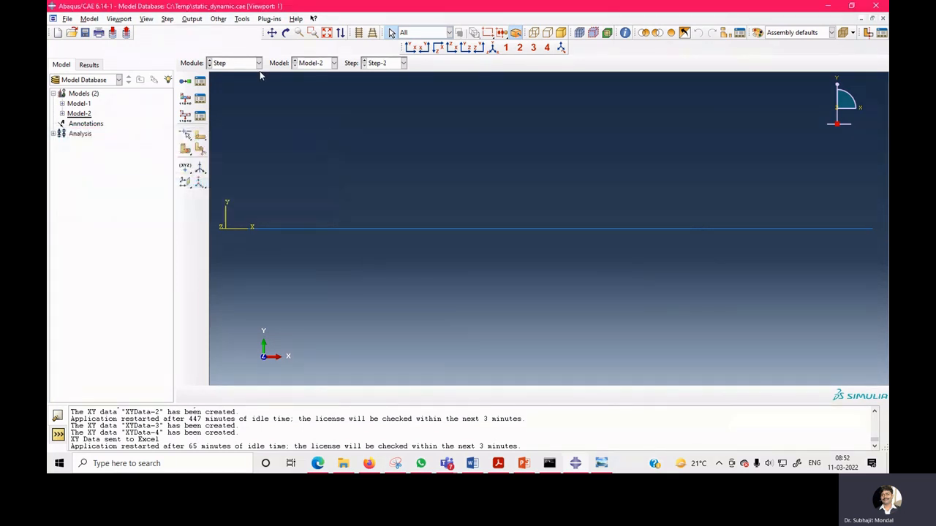
In the Load module, apply a concentrated force with CF2 of -10 at the beam's free-end point in Step-2.
left_click(259, 62)
left_click(226, 123)
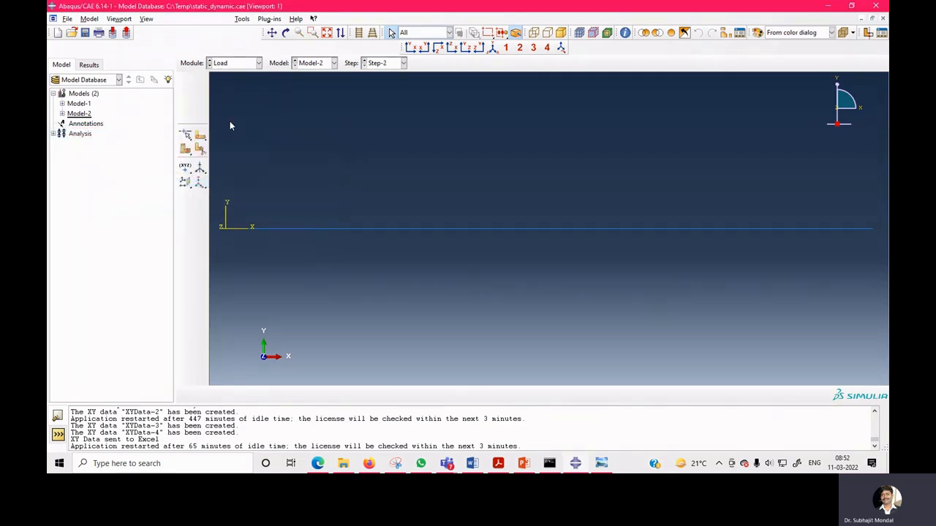
left_click(200, 83)
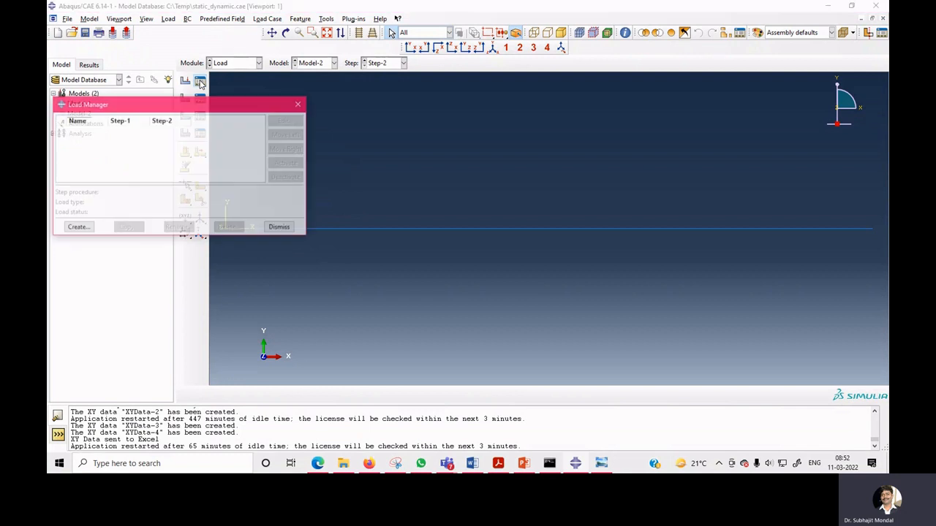
left_click(77, 228)
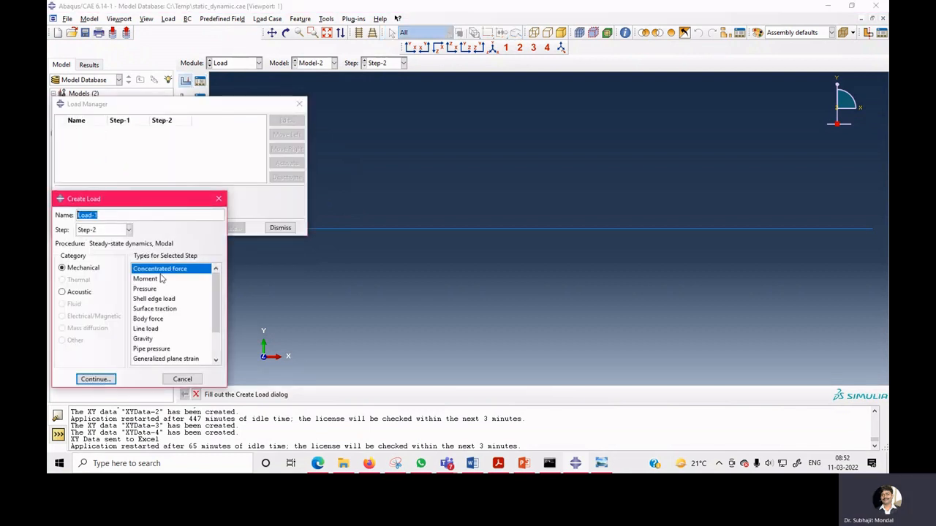
left_click(96, 380)
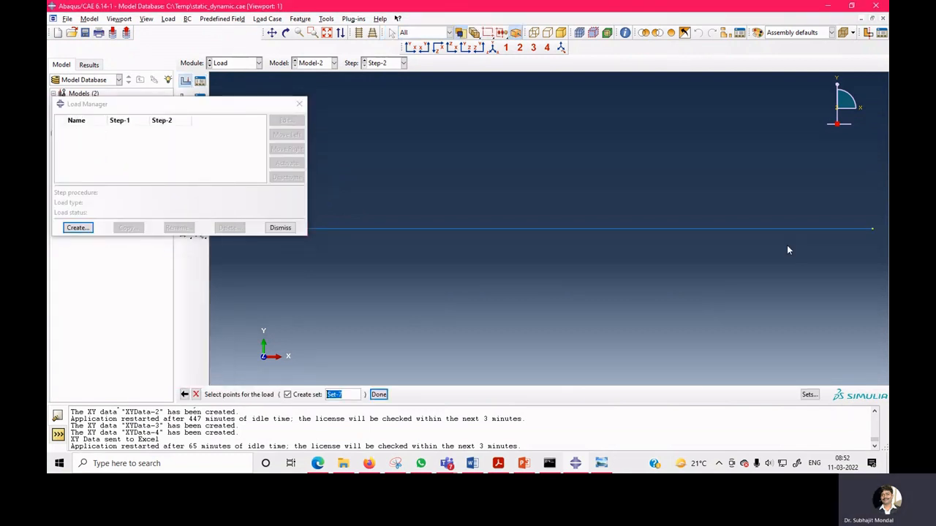
left_click(872, 229)
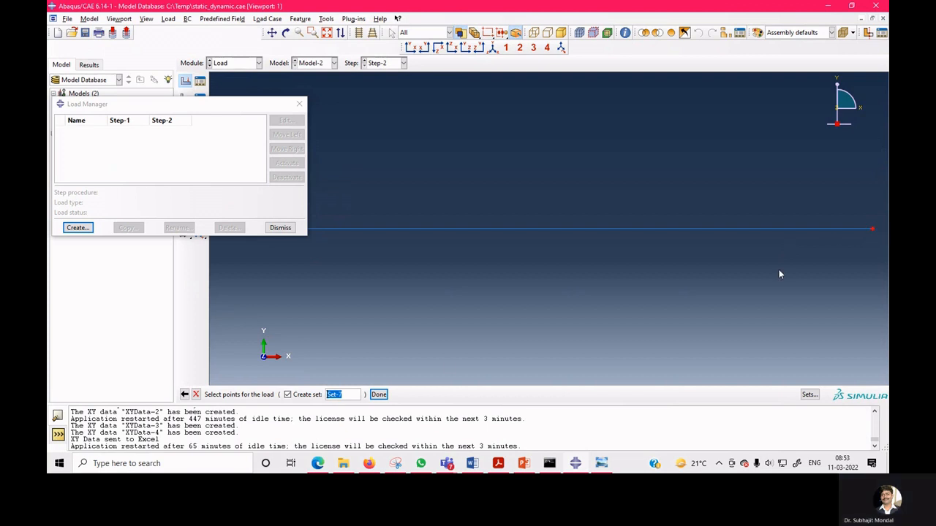
left_click(377, 394)
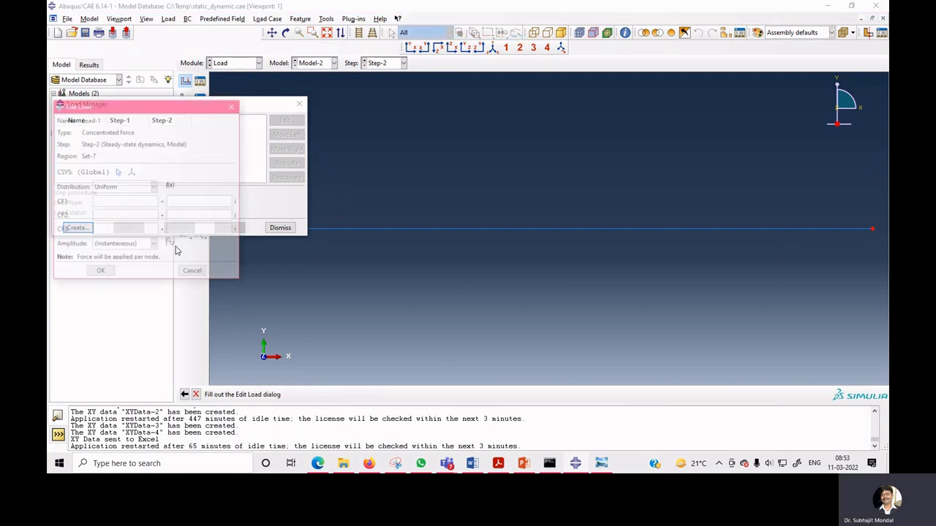
left_click(116, 215)
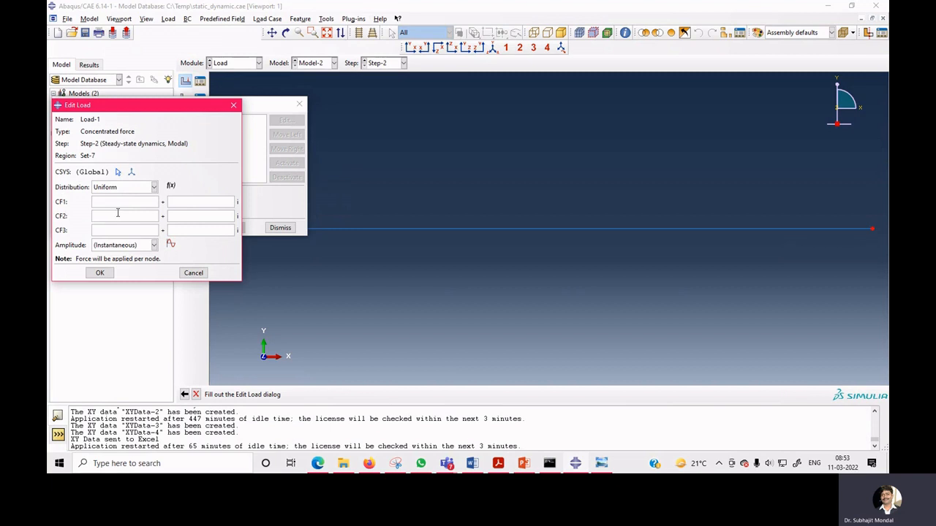
type("-10")
left_click(100, 272)
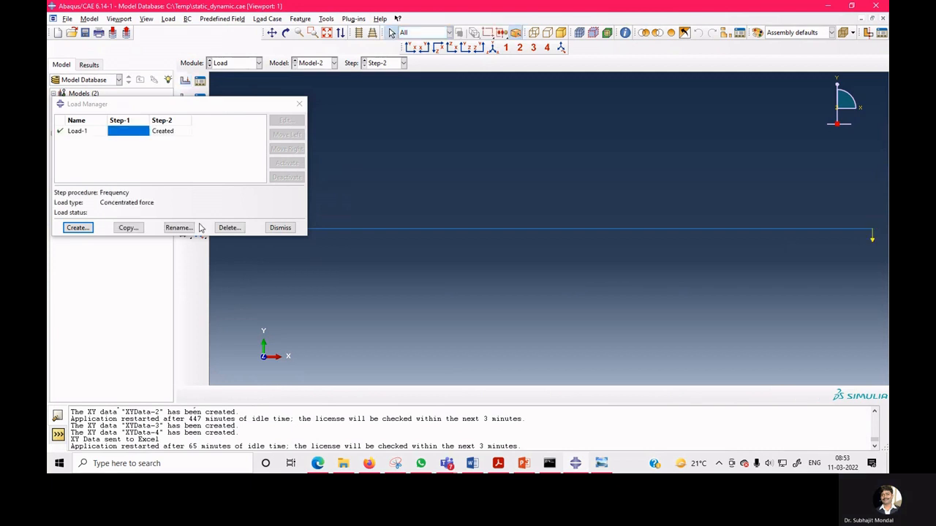
left_click(79, 230)
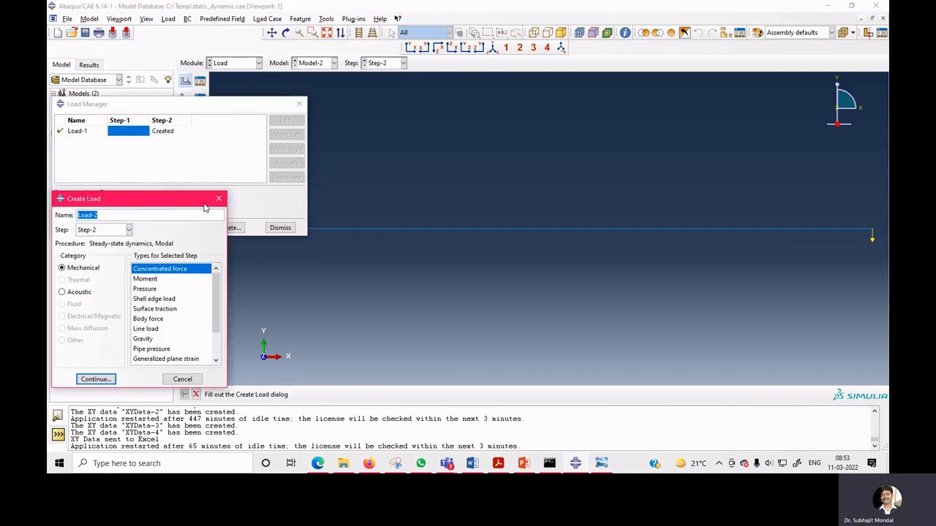
left_click(182, 379)
left_click(280, 228)
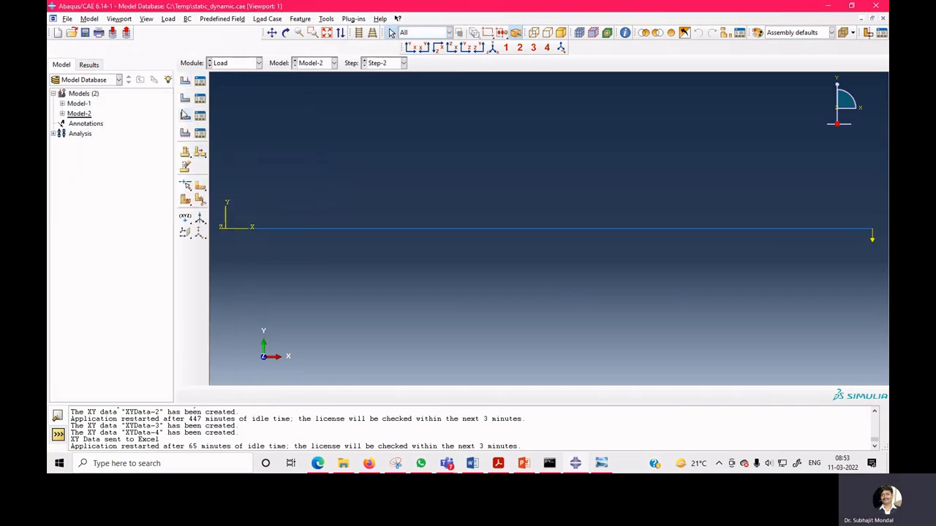
left_click(185, 98)
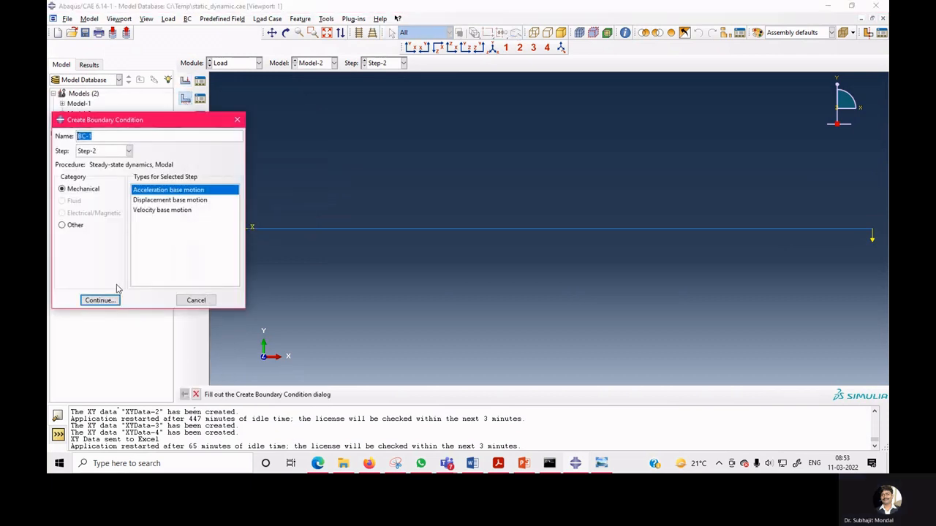
left_click(179, 200)
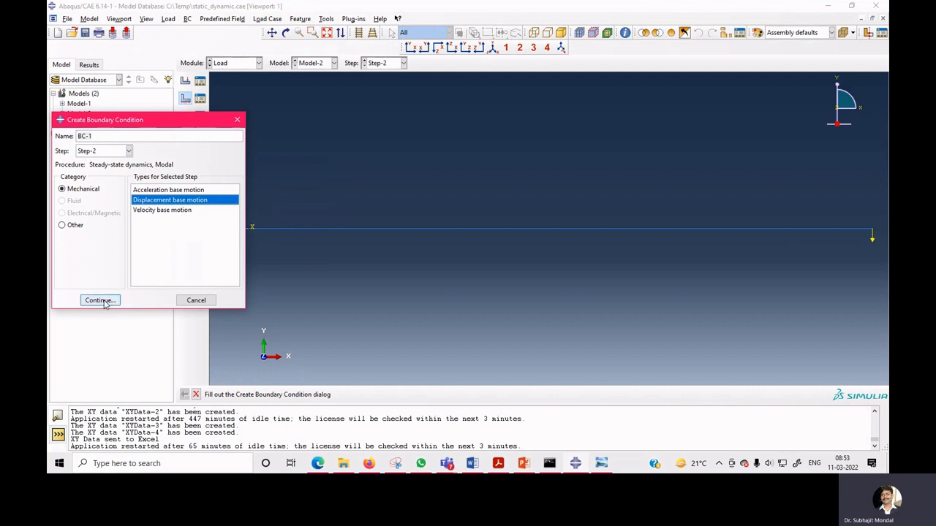
left_click(103, 300)
left_click(227, 233)
middle_click(227, 233)
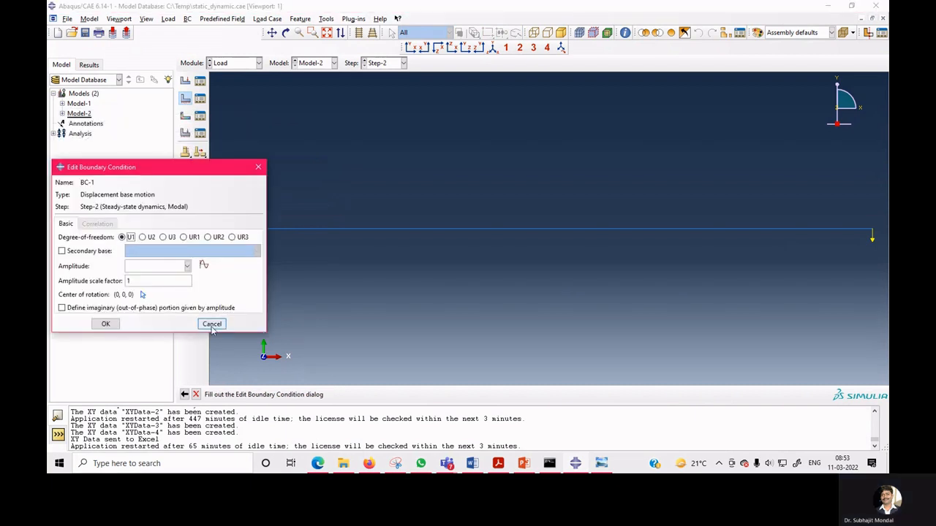
left_click(212, 325)
Return to the Step module and open the step manager to review the steps.
left_click(234, 63)
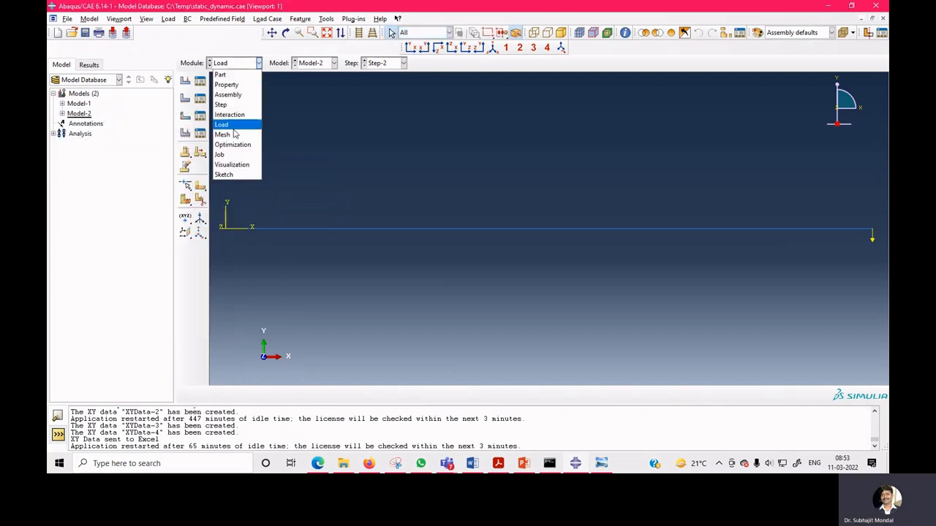
left_click(234, 105)
left_click(201, 99)
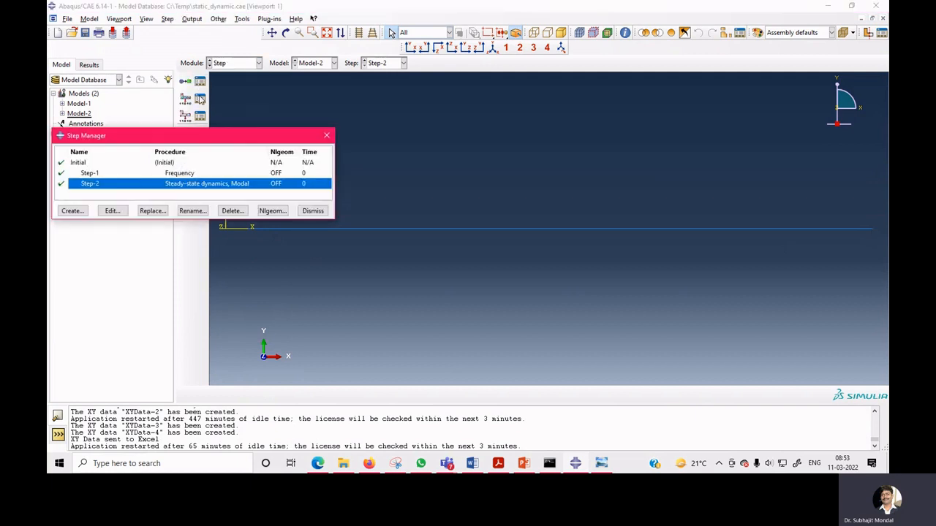
In the Load module, create a Displacement/Rotation boundary condition in Step-1 at the beam's fixed-end point, fixing its displacement and rotation components.
left_click(85, 176)
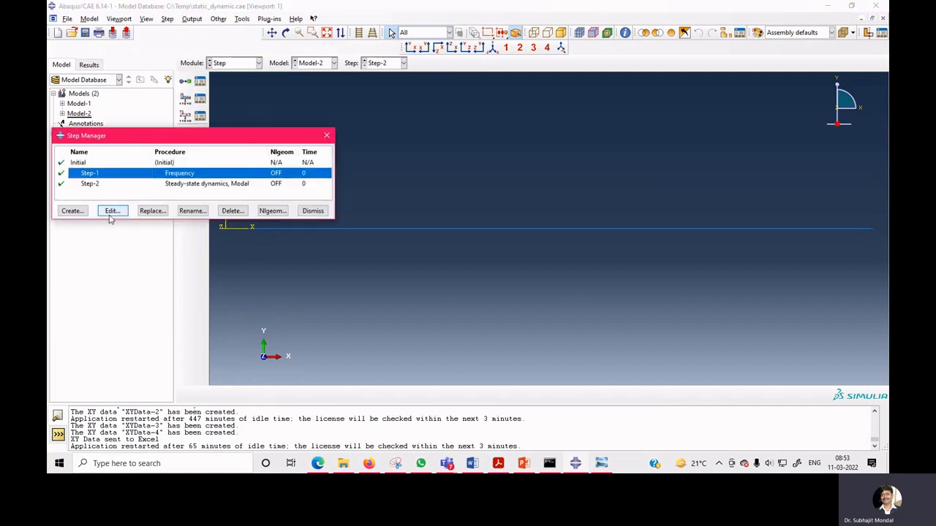
left_click(313, 211)
left_click(235, 64)
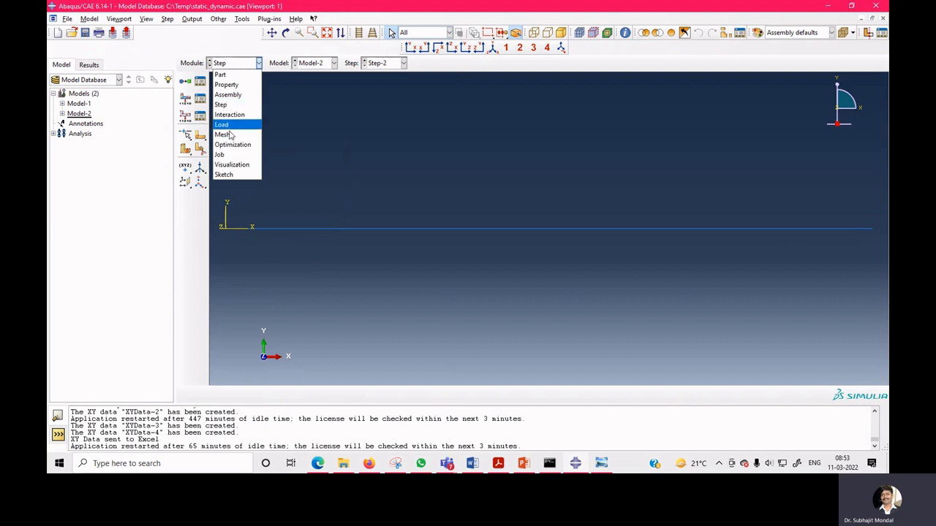
left_click(221, 125)
left_click(184, 97)
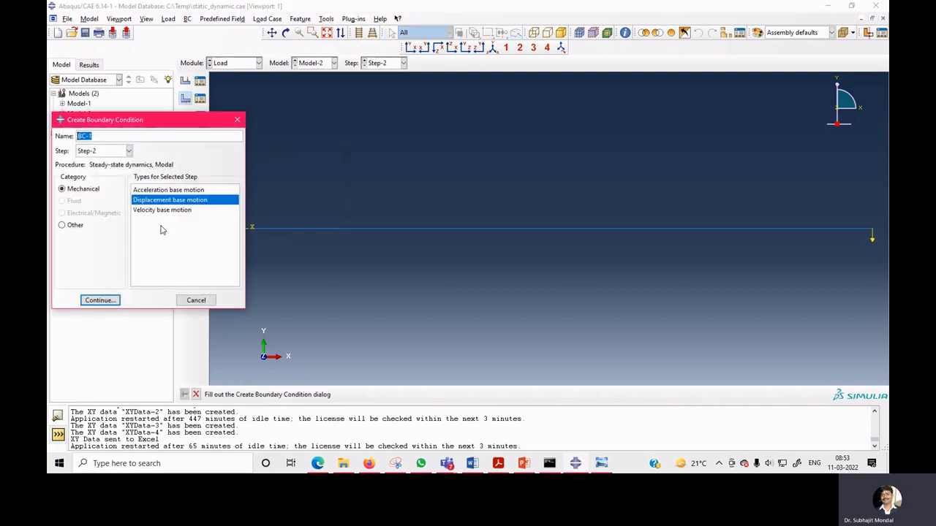
left_click(115, 152)
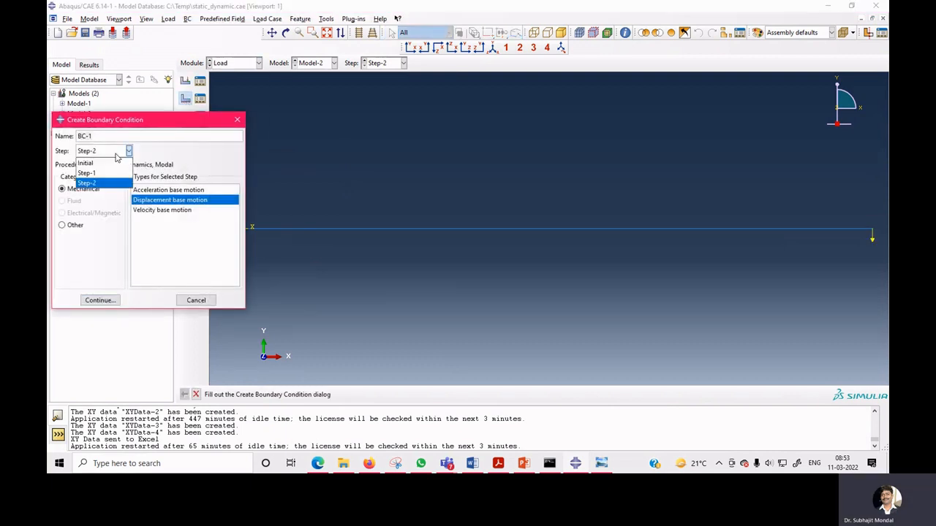
left_click(105, 173)
left_click(168, 202)
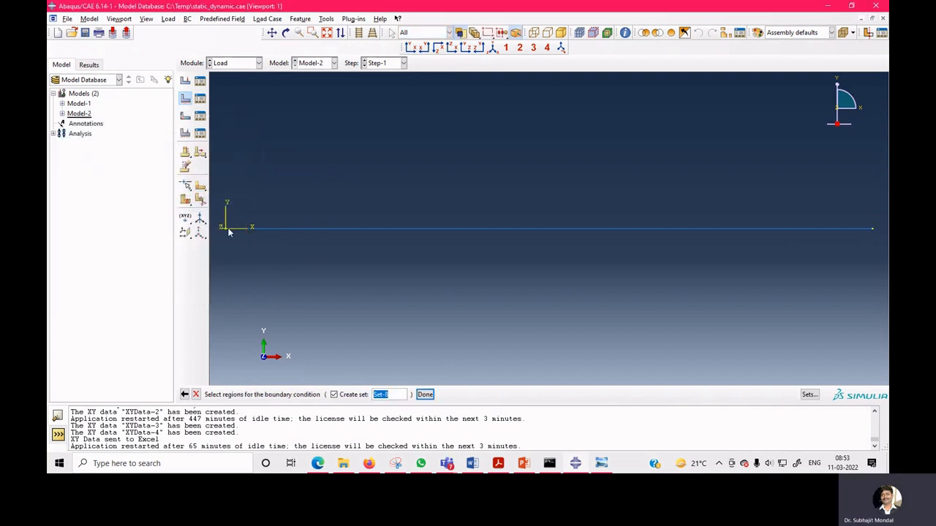
left_click(225, 227)
left_click(425, 394)
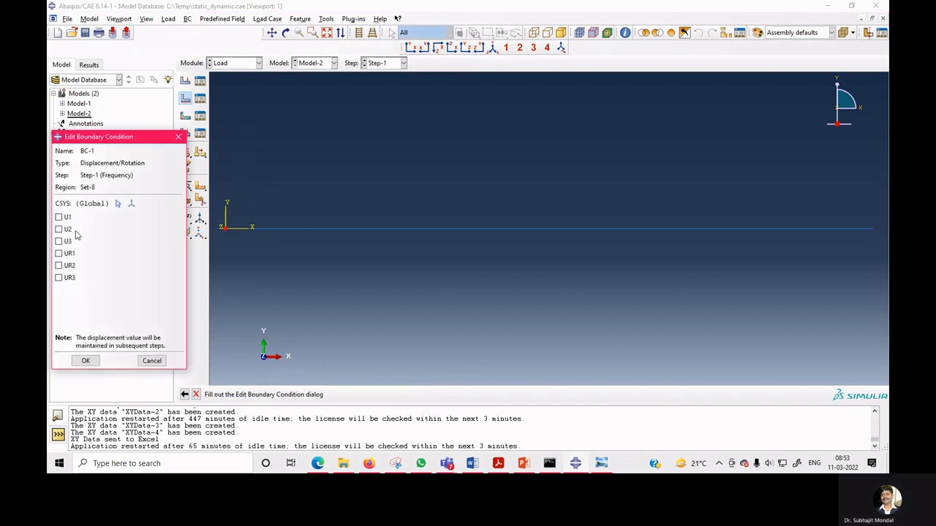
left_click(60, 278)
left_click(59, 252)
left_click(59, 242)
left_click(85, 360)
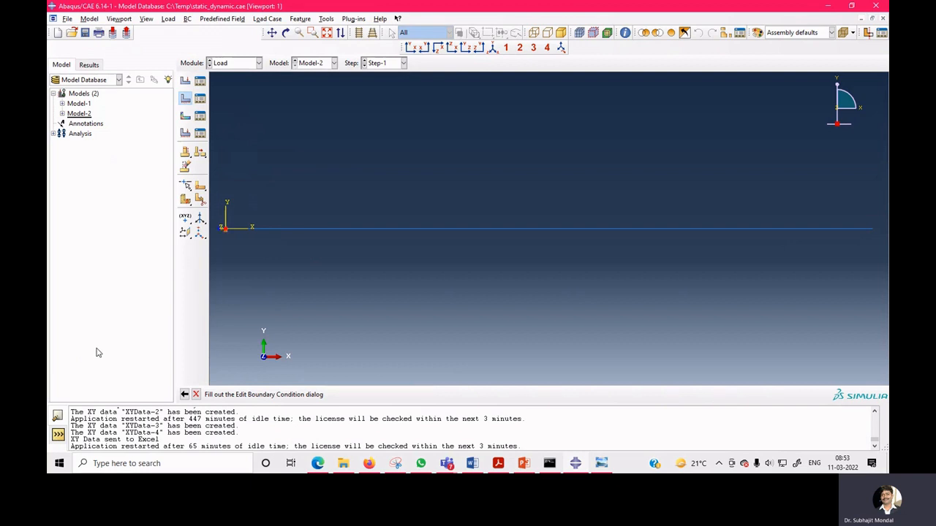
Review the loads in the load manager and the steps in the step manager.
left_click(199, 80)
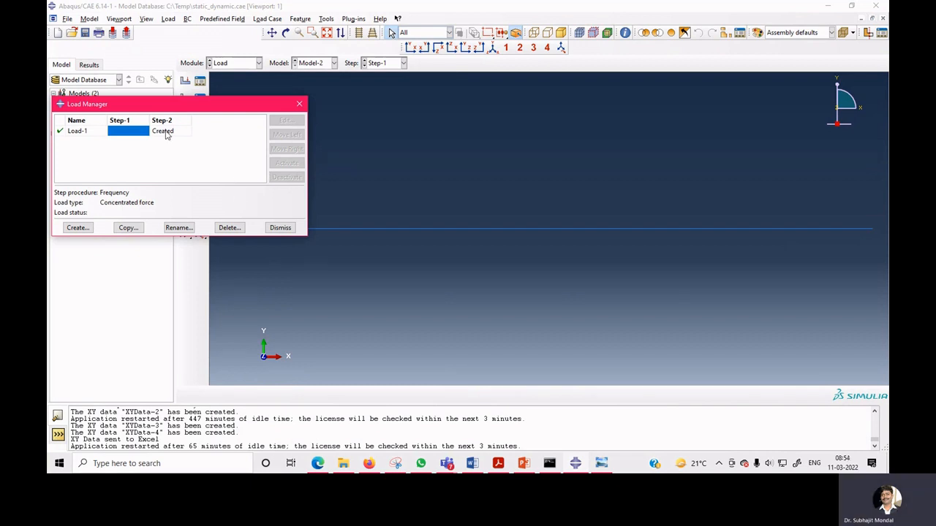
left_click(299, 104)
left_click(252, 65)
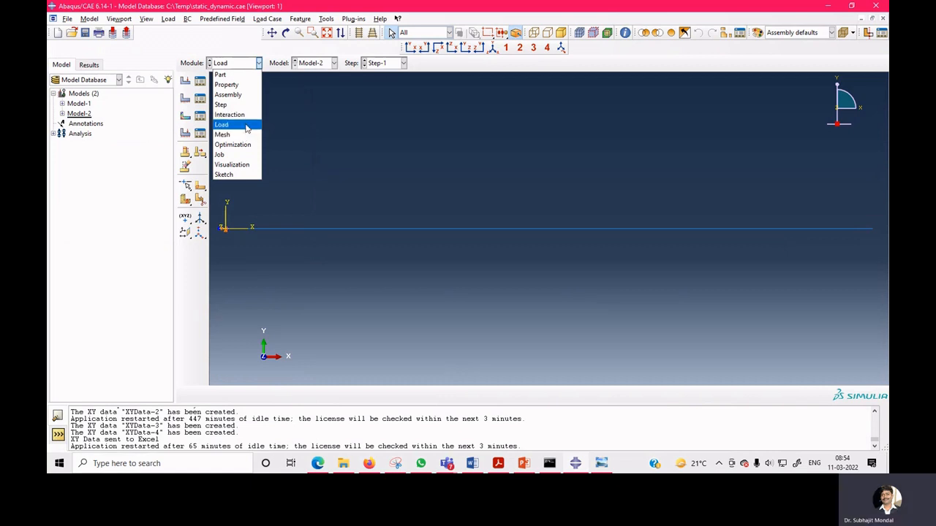
left_click(220, 104)
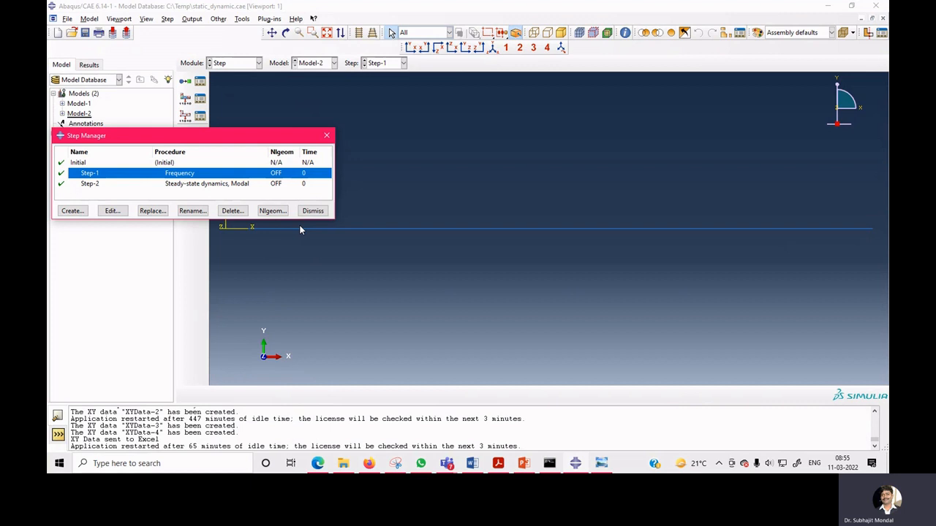
left_click(313, 210)
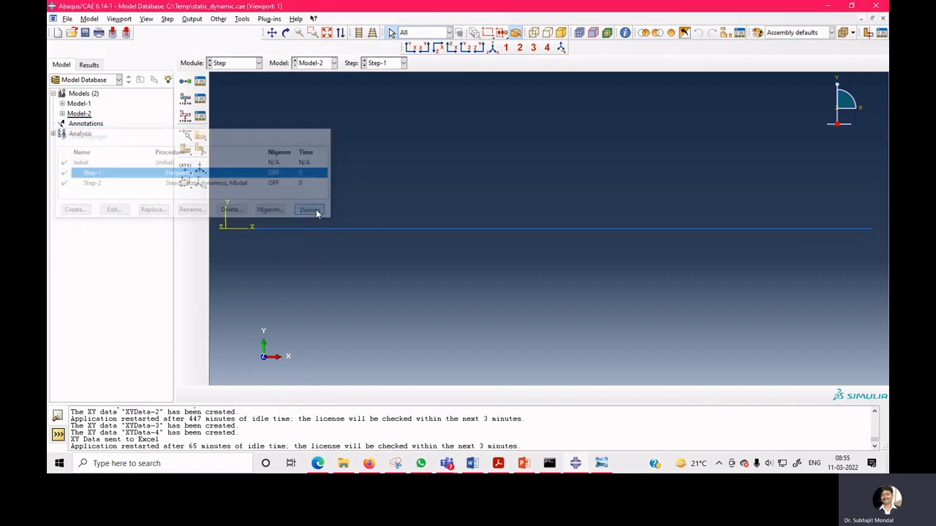
Switch to the Job module and delete the existing job ssd.
left_click(245, 64)
left_click(227, 75)
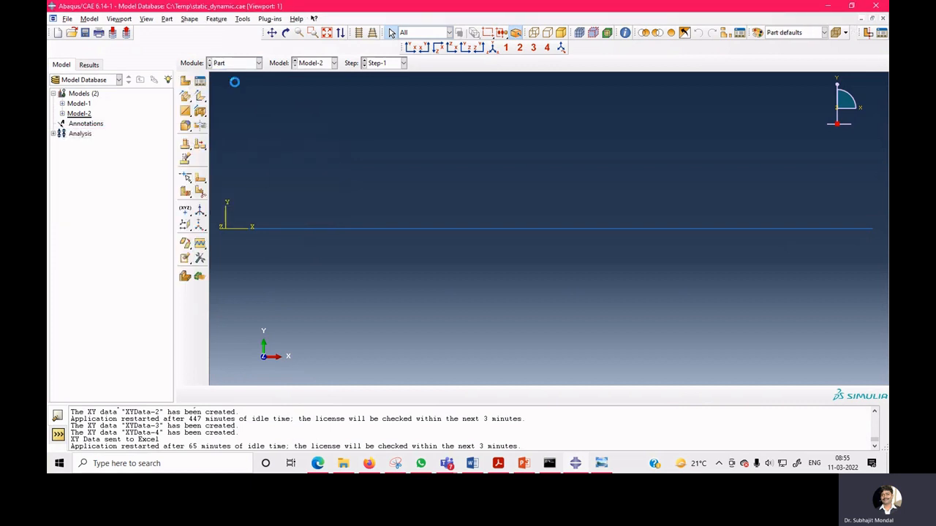
left_click(236, 65)
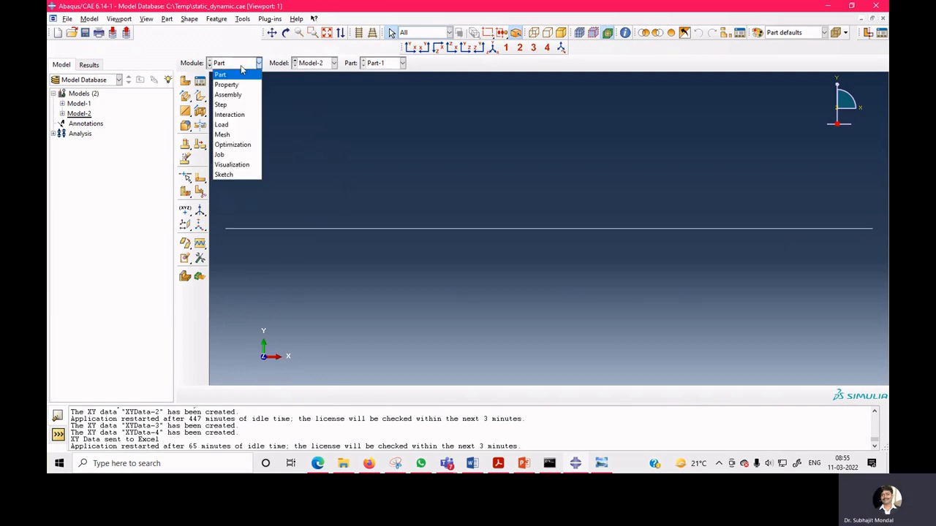
left_click(239, 86)
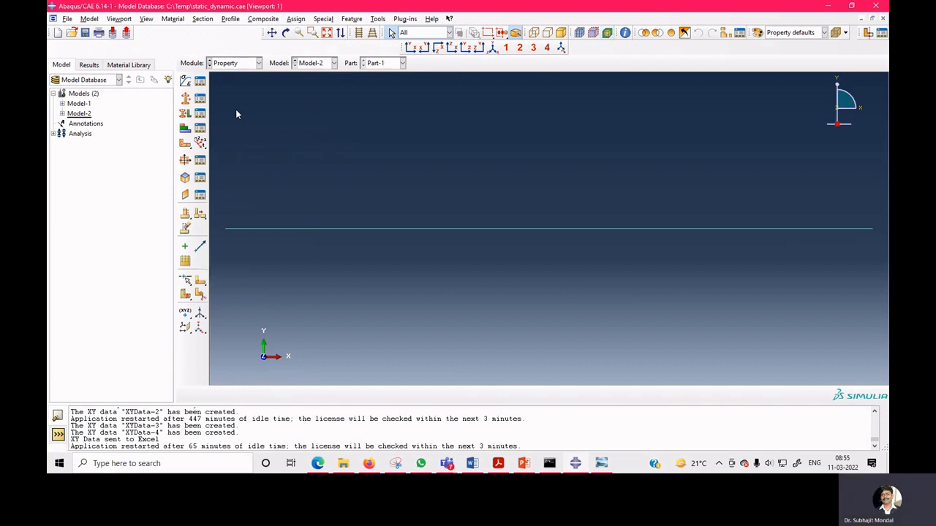
left_click(234, 65)
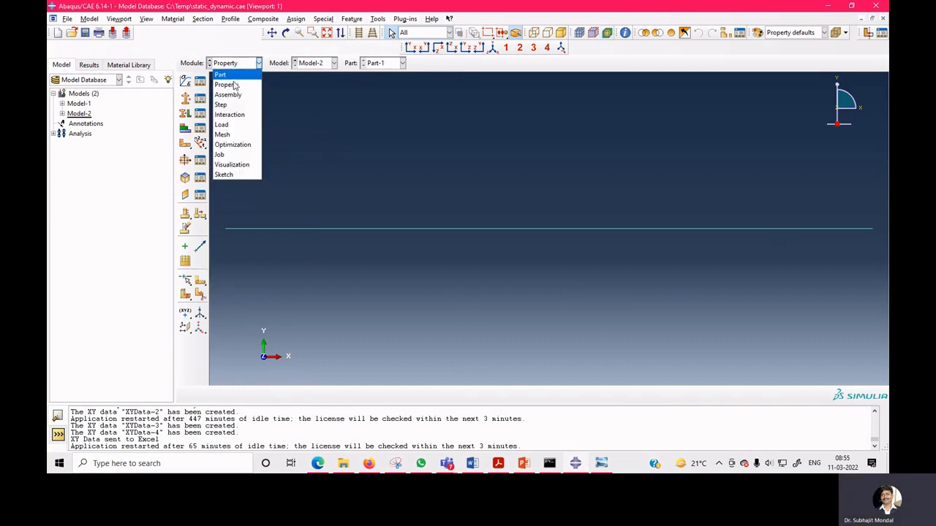
left_click(234, 154)
left_click(454, 270)
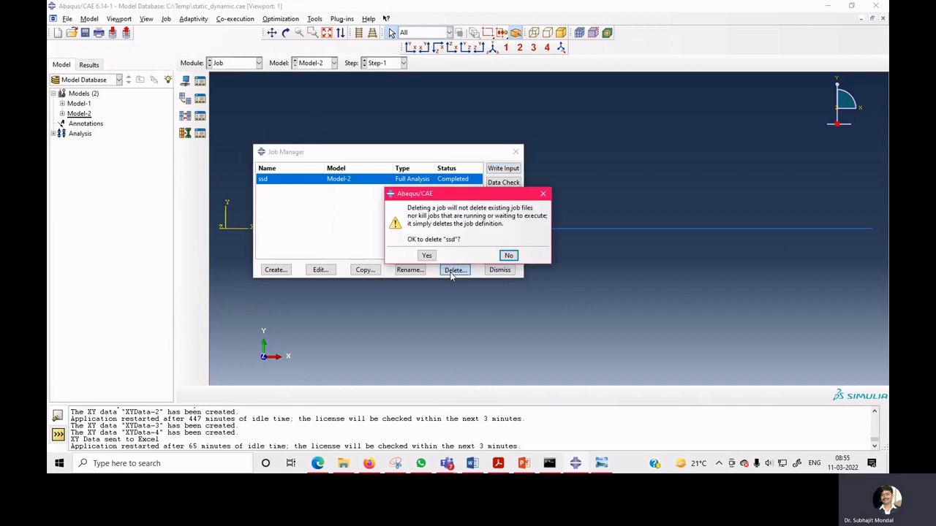
left_click(424, 255)
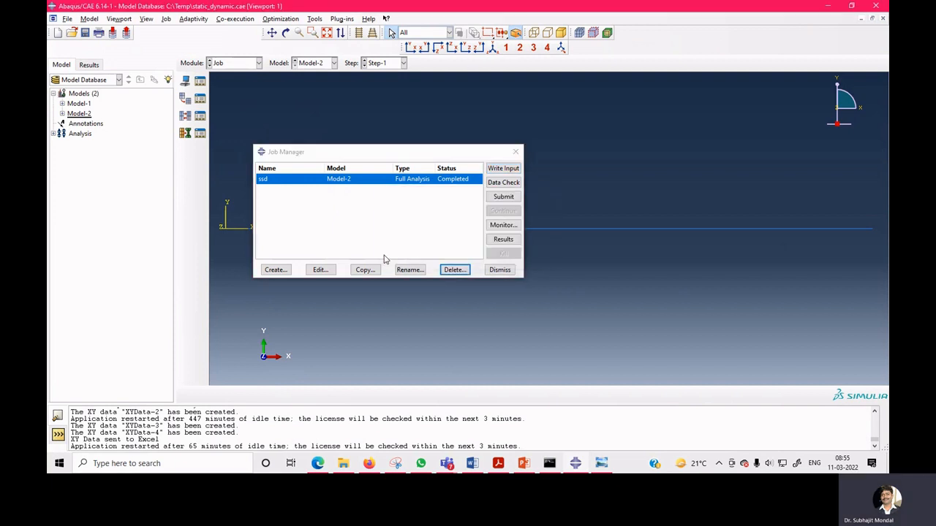
Create a full-analysis job named SSD_noDamping for Model-2.
left_click(276, 271)
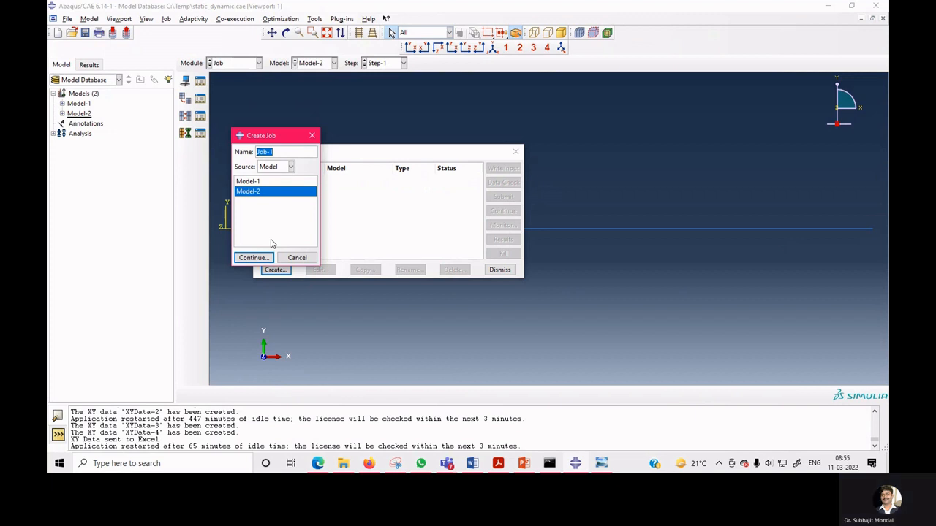
type("SSD")
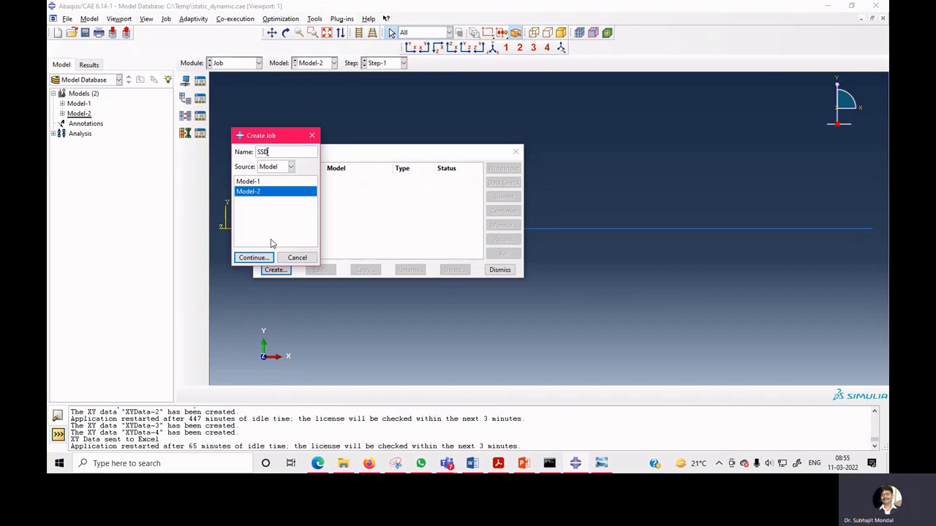
type("_noDamping")
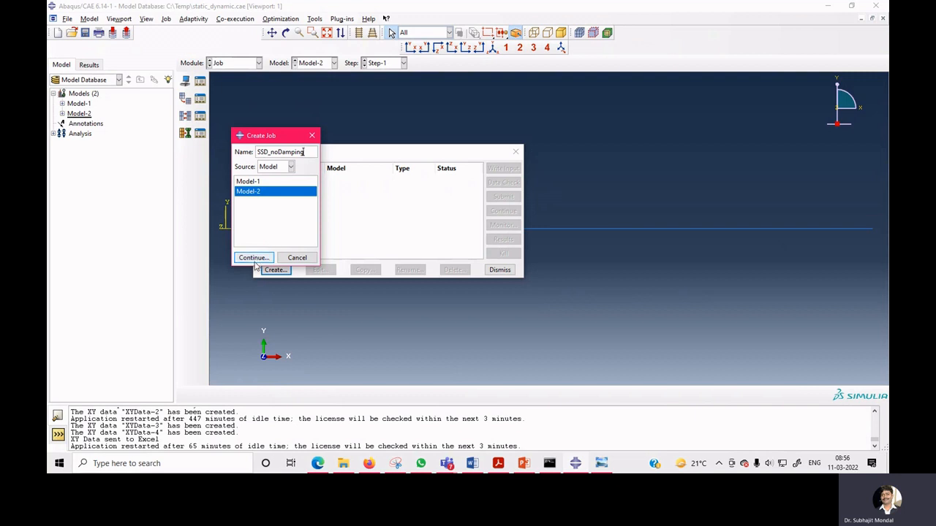
left_click(252, 259)
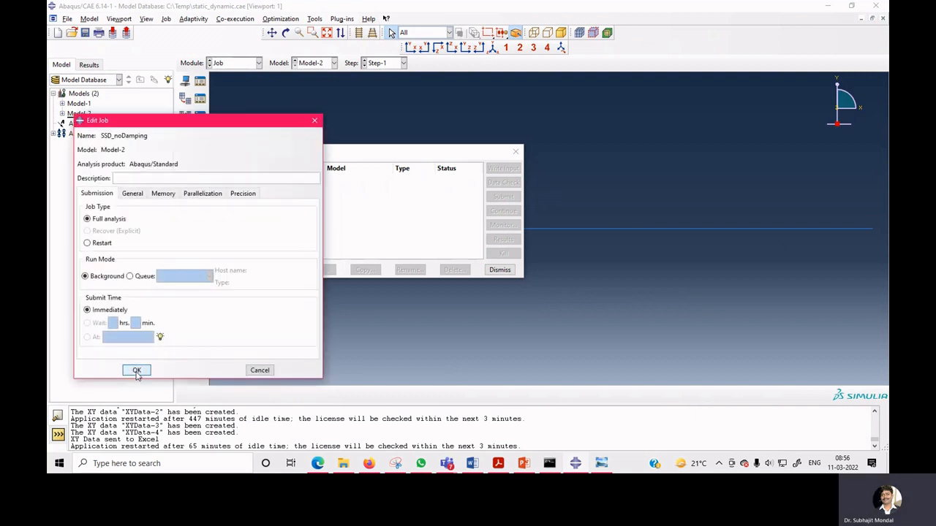
left_click(137, 368)
Submit the SSD_noDamping job, allowing existing job files to be overwritten.
left_click(503, 197)
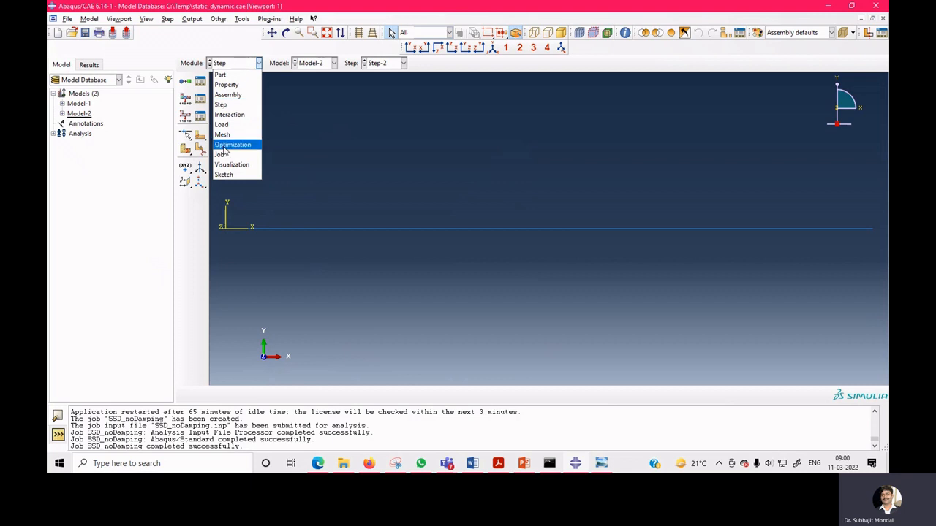
left_click(227, 155)
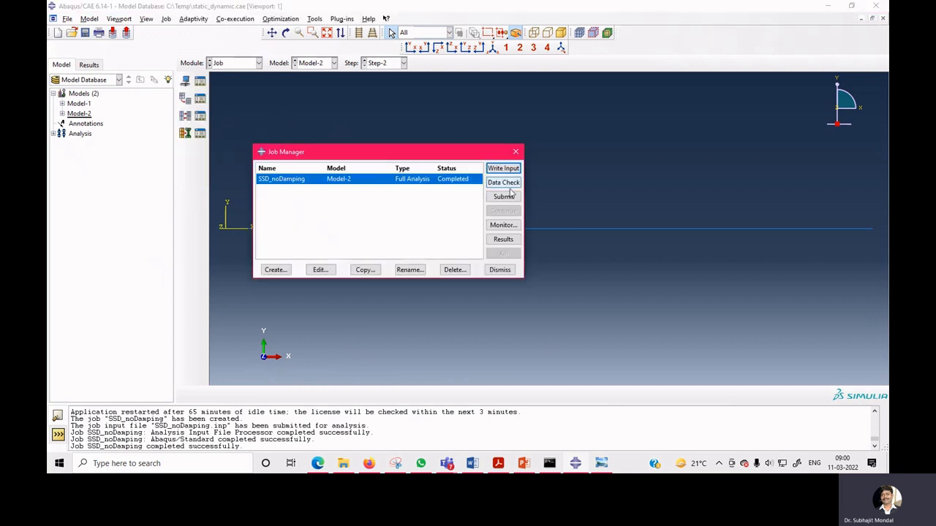
left_click(509, 196)
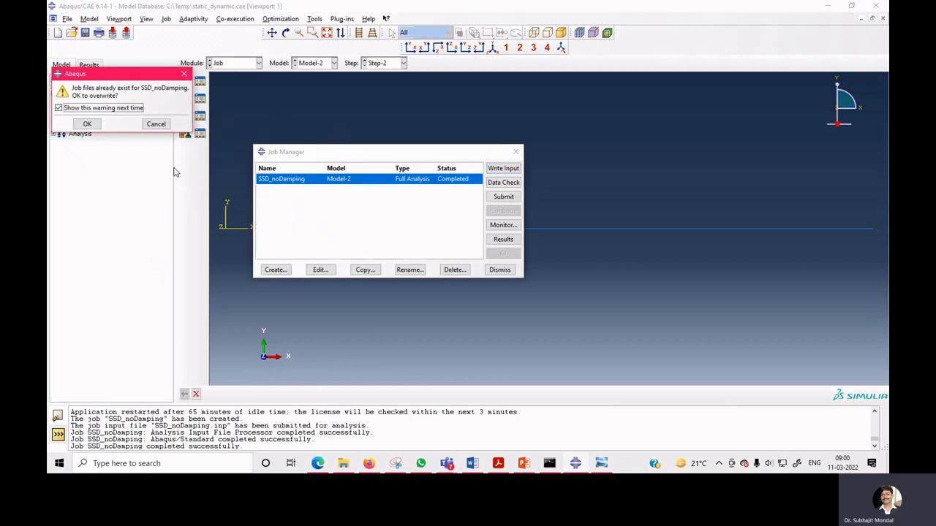
left_click(88, 125)
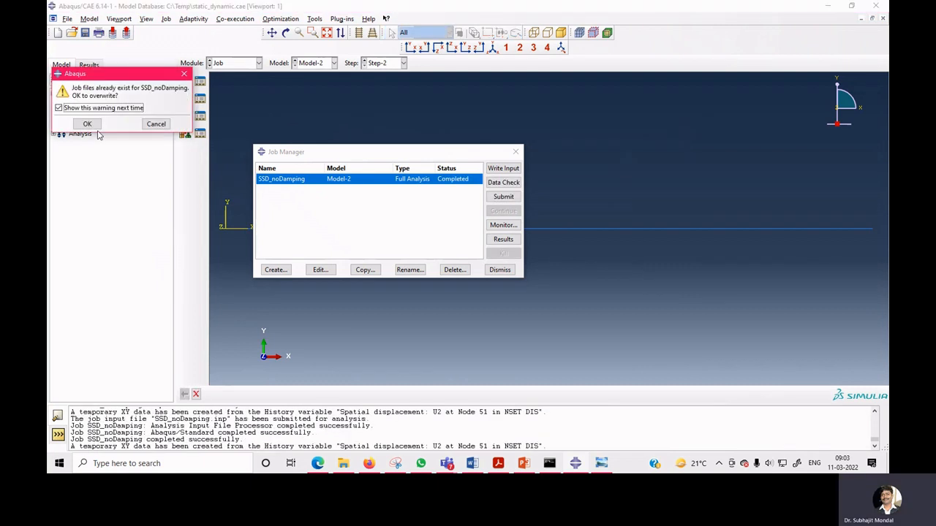
key("Return")
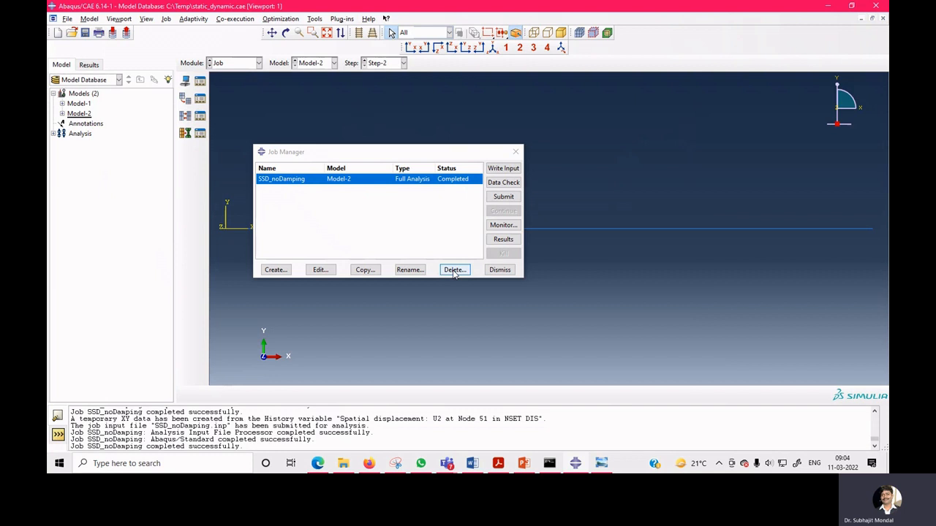
Open the job results and plot the ODB history output U2 at Node 51 in NSET DIS against frequency.
left_click(506, 241)
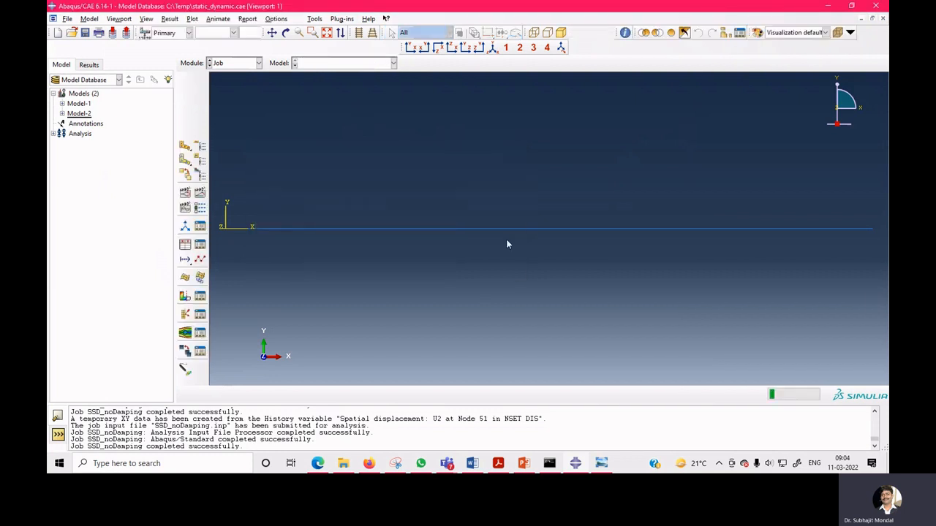
left_click(182, 247)
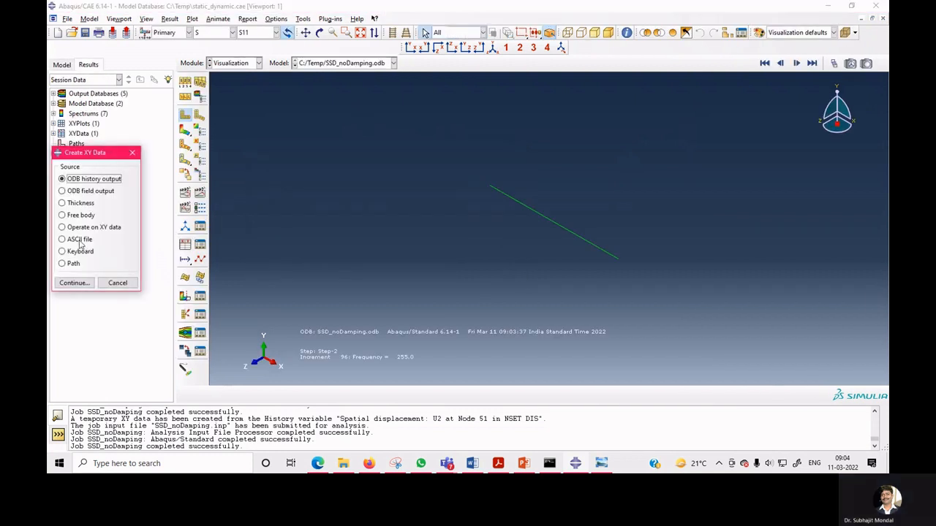
left_click(75, 284)
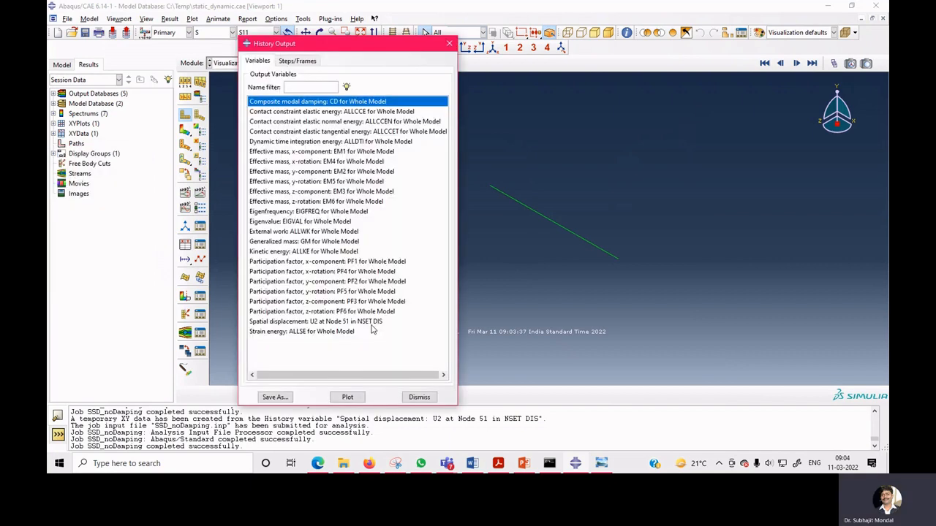
left_click(350, 322)
left_click(347, 397)
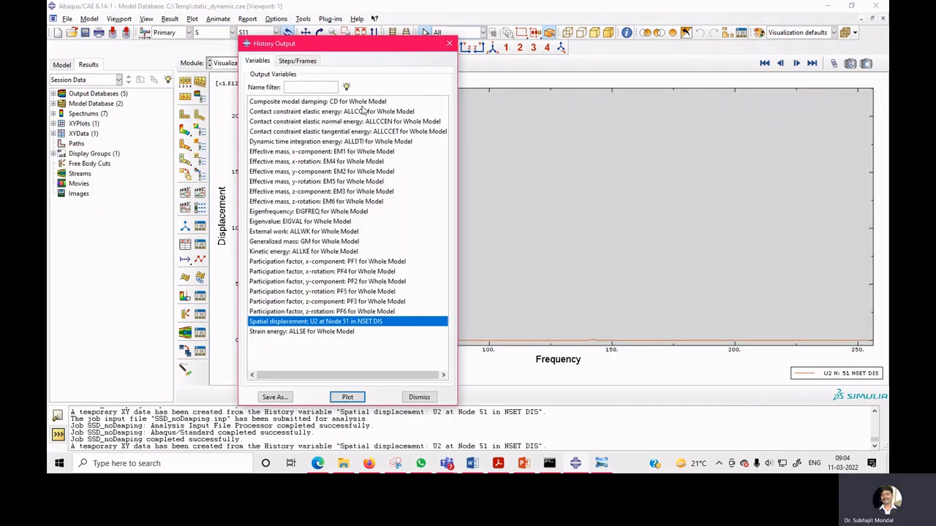
left_click_drag(358, 48, 626, 76)
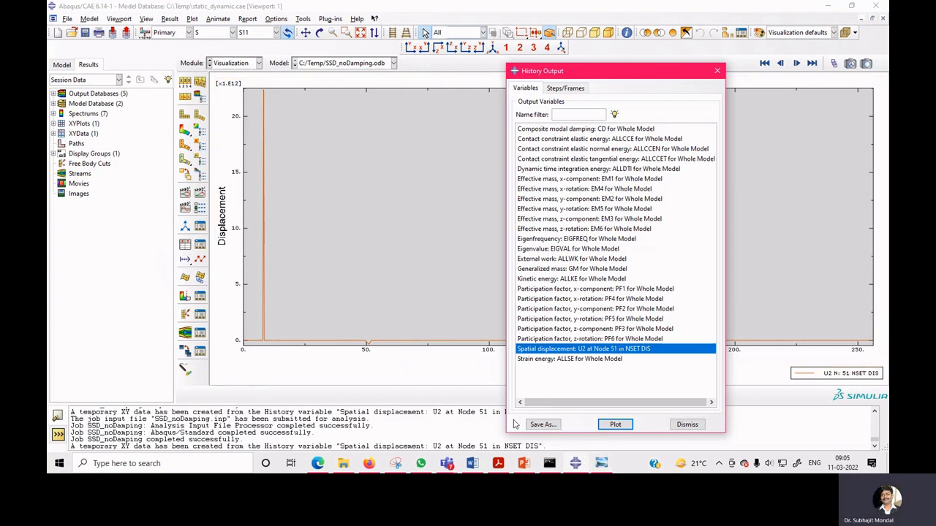
Save the U2 history as XY data using the abs(XY) operation, close the history output dialog and return to the Step module.
left_click(543, 425)
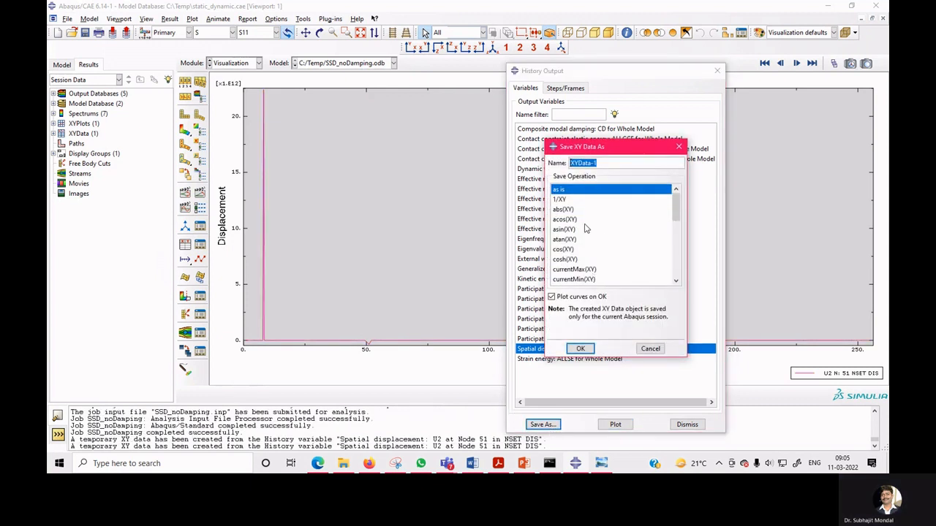
left_click(568, 210)
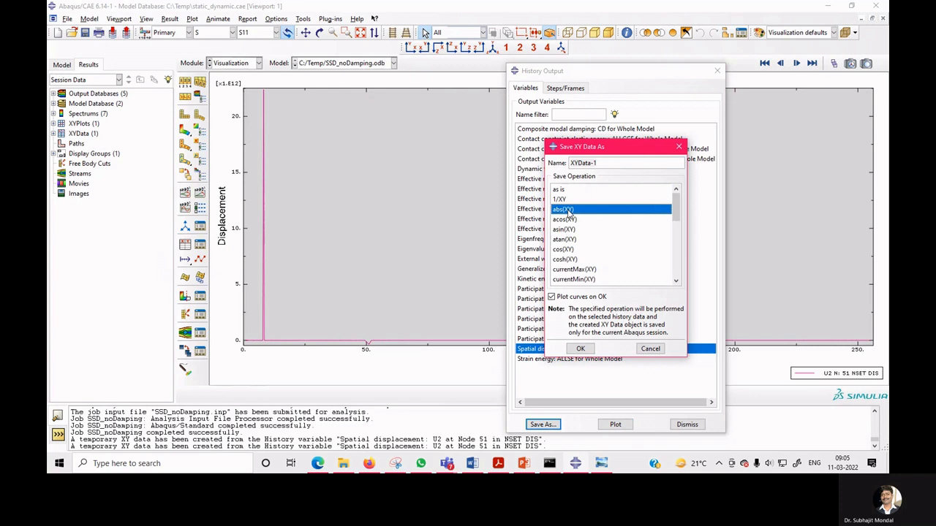
left_click(582, 348)
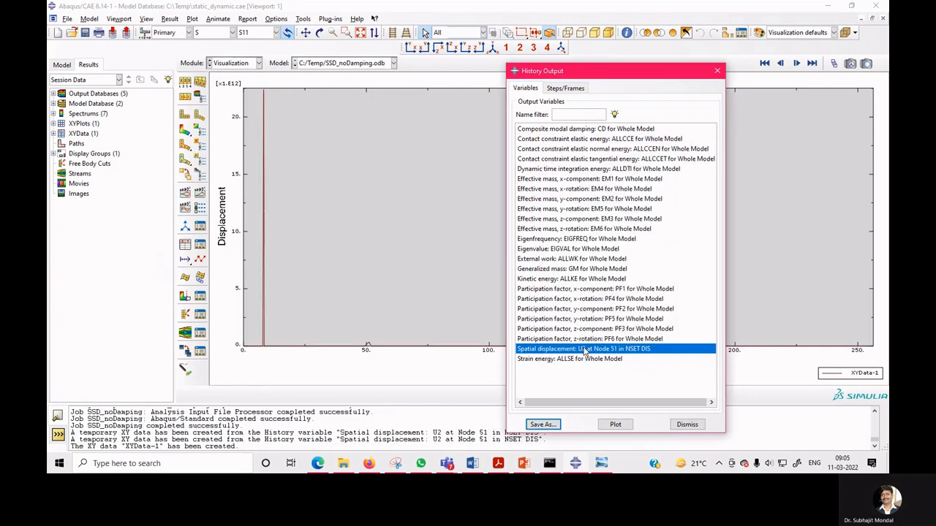
left_click(683, 424)
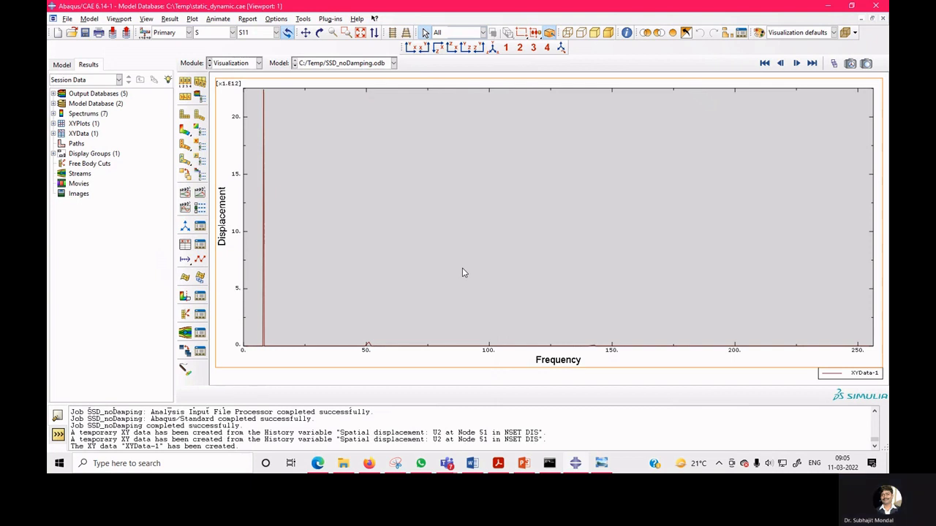
left_click(249, 63)
left_click(230, 107)
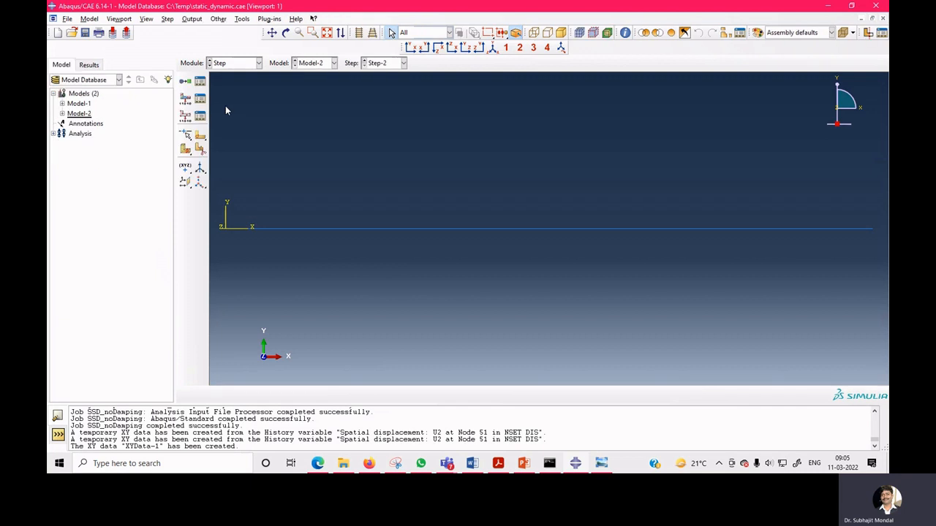
Edit Step-2 to use direct modal damping for modes 1 to 5 with a critical damping fraction of 0.01.
left_click(201, 81)
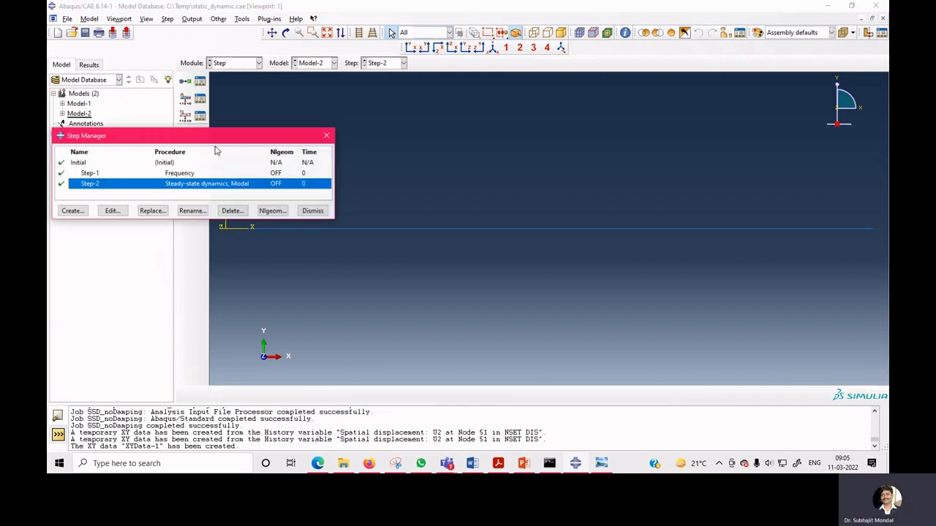
left_click(112, 210)
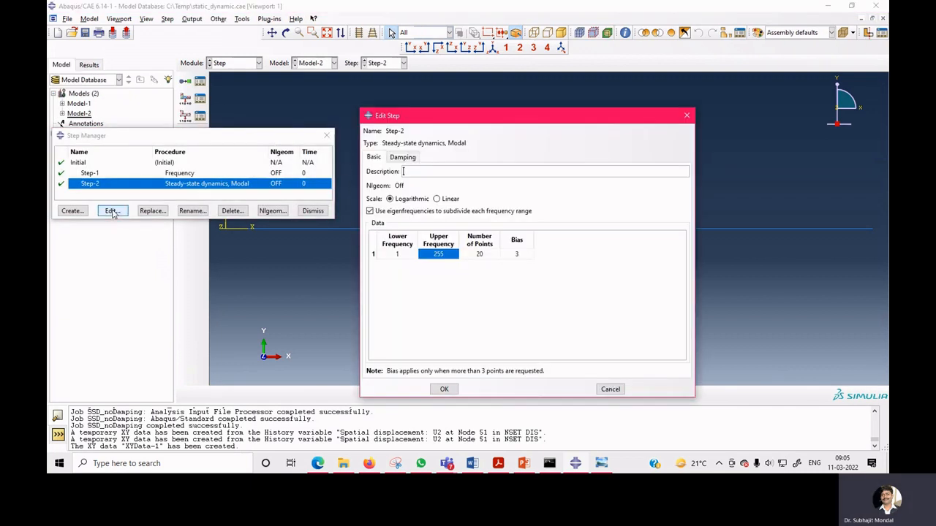
left_click(402, 156)
left_click(448, 189)
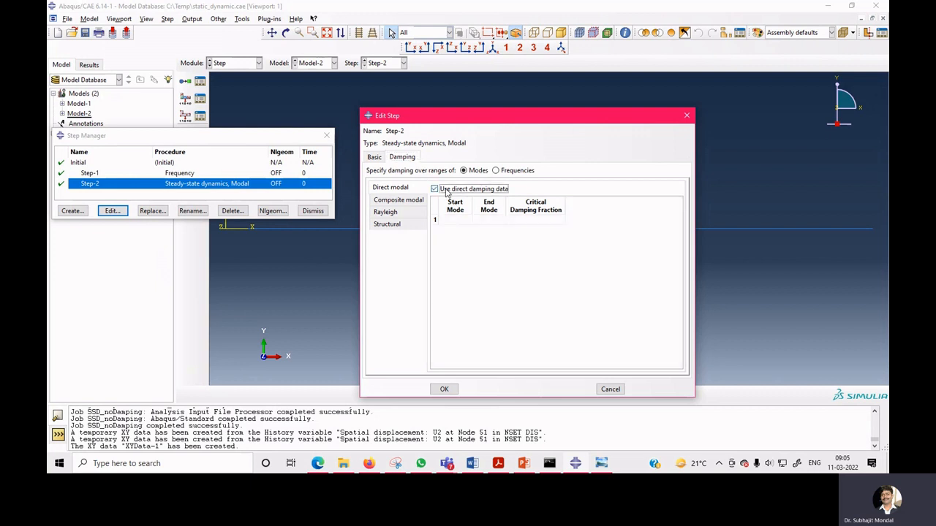
left_click(454, 220)
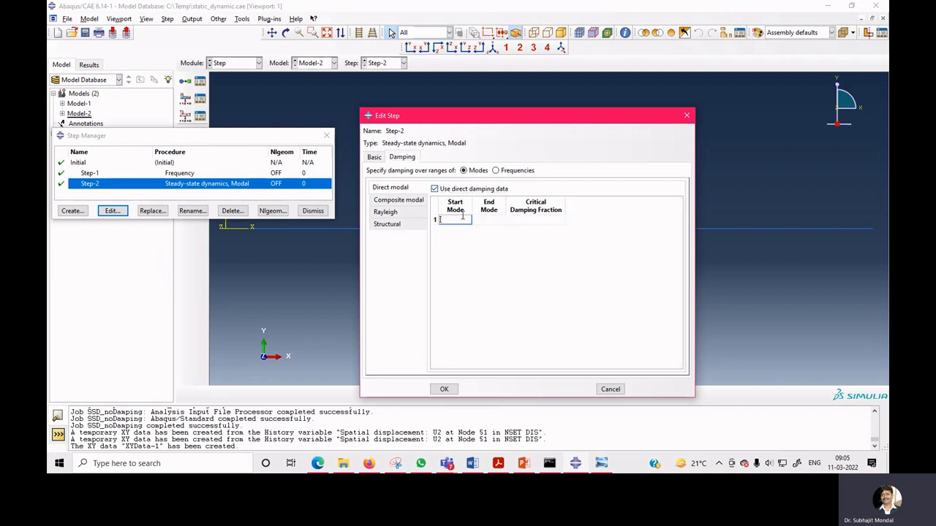
type("1")
left_click(485, 221)
type("5")
left_click(539, 222)
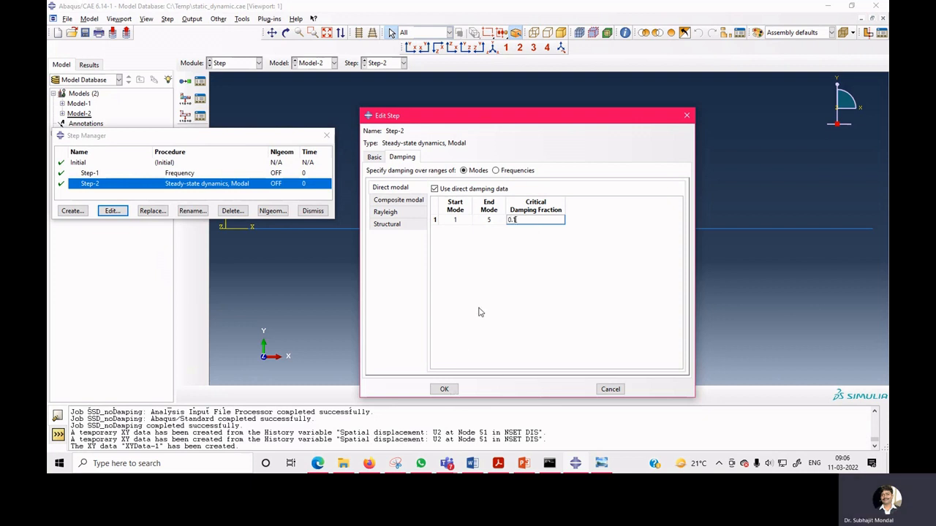
left_click(513, 220)
type("01")
left_click(444, 389)
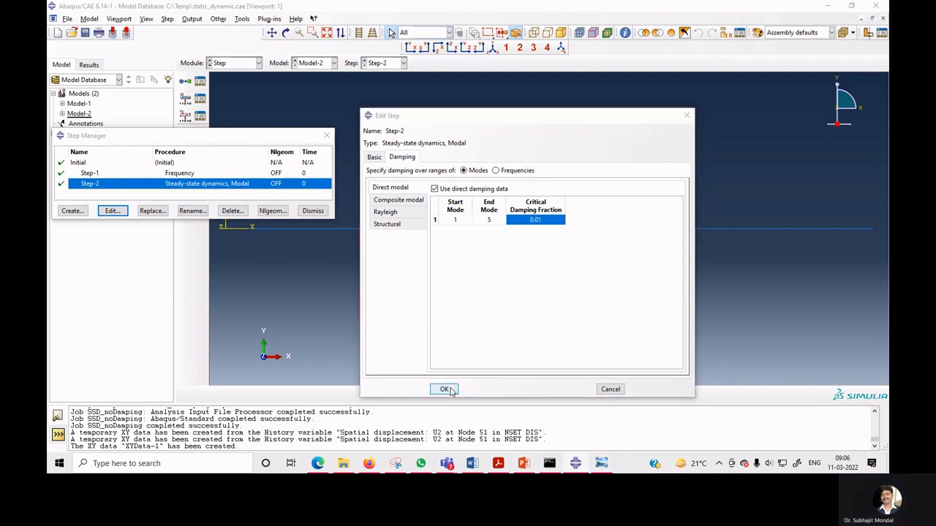
left_click(311, 211)
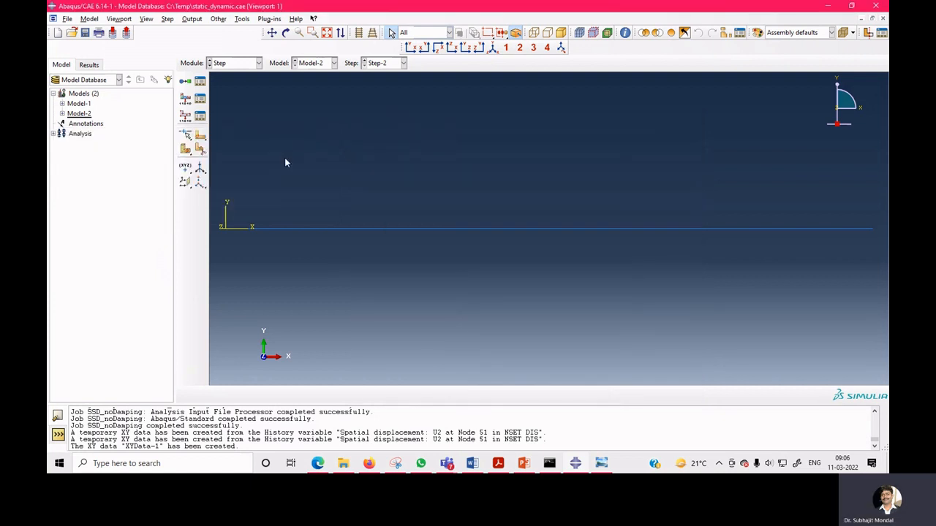
Resubmit the SSD_noDamping job from the Job module, allowing existing job files to be overwritten.
left_click(237, 64)
left_click(227, 151)
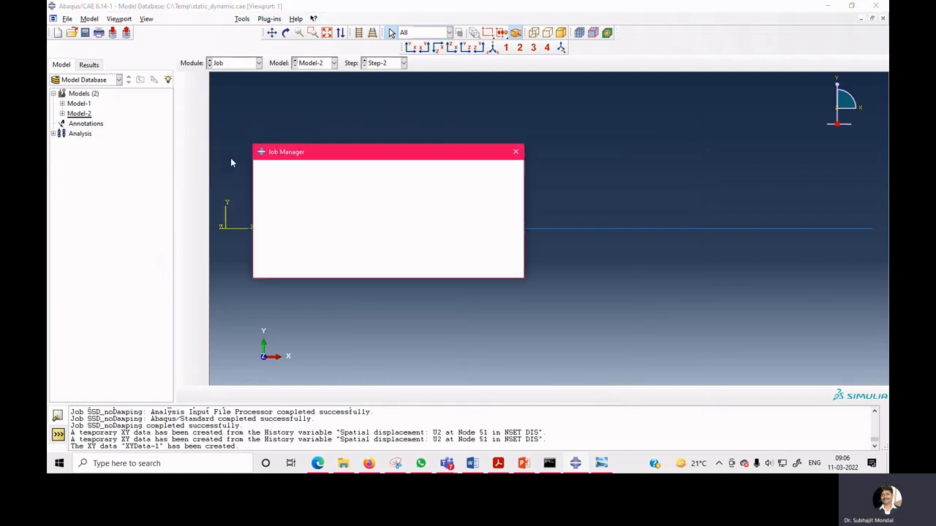
left_click(503, 197)
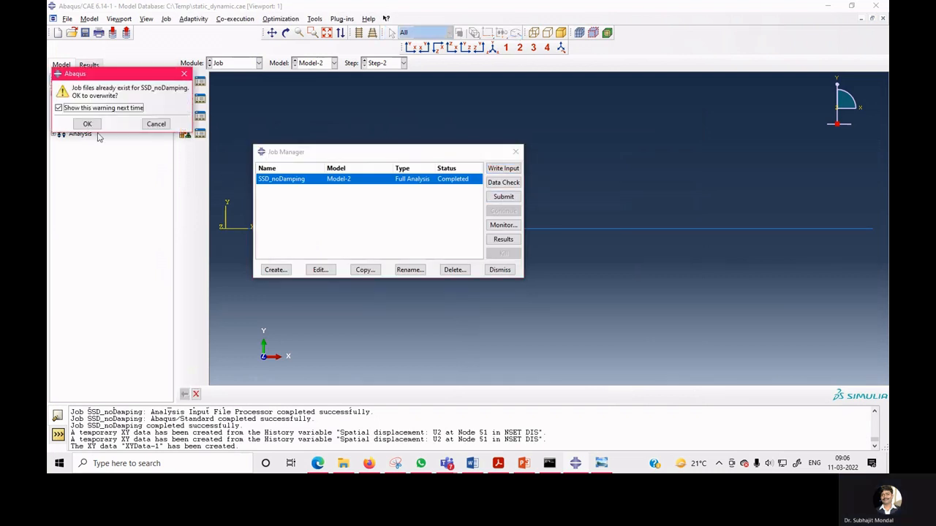
left_click(87, 124)
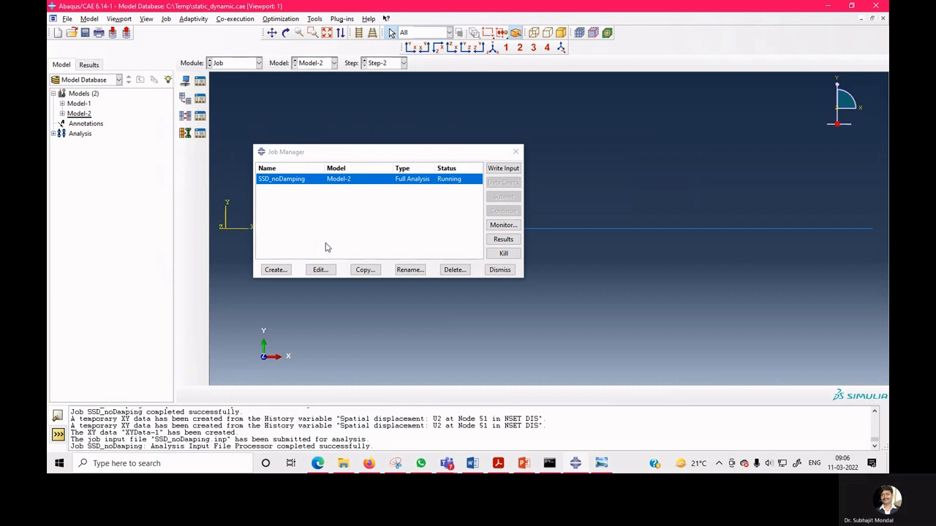
left_click(500, 270)
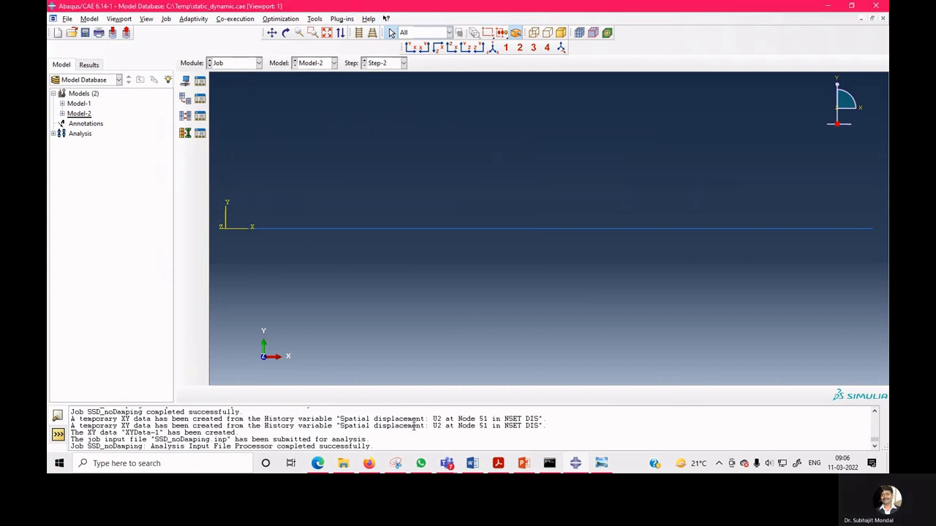
Switch to Visualization and send XYData-1 to Excel with the Excel Utilities plug-in, reviewing the exported chart.
left_click(233, 64)
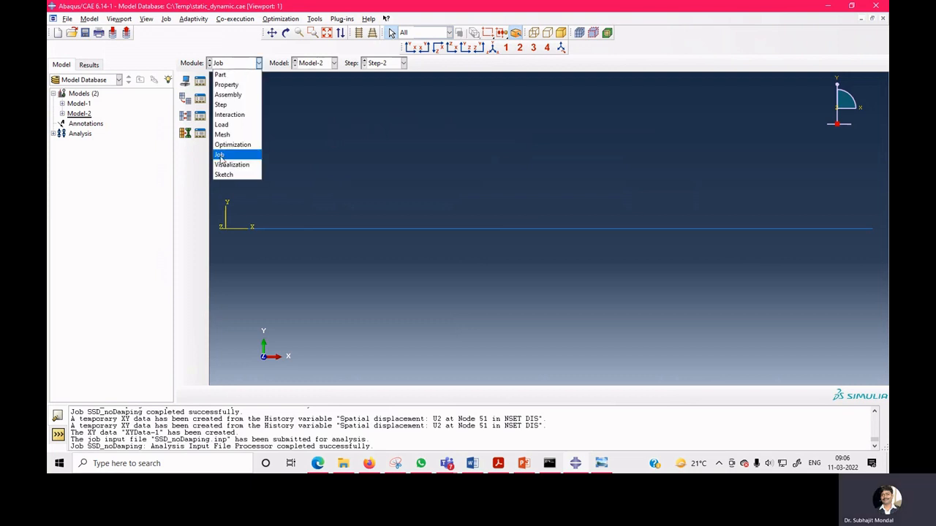
left_click(227, 164)
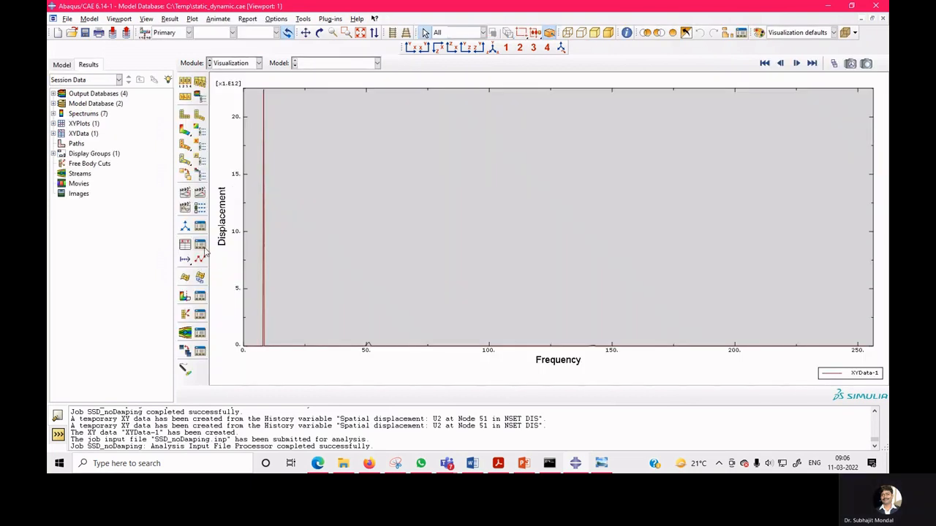
left_click(201, 245)
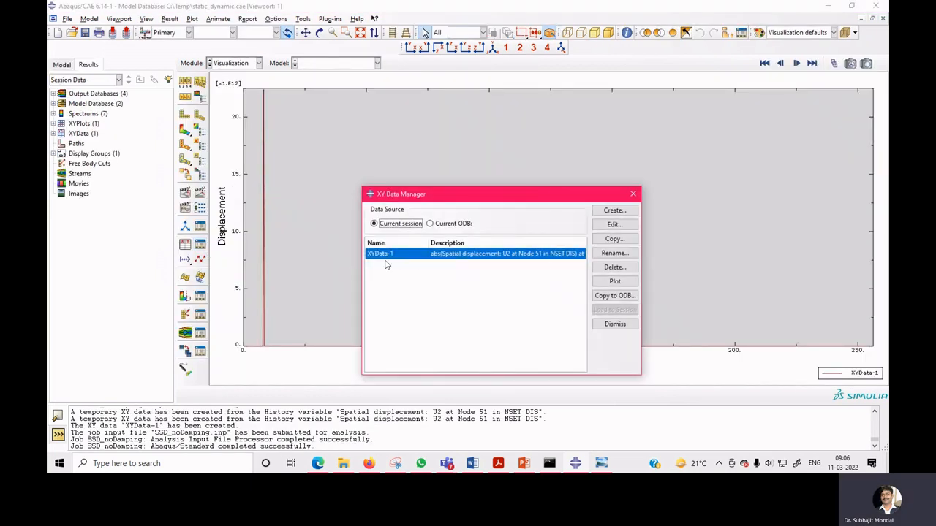
left_click(614, 324)
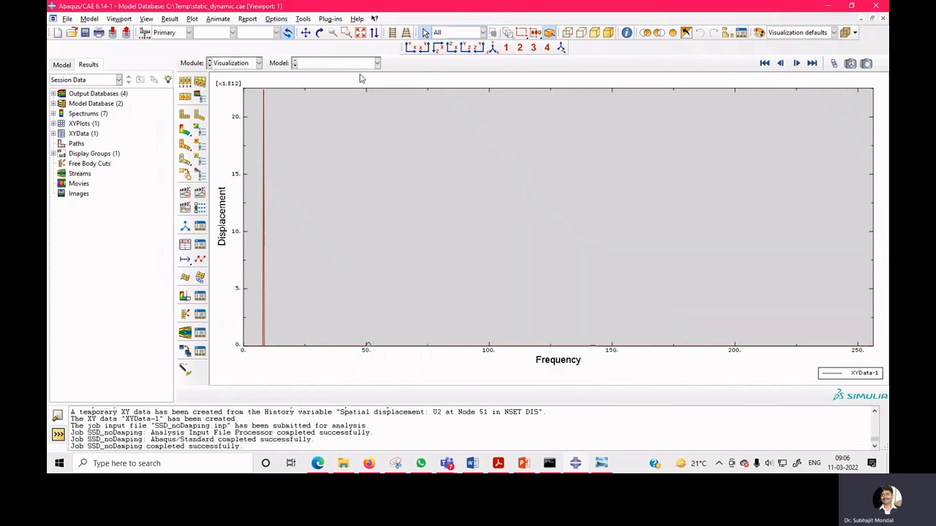
left_click(302, 19)
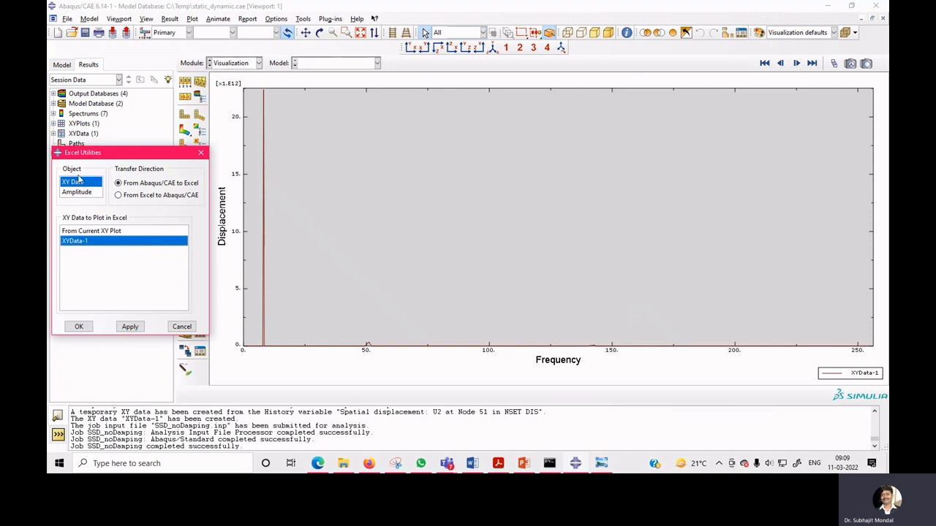
left_click(82, 328)
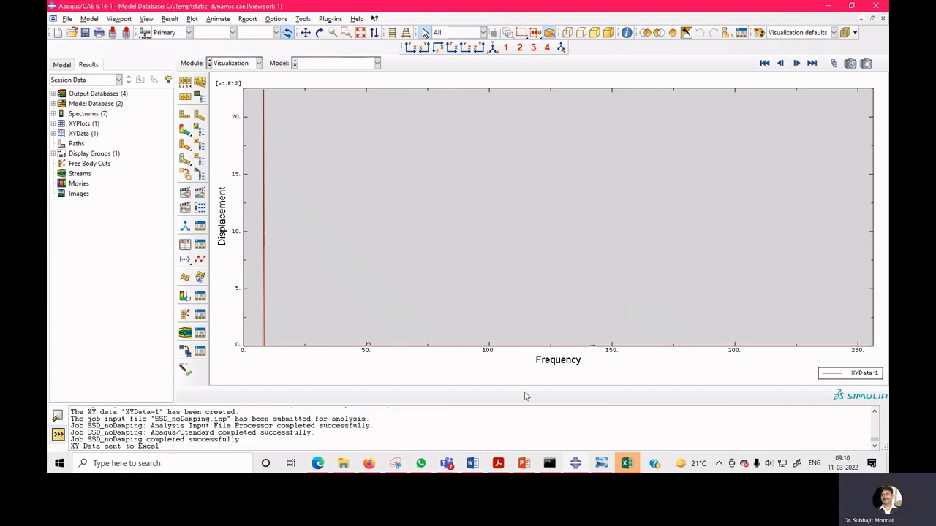
left_click(626, 465)
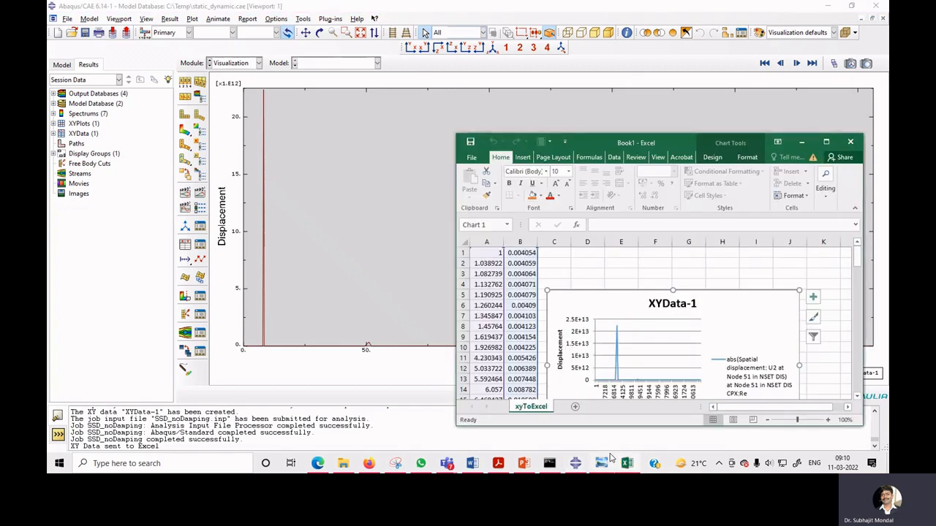
left_click(826, 142)
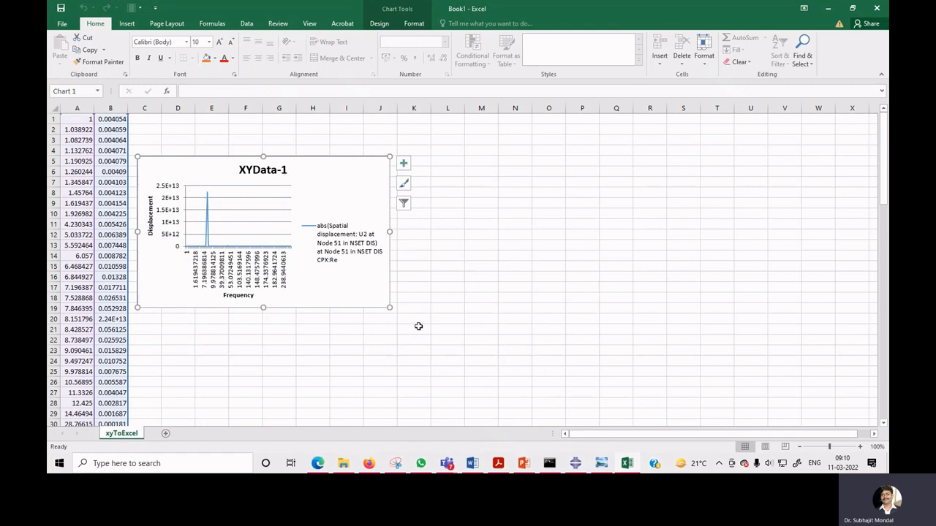
left_click(576, 463)
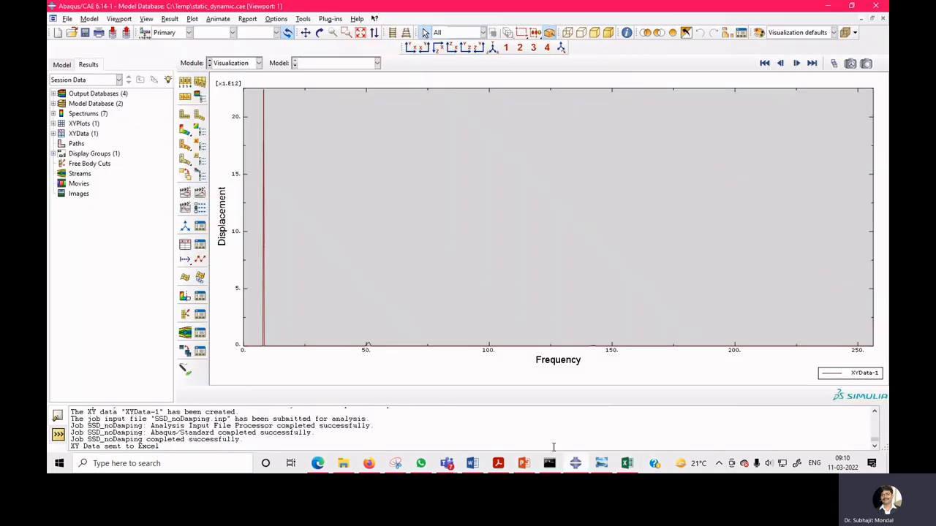
Return to the Job module and open the SSD_noDamping job results.
left_click(236, 65)
left_click(224, 154)
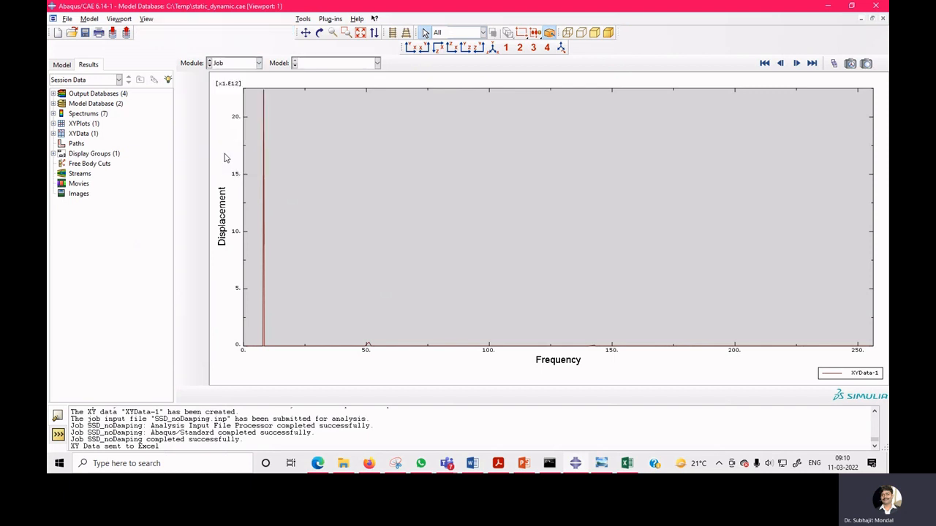
left_click(201, 83)
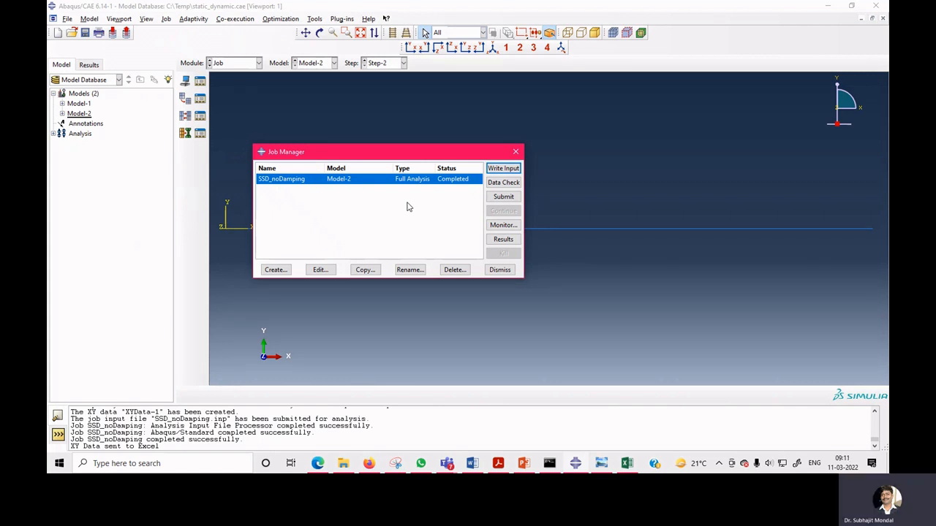
left_click(502, 242)
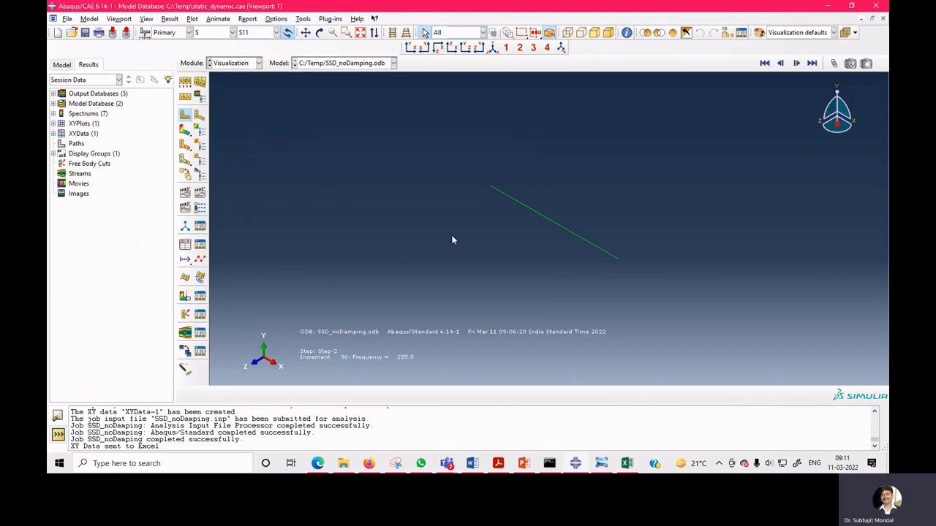
Plot the ODB history output U2 at Node 51 in NSET DIS against frequency and close the dialog.
left_click(186, 247)
left_click(77, 286)
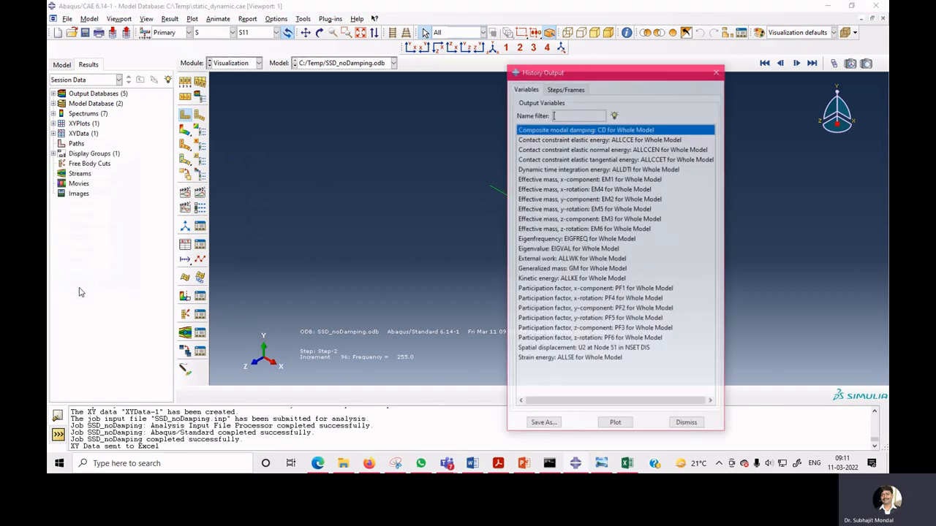
left_click(606, 349)
left_click(615, 424)
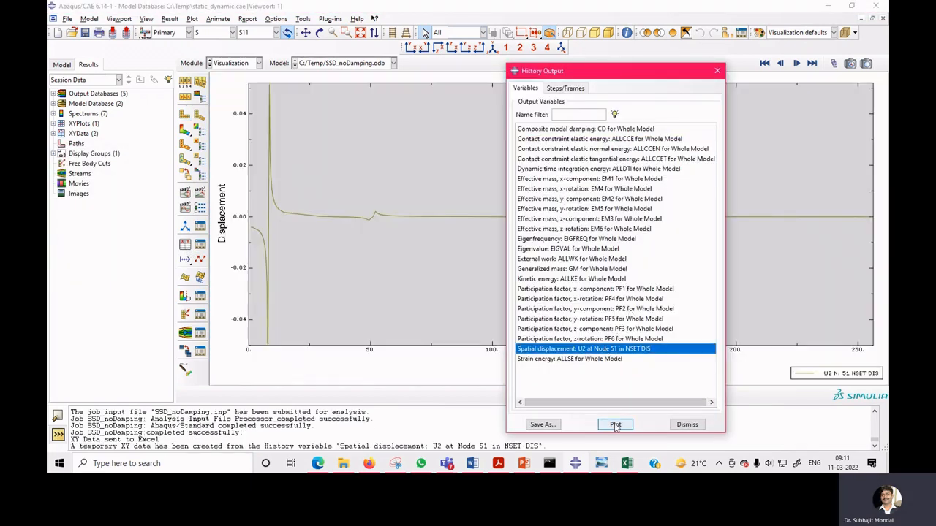
left_click(687, 425)
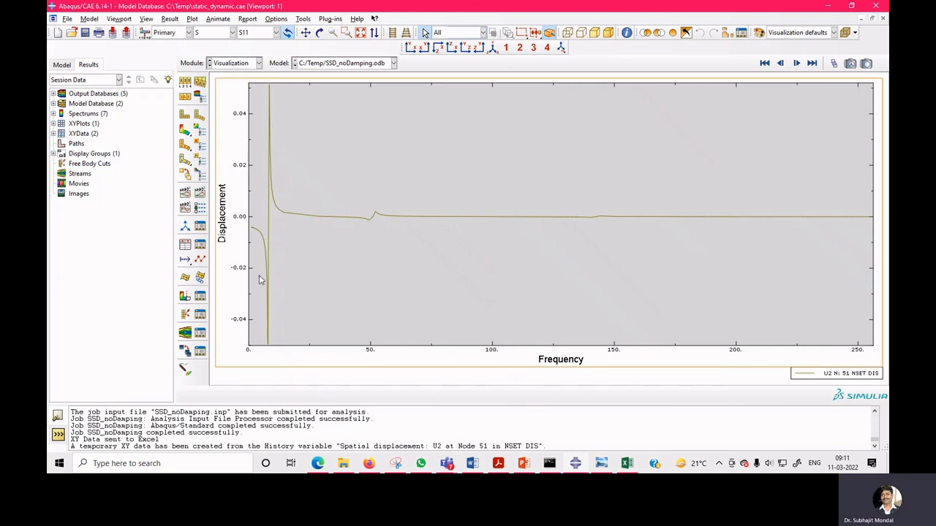
Save the U2 history at Node 51 as XY data with the abs(XY) operation and close the history output dialog.
left_click(186, 246)
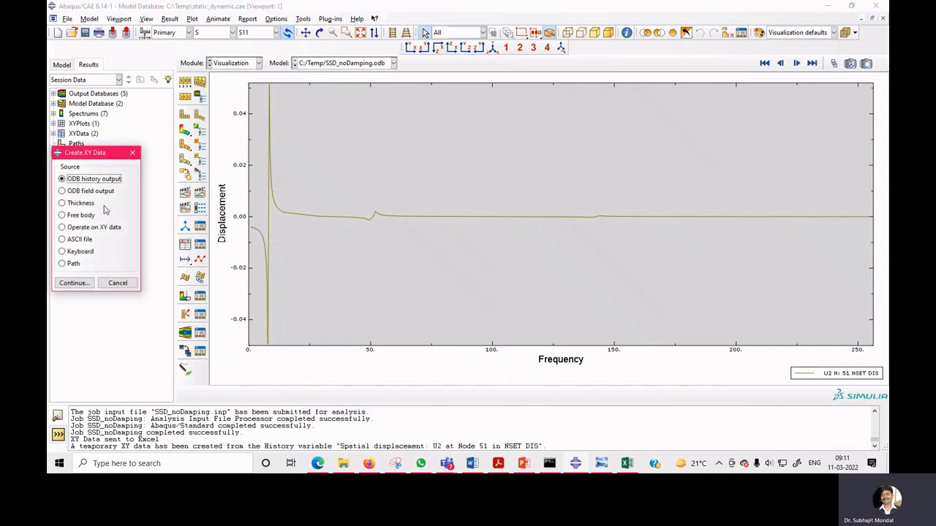
left_click(75, 283)
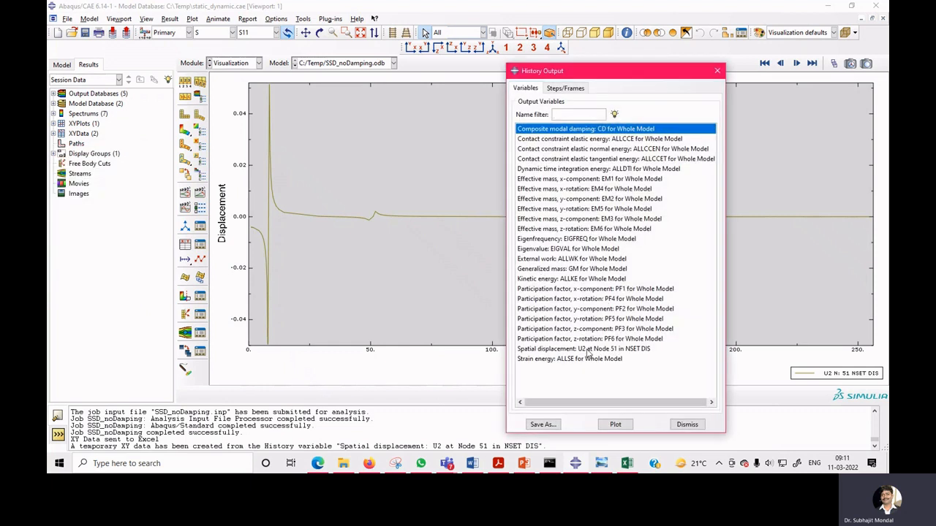
left_click(587, 349)
left_click(544, 425)
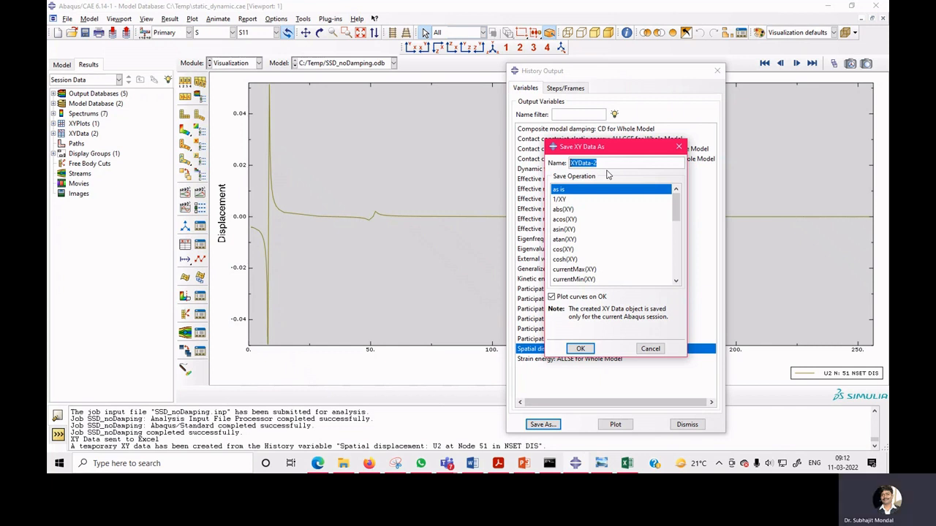
left_click(568, 209)
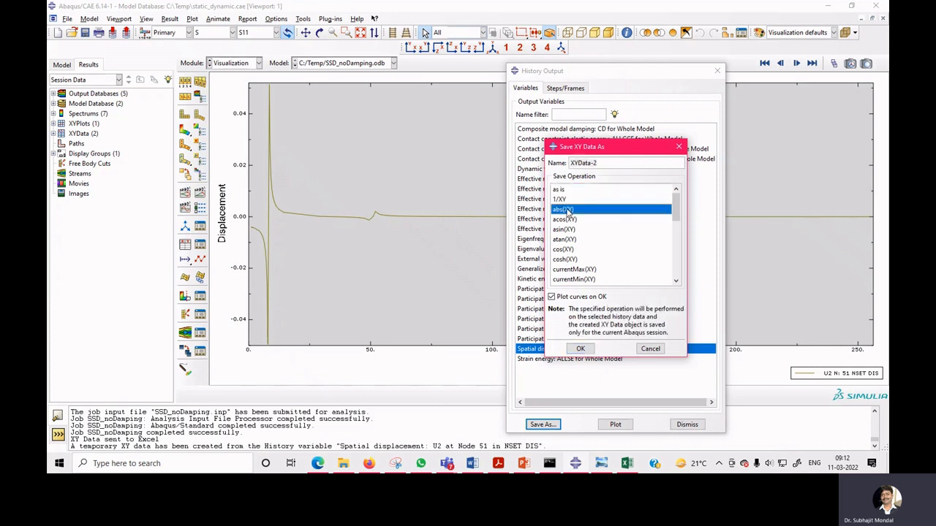
left_click(580, 348)
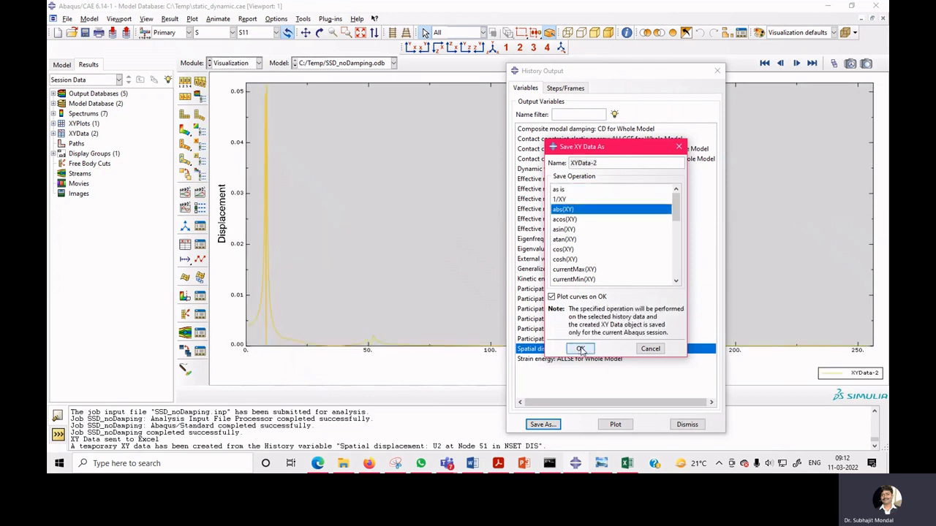
left_click(687, 424)
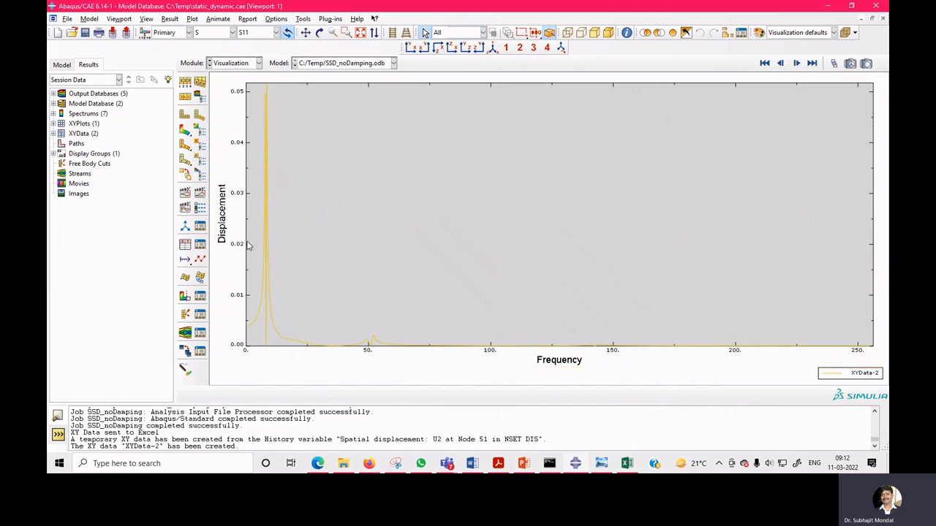
Send XYData-2 to Excel with the Excel Utilities plug-in and review the exported chart.
left_click(313, 20)
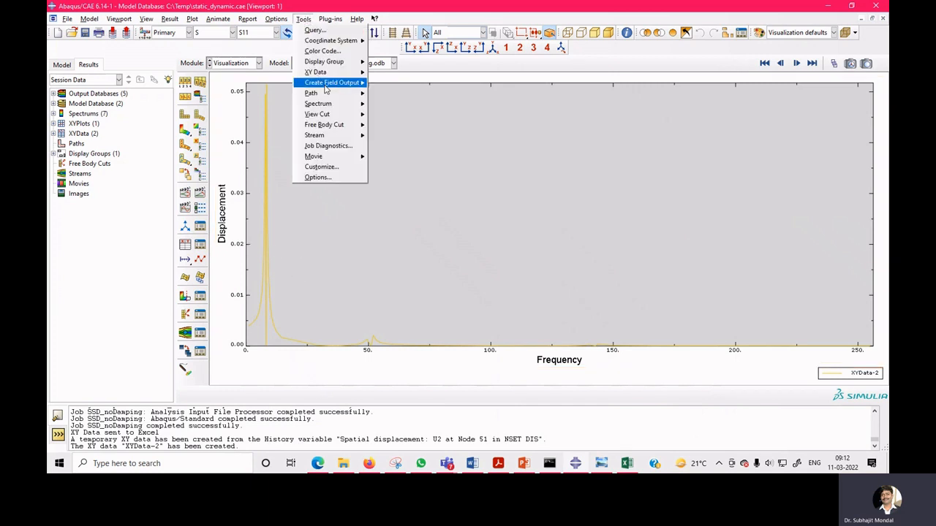
mouse_move(332, 22)
mouse_move(344, 44)
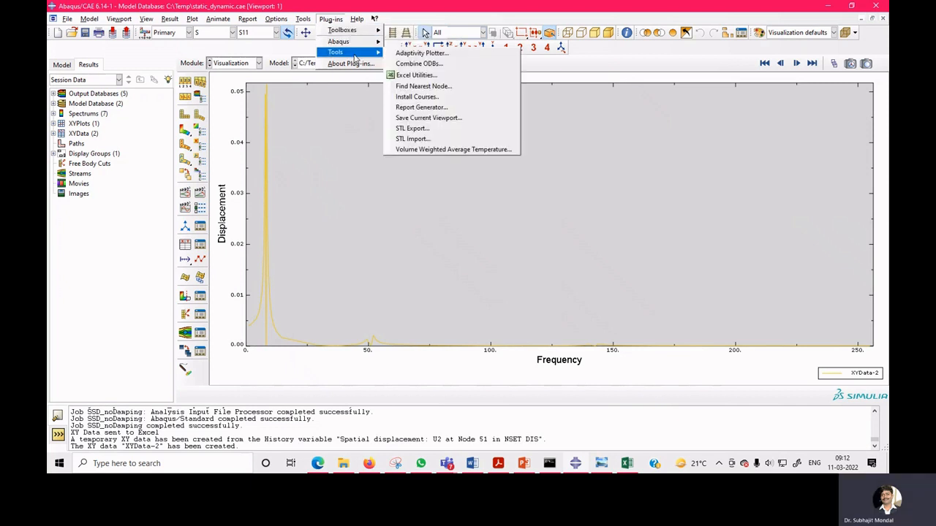
left_click(415, 76)
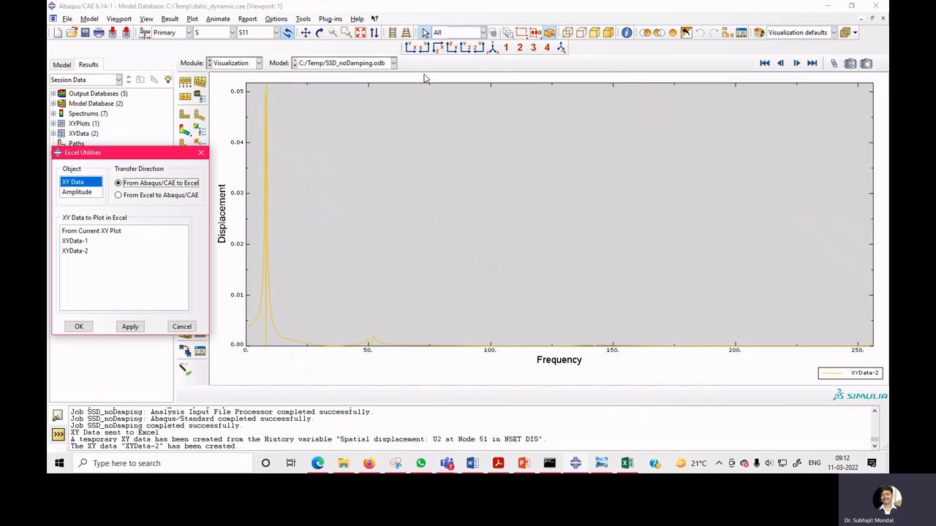
left_click(82, 250)
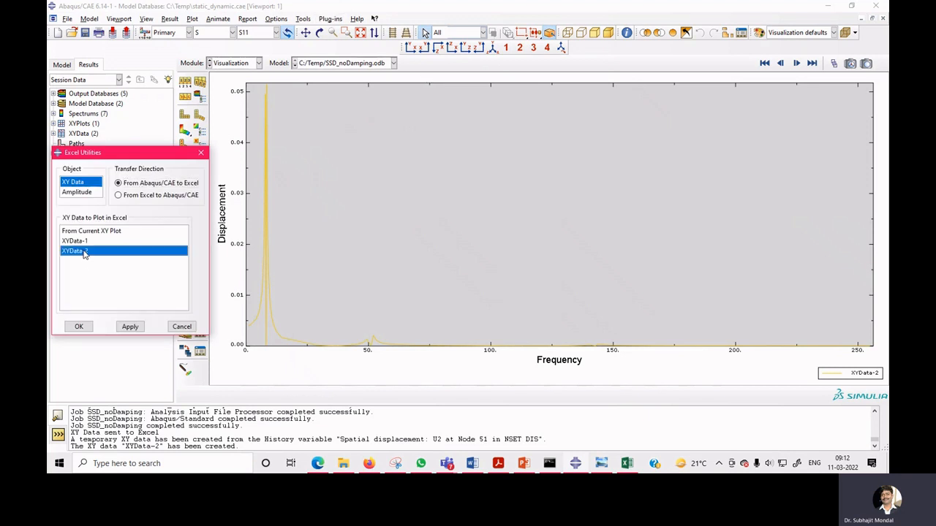
left_click(88, 331)
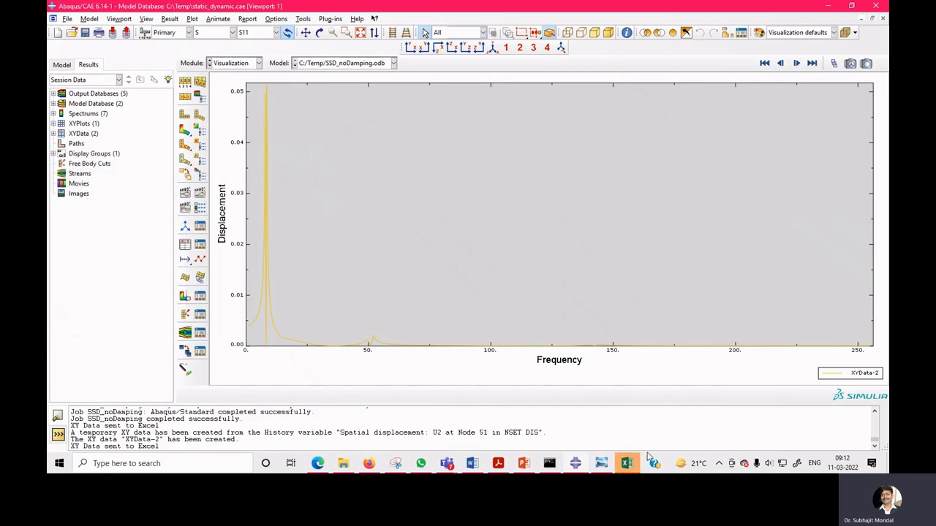
mouse_move(629, 462)
left_click(667, 430)
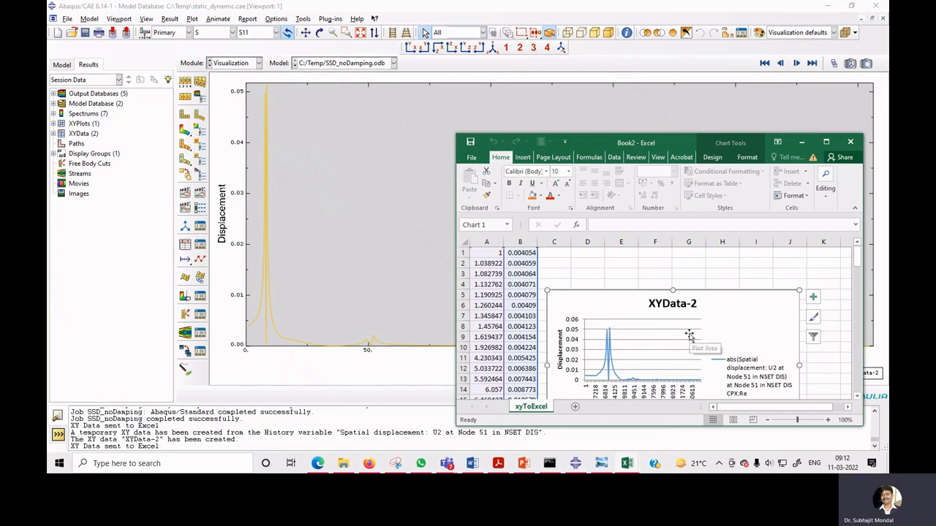
In the Step module, set Step-2's direct modal critical damping fraction for modes 1 to 5 to 0.05.
left_click(239, 65)
left_click(234, 103)
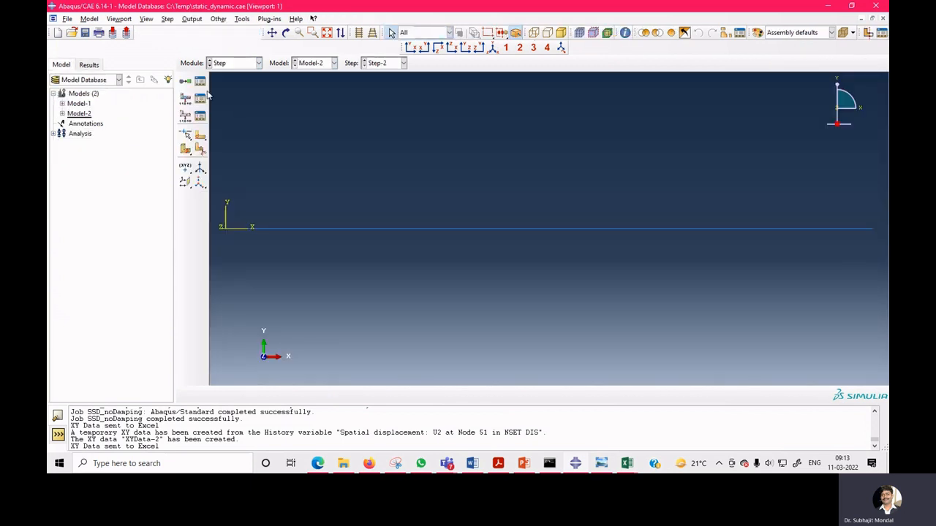
left_click(201, 82)
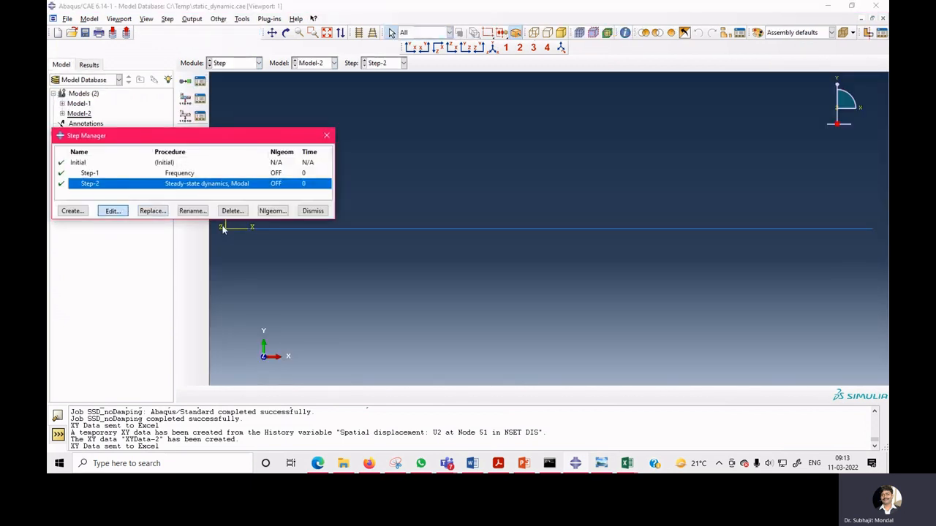
left_click(405, 157)
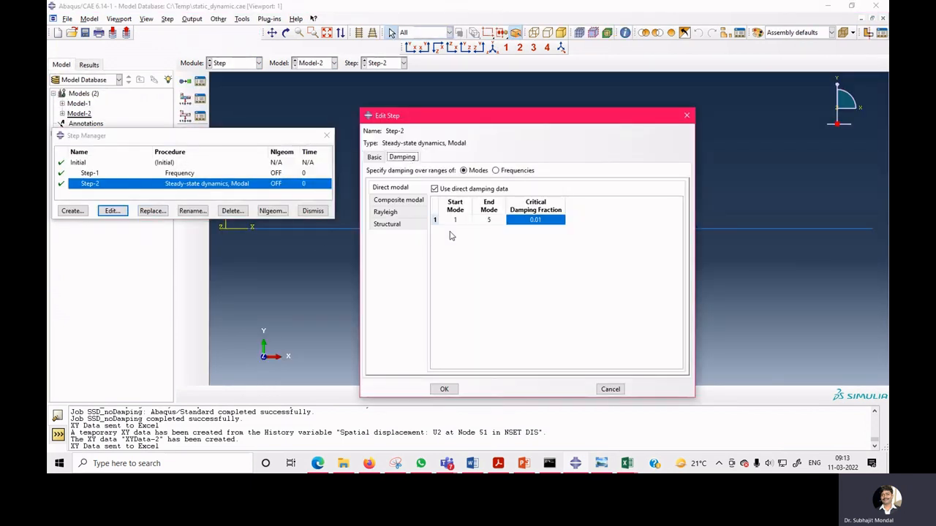
double_click(538, 222)
left_click(527, 221)
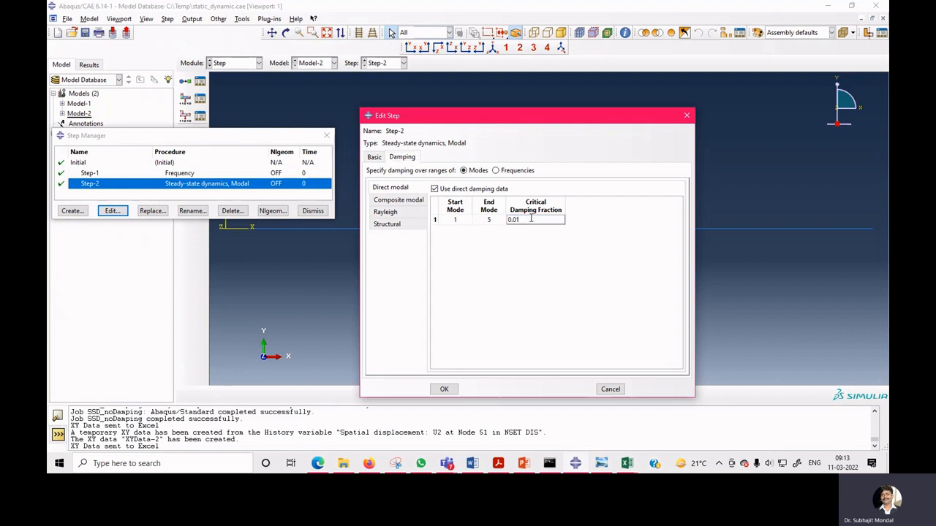
left_click(444, 389)
left_click(313, 211)
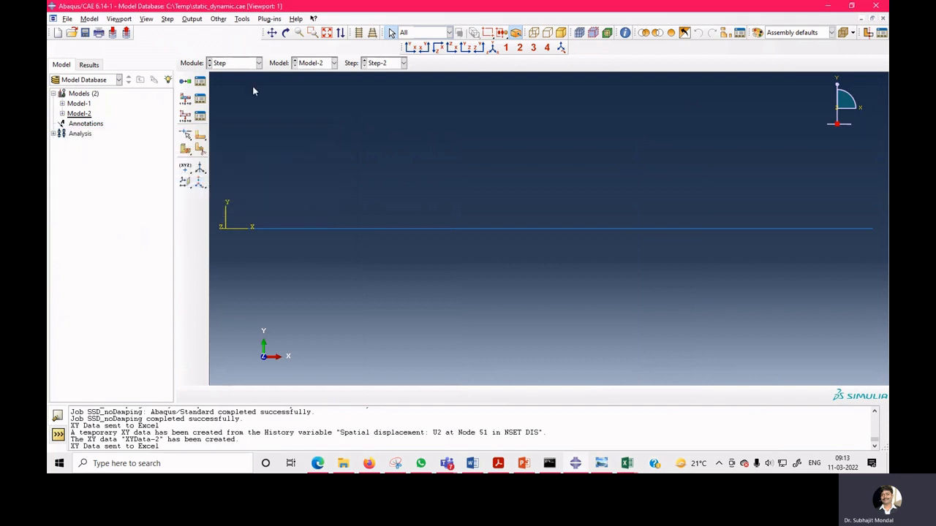
Switch to the Job module and resubmit the SSD_noDamping job.
left_click(234, 63)
left_click(239, 154)
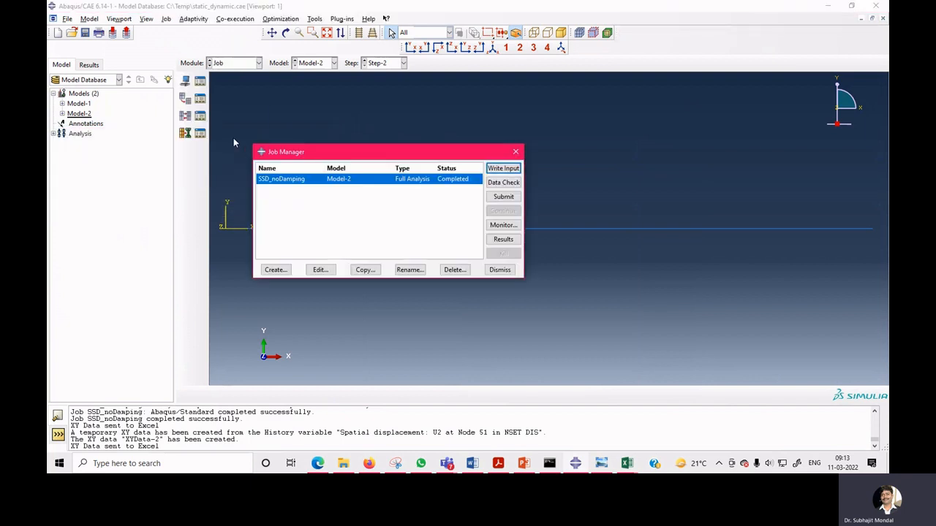
left_click(502, 196)
left_click(87, 124)
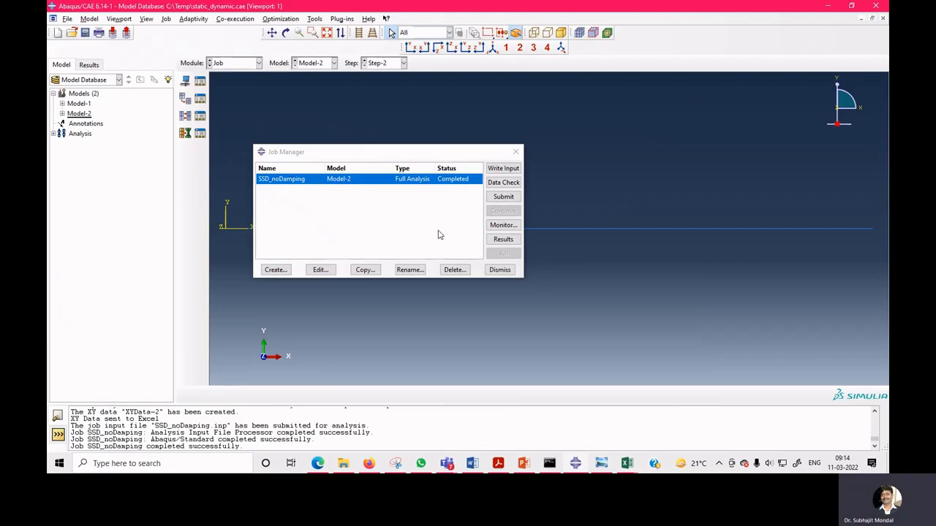
Open the SSD_noDamping job results and plot the history output U2 at Node 51 in NSET DIS.
left_click(503, 240)
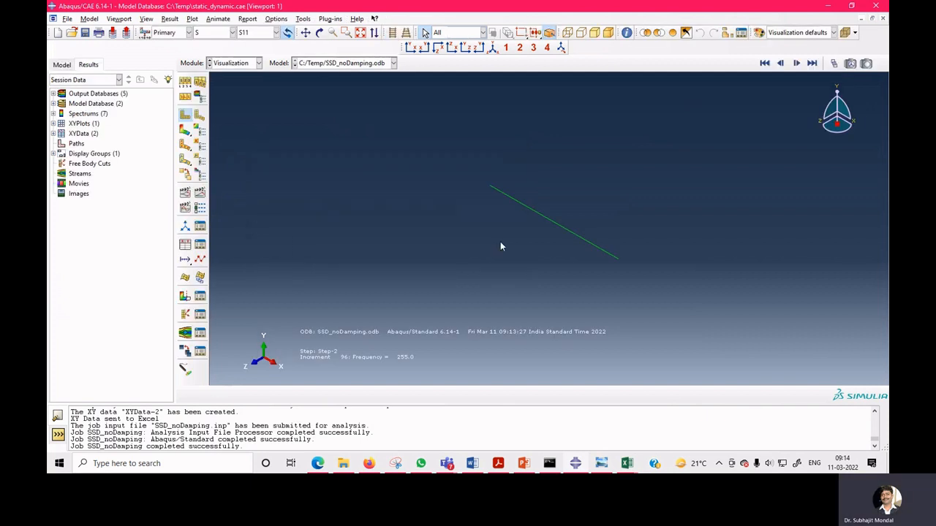
left_click(184, 246)
left_click(76, 282)
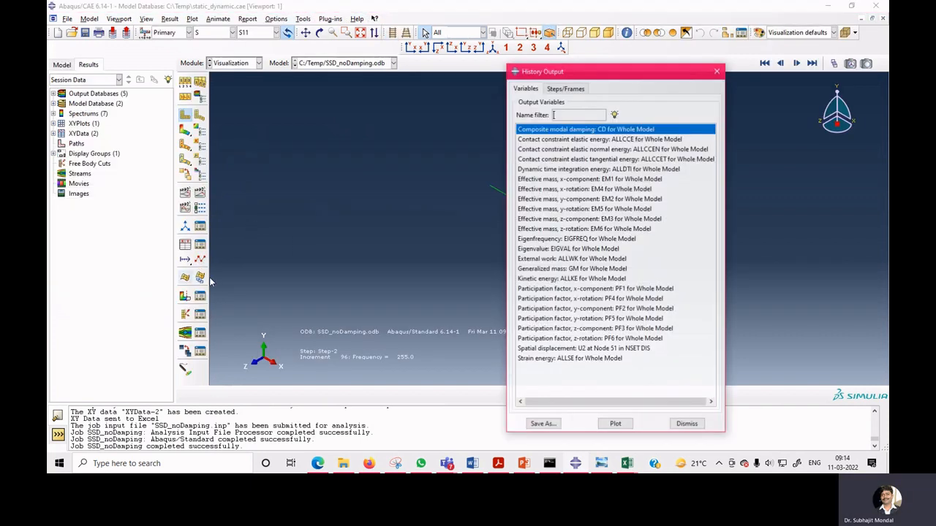
left_click(618, 349)
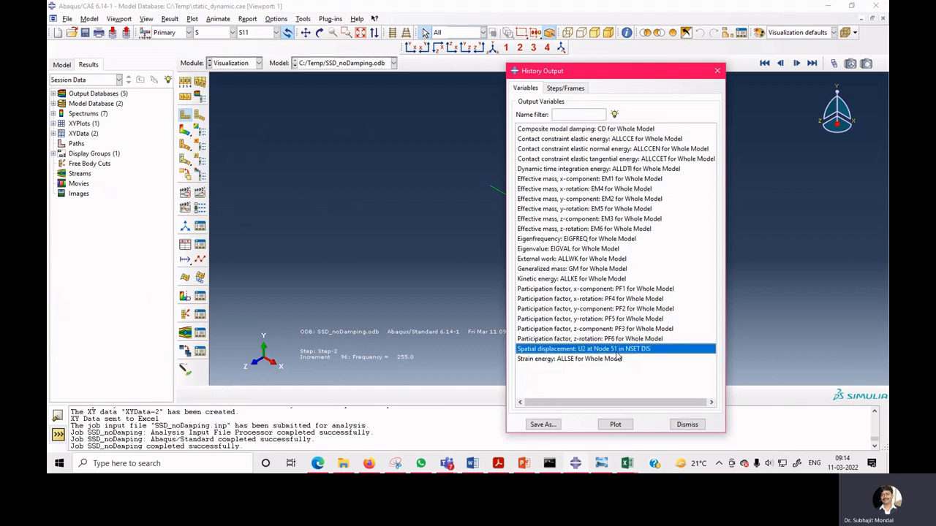
left_click(615, 428)
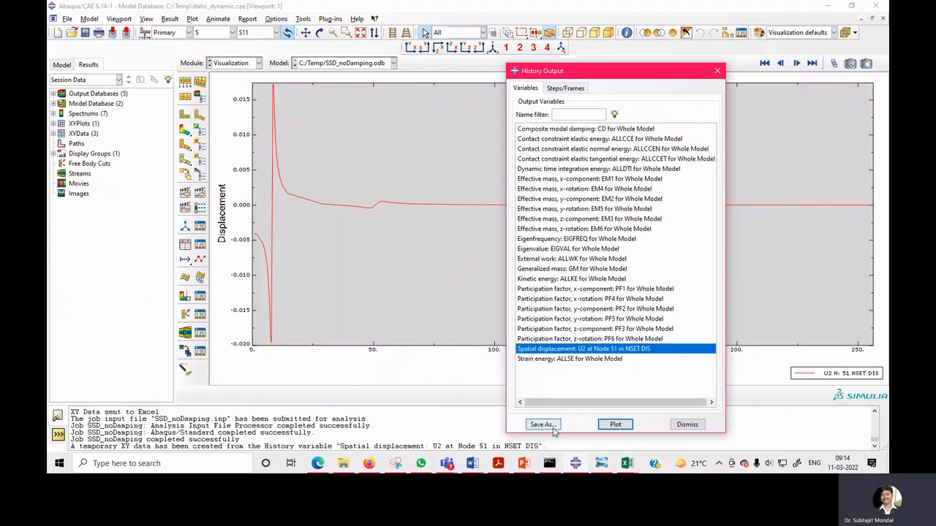
Save the U2 history at Node 51 as XY data with the abs(XY) operation and close the history output dialog.
left_click(553, 430)
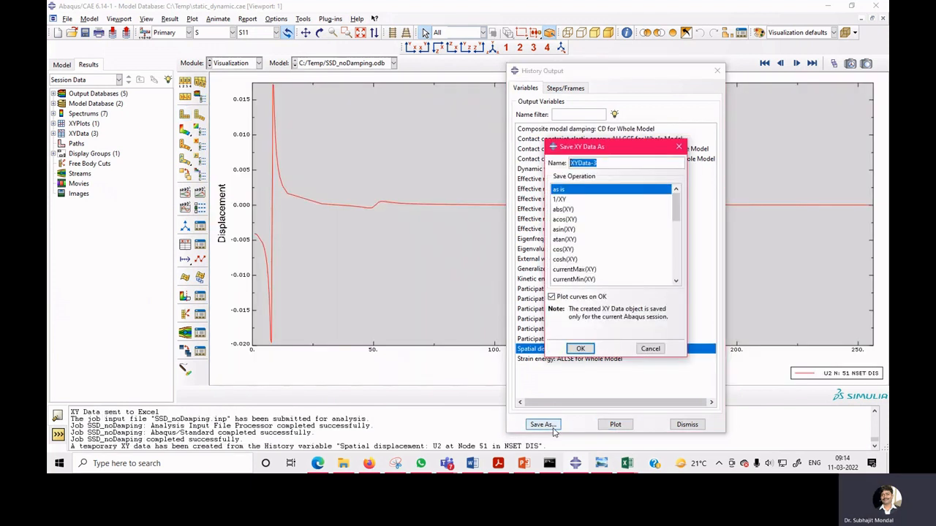
left_click(566, 210)
left_click(580, 349)
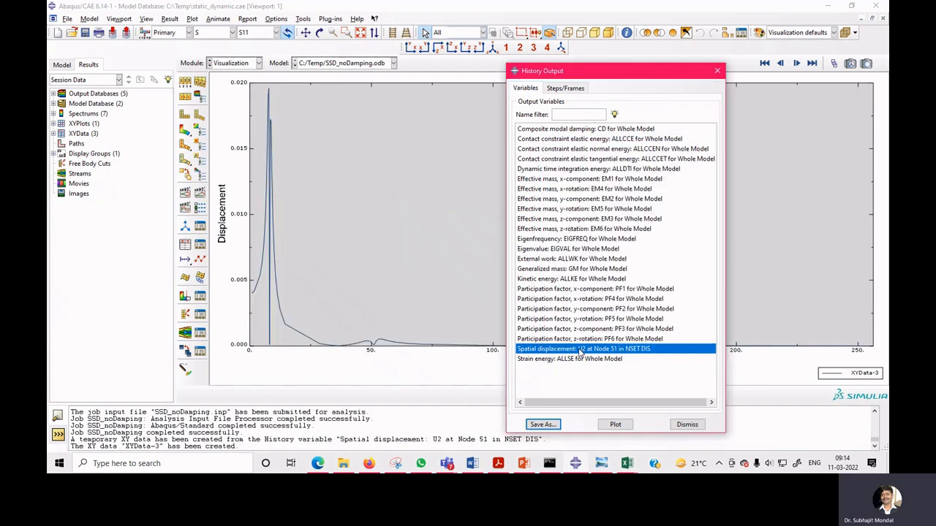
left_click(687, 424)
Send XYData-3 to Excel with the Excel Utilities plug-in.
left_click(330, 19)
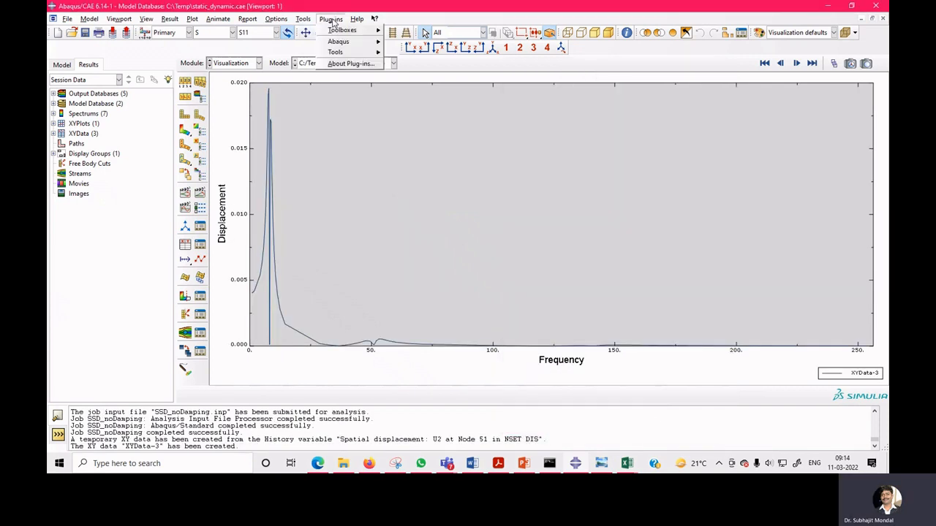
mouse_move(344, 53)
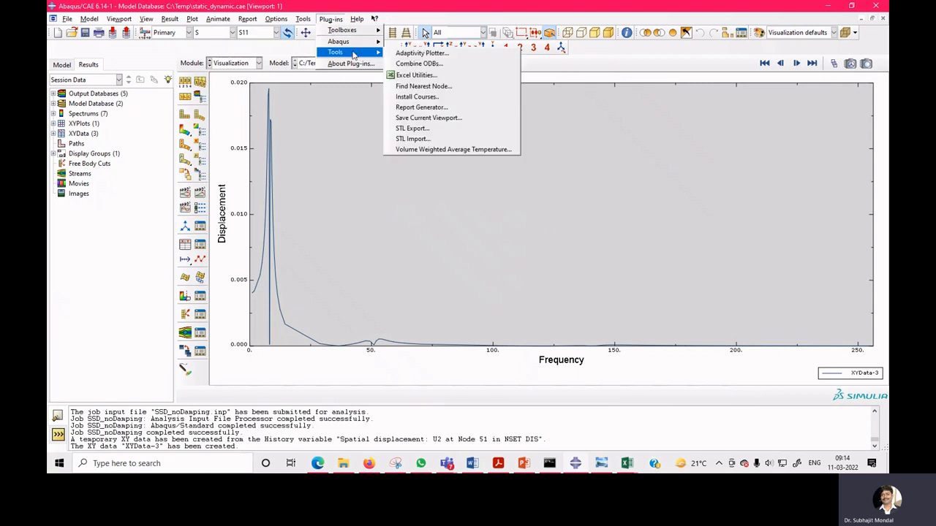
left_click(409, 76)
left_click(82, 261)
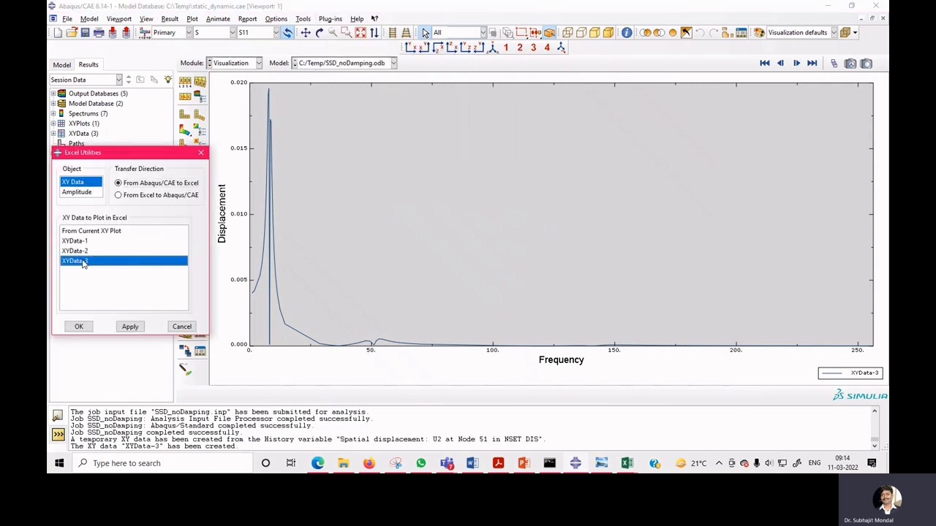
left_click(82, 326)
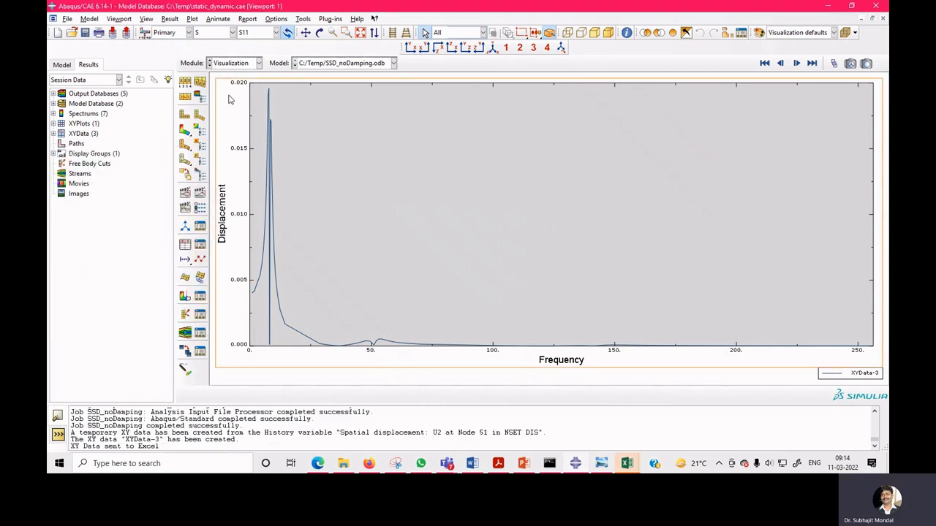
In the Step module, set Step-2's critical damping fraction for modes 1 to 5 to 0.1.
left_click(233, 62)
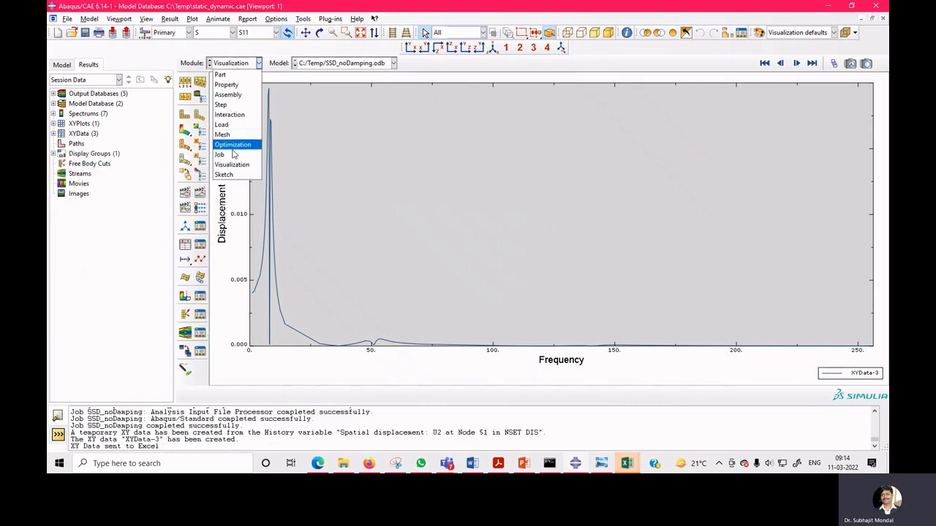
left_click(238, 106)
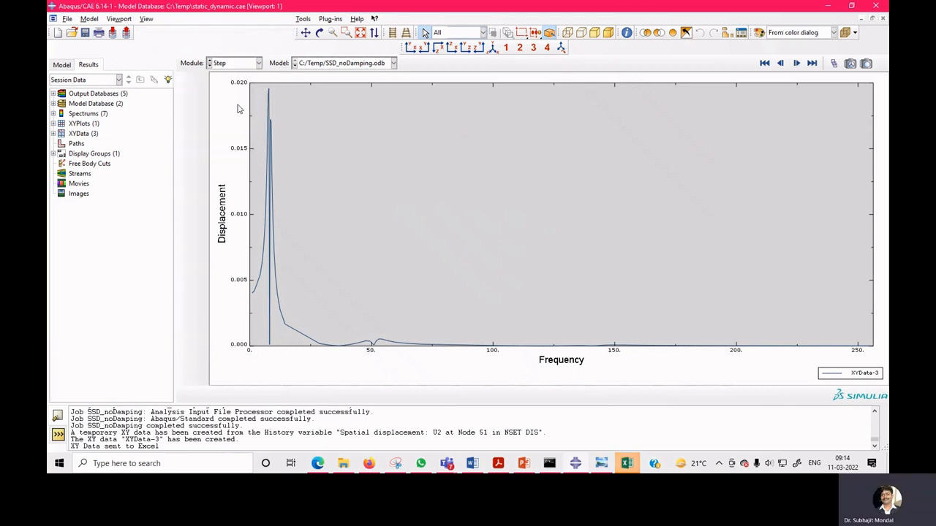
left_click(200, 81)
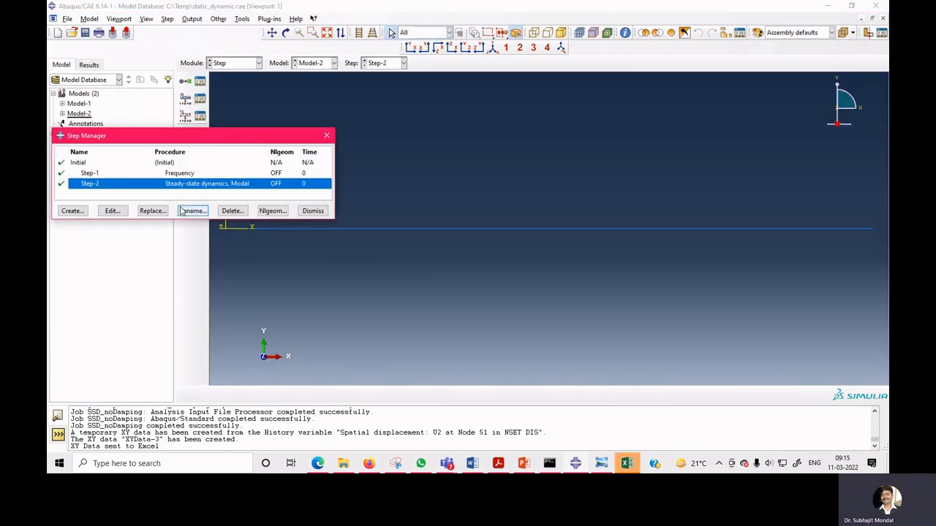
left_click(112, 210)
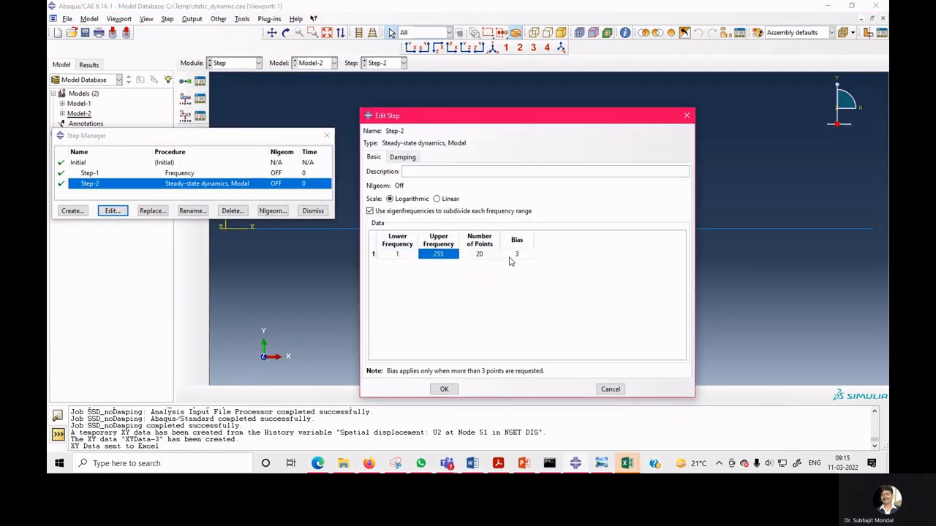
left_click(404, 157)
left_click(515, 220)
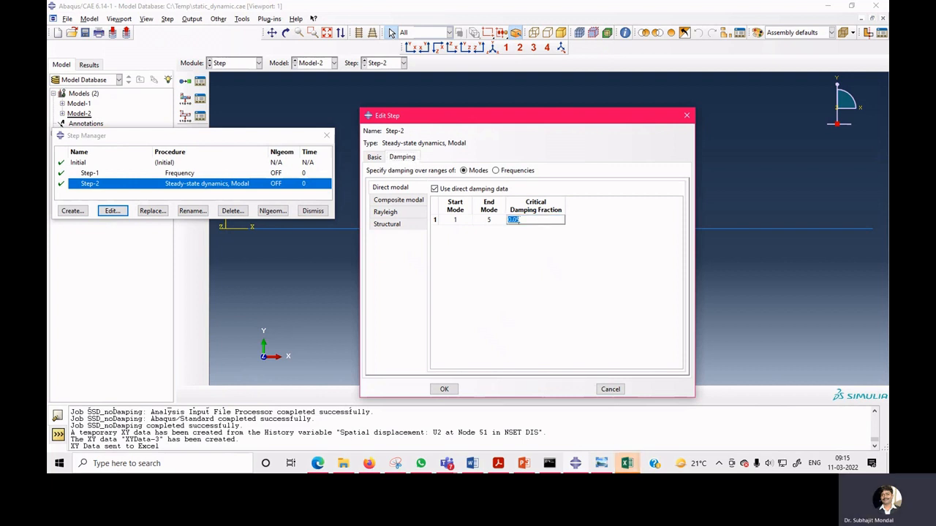
left_click(521, 220)
key("BackSpace")
key("BackSpace")
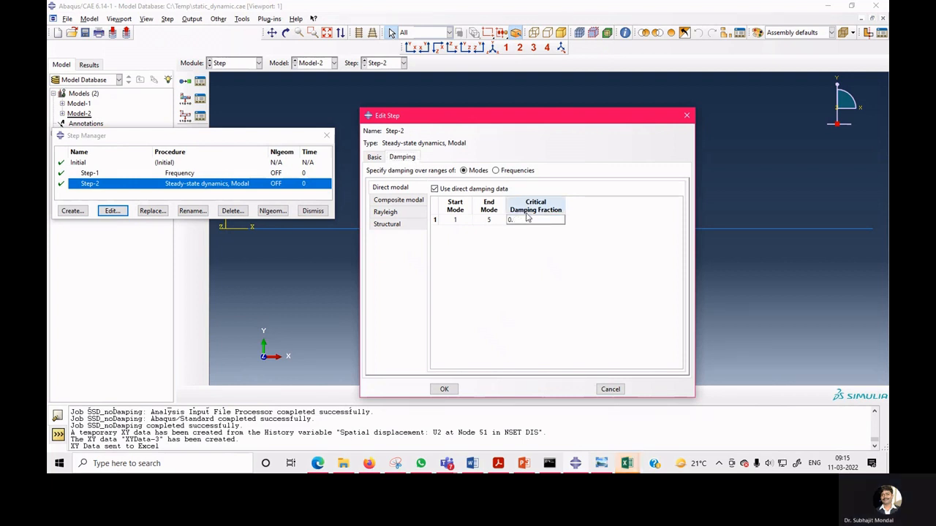
type("1")
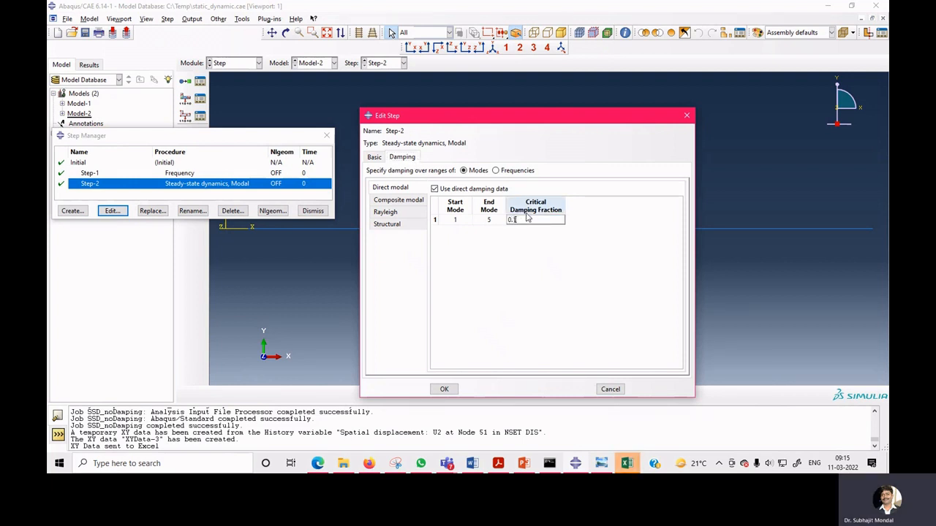
left_click(445, 388)
left_click(313, 212)
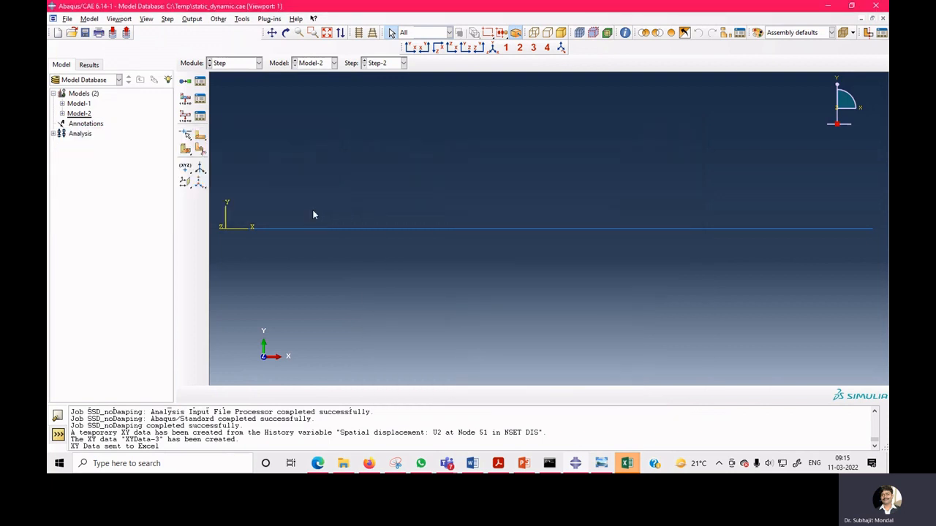
Switch to the Job module and resubmit the SSD_noDamping job.
left_click(251, 64)
left_click(240, 153)
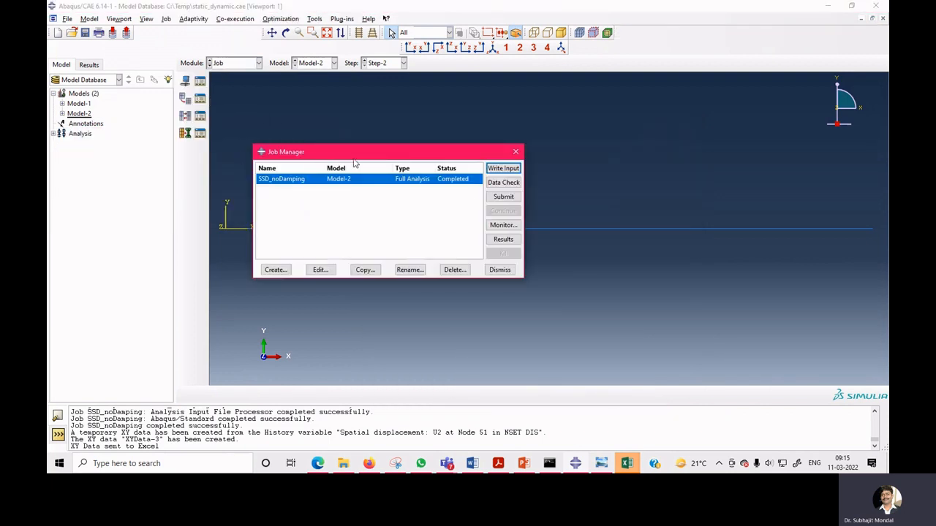
left_click(503, 196)
left_click(87, 124)
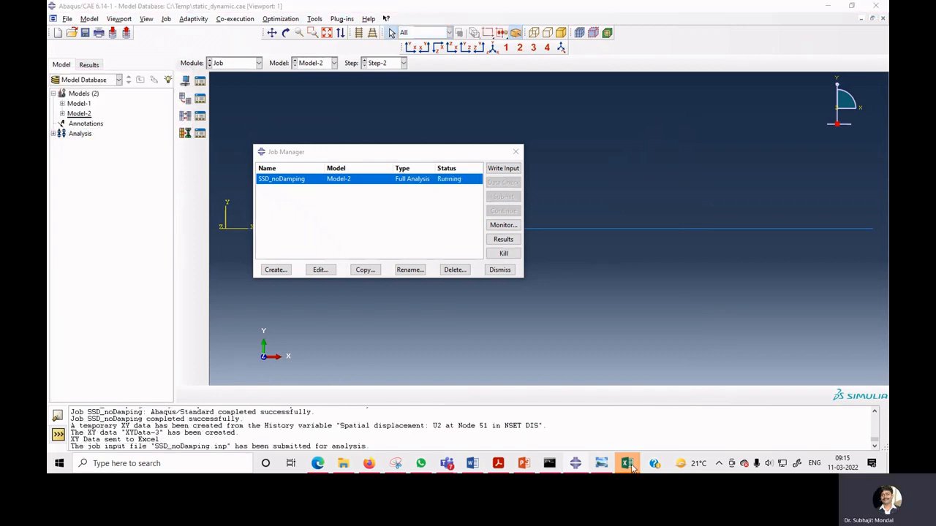
Bring the Excel workbook forward and maximize it to examine the exported displacement chart.
mouse_move(633, 467)
left_click(633, 437)
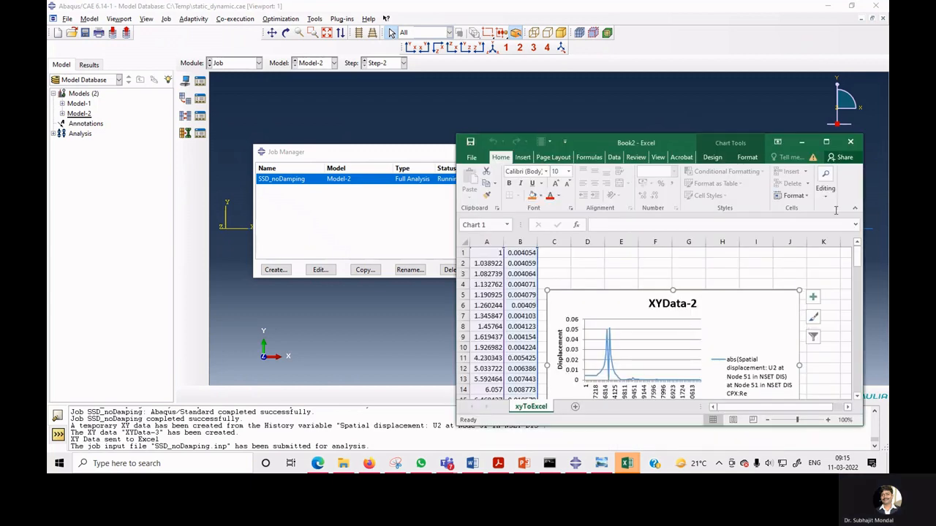
left_click(826, 142)
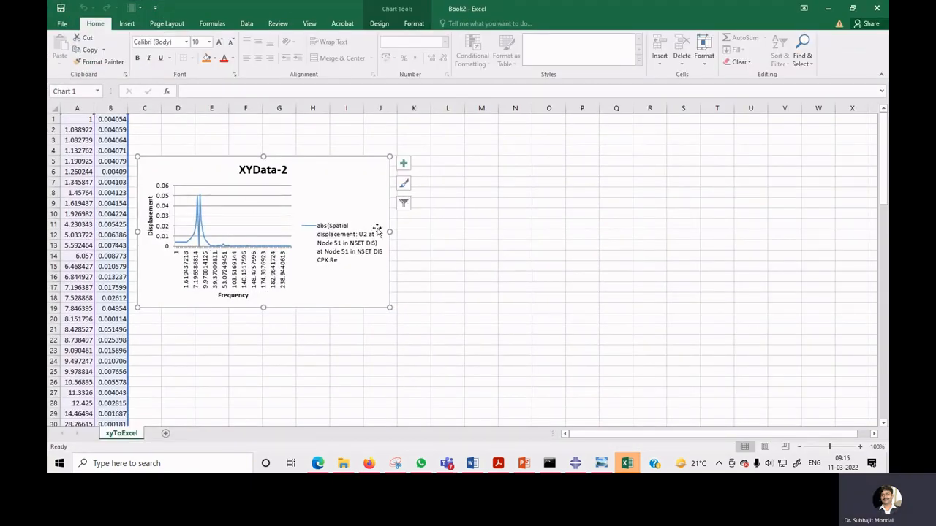
Move the XYData-2 chart to the right of the data columns and inspect its series and horizontal axis.
left_click_drag(193, 199, 318, 202)
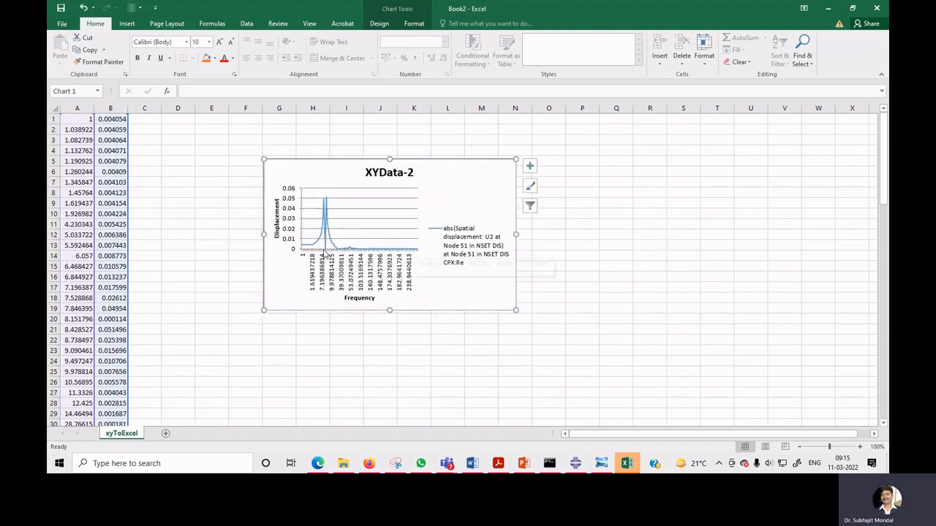
mouse_move(327, 255)
left_click(327, 250)
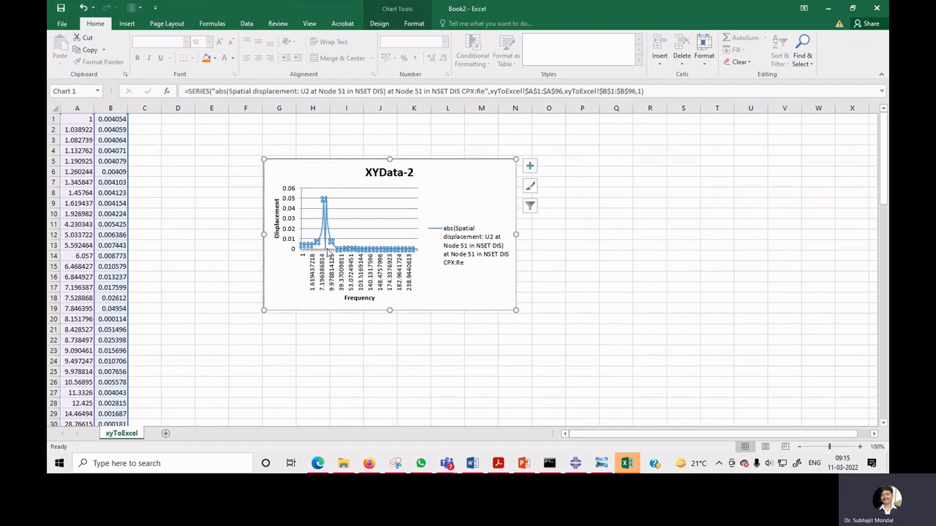
left_click(325, 248)
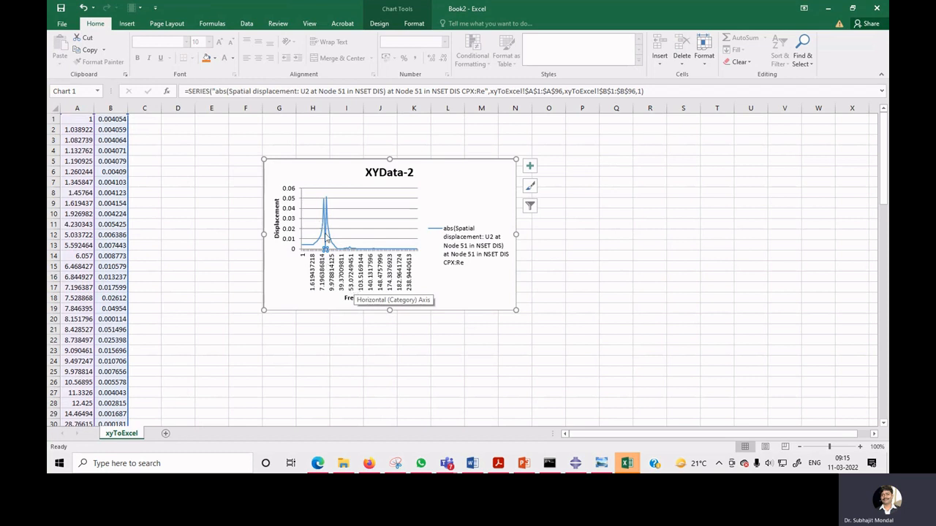
mouse_move(326, 242)
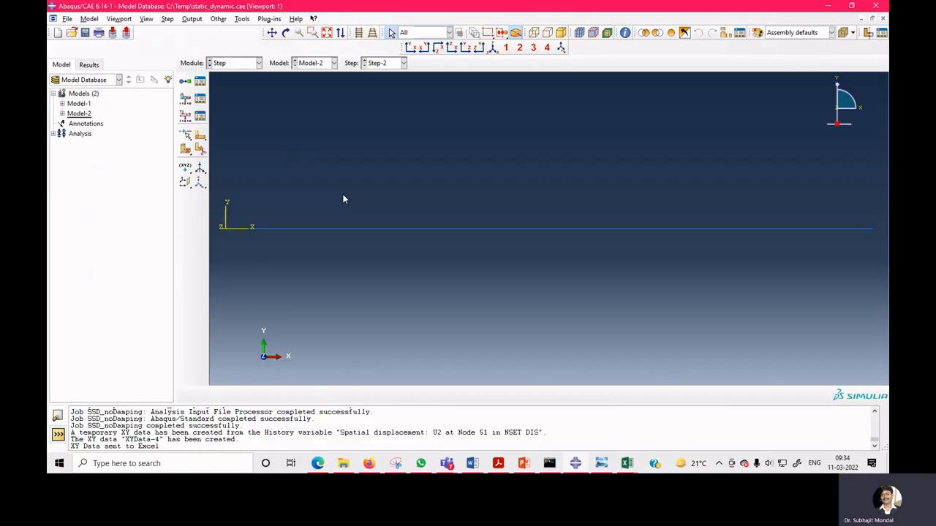
Open the Step Manager and review Step-1's frequency settings with 5 requested eigenvalues.
left_click(200, 81)
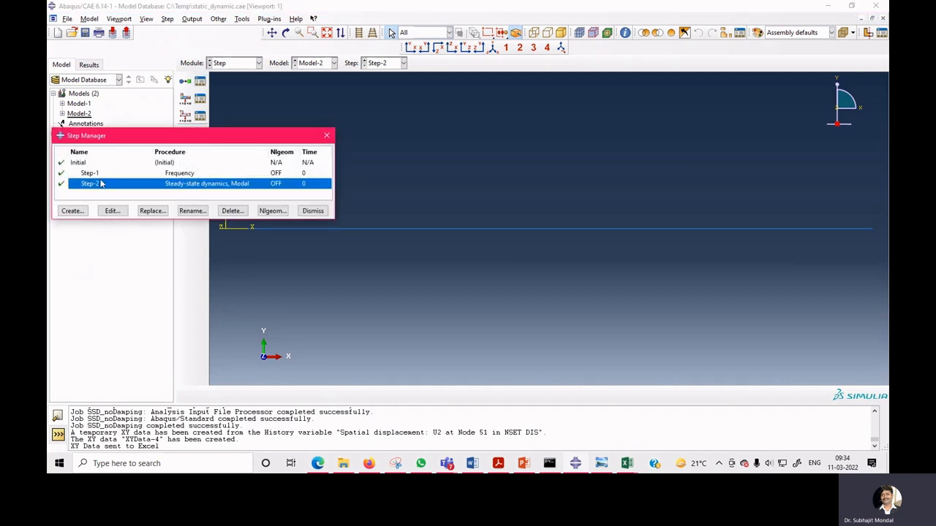
left_click(175, 173)
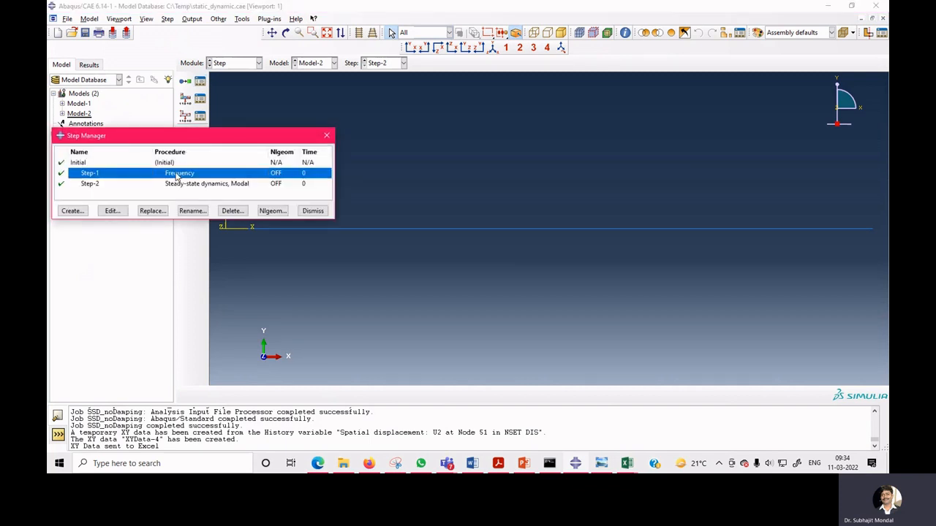
left_click(120, 211)
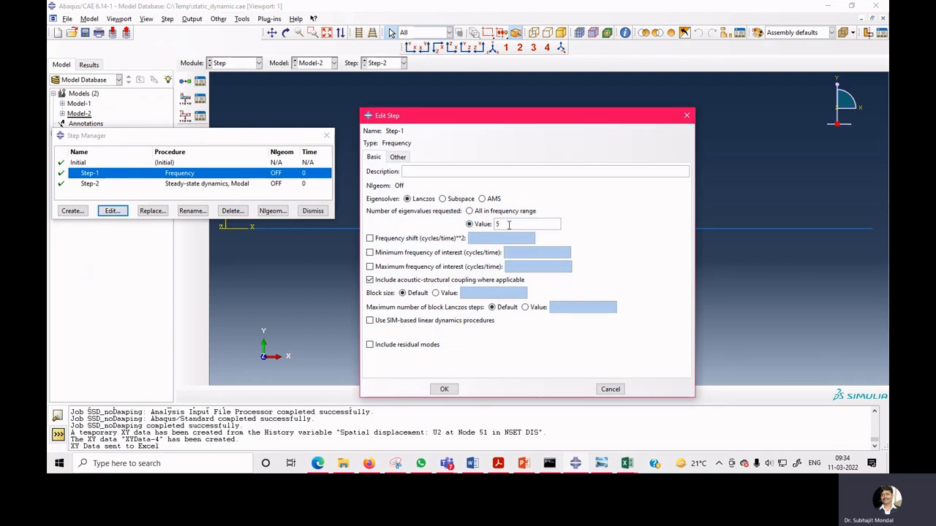
left_click(443, 389)
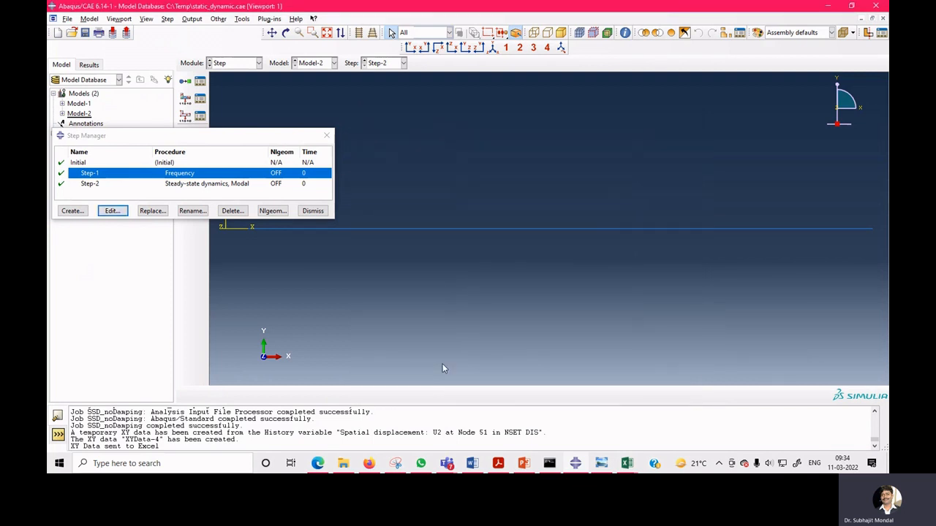
Review Step-2's frequency range from 1 to 255 with 20 points and bias 3 without changing it.
left_click(237, 185)
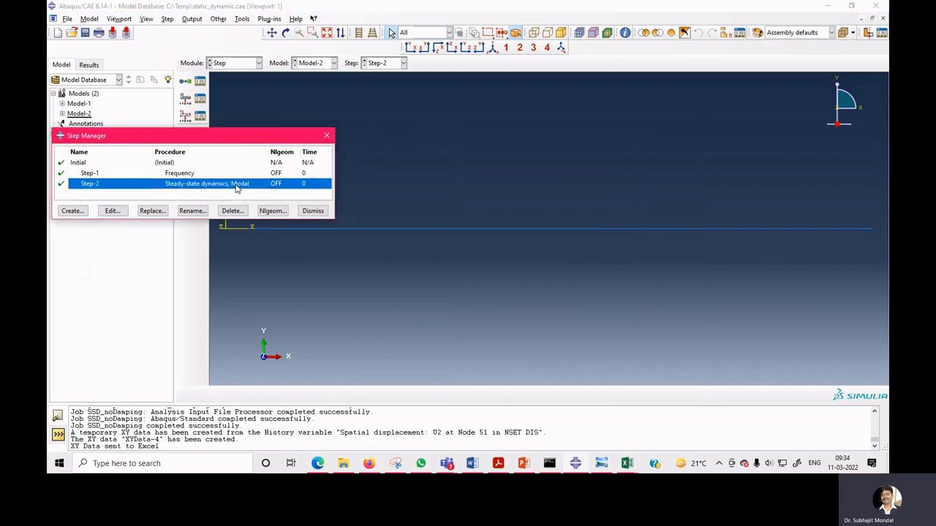
left_click(119, 213)
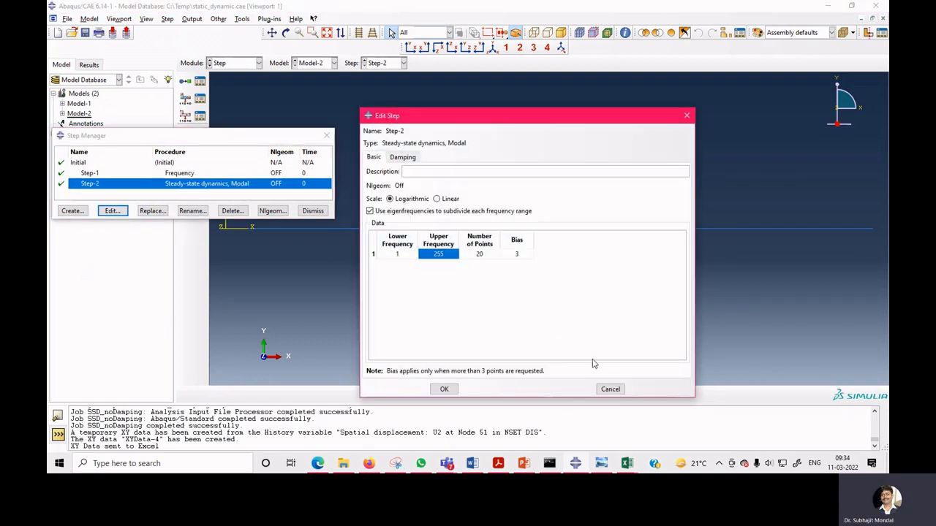
left_click(610, 389)
left_click(109, 211)
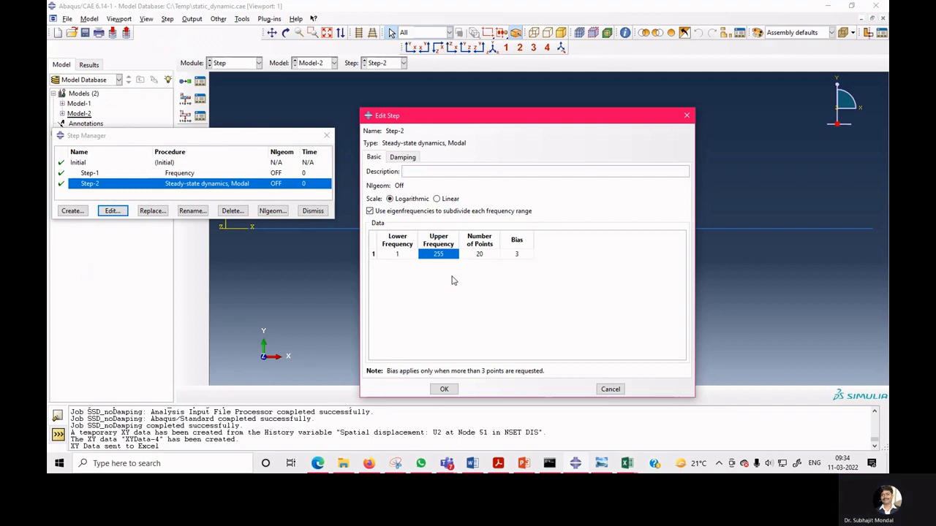
left_click(399, 254)
type("1")
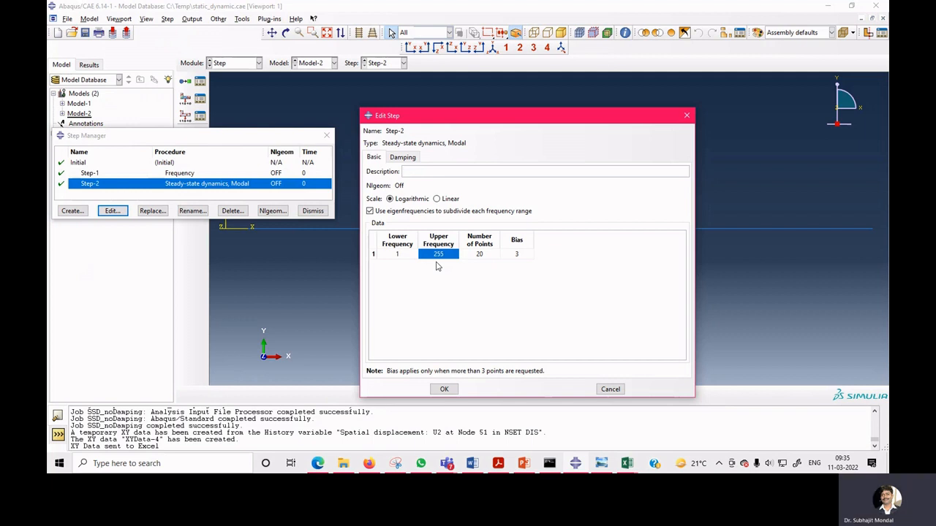
left_click(610, 389)
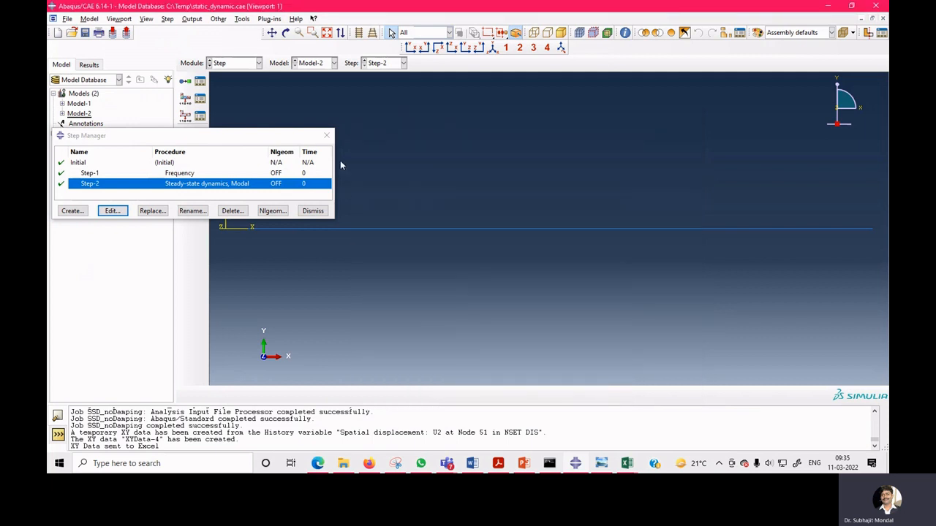
Switch to the Load module and review BC-1 in the Boundary Condition Manager.
left_click(326, 135)
left_click(252, 65)
left_click(243, 125)
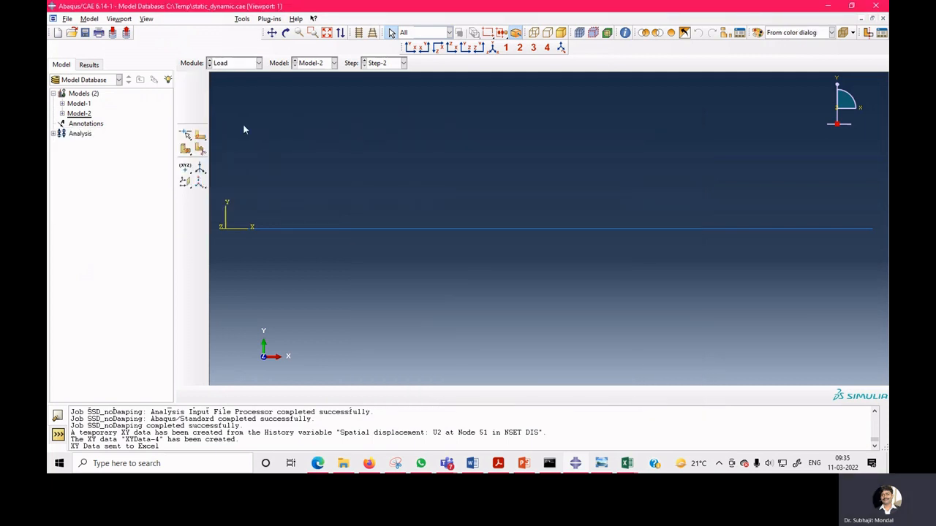
left_click(199, 98)
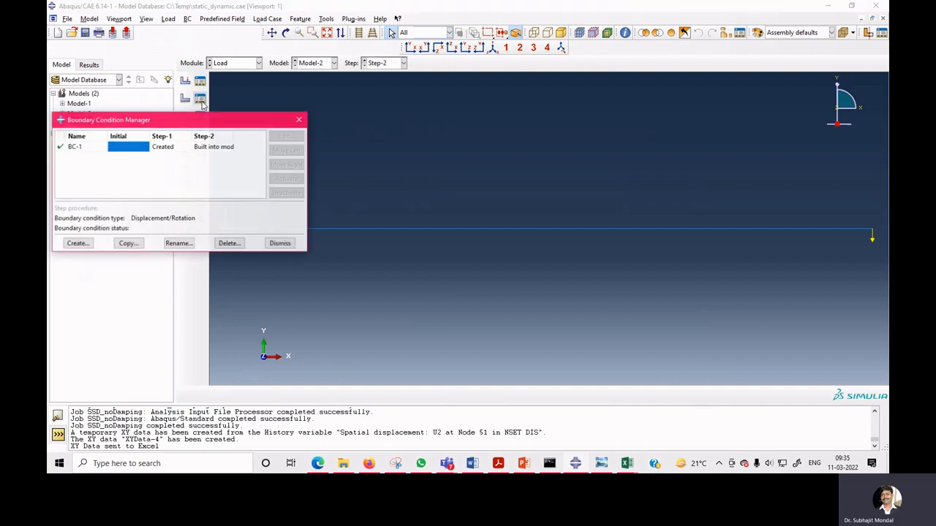
left_click(174, 149)
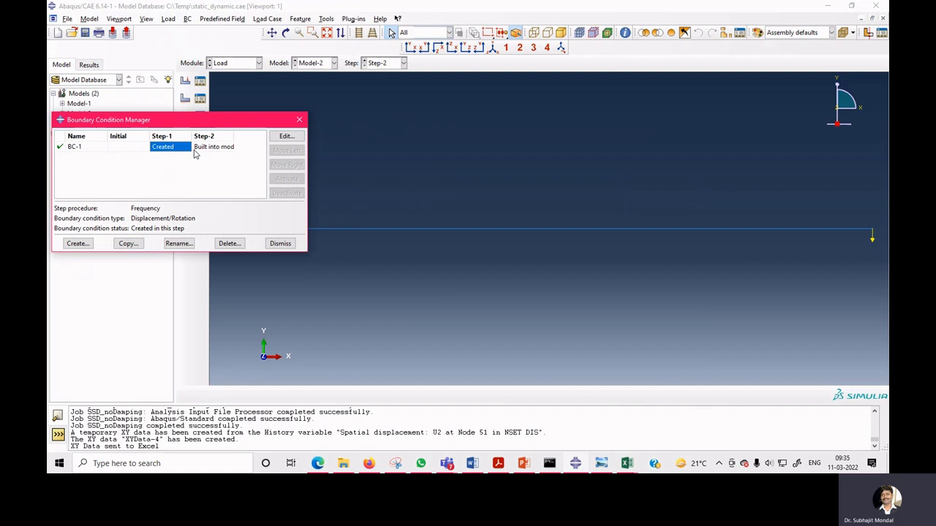
left_click(276, 246)
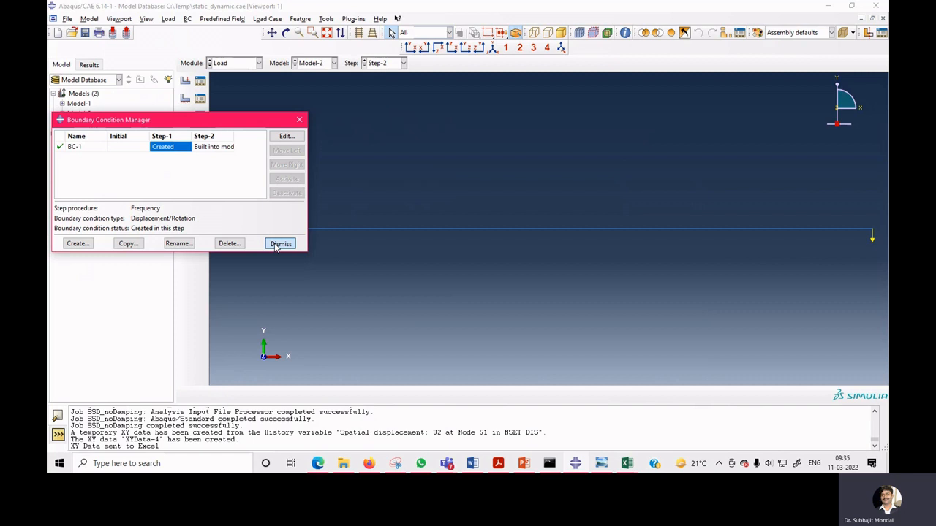
left_click(277, 244)
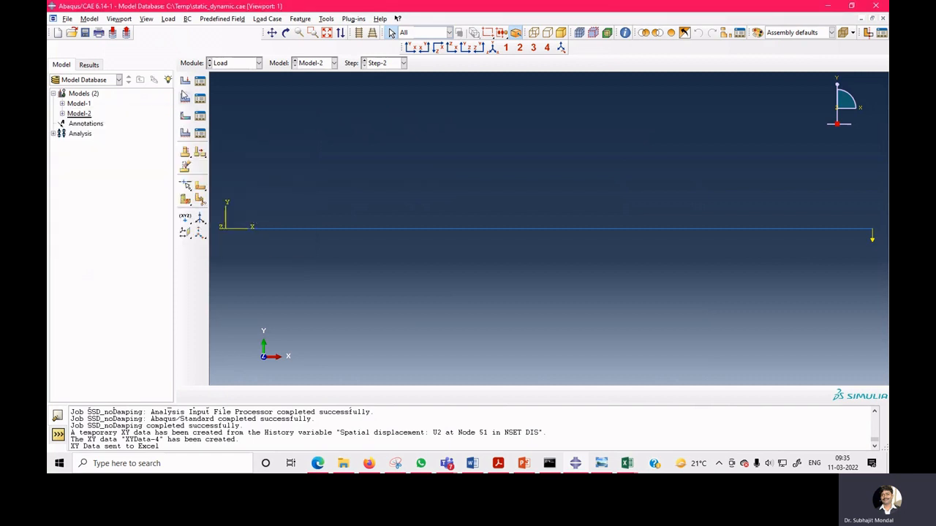
Review Load-1's concentrated force of -10 in CF2 for Step-2 in the Load Manager.
left_click(200, 82)
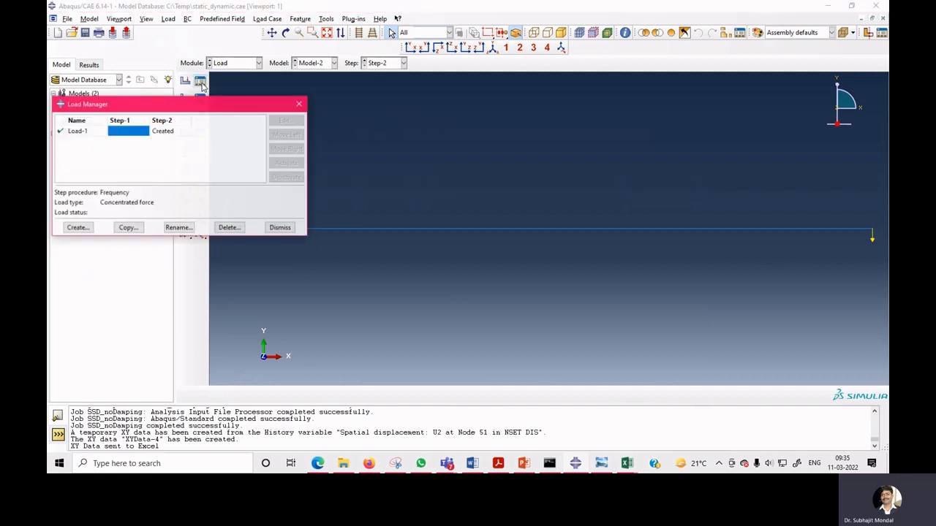
left_click(85, 132)
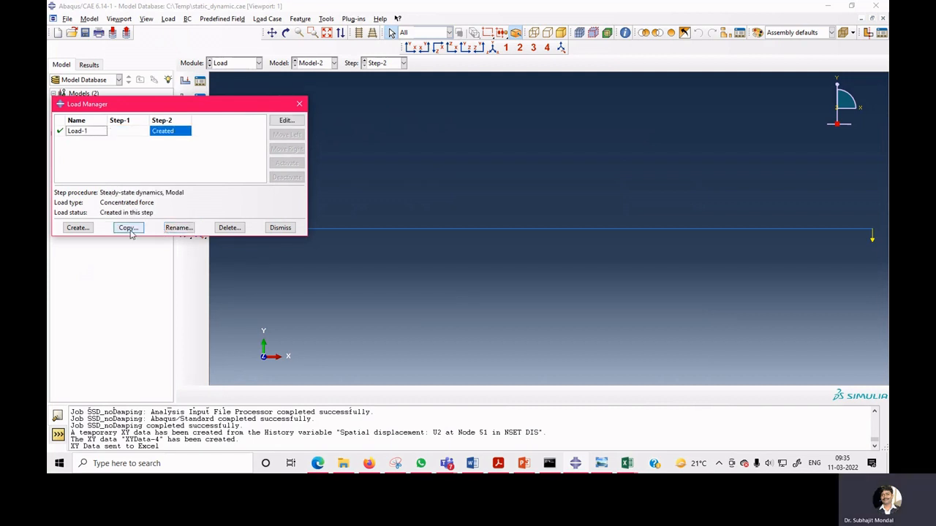
left_click(286, 120)
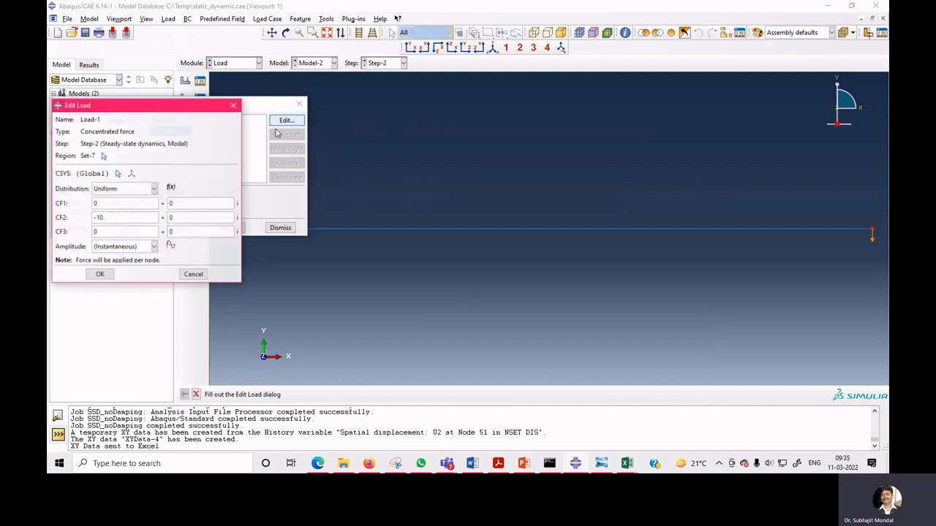
left_click(100, 275)
left_click(279, 227)
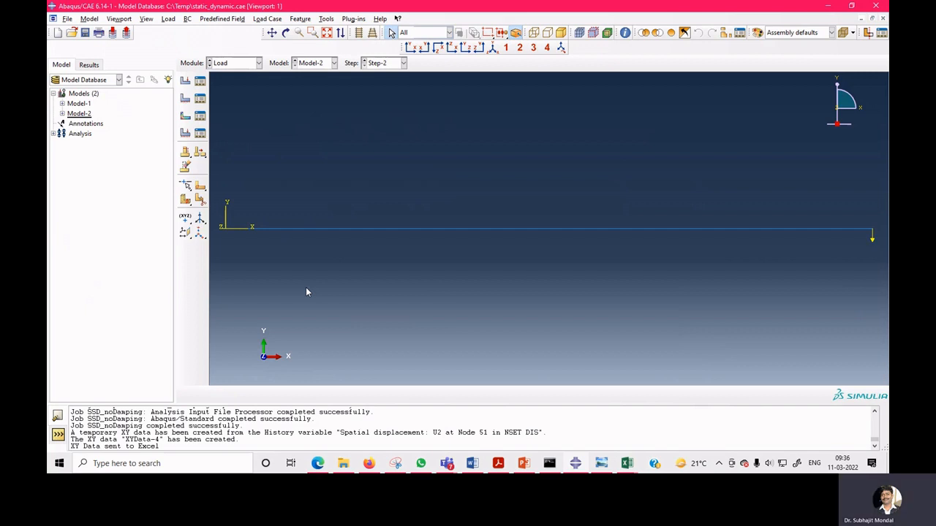
Switch to the Step module and inspect Step-2's critical damping fraction without changing it.
left_click(244, 64)
left_click(234, 106)
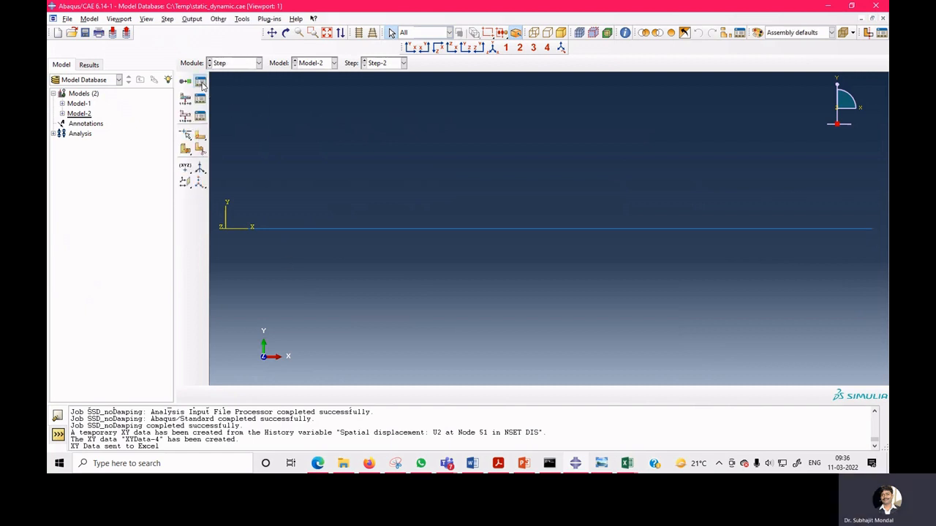
left_click(200, 82)
left_click(111, 210)
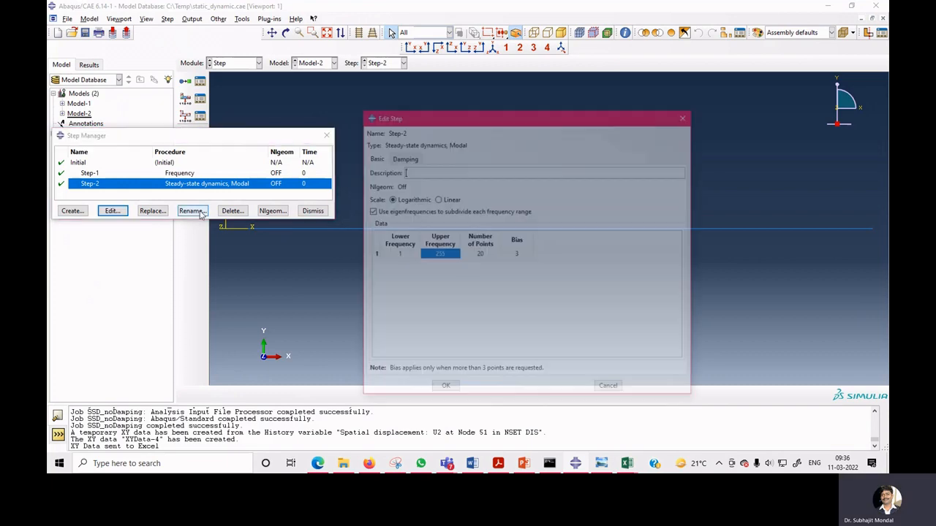
left_click(405, 159)
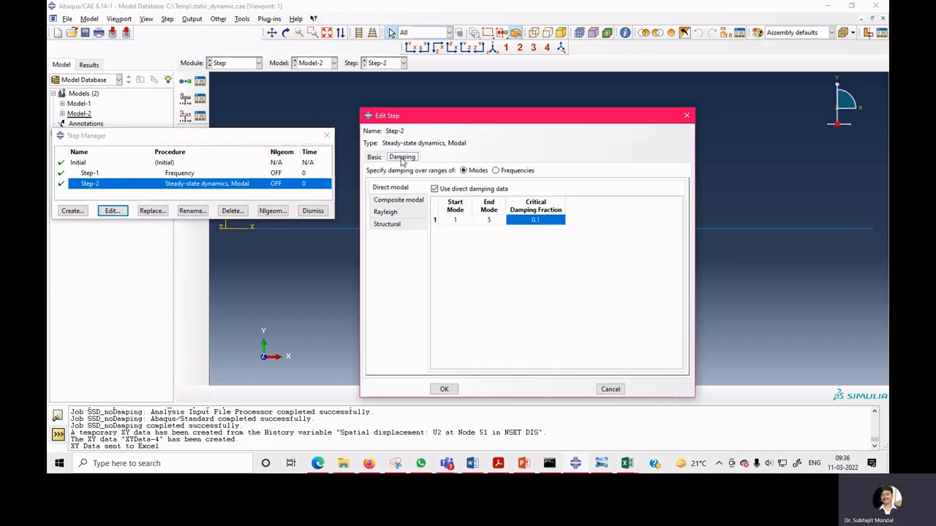
double_click(537, 222)
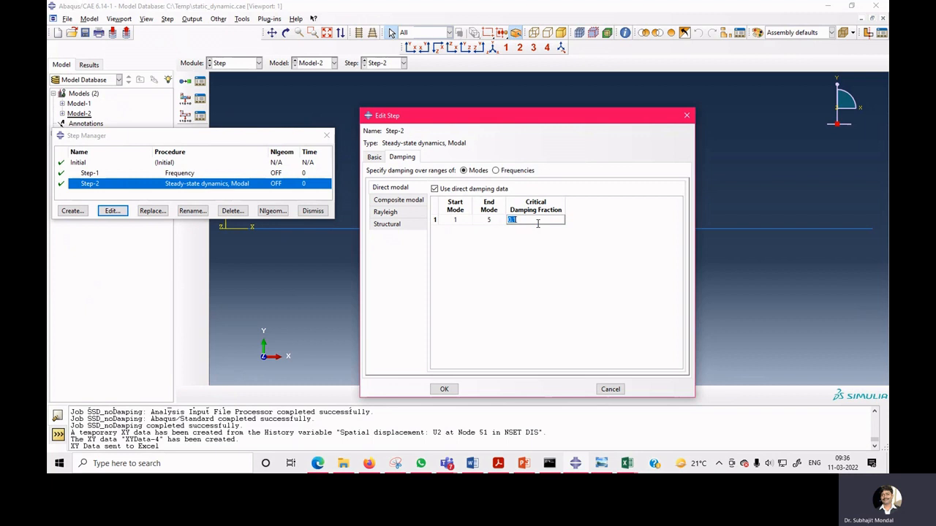
left_click(616, 390)
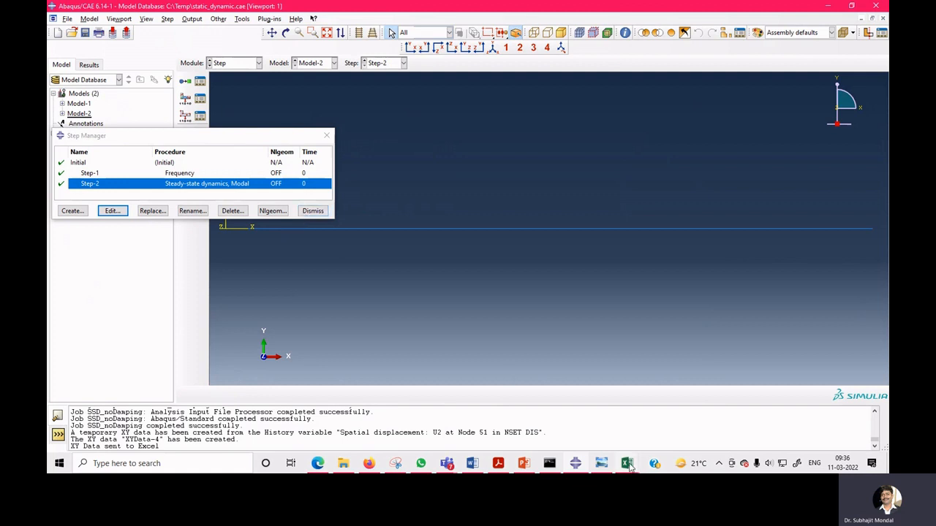
Bring up the Book1 workbook briefly and return to Abaqus/CAE.
mouse_move(627, 466)
left_click(468, 428)
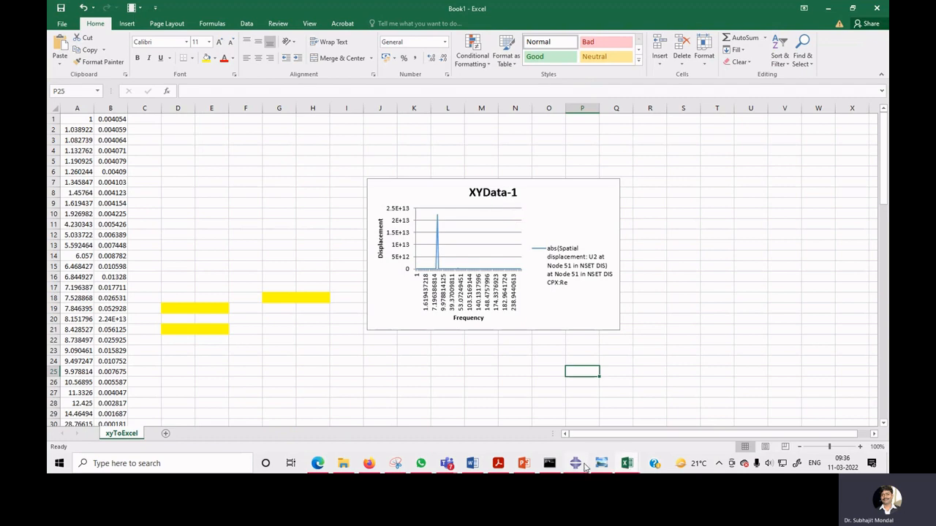
left_click(578, 464)
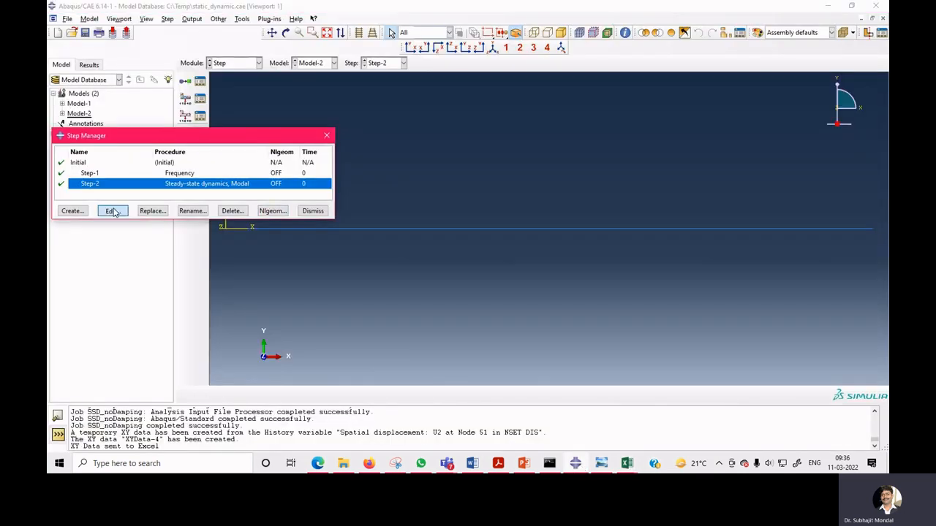
Reopen Step-2's damping settings, toggle direct damping data off and back on, and confirm the step.
left_click(111, 211)
left_click(403, 157)
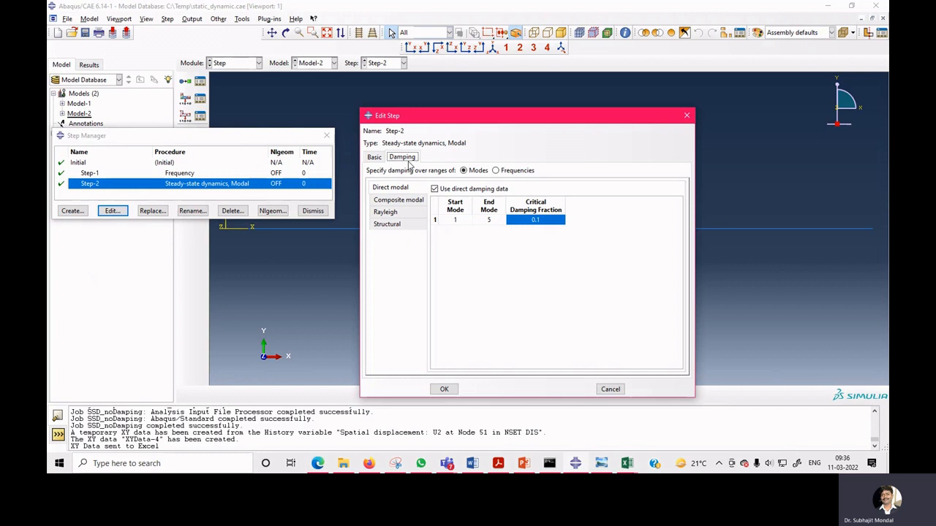
left_click(435, 189)
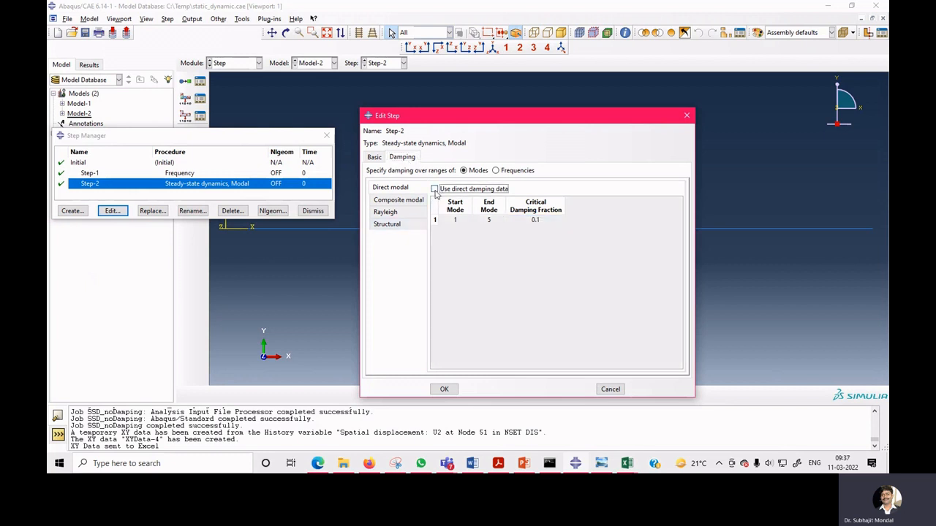
left_click(434, 189)
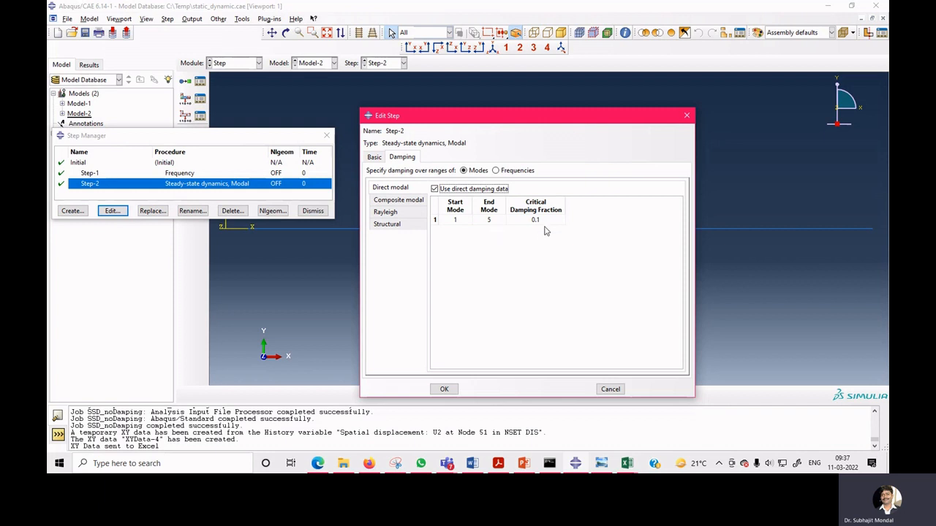
left_click(443, 389)
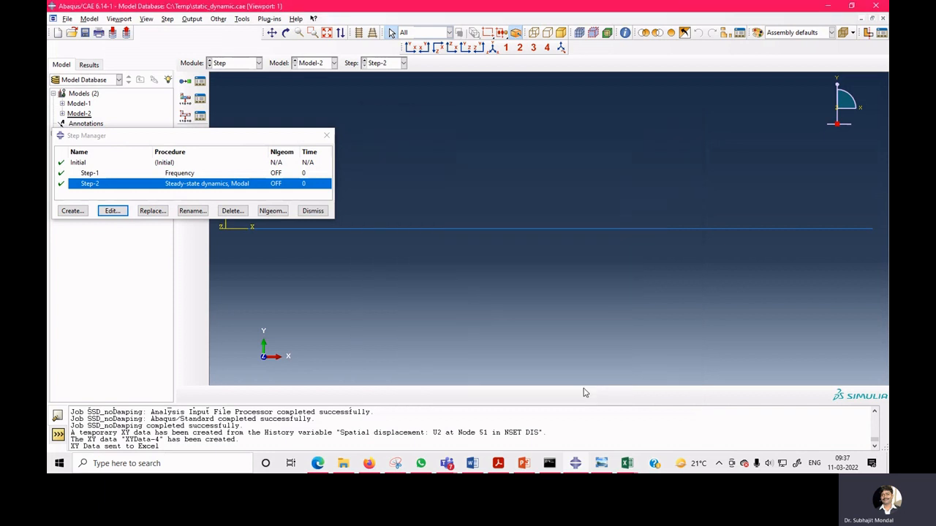
Switch through the Book1, Book2 and Book3 workbooks to compare the exported displacement charts.
mouse_move(627, 469)
left_click(459, 409)
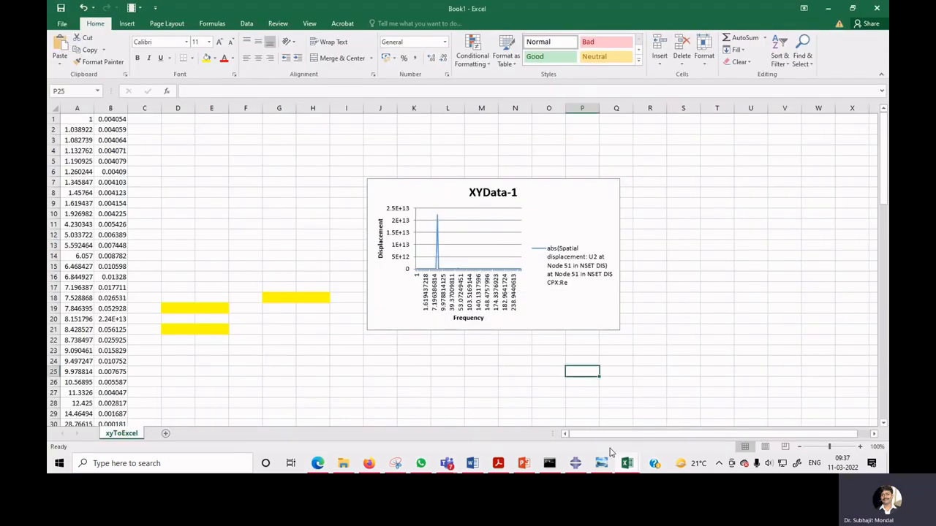
mouse_move(622, 469)
left_click(560, 417)
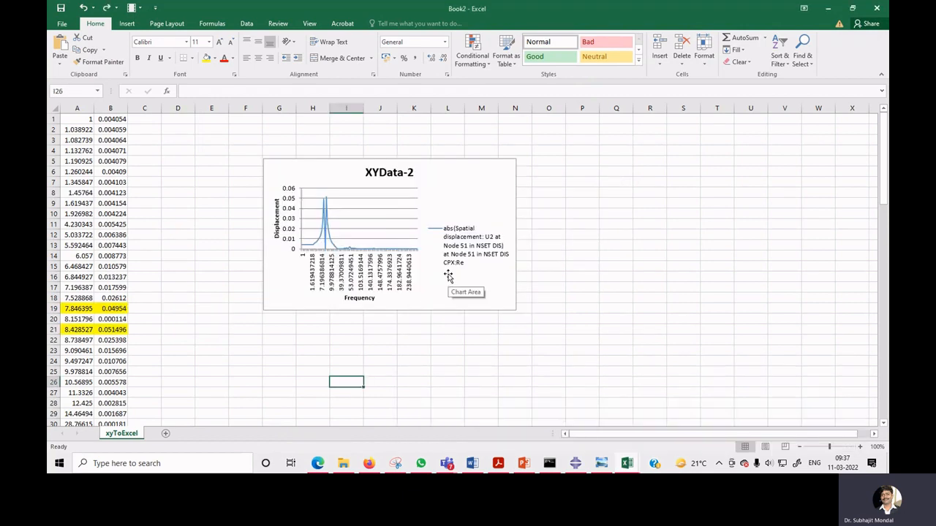
left_click(627, 460)
left_click(646, 428)
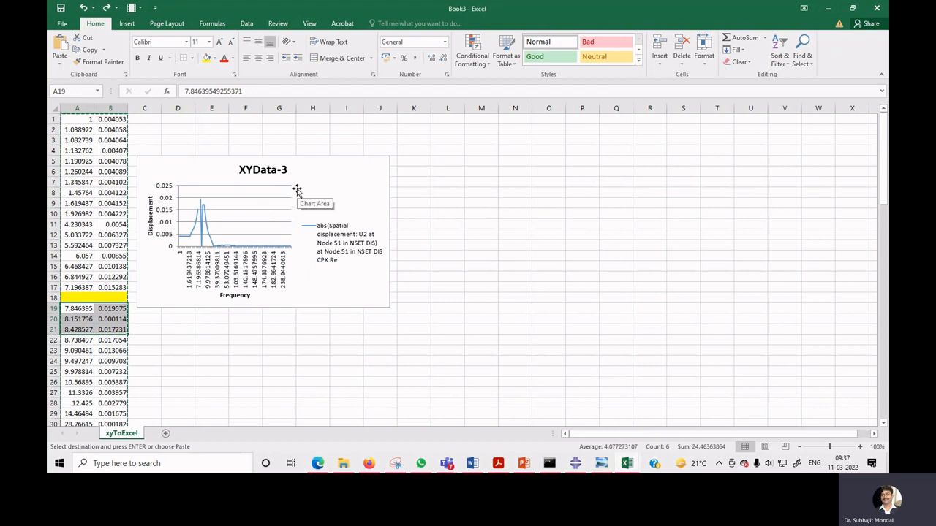
Switch to the Book4 workbook and undo the last two edits to restore the deleted rows of data.
left_click(627, 463)
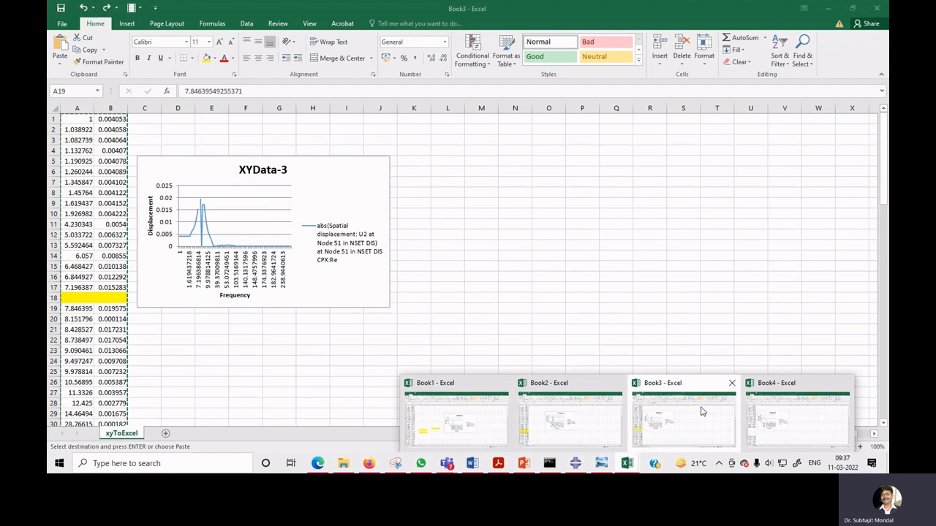
left_click(773, 410)
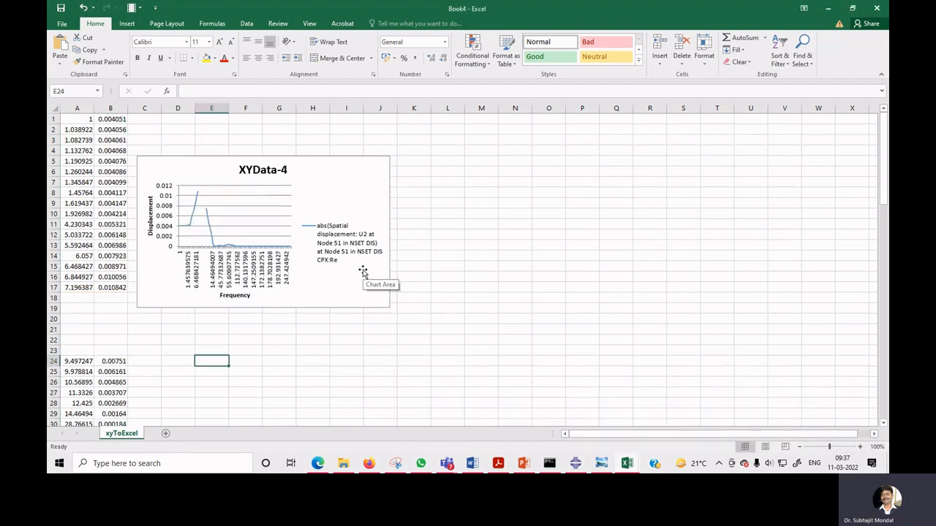
left_click(439, 286)
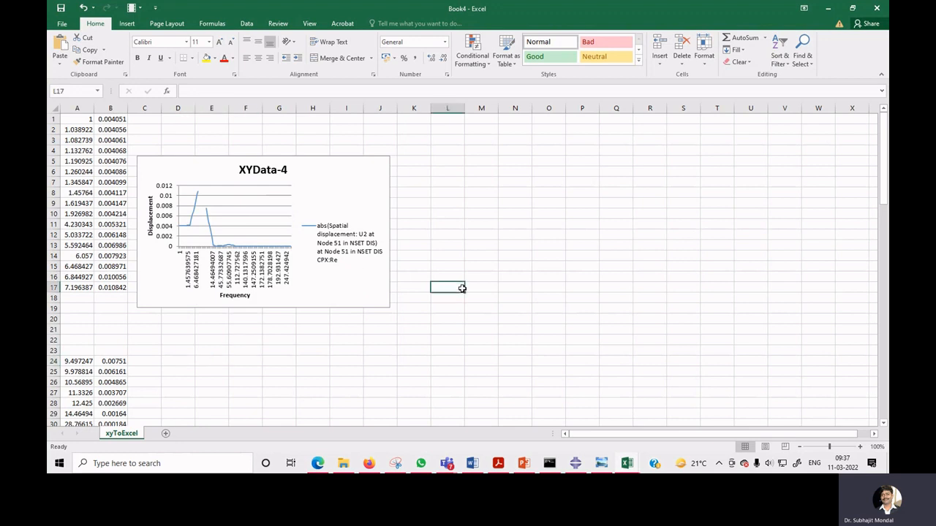
key("ctrl+z")
key("ctrl+z")
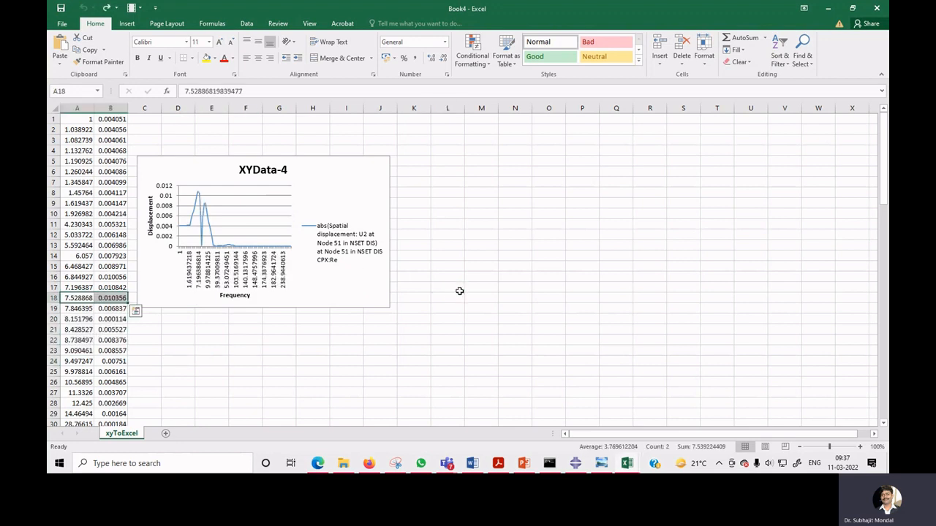
Close the Step Manager, switch to the Job module and open the results of the SSD_noDamping job.
left_click(473, 298)
left_click(609, 465)
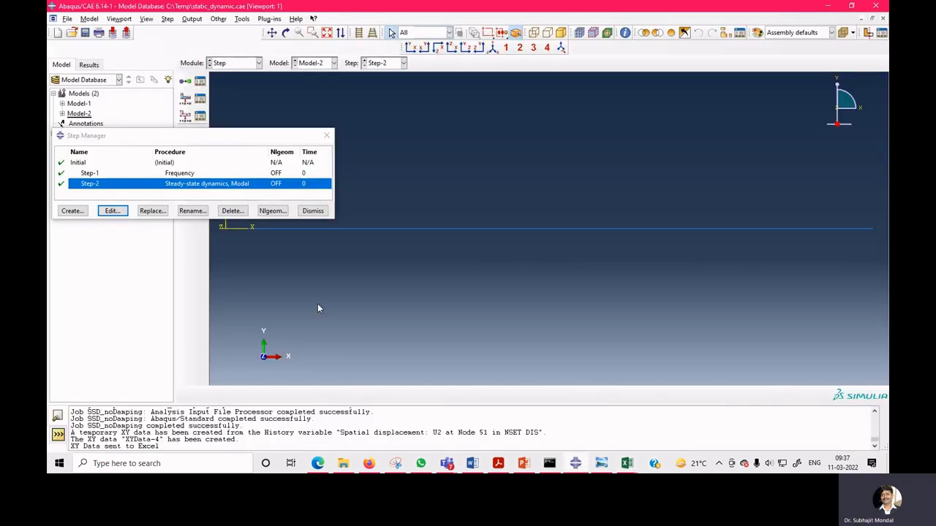
left_click(313, 215)
left_click(234, 63)
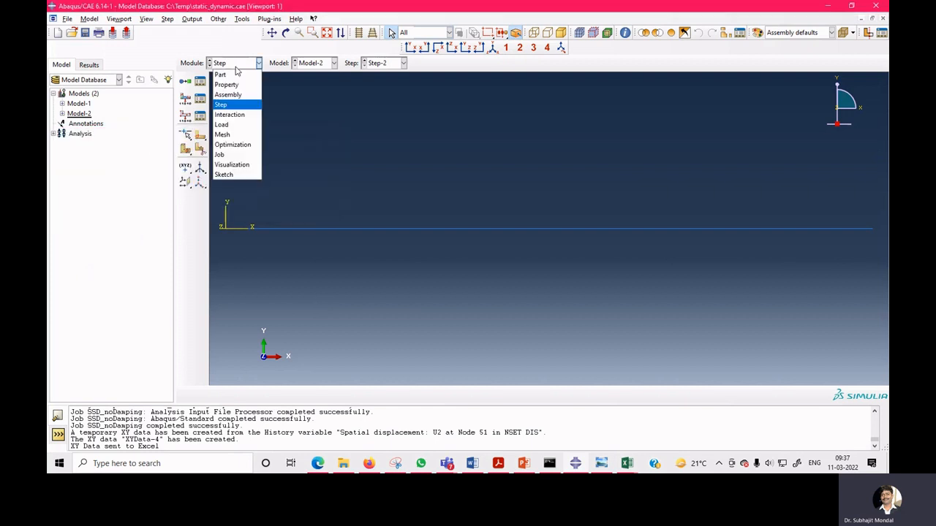
left_click(232, 157)
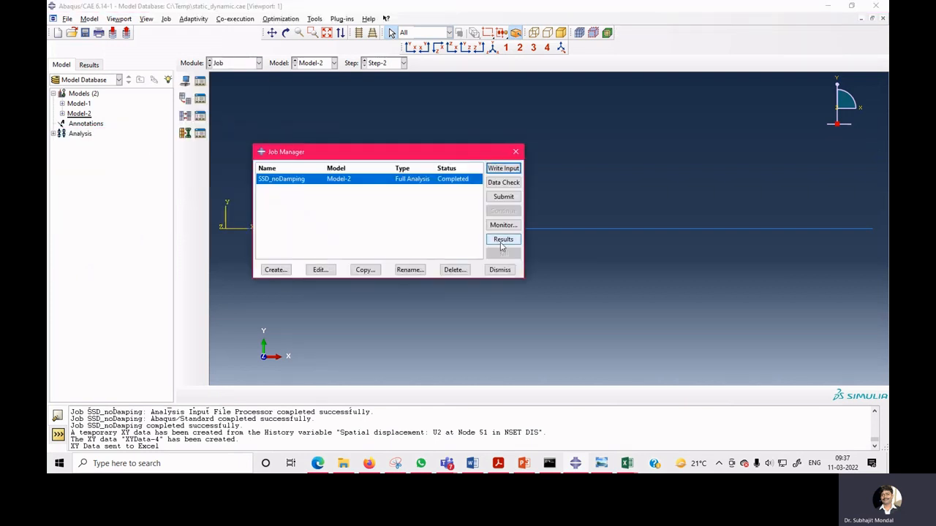
left_click(500, 242)
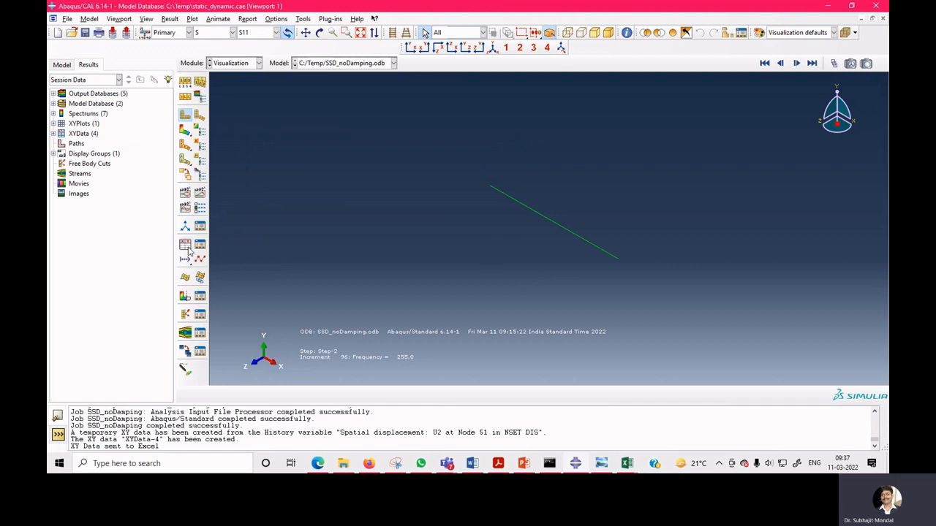
Create XY data from ODB history output for U2 spatial displacement at Node 51 and save it as XYData-5 with abs(XY).
left_click(185, 245)
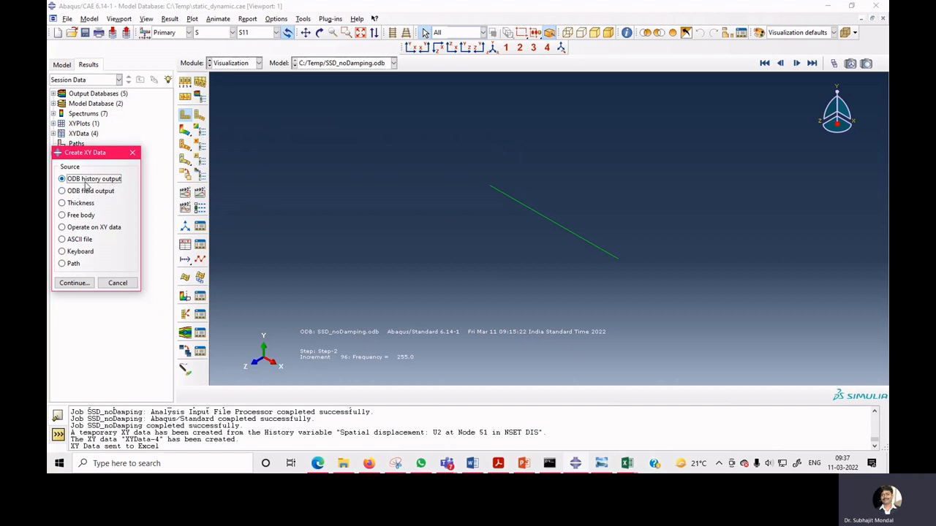
left_click(73, 286)
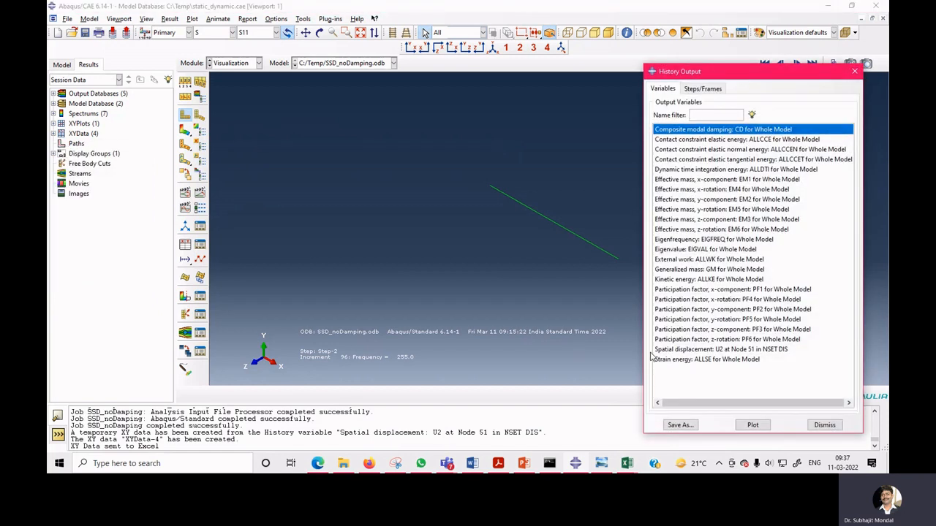
left_click(703, 349)
left_click(680, 425)
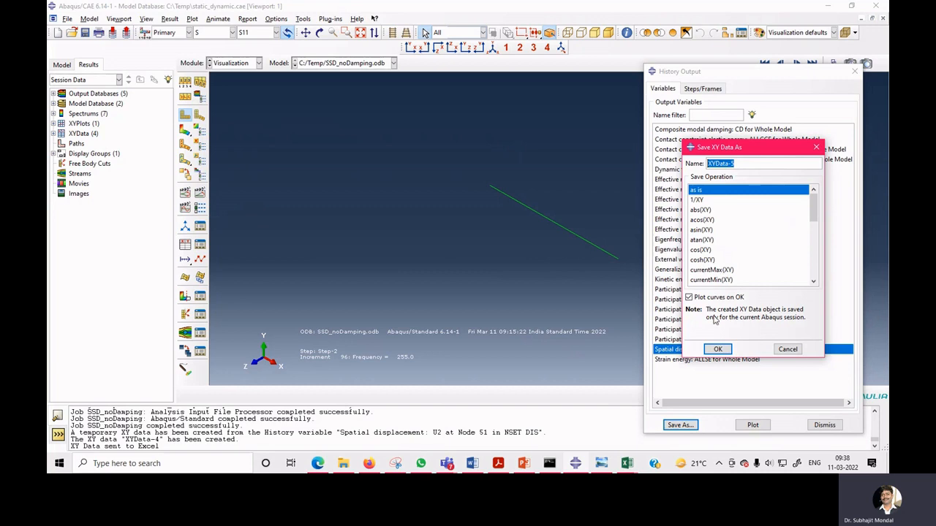
left_click(718, 349)
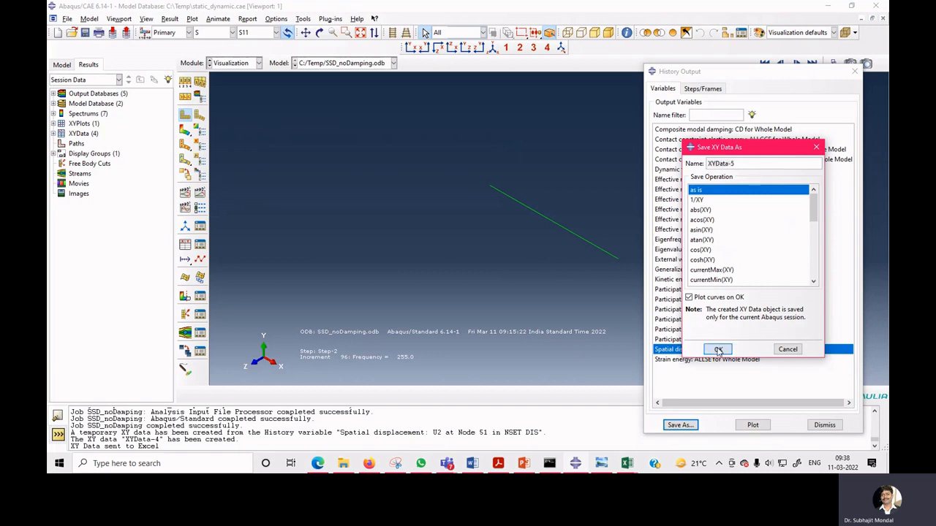
left_click(700, 211)
left_click(717, 349)
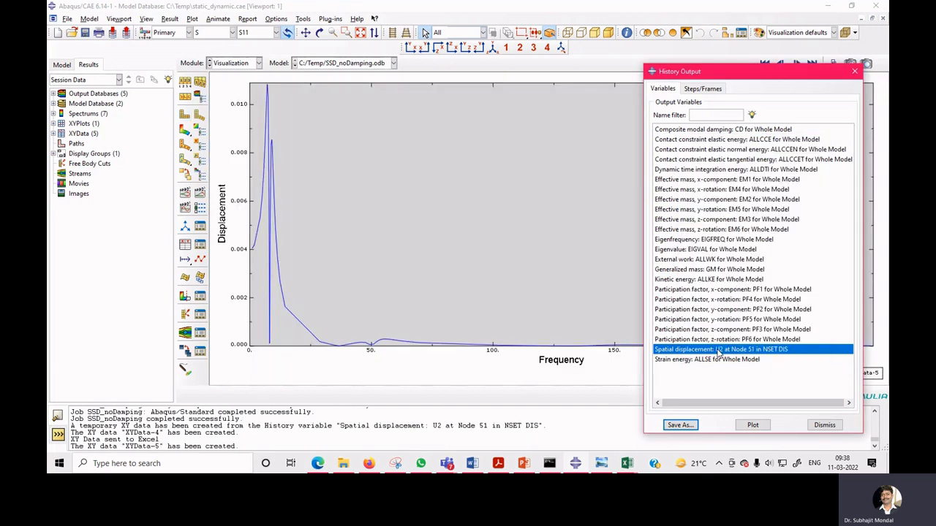
left_click(824, 425)
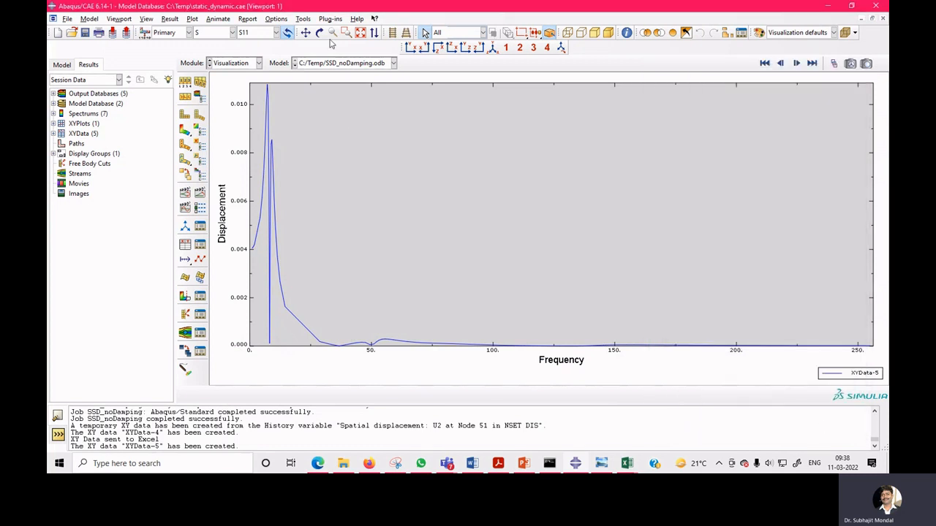
Send XYData-5 from Abaqus/CAE to Excel using the Excel Utilities plug-in.
left_click(330, 19)
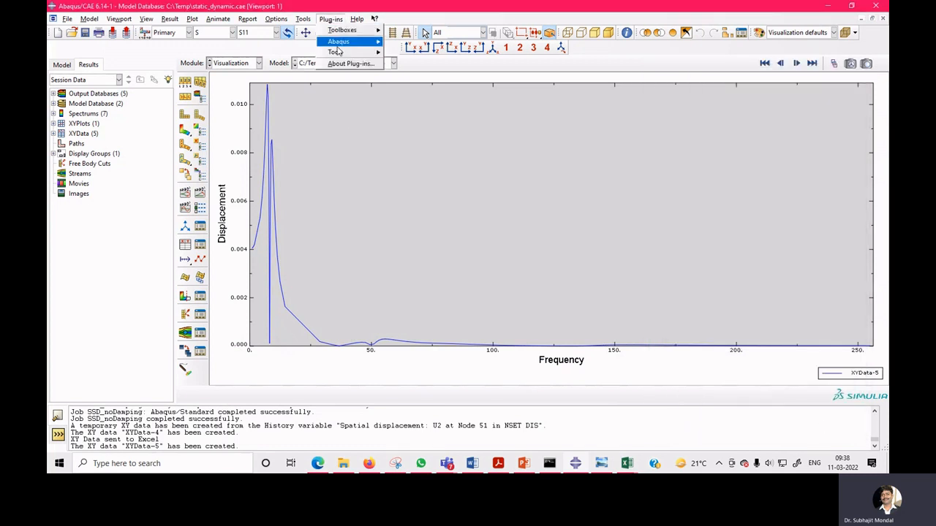
mouse_move(342, 53)
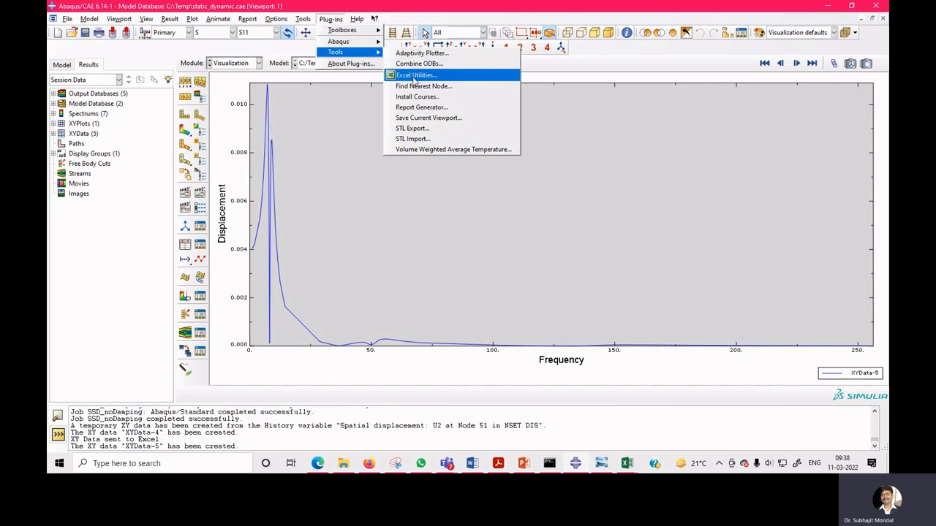
left_click(414, 76)
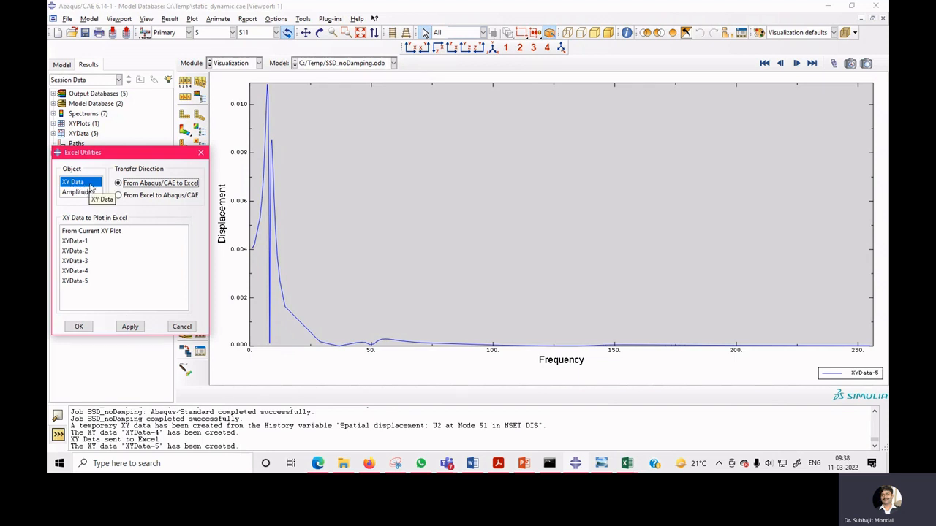
left_click(86, 283)
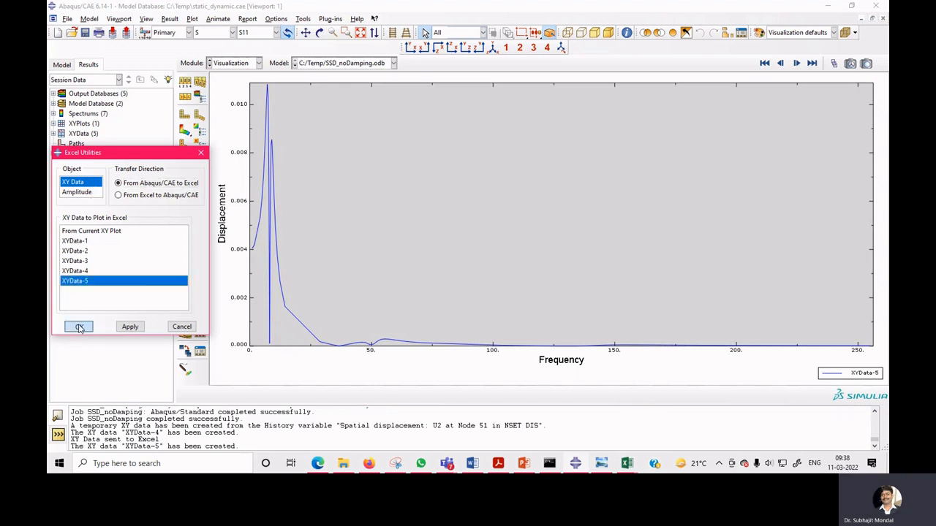
left_click(79, 326)
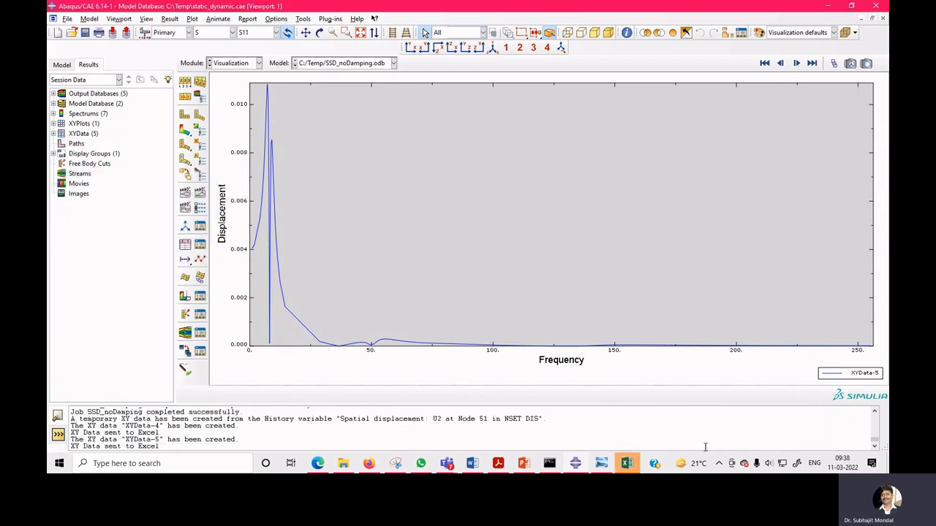
Switch through the Book1 and Book2 workbooks and inspect the peak point of the XYData-2 chart.
left_click(627, 462)
left_click(863, 417)
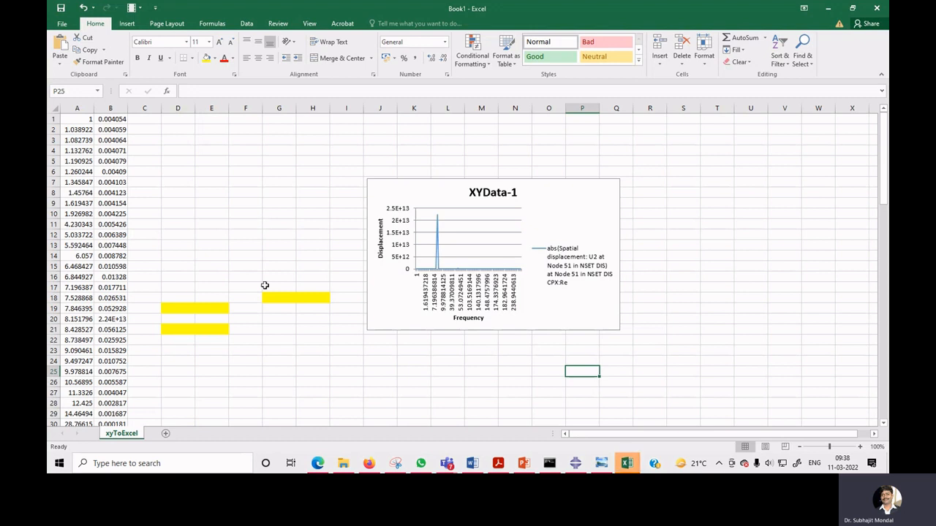
mouse_move(627, 465)
left_click(406, 409)
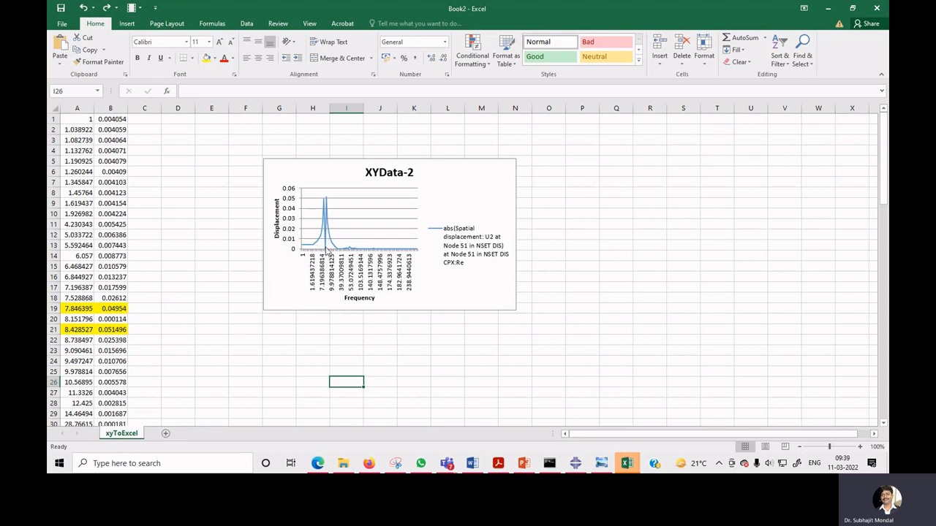
mouse_move(326, 252)
left_click(322, 201)
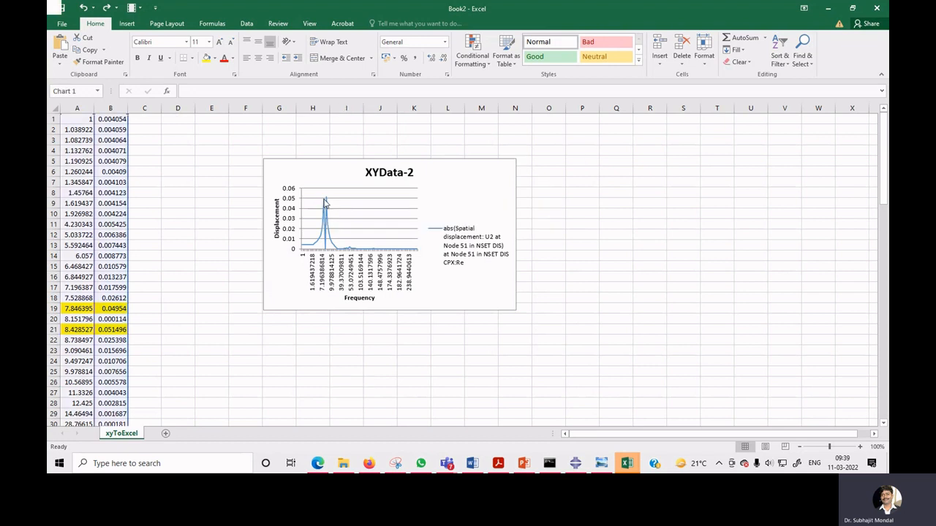
left_click(322, 200)
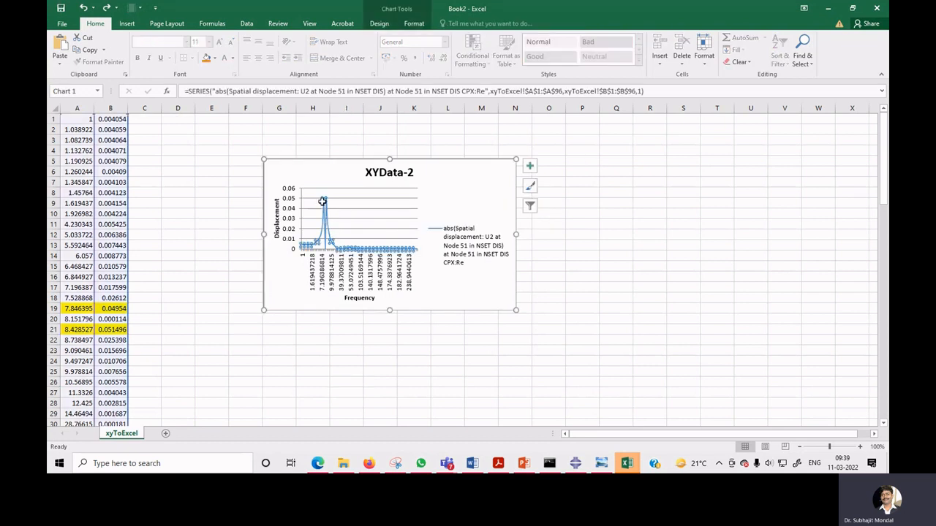
mouse_move(323, 200)
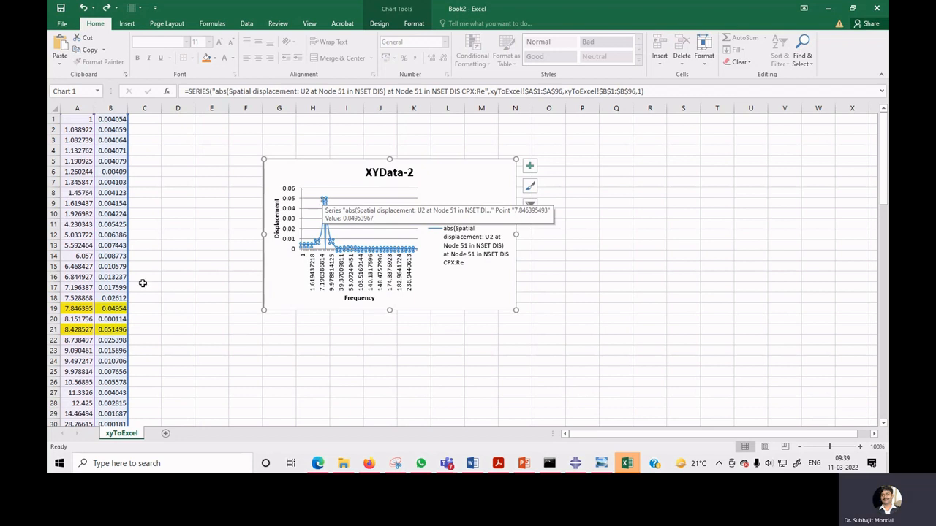
Clear the frequency and displacement cells in row 20 of Book2.
left_click_drag(70, 318, 134, 320)
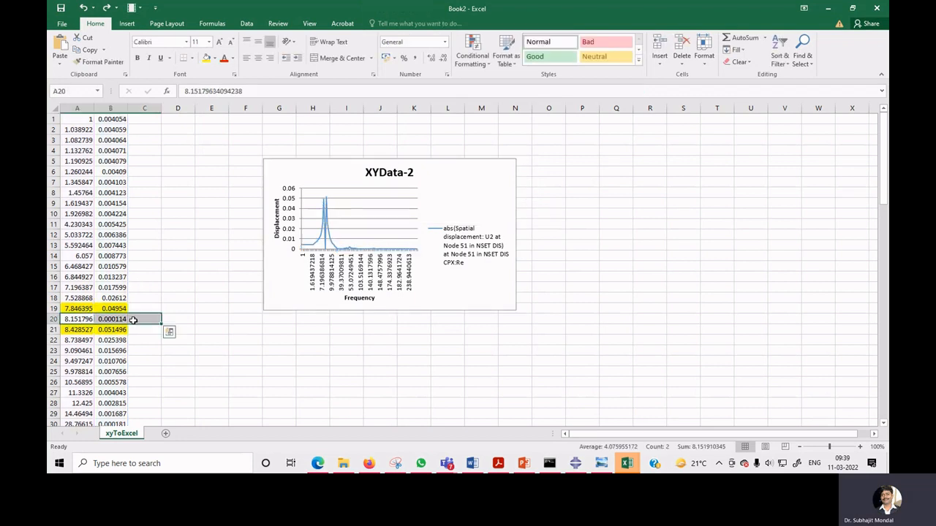
key("Delete")
left_click(168, 352)
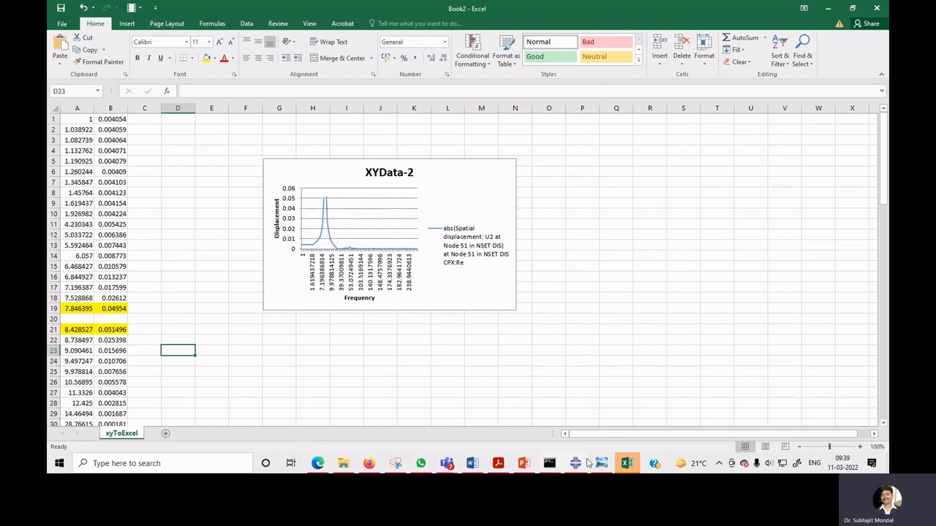
Switch to Book3, cancel the pending paste and undo the recent edits to restore row 18's data.
left_click(627, 463)
left_click(625, 430)
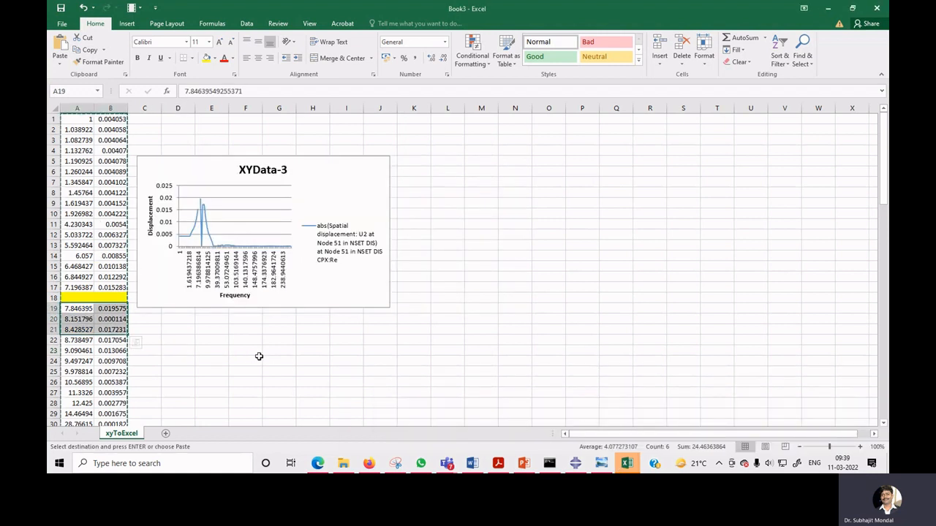
key("Escape")
key("ctrl+z")
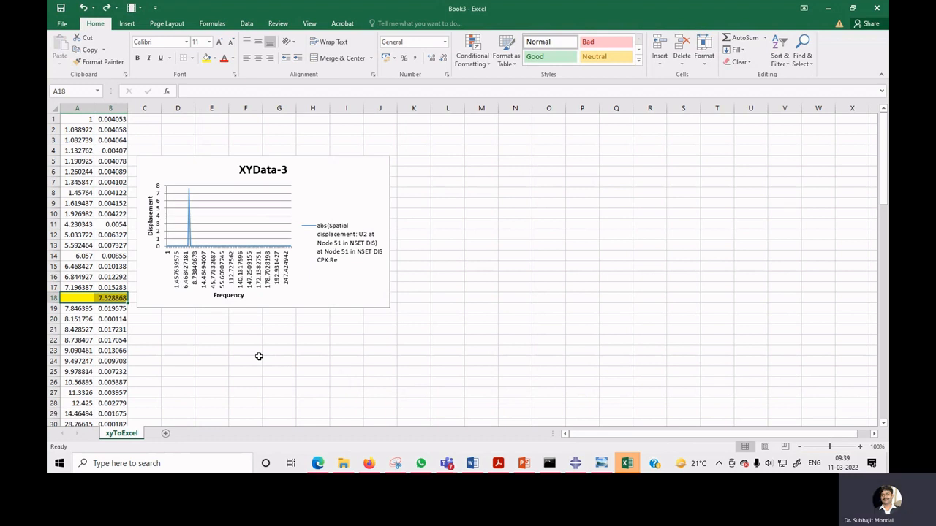
key("ctrl+z")
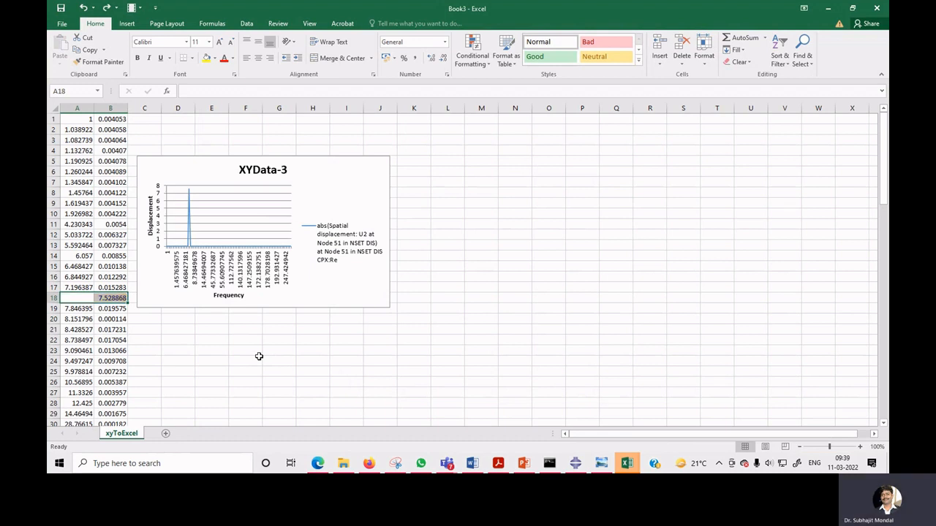
key("ctrl+z")
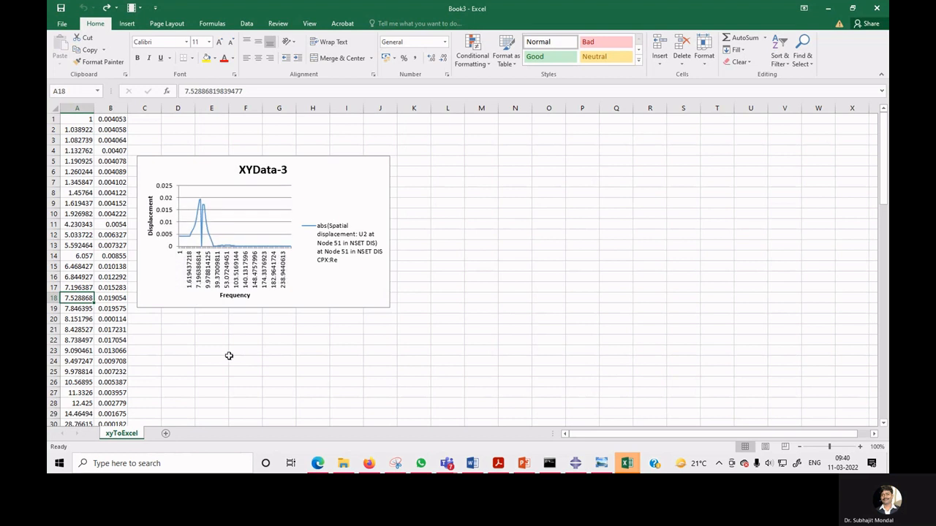
left_click(229, 357)
Clear the frequency and displacement cells in row 20 of Book3.
mouse_move(203, 250)
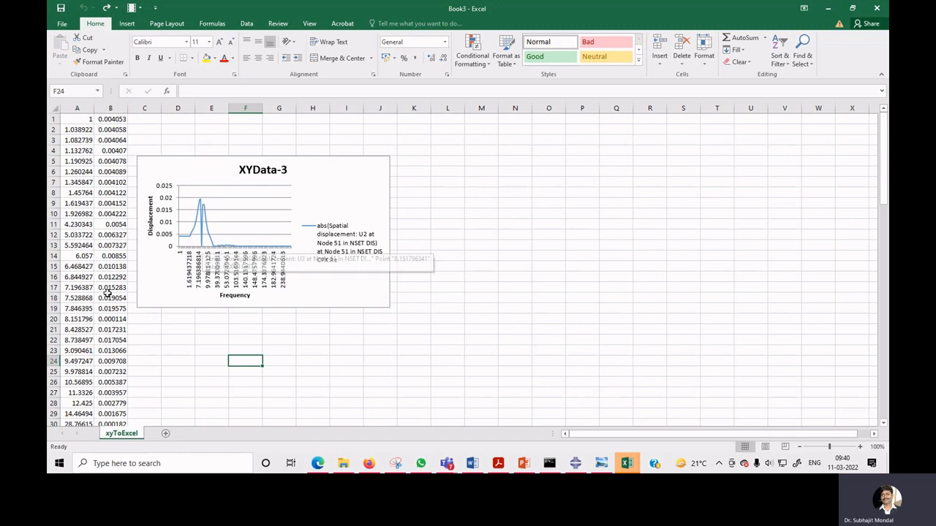
left_click_drag(86, 318, 112, 318)
key("Delete")
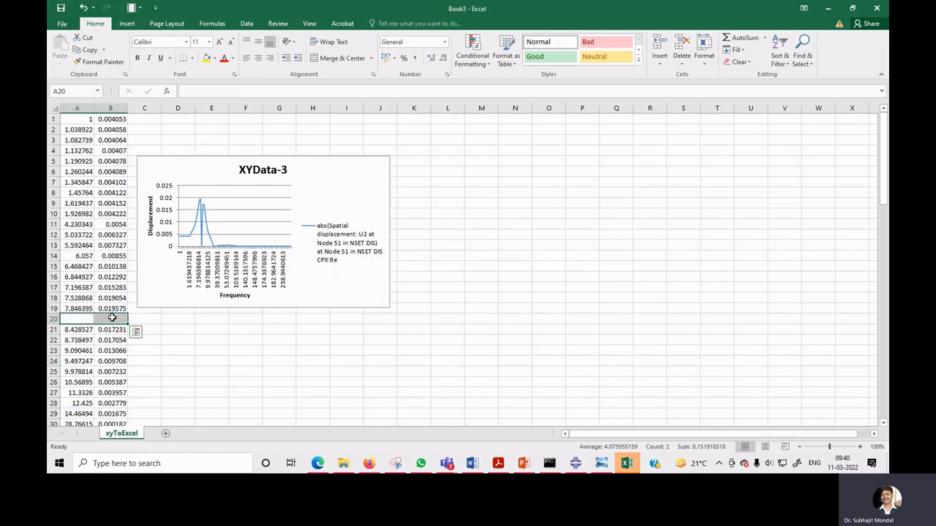
left_click(227, 401)
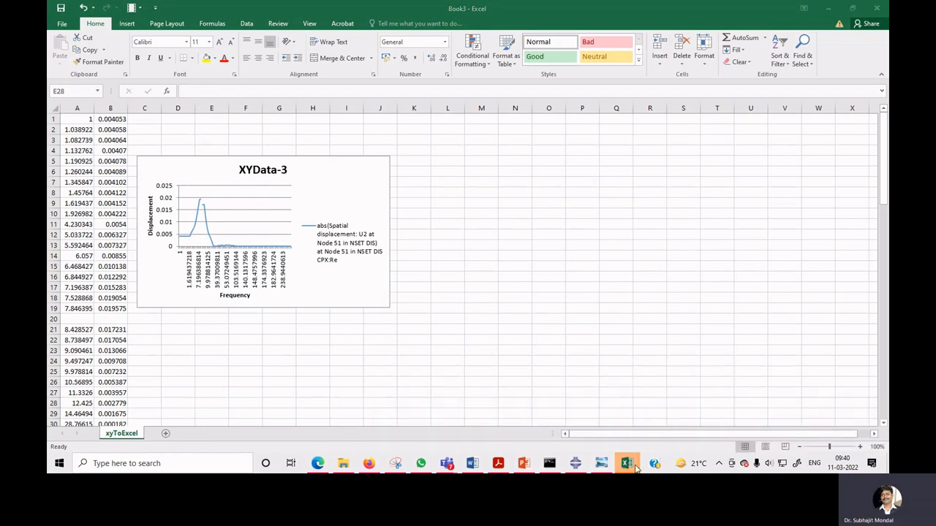
Switch to Book4 and clear the frequency and displacement cells in row 20.
mouse_move(626, 464)
left_click(732, 424)
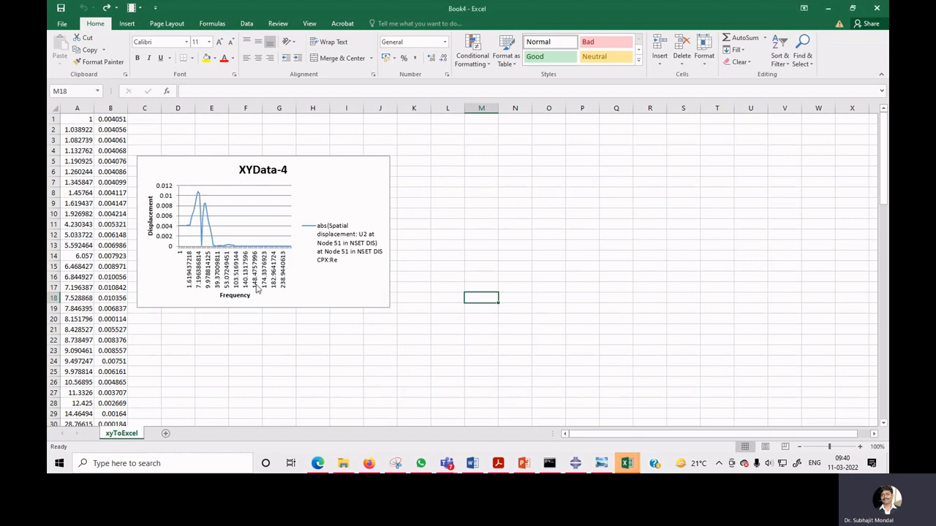
mouse_move(201, 253)
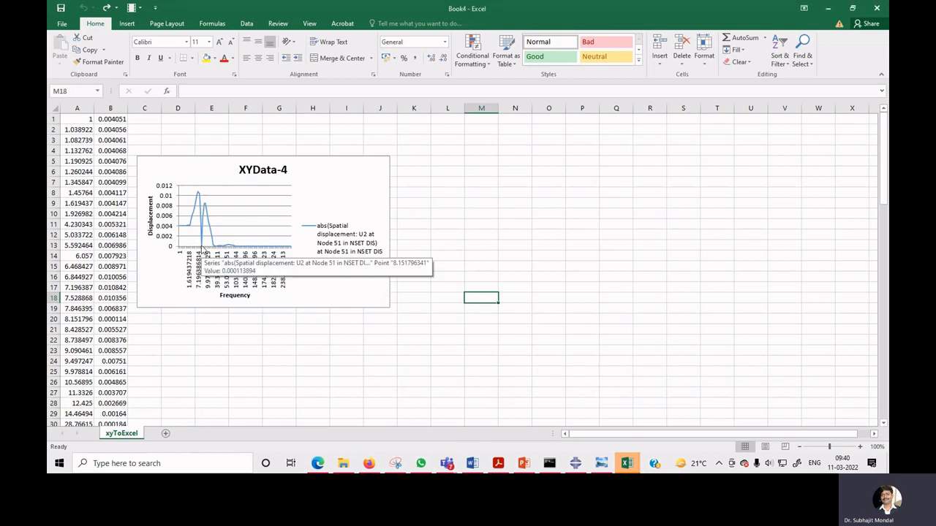
left_click_drag(77, 319, 117, 317)
key("Delete")
left_click(366, 381)
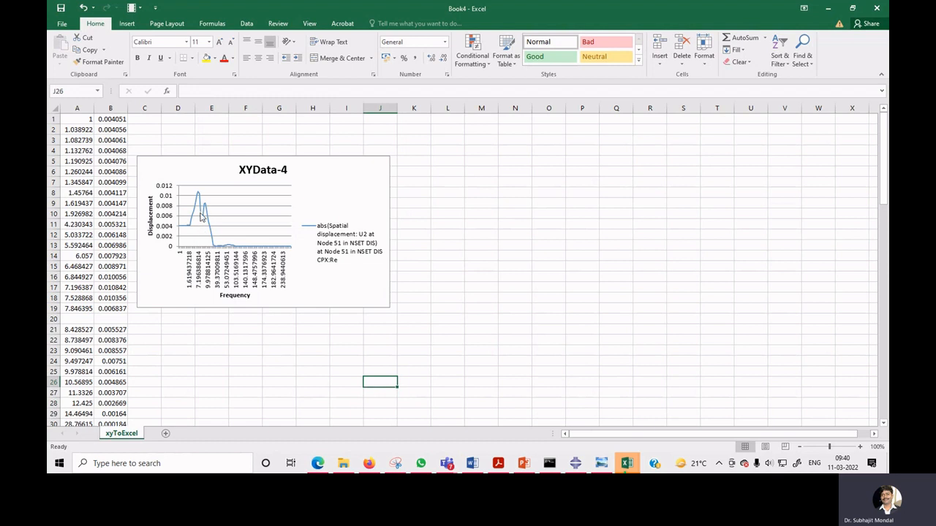
In Book4, clear the frequency and displacement cells in rows 19 and 21.
mouse_move(203, 213)
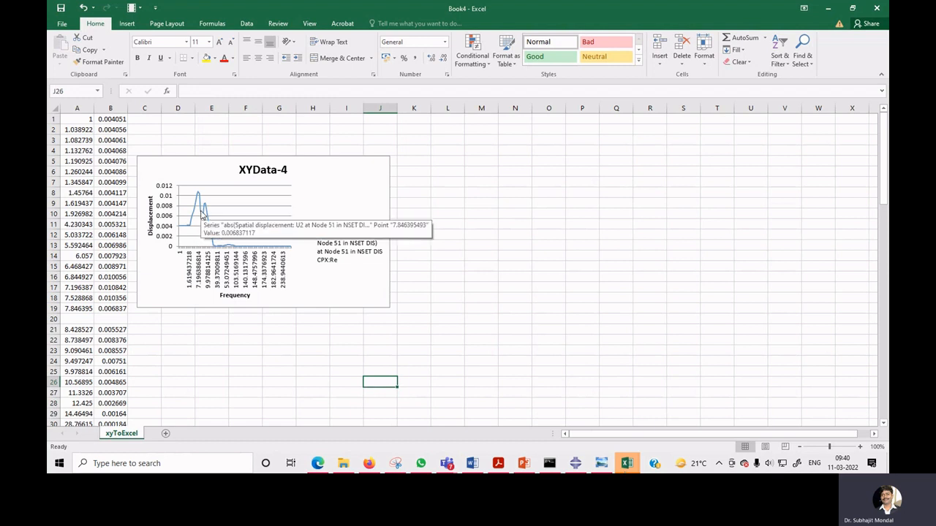
left_click_drag(82, 329, 103, 311)
key("Delete")
left_click(213, 373)
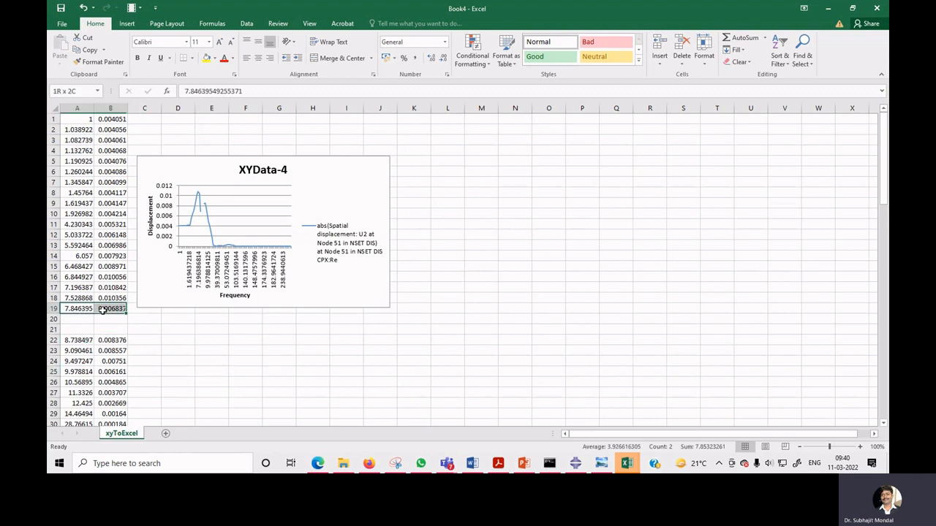
key("Delete")
left_click(245, 351)
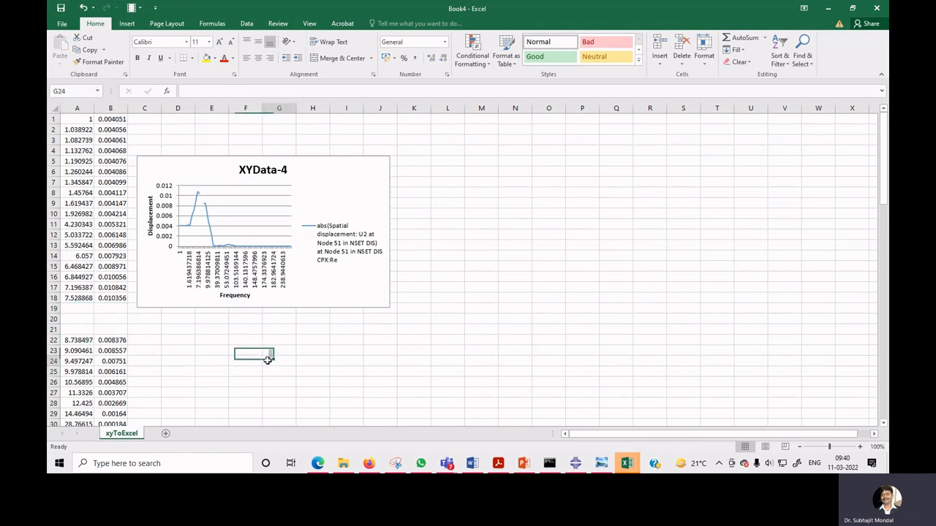
left_click(267, 360)
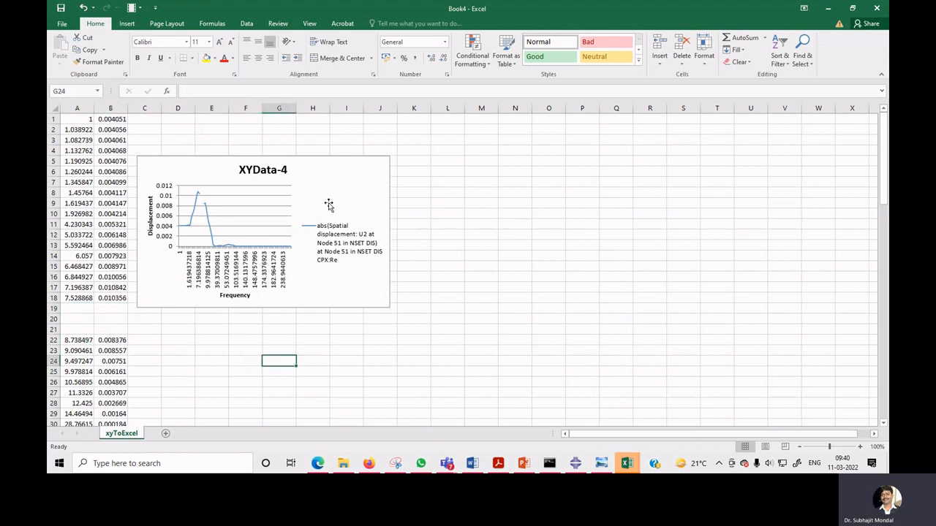
Move the XYData-4 chart to the right, away from the data columns.
left_click_drag(328, 203, 450, 208)
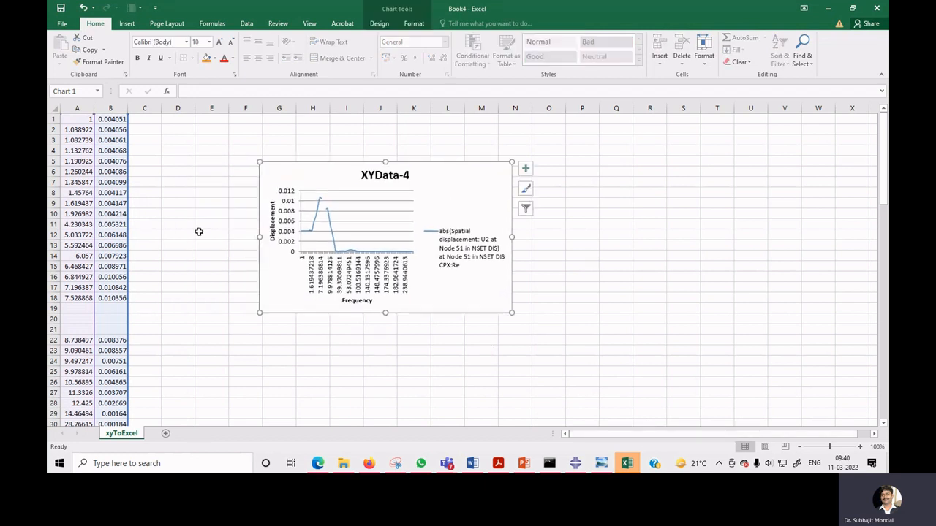
left_click_drag(79, 121, 109, 129)
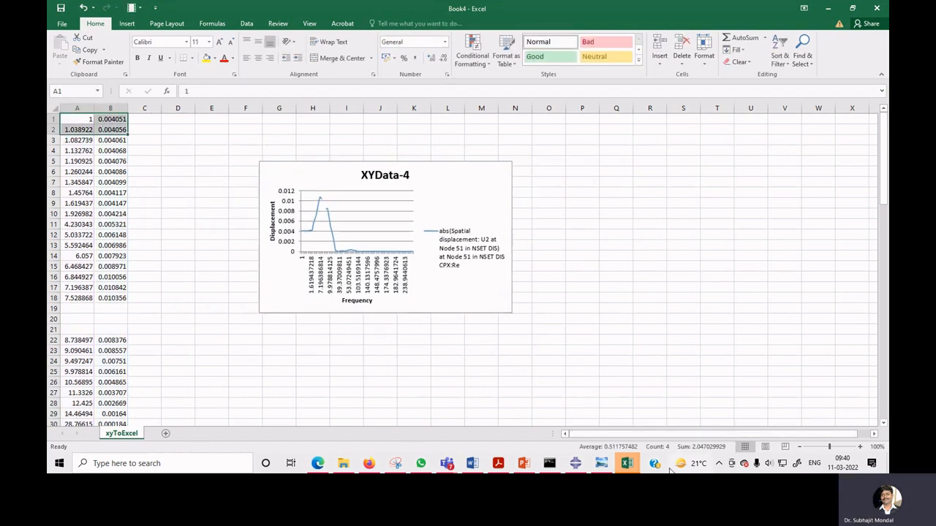
Switch to Book2 and copy its frequency and displacement columns from row 1 down to row 96.
mouse_move(627, 463)
left_click(528, 434)
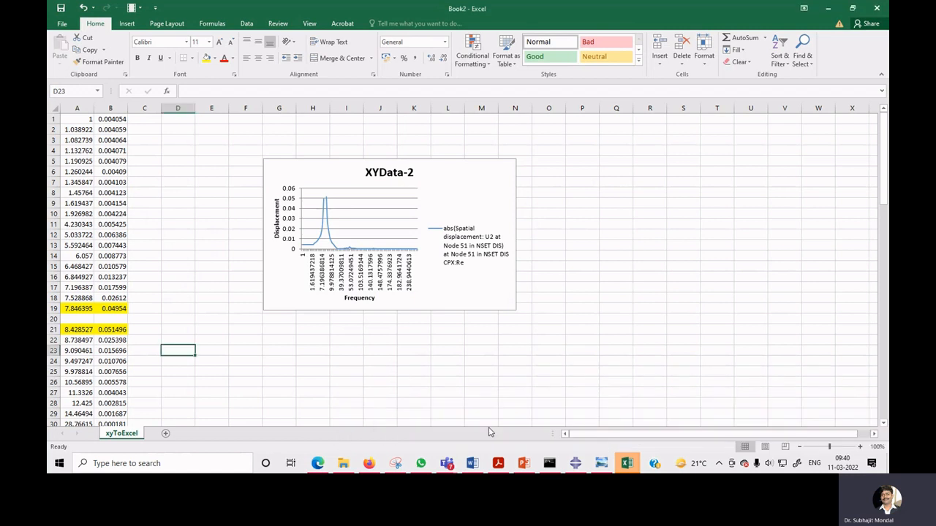
left_click_drag(79, 120, 105, 130)
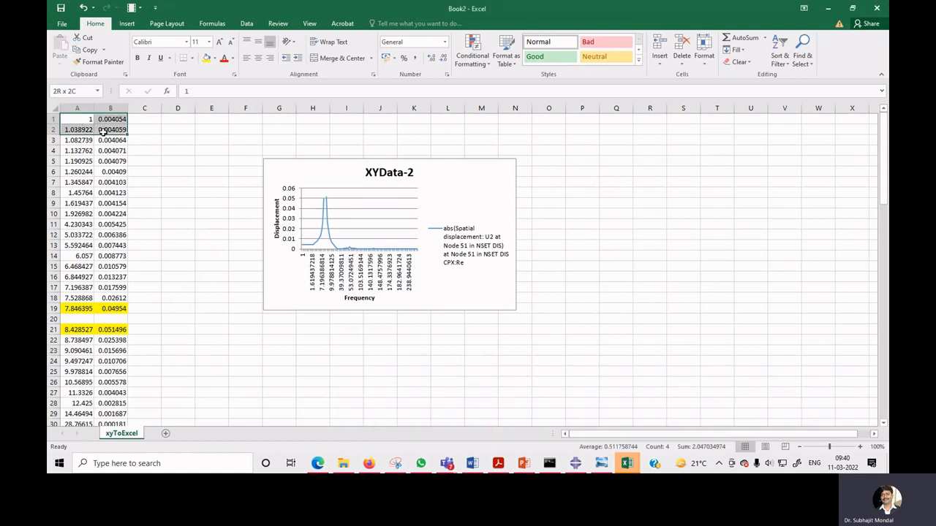
key("ctrl+shift+Down")
key("ctrl+shift+Down")
key("ctrl+shift+Down")
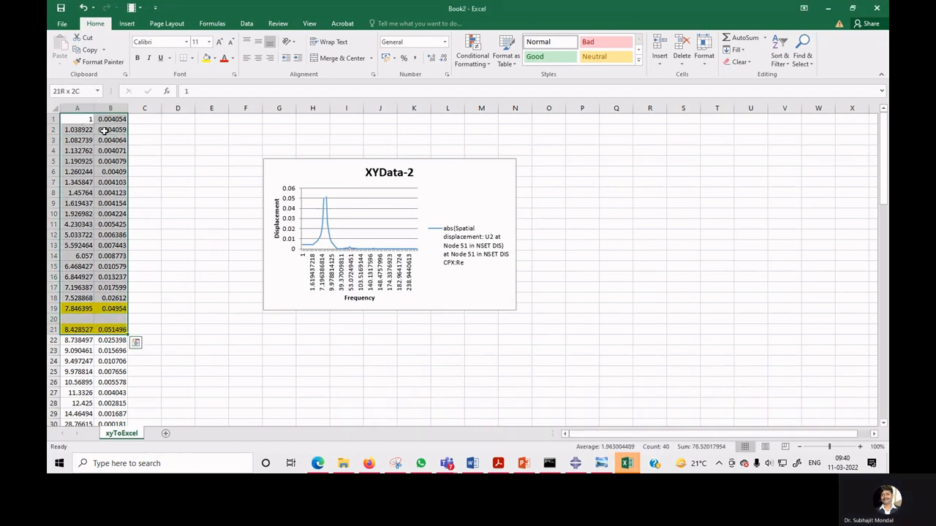
key("ctrl+c")
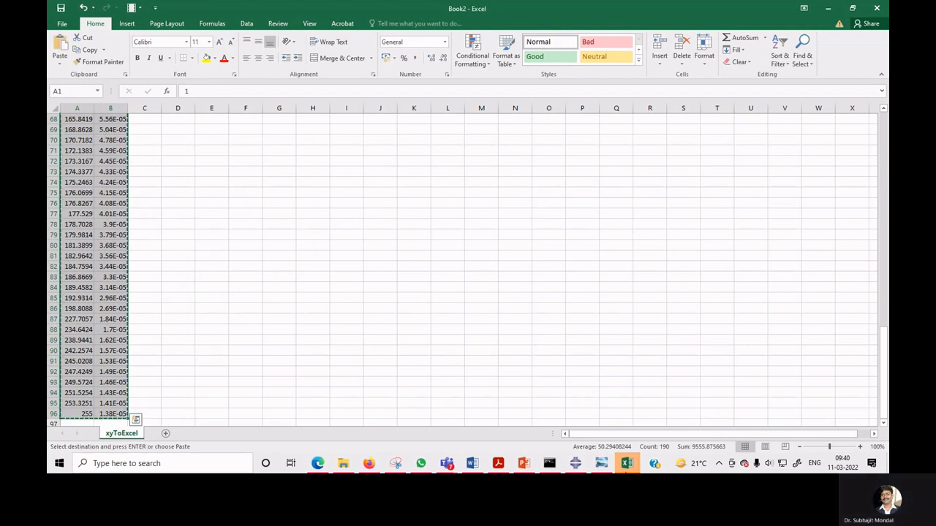
Switch to Book1 and paste the Book2 data into columns D and E starting at D1.
mouse_move(626, 463)
left_click(444, 434)
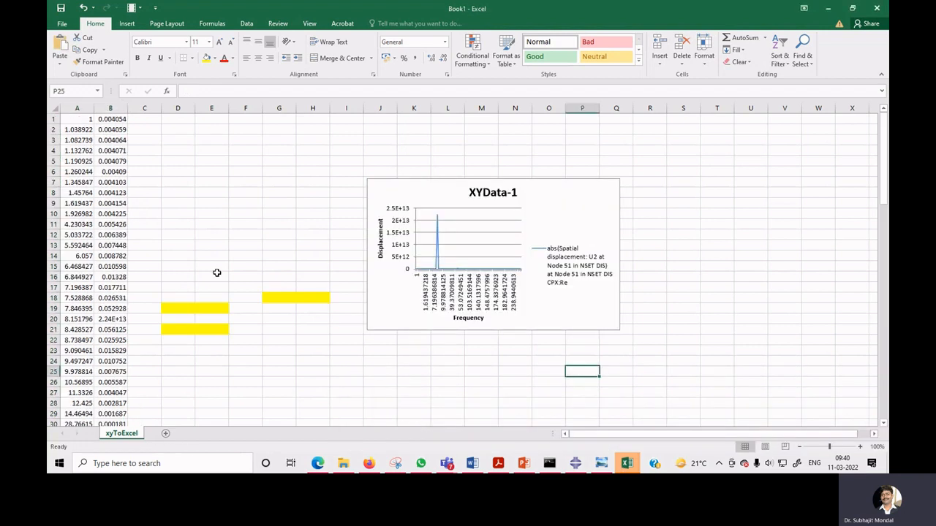
left_click(178, 121)
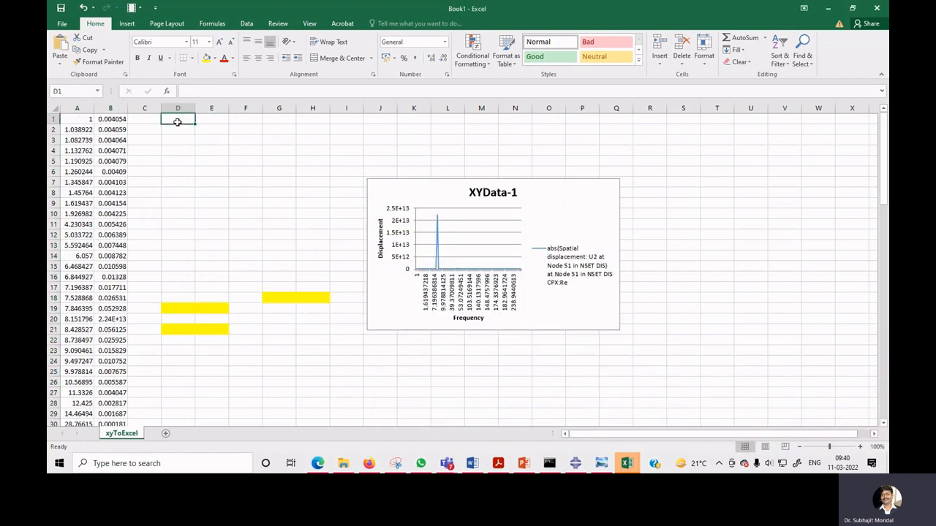
key("ctrl+v")
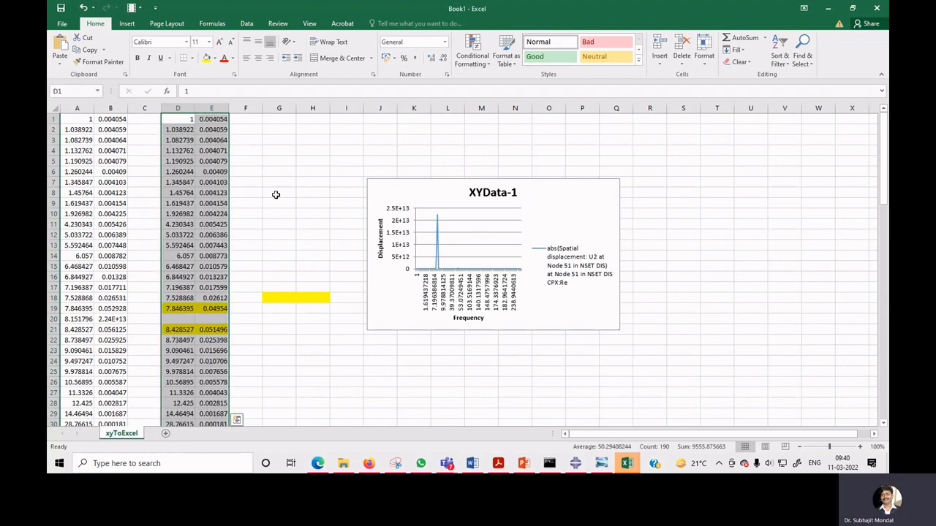
left_click(289, 204)
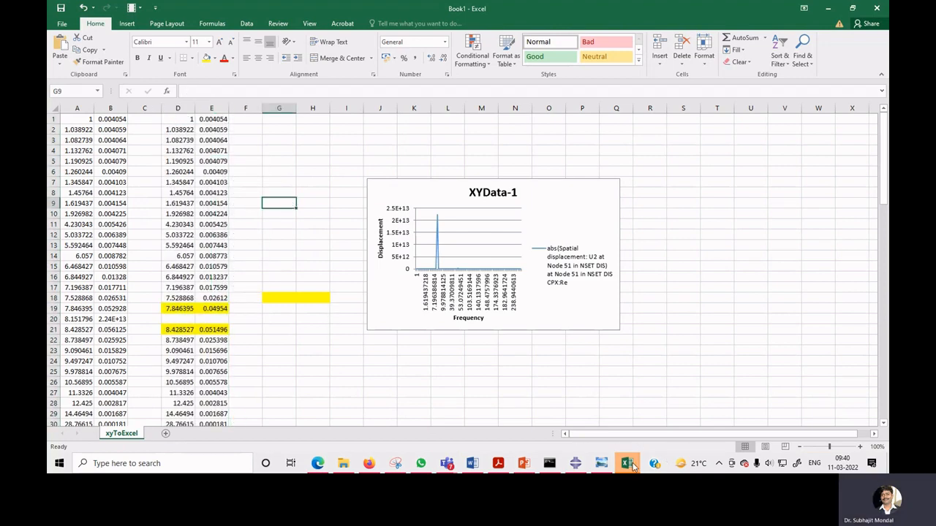
Switch to Book3 and copy its frequency and displacement columns from row 1 down to row 96.
mouse_move(633, 465)
left_click(633, 426)
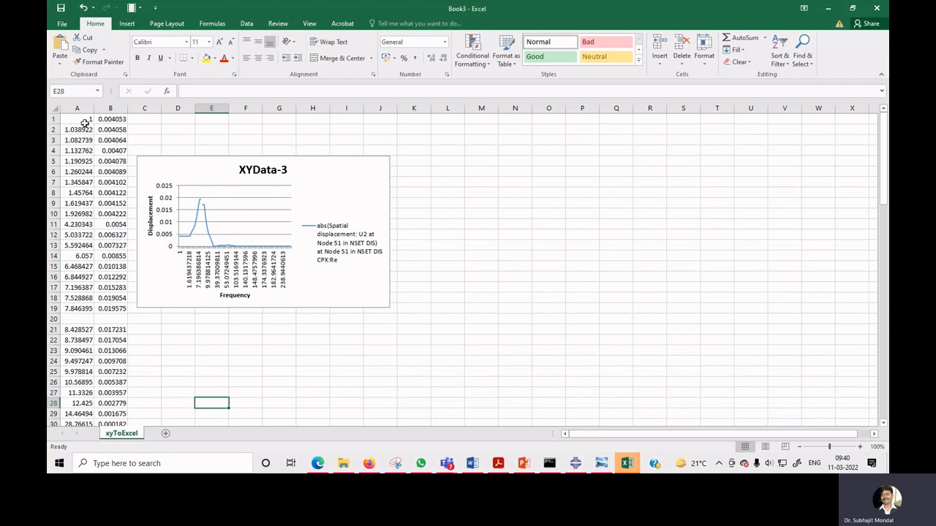
left_click_drag(85, 123, 106, 128)
key("ctrl+shift+Down")
key("ctrl+shift+Down")
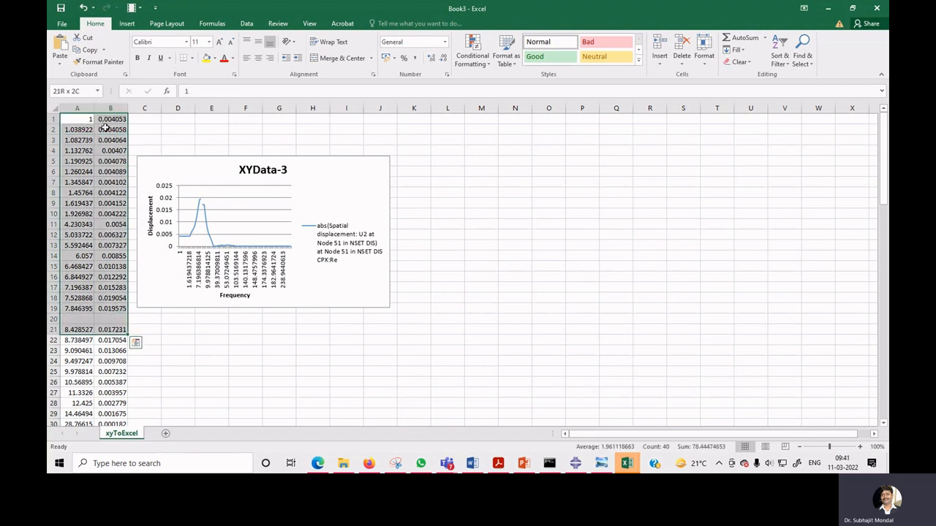
key("ctrl+shift+Down")
key("ctrl+c")
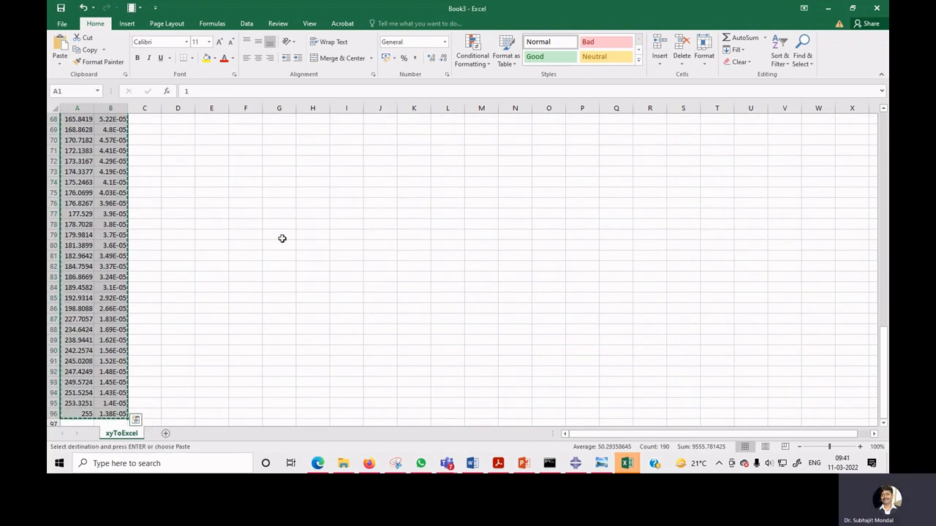
Switch to Book1, paste the Book3 data into columns G and H starting at G1, and move the chart rightward.
left_click(627, 463)
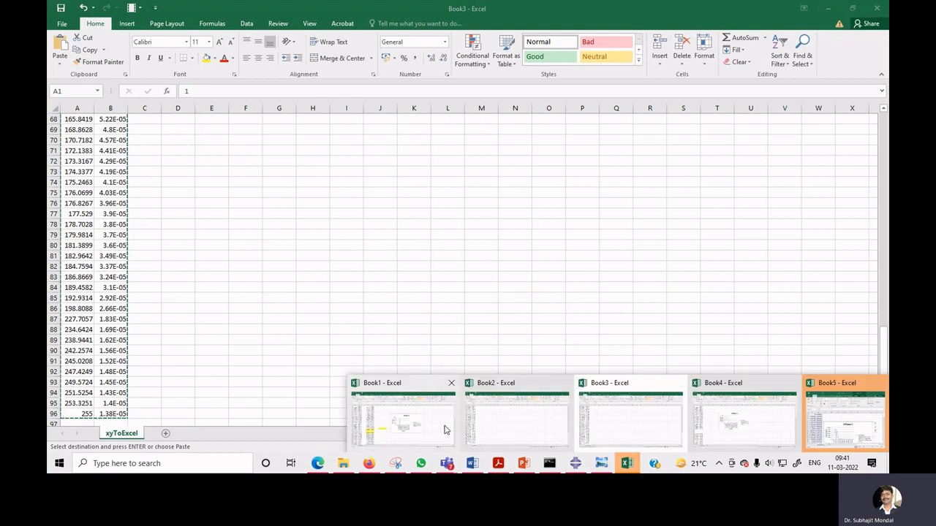
left_click(444, 430)
left_click(276, 119)
key("ctrl+v")
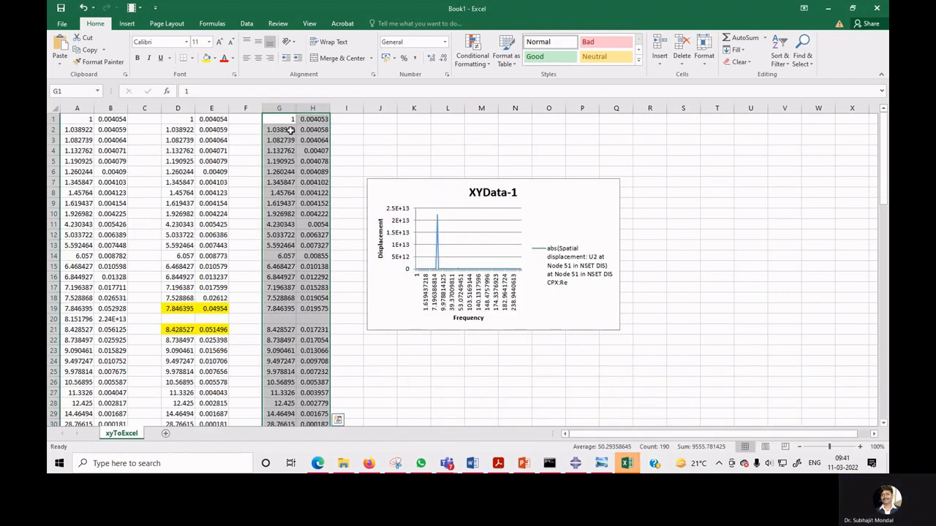
left_click_drag(373, 183, 534, 196)
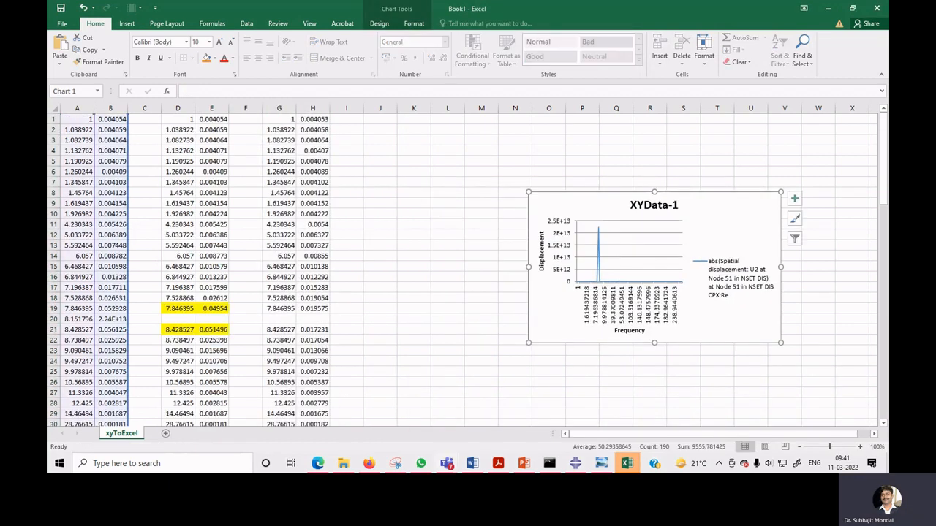
Switch to Book4 and copy its frequency and displacement columns from row 1 down to row 96.
left_click(626, 464)
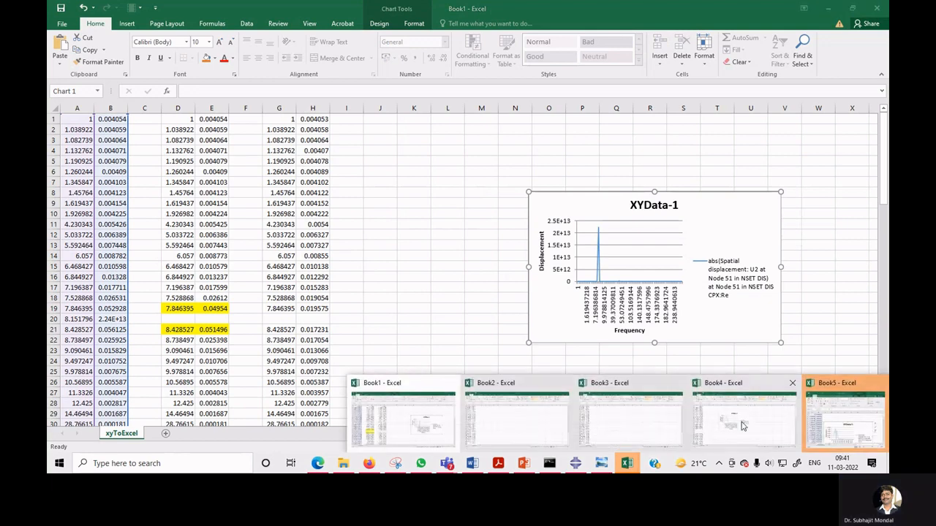
left_click(860, 438)
left_click_drag(79, 118, 107, 128)
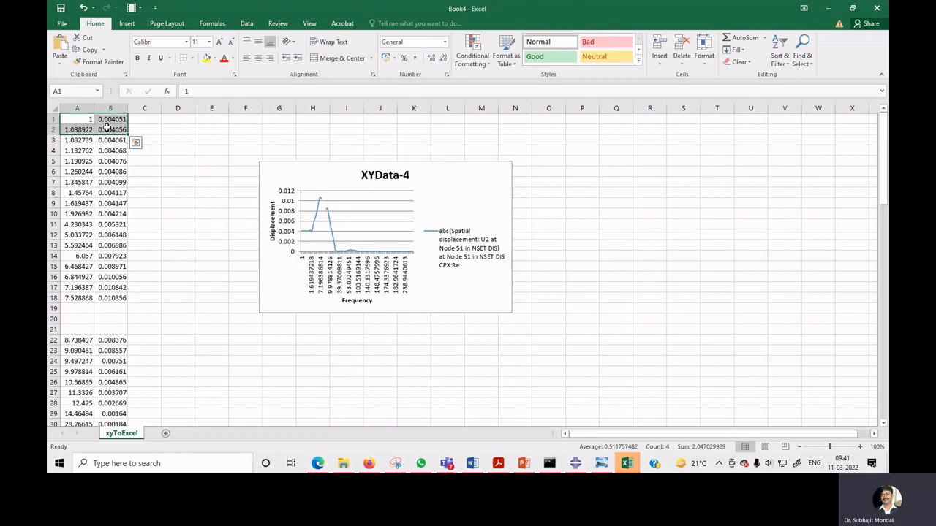
key("ctrl+shift+Down")
key("ctrl+shift+Down")
key("ctrl+shift+Down")
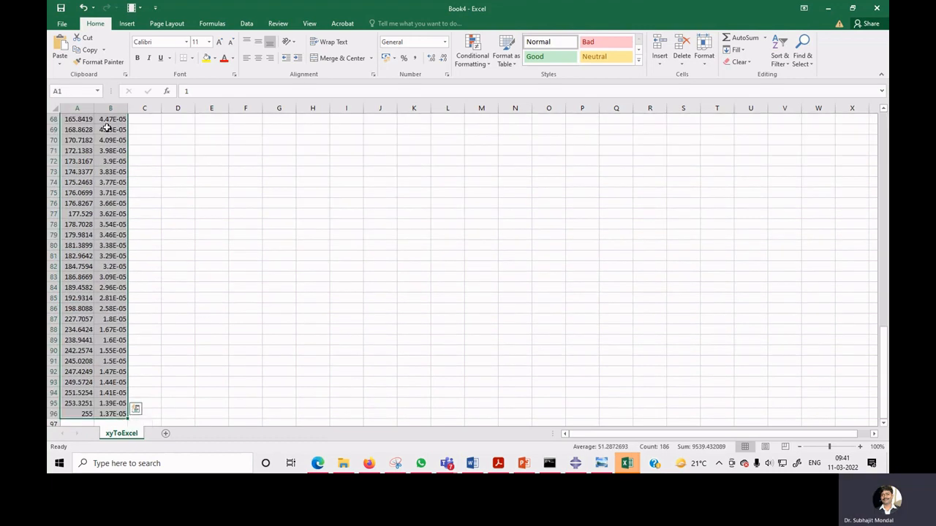
key("ctrl+c")
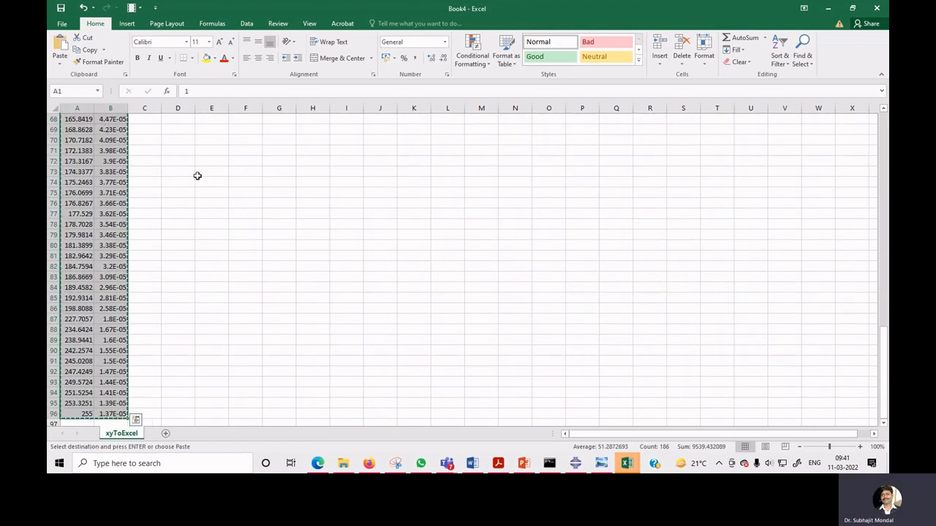
Switch to Book1, paste the Book4 data into columns J and K starting at J1, and select the chart.
left_click(627, 463)
left_click(402, 419)
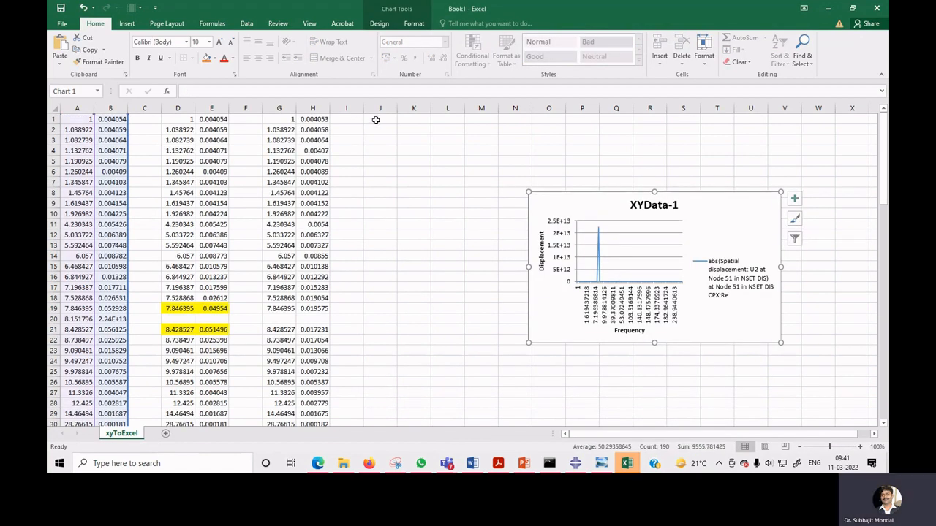
left_click(375, 119)
key("ctrl+v")
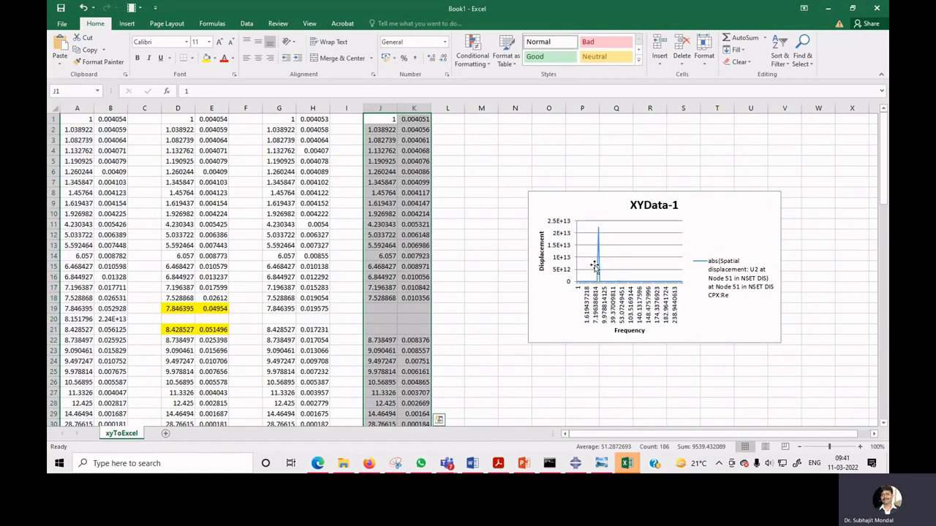
left_click(658, 266)
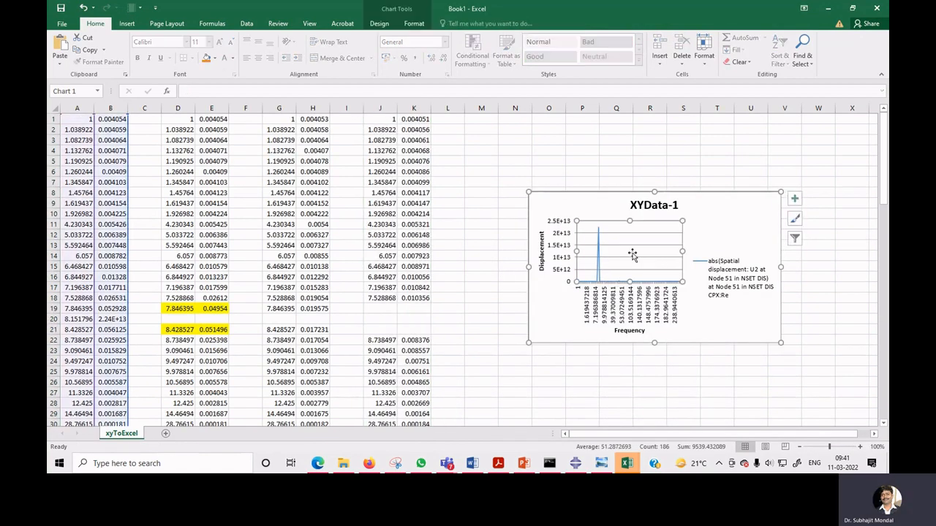
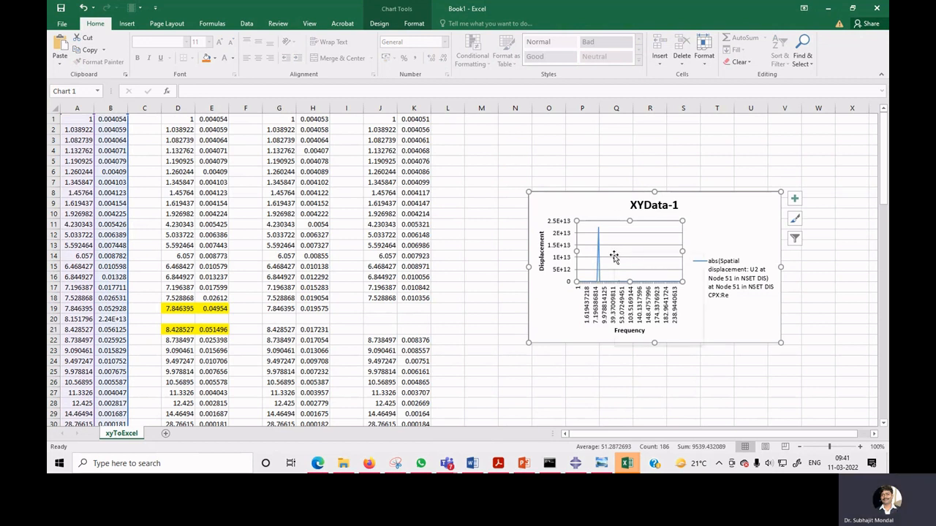
Add a second chart series whose name range is D1:D96 and whose values are E68:E96.
right_click(615, 254)
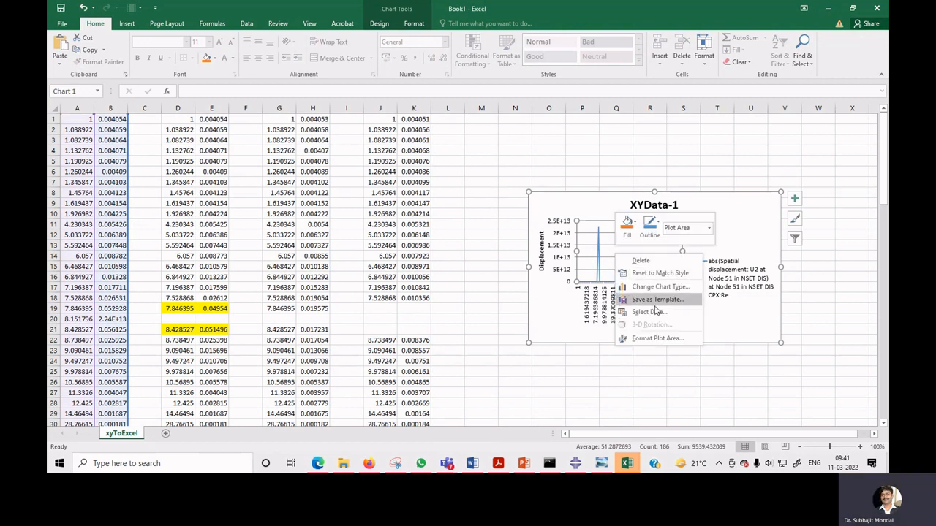
left_click(651, 311)
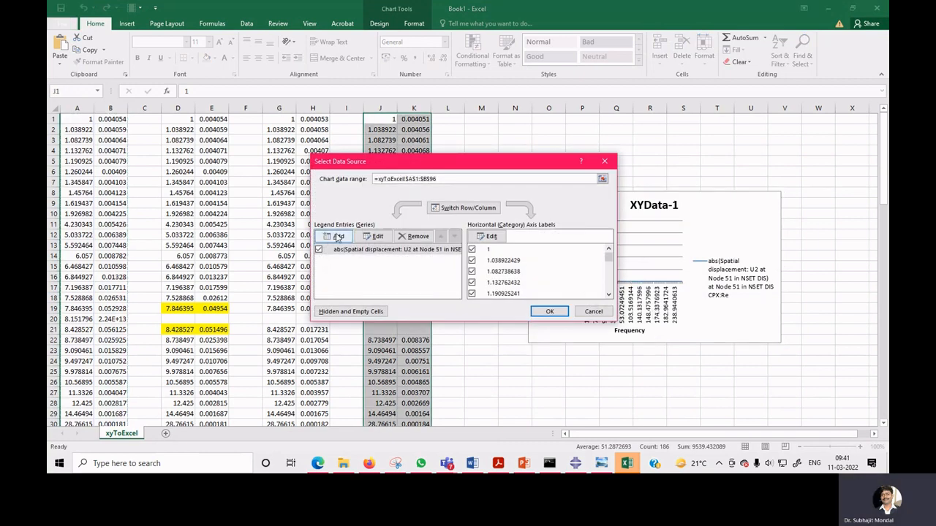
left_click(334, 235)
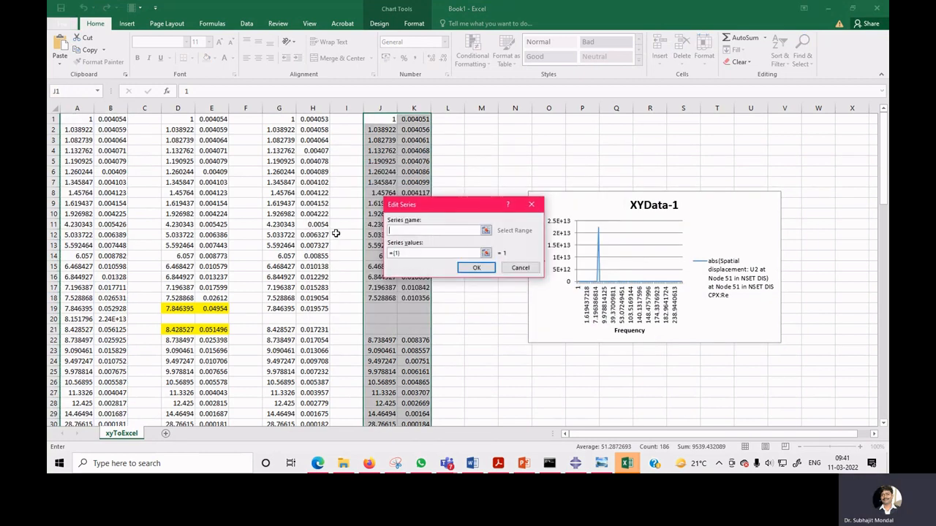
left_click(485, 231)
left_click(181, 118)
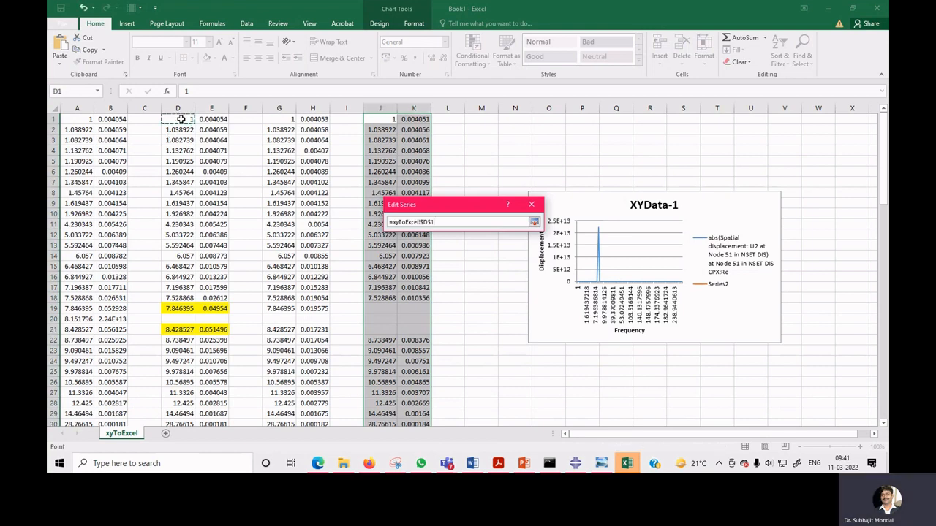
key("ctrl+shift+Down")
key("ctrl+shift+Down")
key("ctrl+shift+Down")
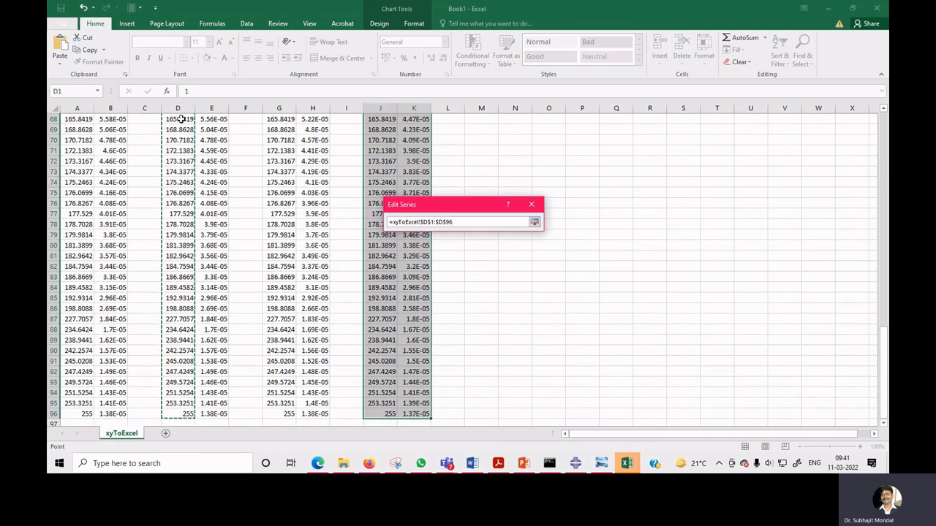
left_click(534, 221)
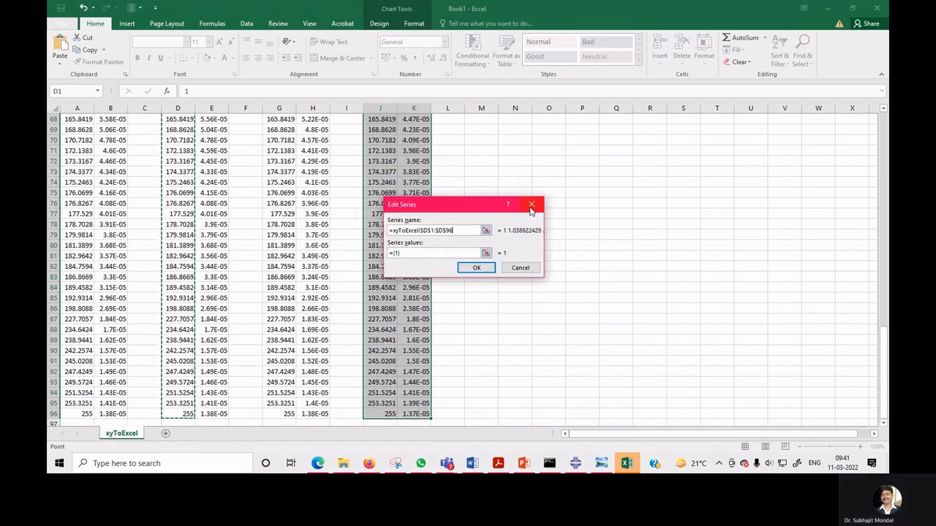
key("Tab")
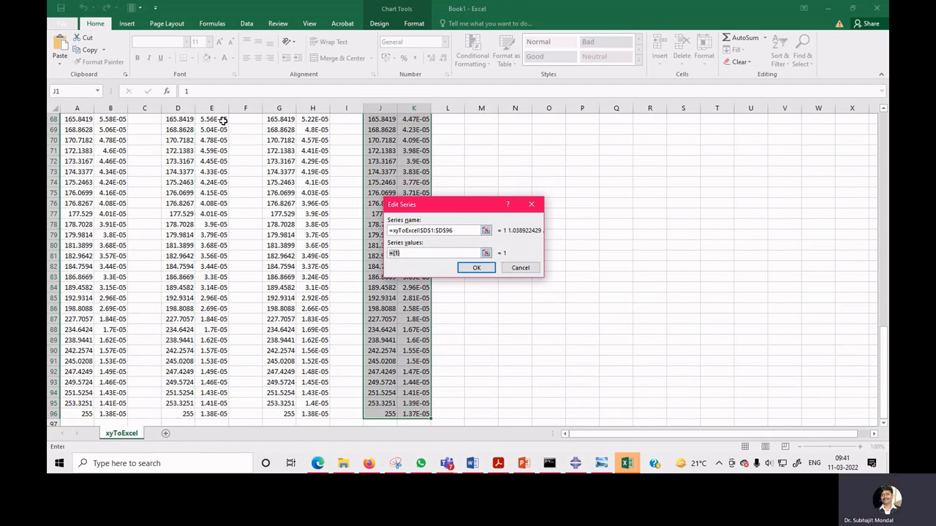
left_click(223, 120)
key("ctrl+shift+Down")
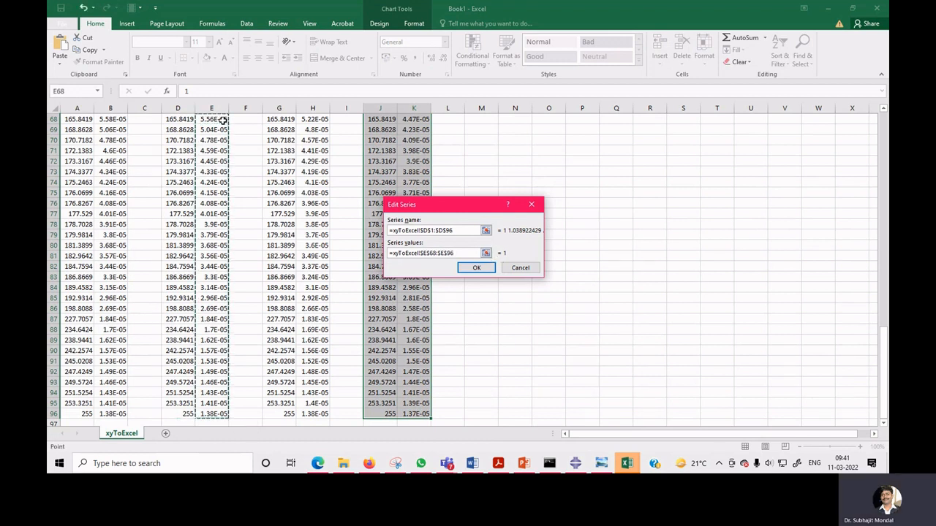
left_click(477, 268)
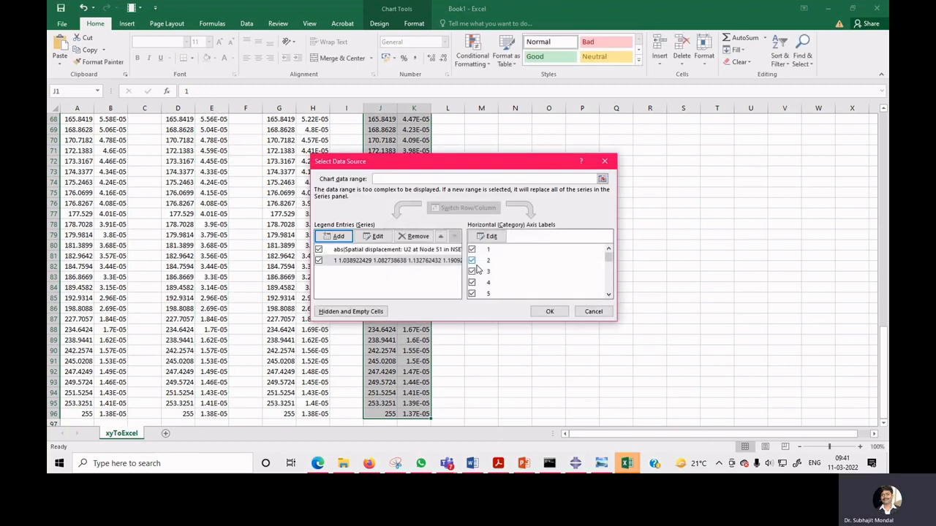
left_click(549, 312)
Enlarge the chart toward the upper right.
scroll(551, 312, "up", 11)
scroll(551, 312, "up", 11)
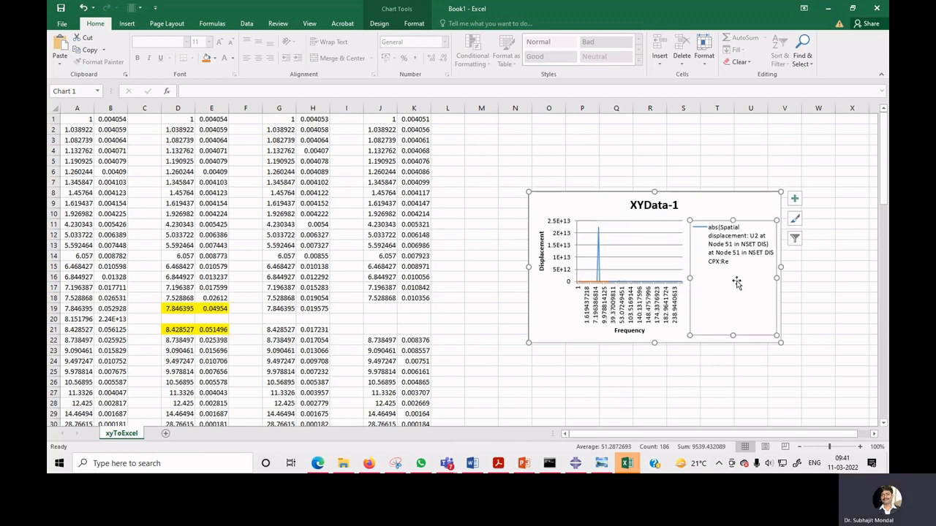
left_click_drag(780, 192, 809, 174)
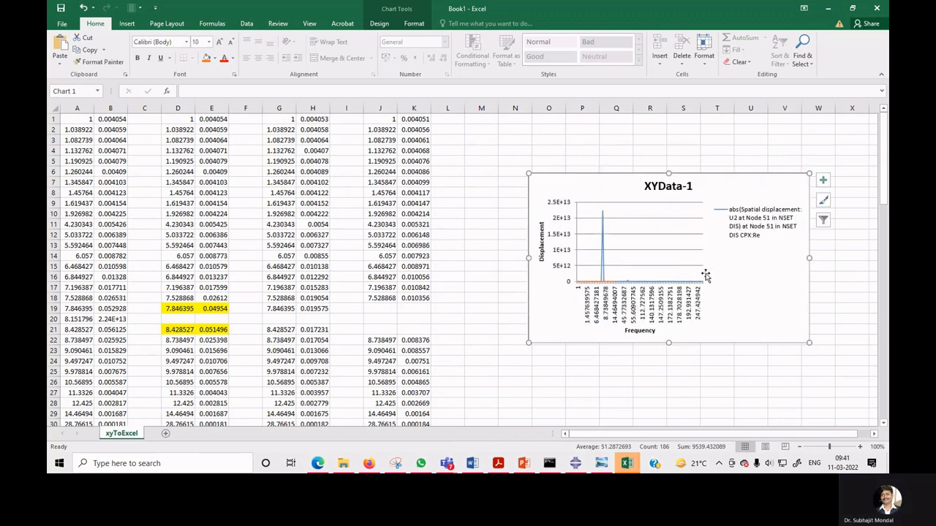
Delete the original abs(Spatial displacement) series from the chart.
left_click(603, 263)
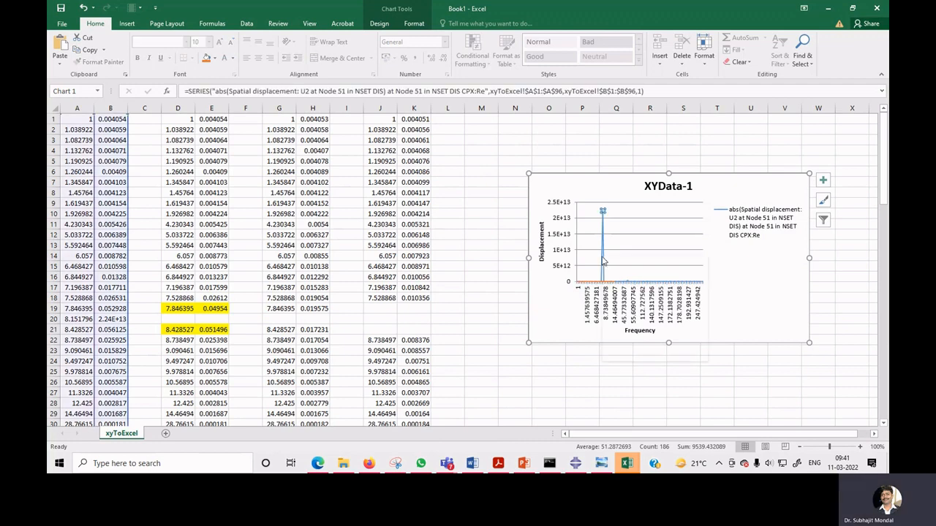
right_click(603, 262)
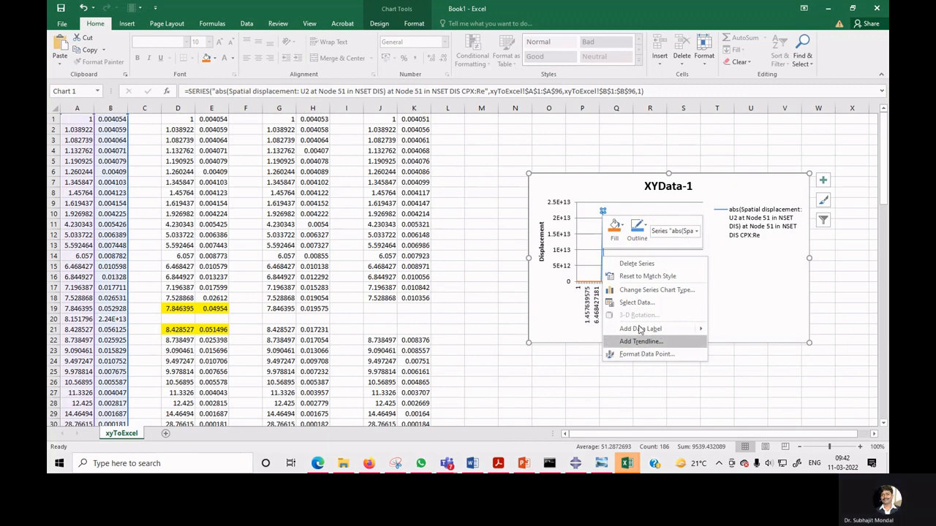
left_click(637, 265)
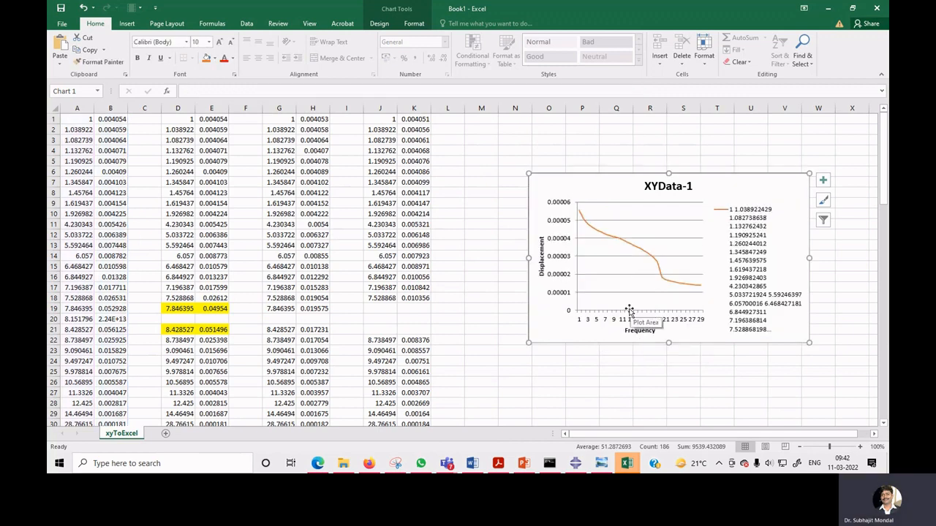
Edit the remaining chart series so its values cover E1:E96.
left_click(646, 252)
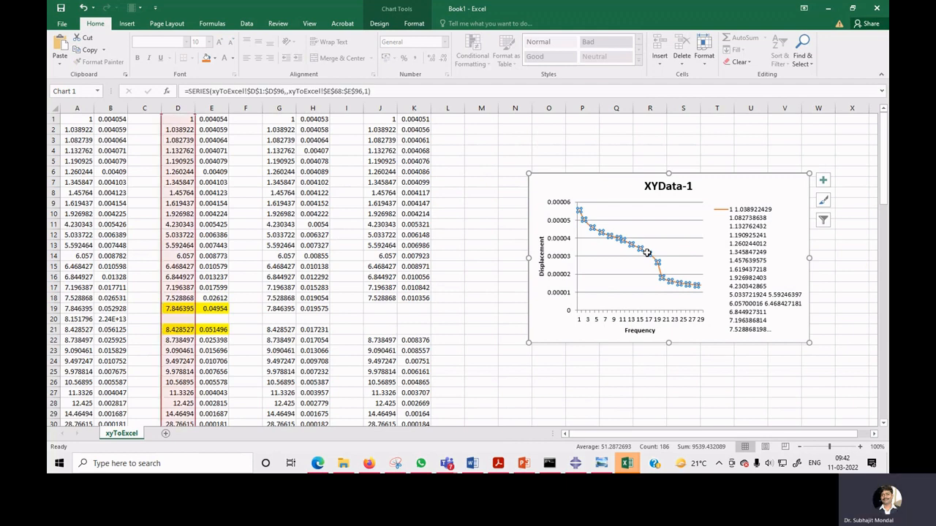
right_click(647, 252)
left_click(692, 298)
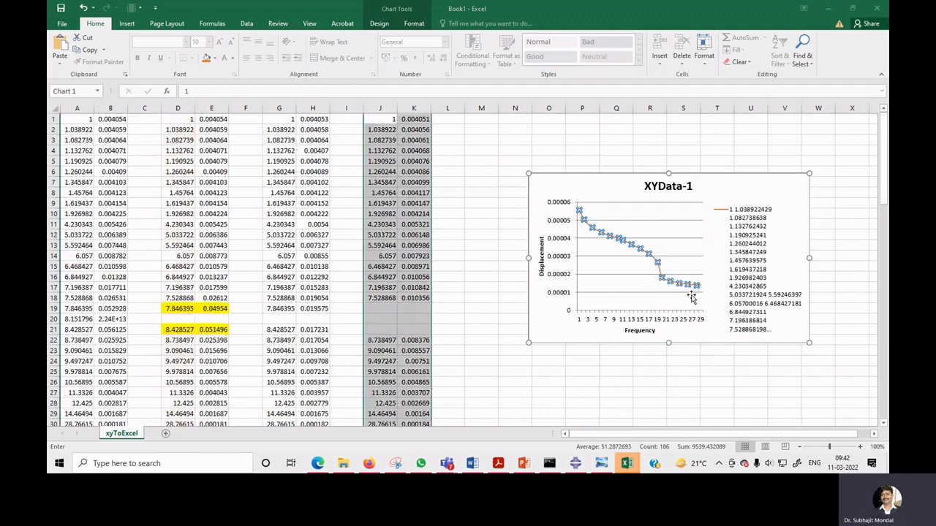
left_click(380, 251)
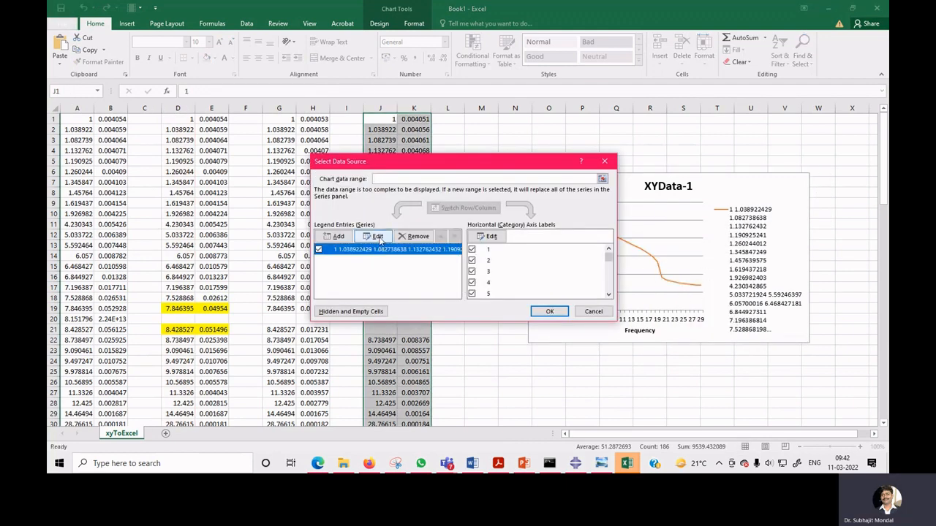
left_click(374, 236)
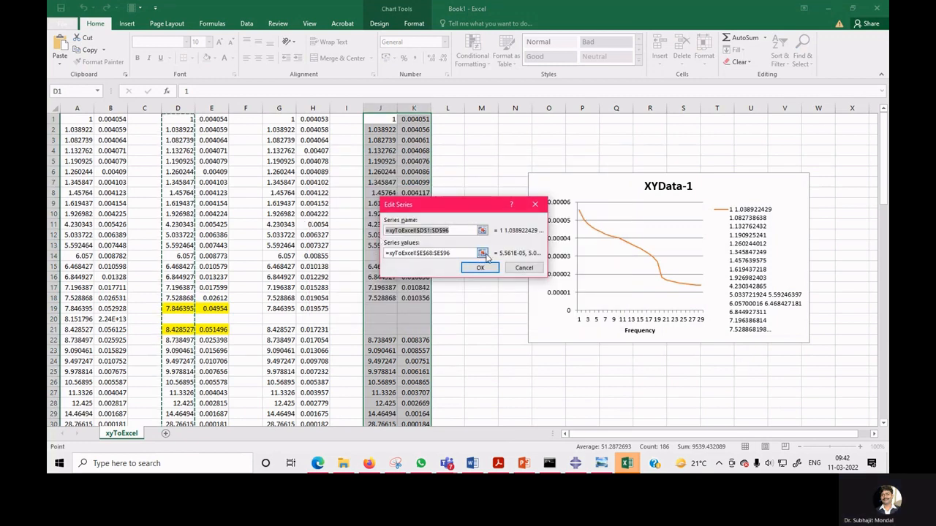
left_click_drag(465, 254, 383, 255)
scroll(265, 327, "up", 7)
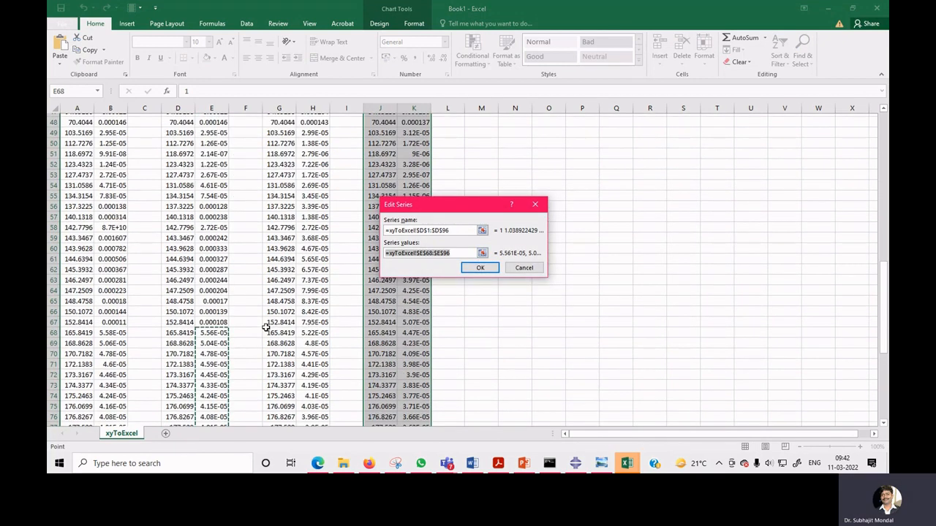
scroll(244, 194, "up", 15)
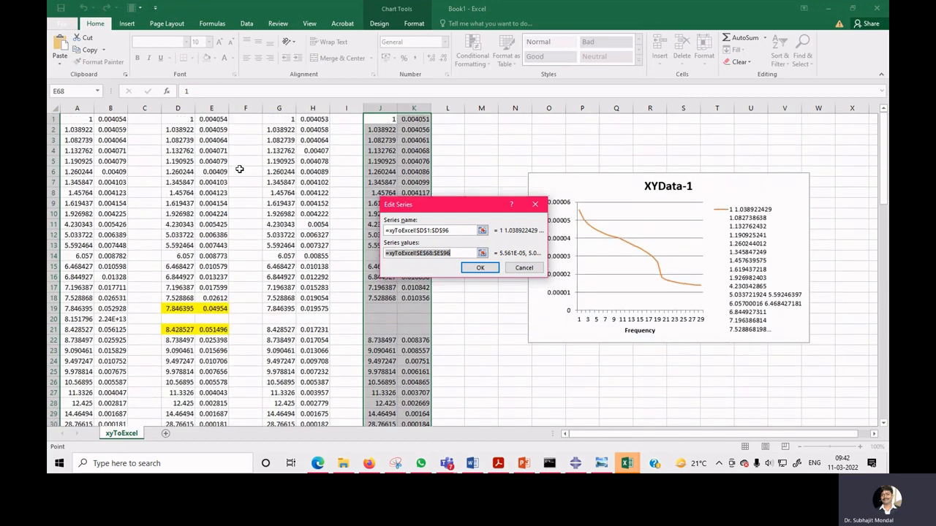
left_click_drag(211, 119, 218, 330)
key("ctrl+shift+Down")
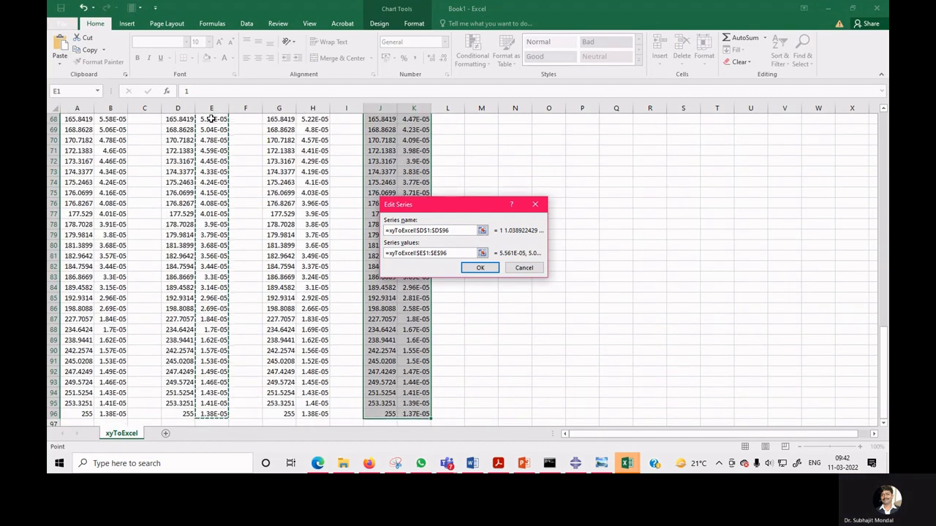
left_click(479, 268)
left_click(550, 311)
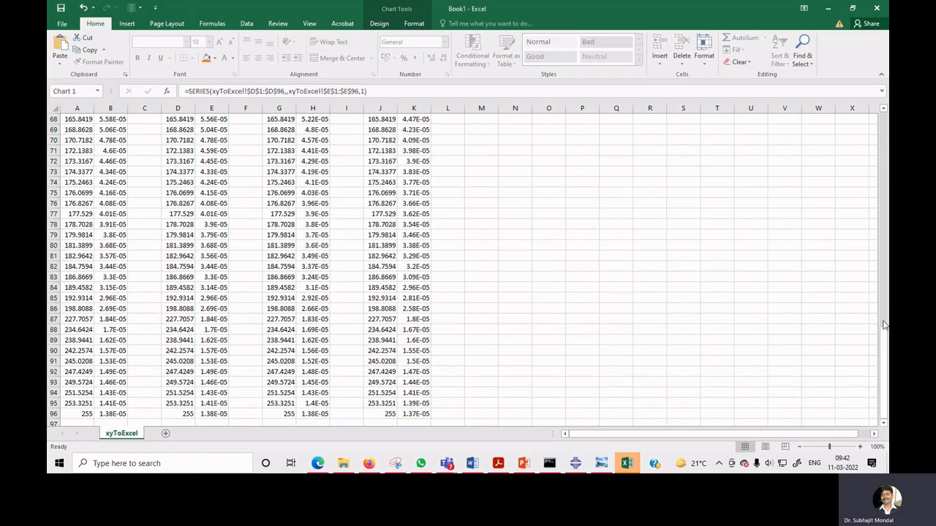
Delete the XYData-1 chart title.
left_click_drag(883, 325, 886, 249)
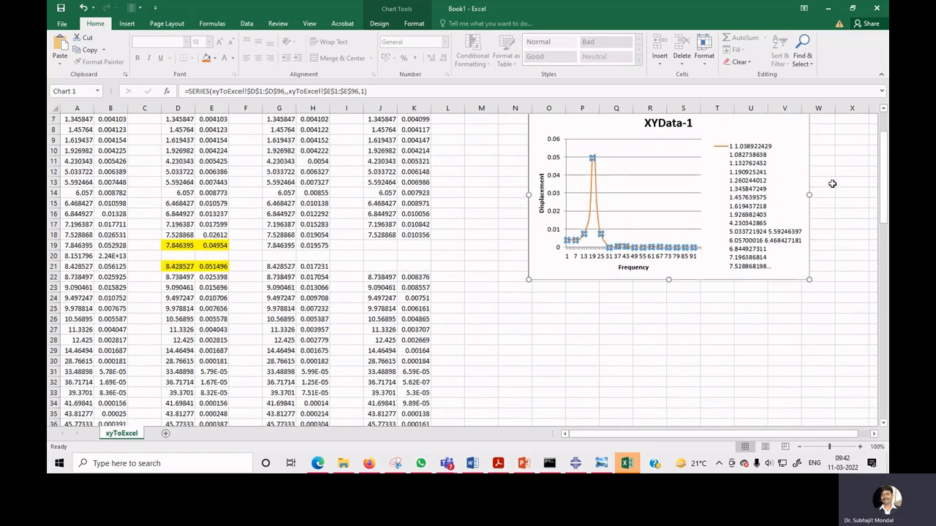
left_click(547, 243)
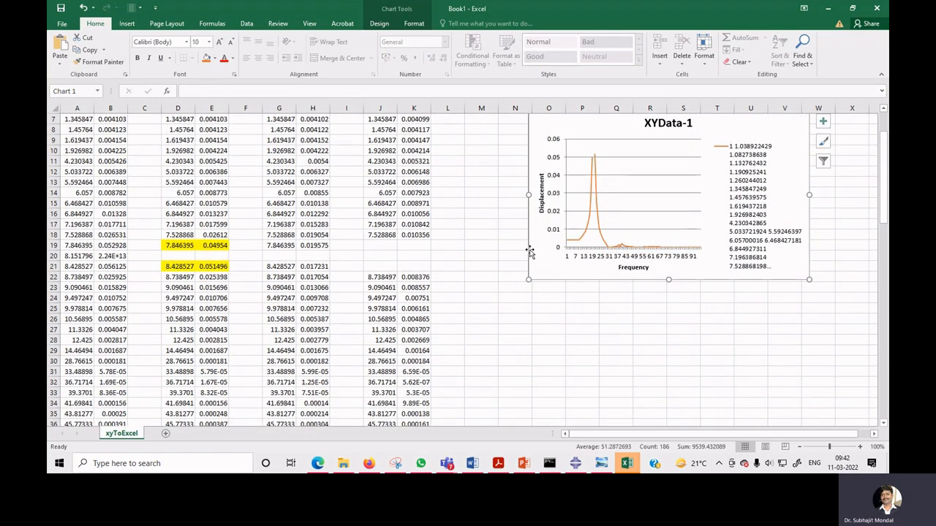
scroll(545, 245, "up", 2)
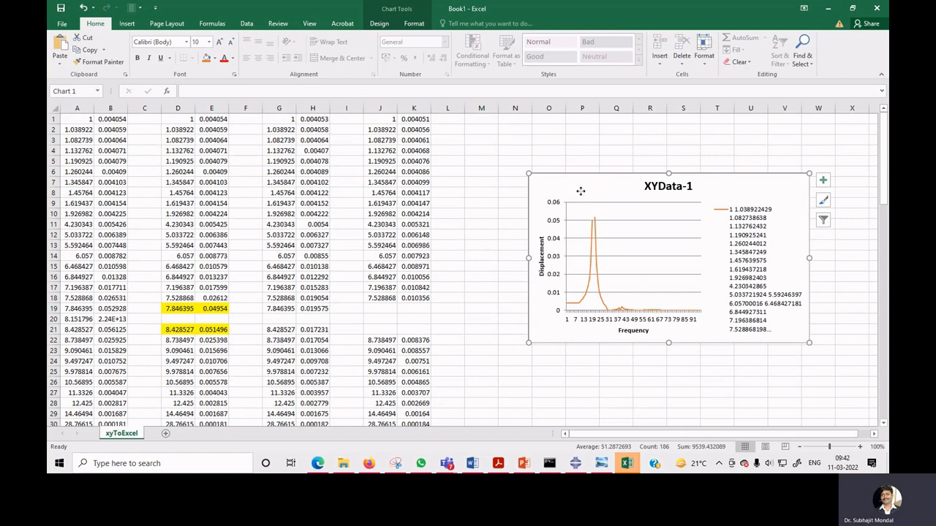
left_click(688, 187)
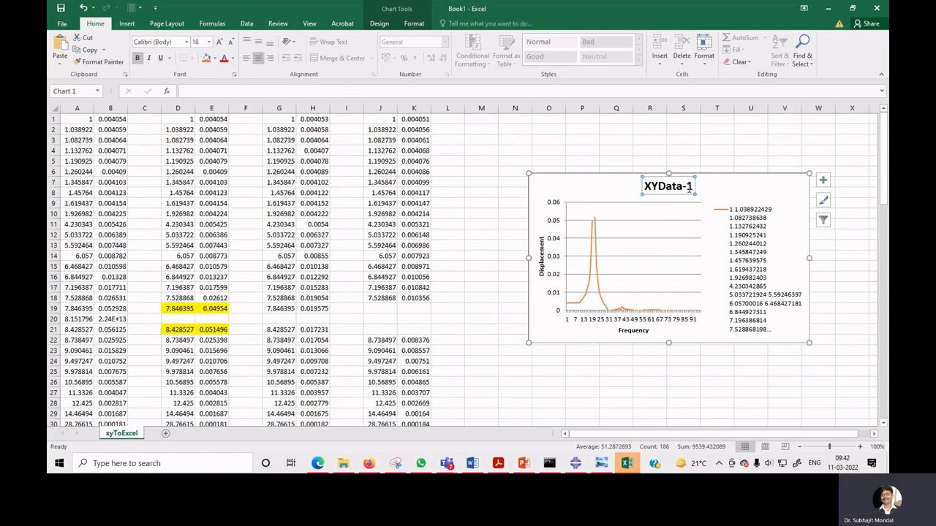
left_click(690, 187)
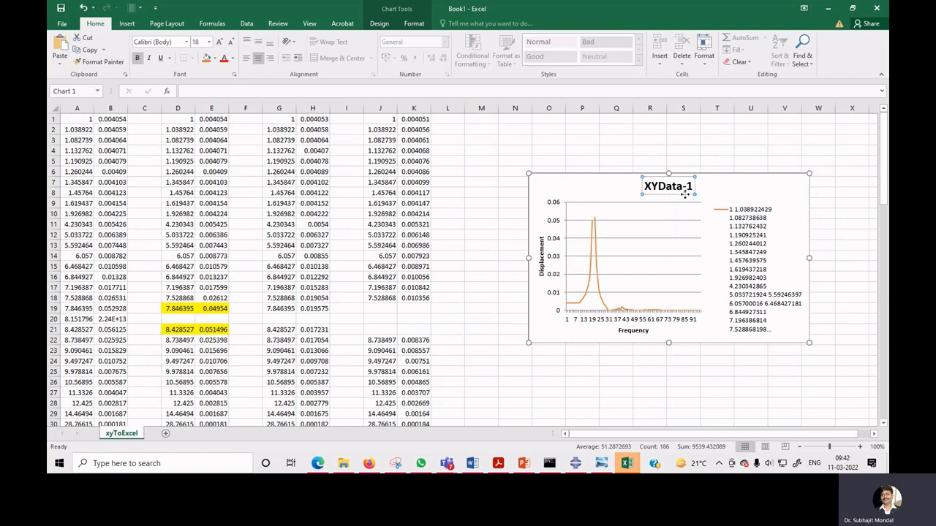
left_click(685, 191)
key("Delete")
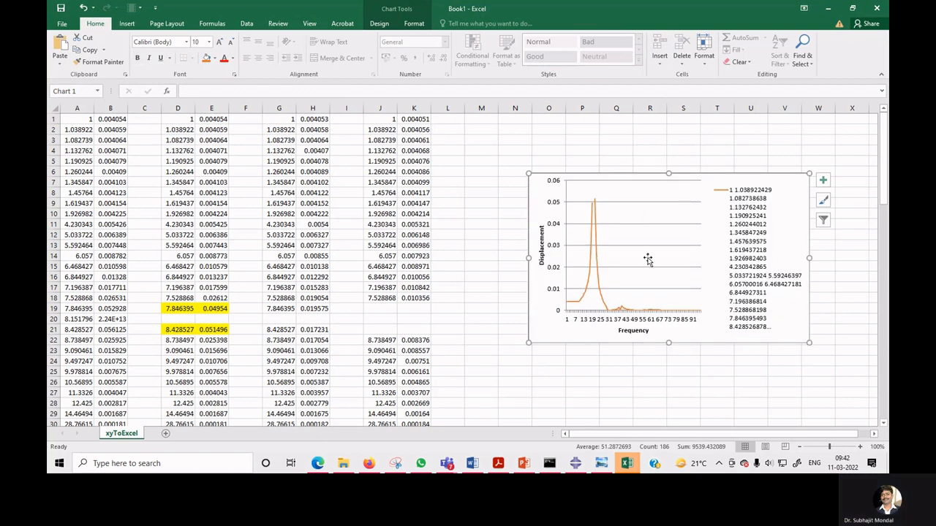
Open the chart's data source and add a new series whose name range is G1:G96.
right_click(546, 304)
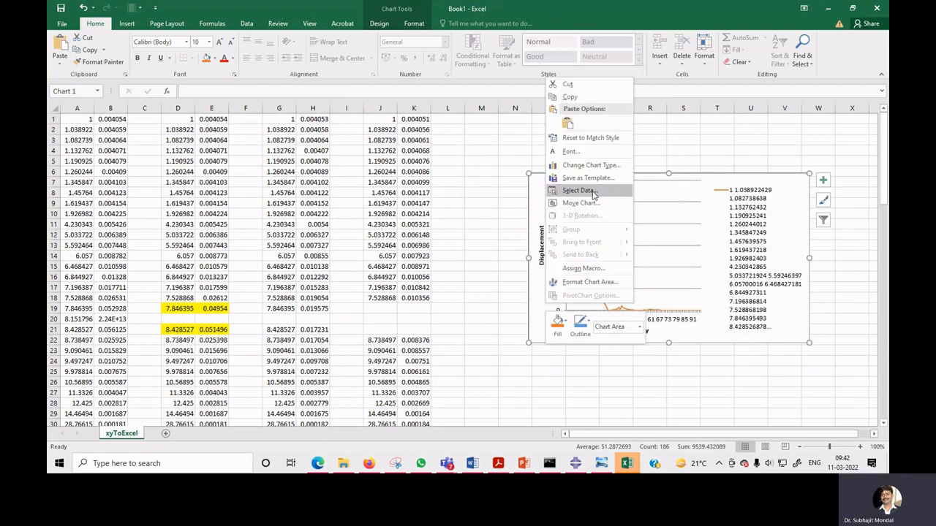
left_click(586, 192)
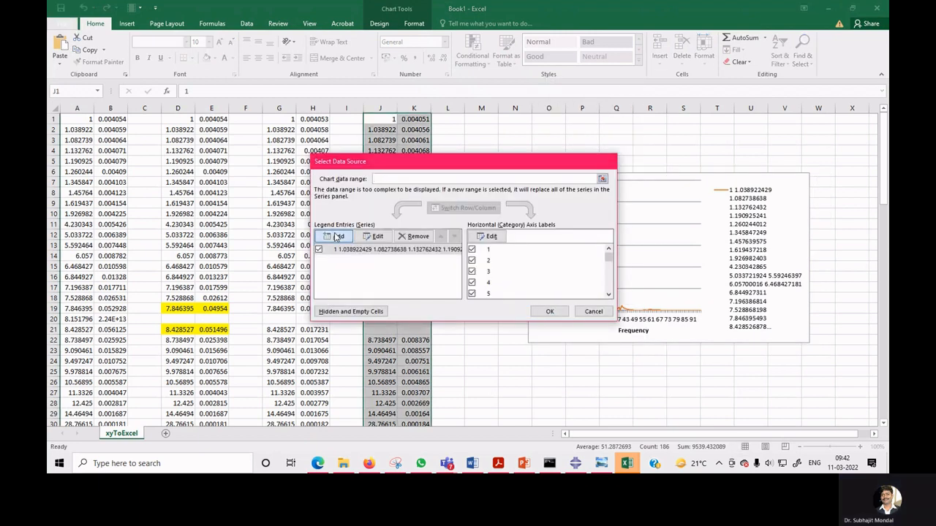
left_click(325, 235)
left_click(485, 231)
left_click(287, 118)
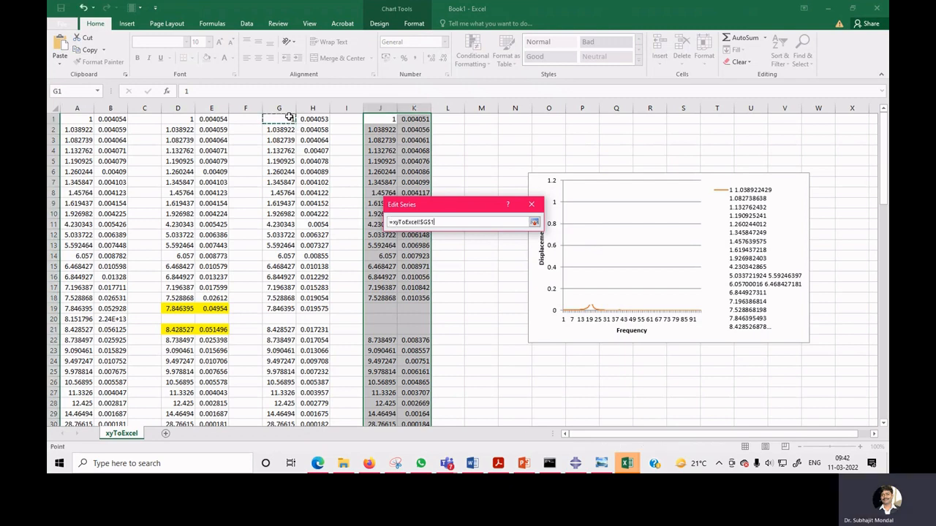
key("ctrl+shift+Down")
key("shift+Down")
key("shift+Down")
key("ctrl+shift+Down")
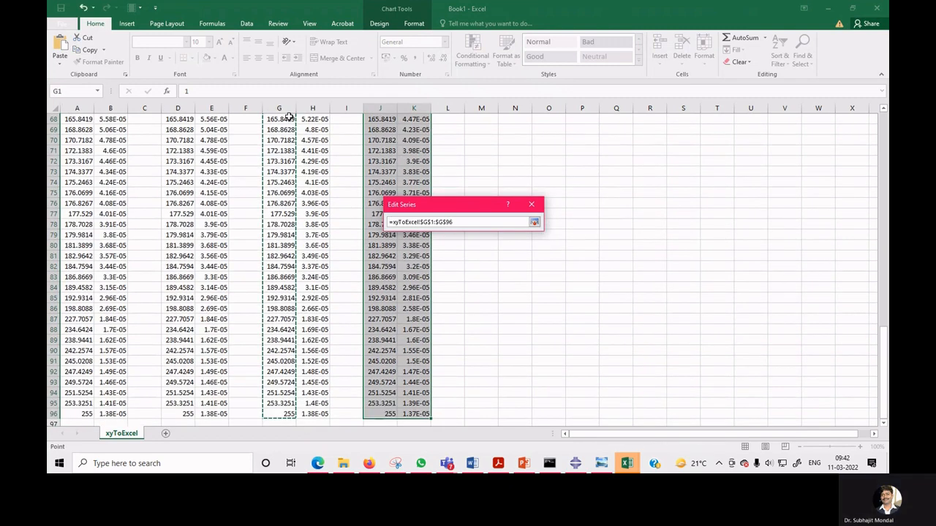
left_click(534, 222)
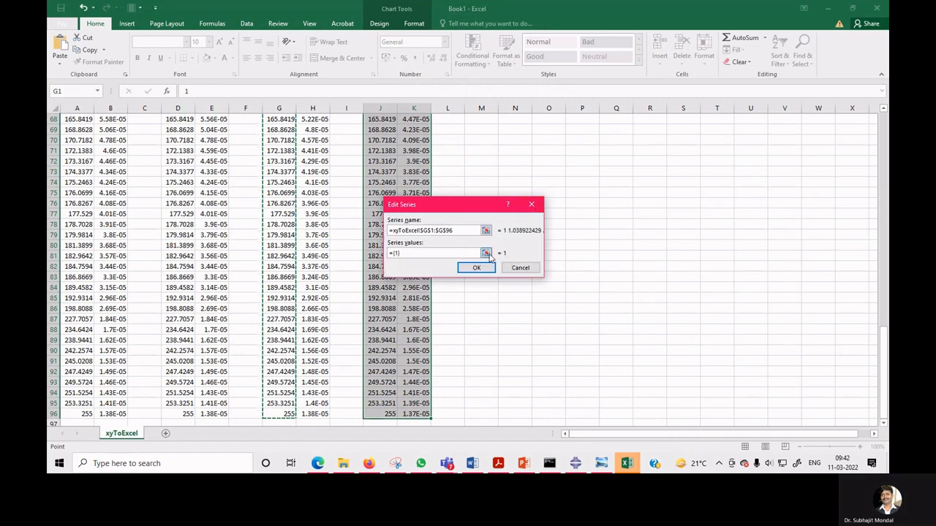
Set the new series' values to H1:H96 and apply the data source changes.
key("Tab")
left_click_drag(888, 361, 884, 228)
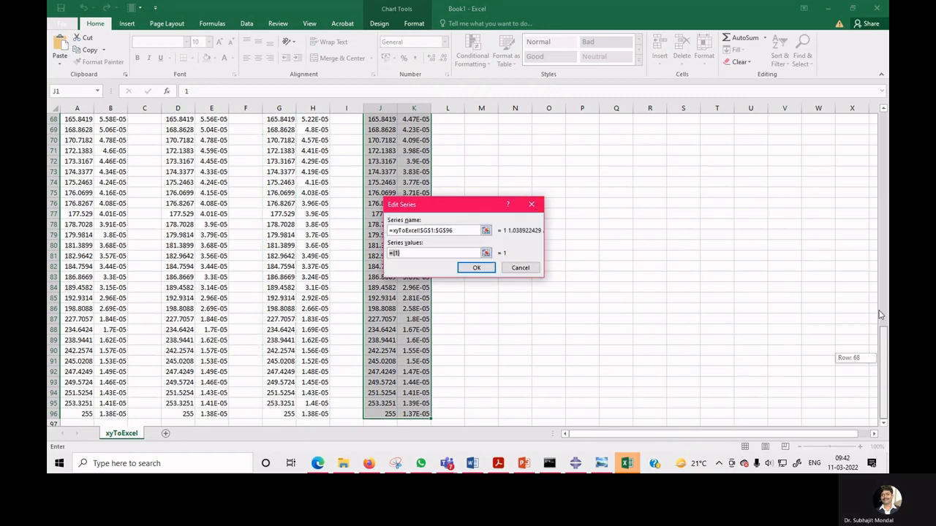
left_click_drag(880, 314, 877, 122)
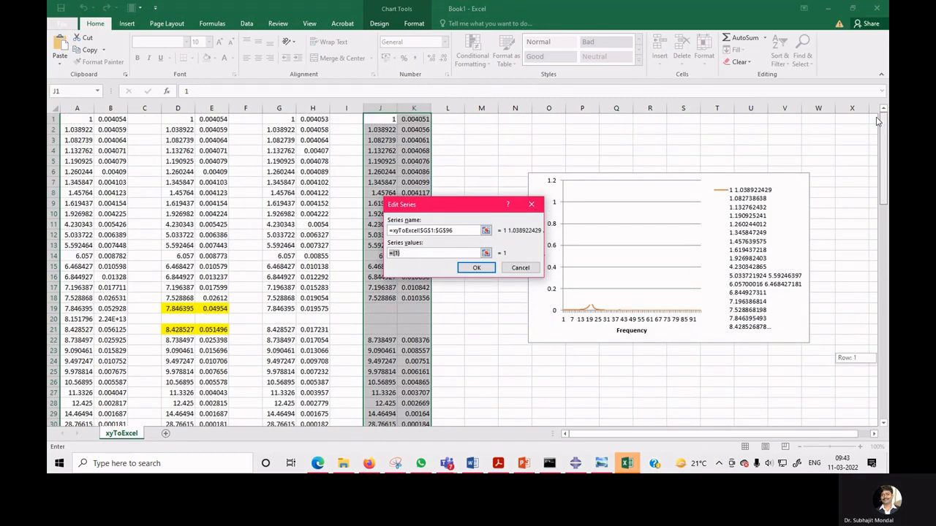
left_click(321, 119)
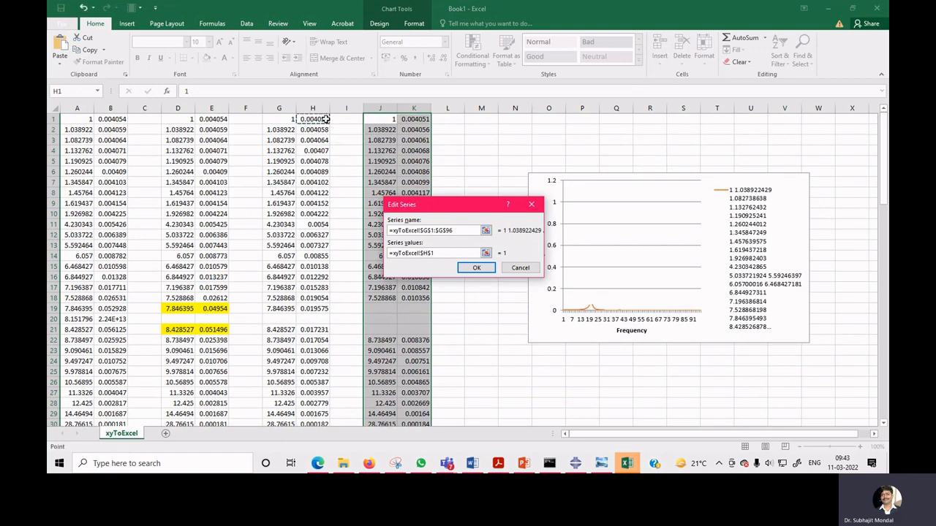
key("ctrl+shift+Down")
key("ctrl+shift+Down")
key("ctrl+shift+Down")
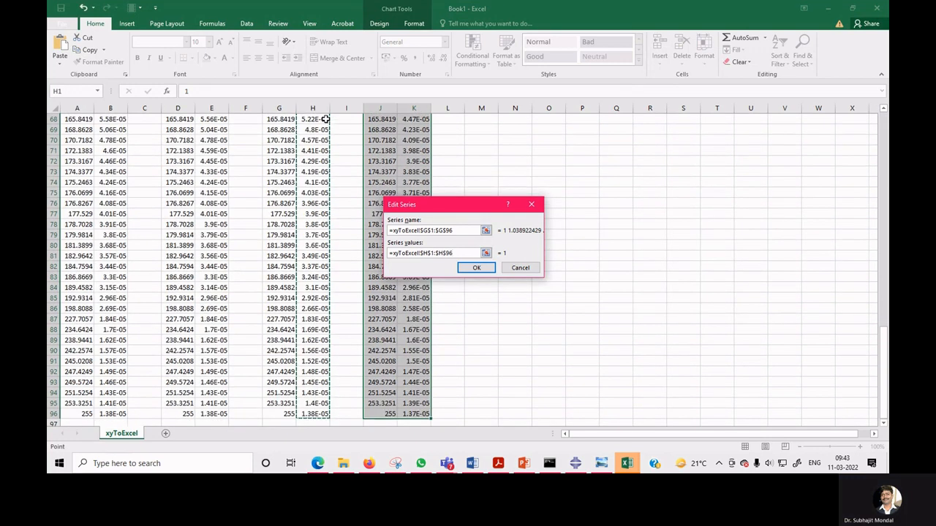
left_click(476, 267)
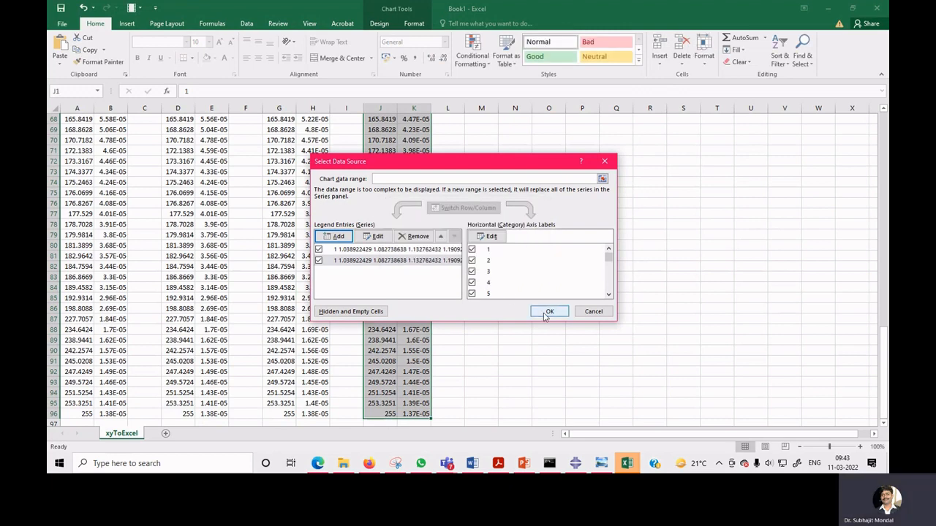
left_click(548, 312)
scroll(543, 313, "up", 20)
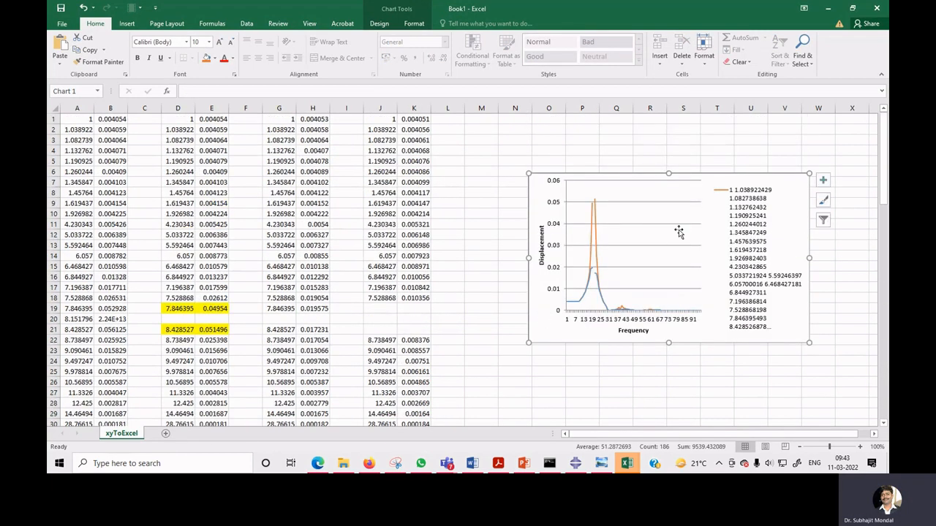
Add a third chart series with its name range set to J1:J96.
right_click(677, 233)
left_click(657, 280)
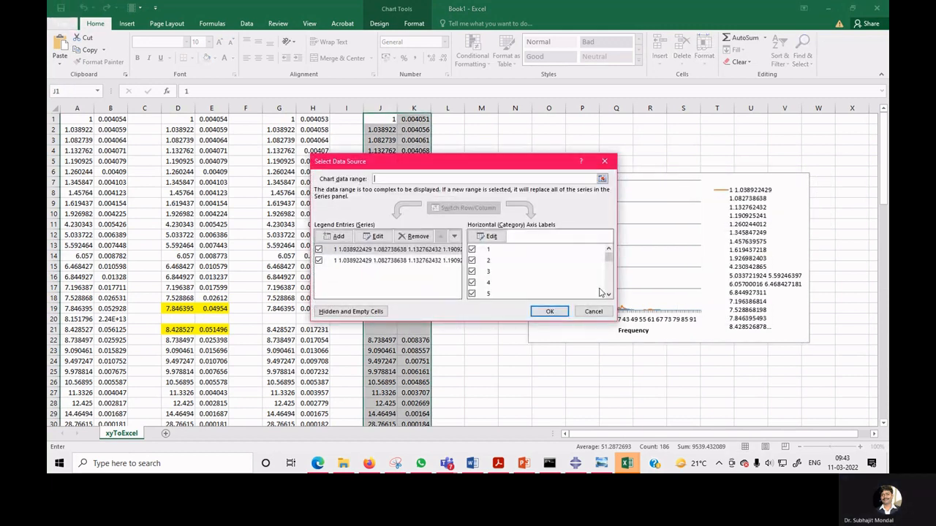
left_click(335, 236)
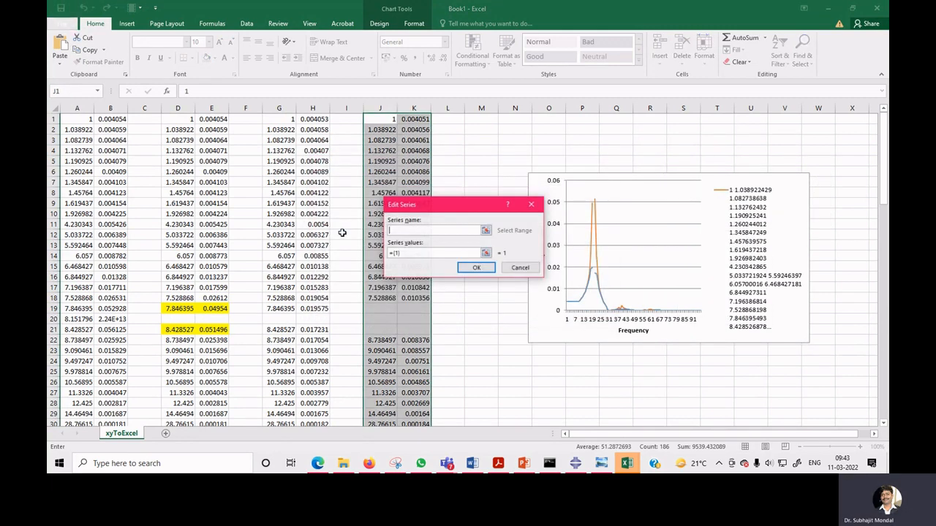
left_click(383, 119)
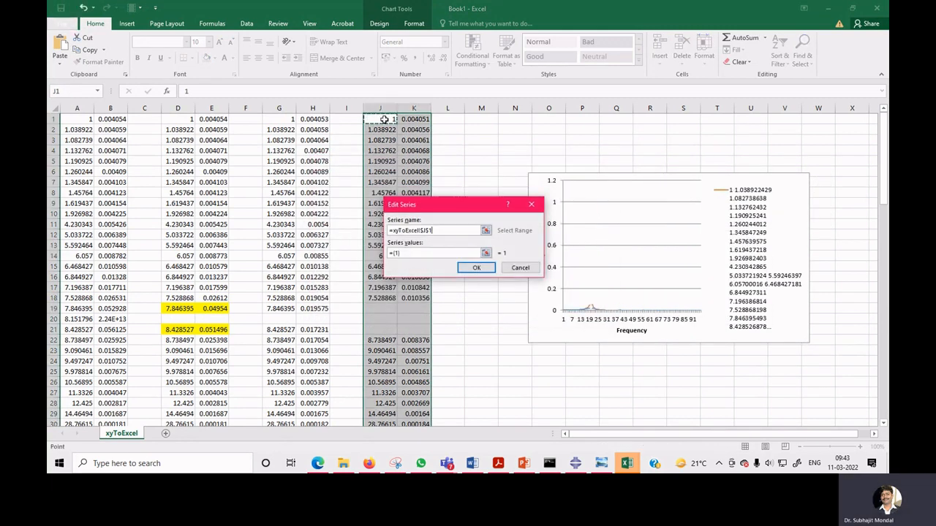
key("ctrl+shift+Down")
key("ctrl+shift+Down")
key("ctrl+shift+Down")
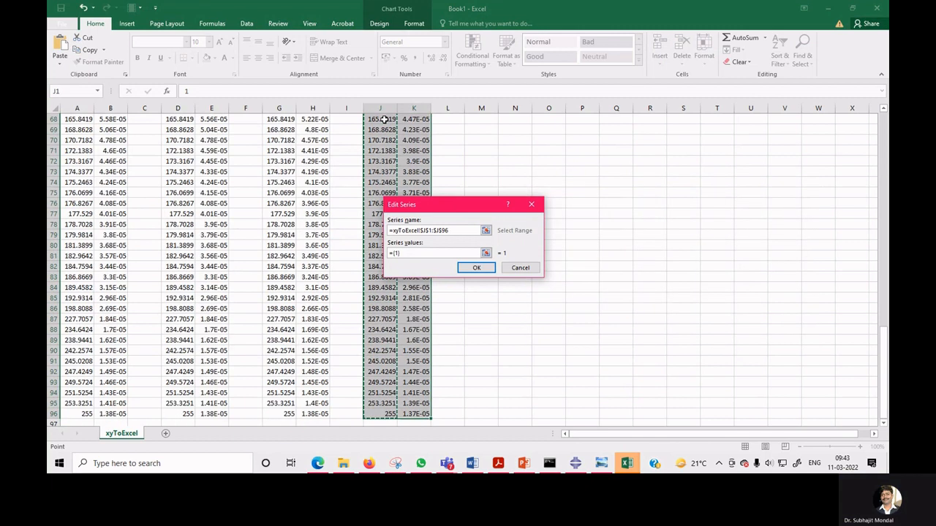
left_click(476, 267)
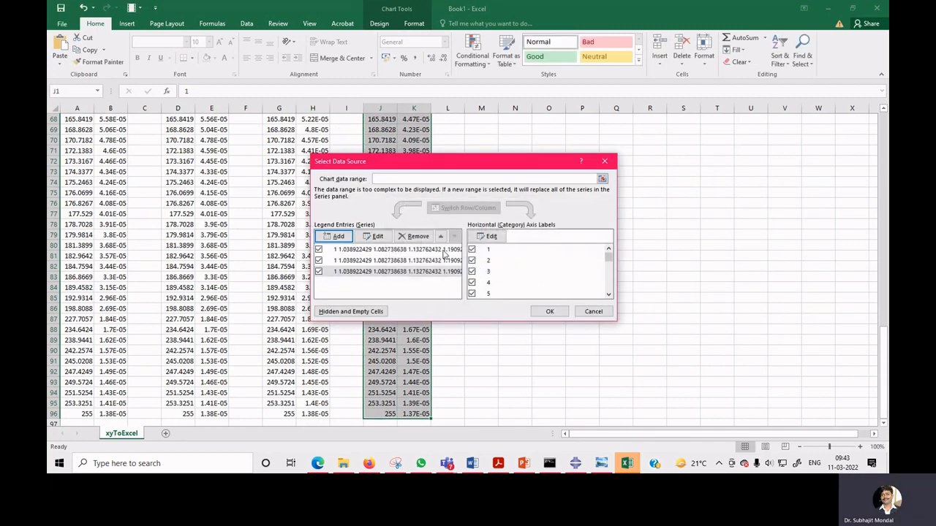
Edit the third series so its values cover K1:K96 and apply the changes.
left_click(378, 239)
left_click(482, 254)
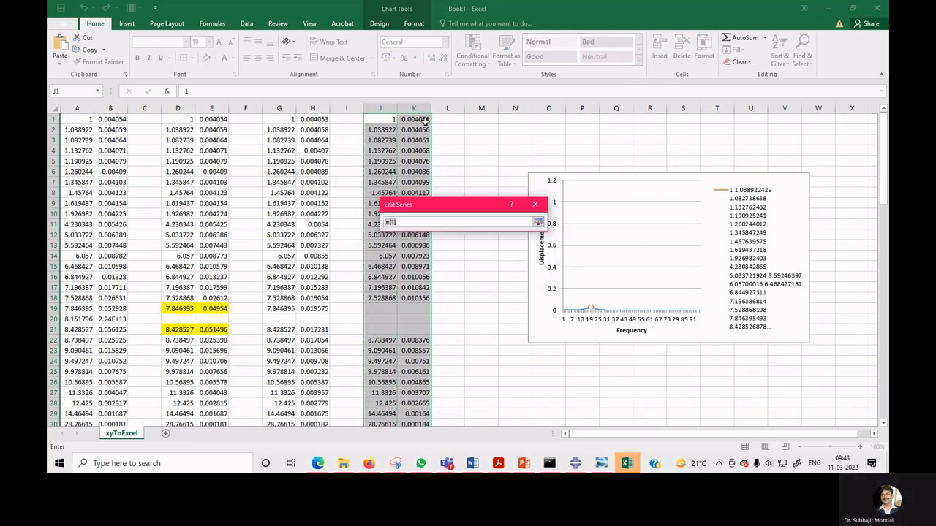
left_click_drag(424, 119, 421, 340)
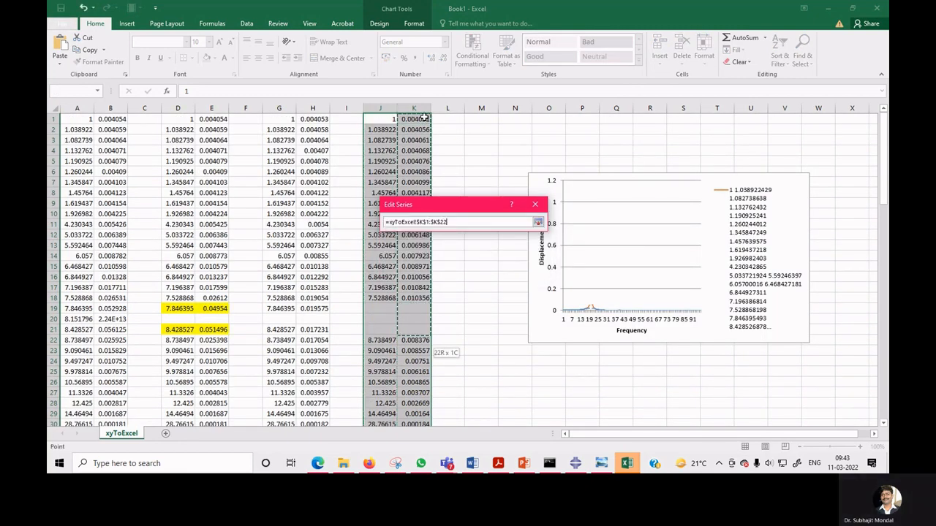
key("ctrl+shift+Down")
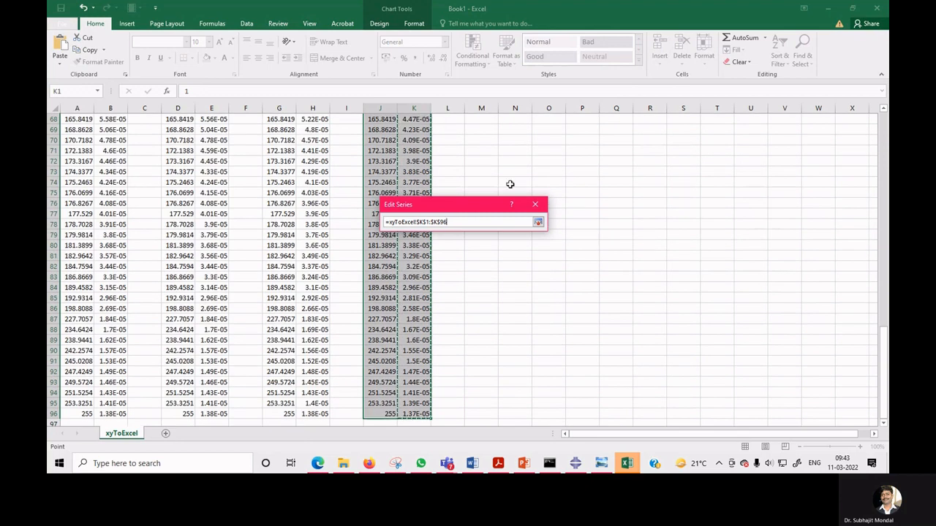
left_click(538, 222)
left_click(483, 268)
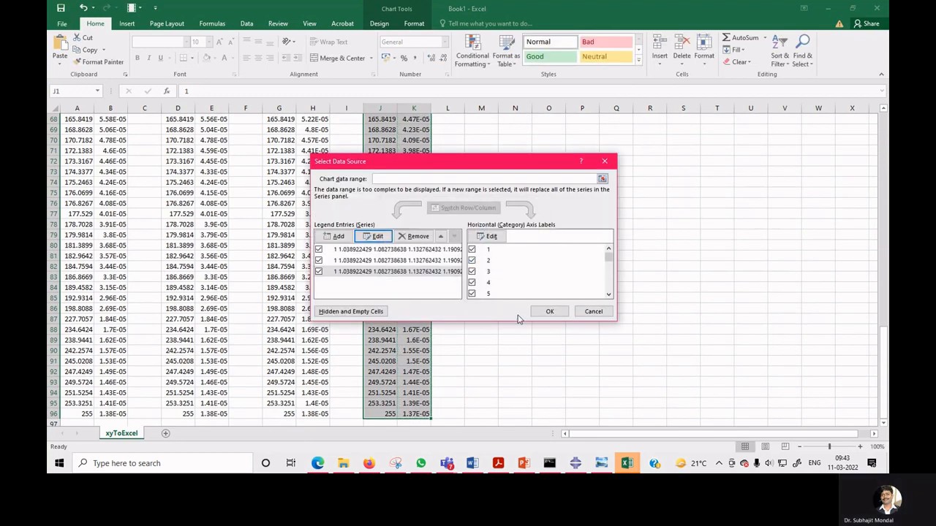
left_click(550, 312)
scroll(619, 301, "up", 9)
scroll(618, 301, "up", 12)
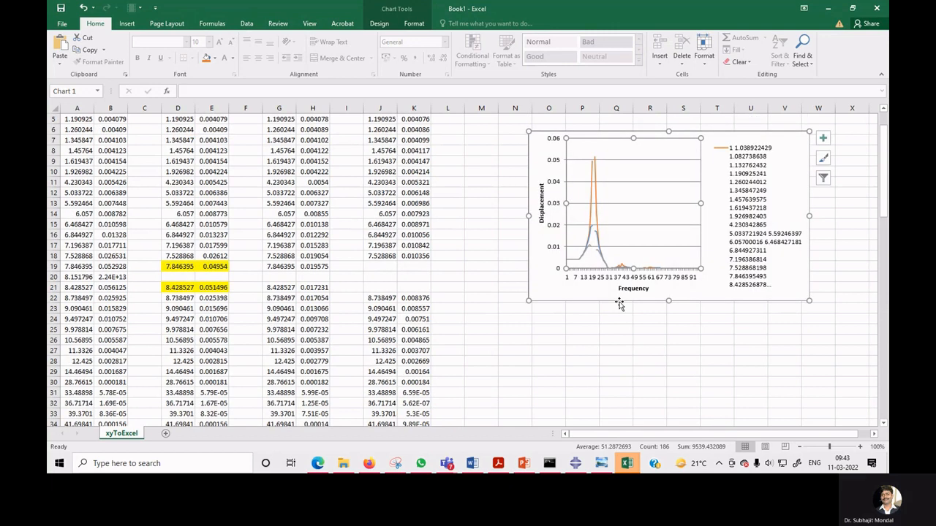
Add a fourth chart series with its name range set to A1:A96.
right_click(542, 246)
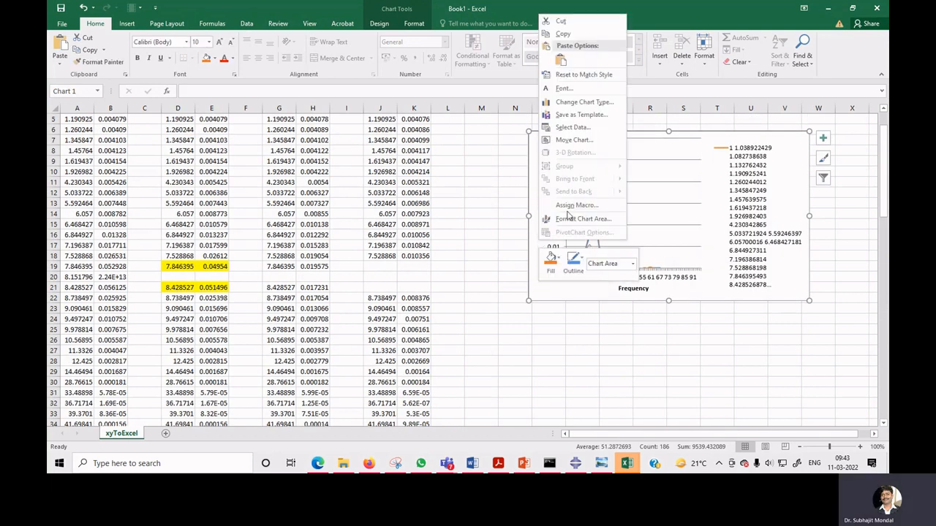
left_click(574, 127)
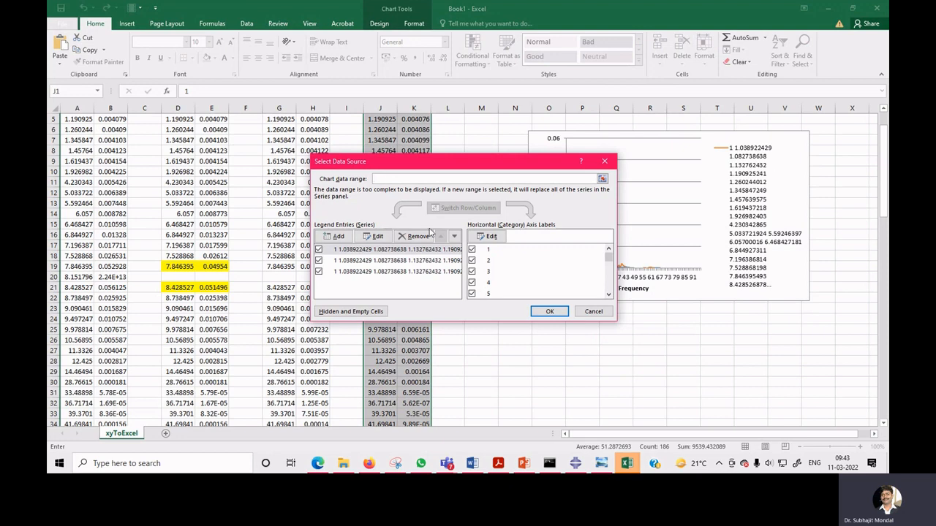
left_click(335, 236)
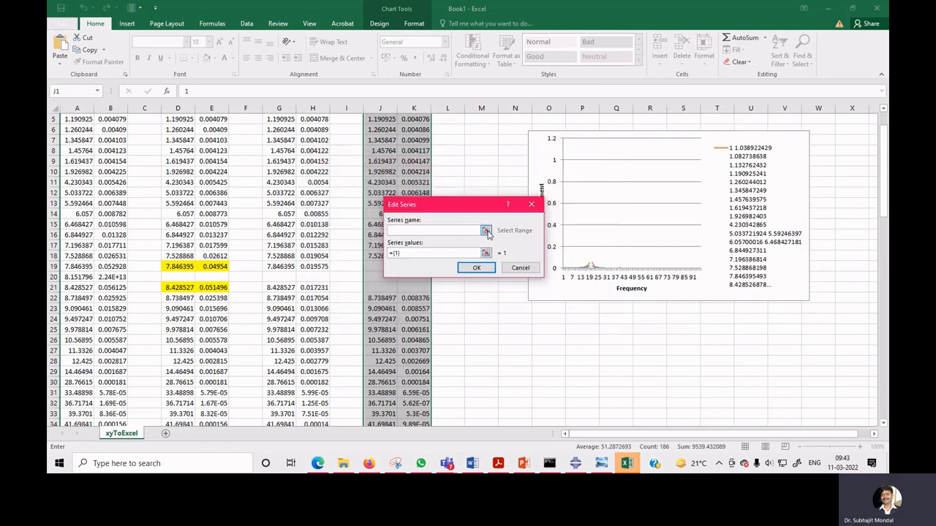
left_click(486, 230)
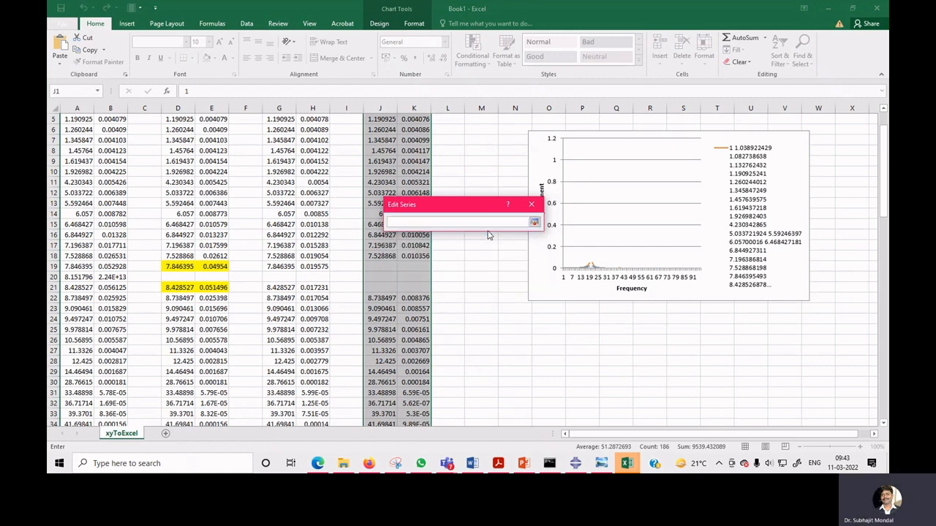
scroll(499, 303, "up", 2)
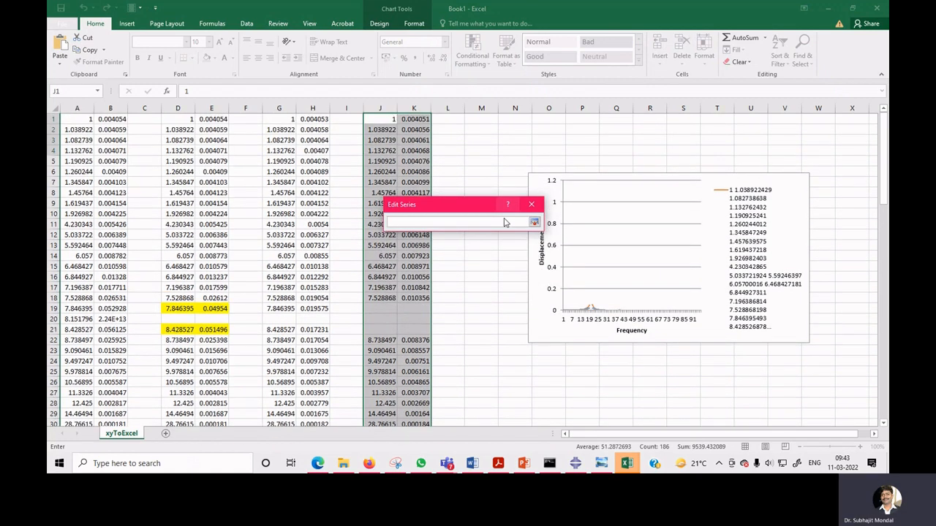
left_click(85, 122)
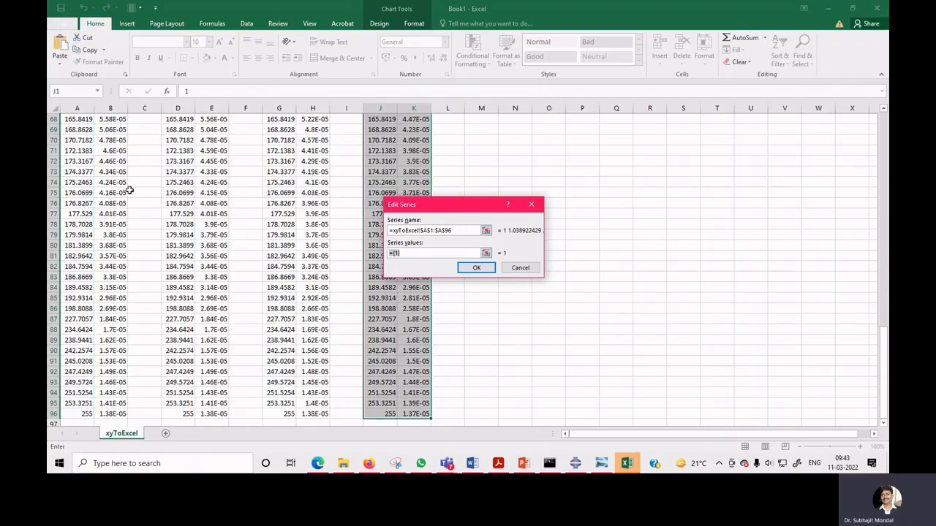
Set the fourth series' values to B1:B96 and apply the data source changes.
scroll(128, 191, "up", 20)
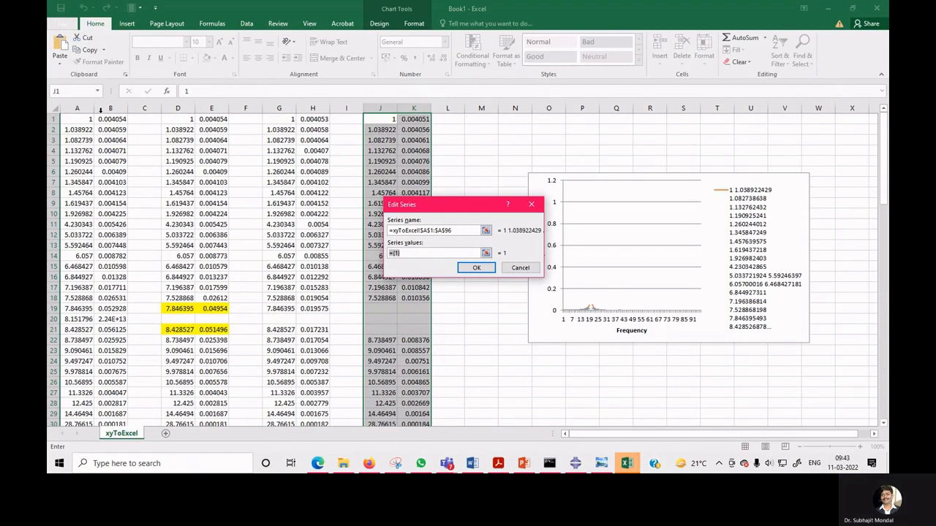
left_click(117, 120)
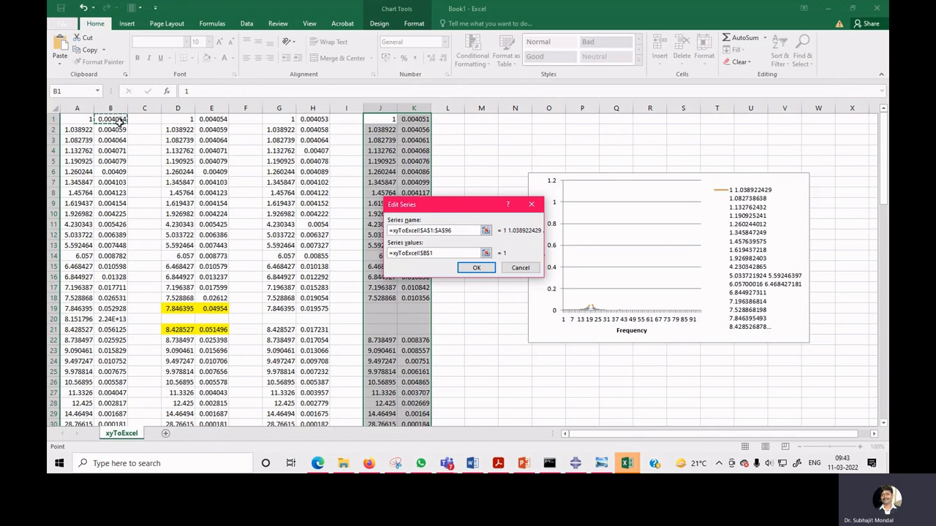
key("ctrl+shift+Down")
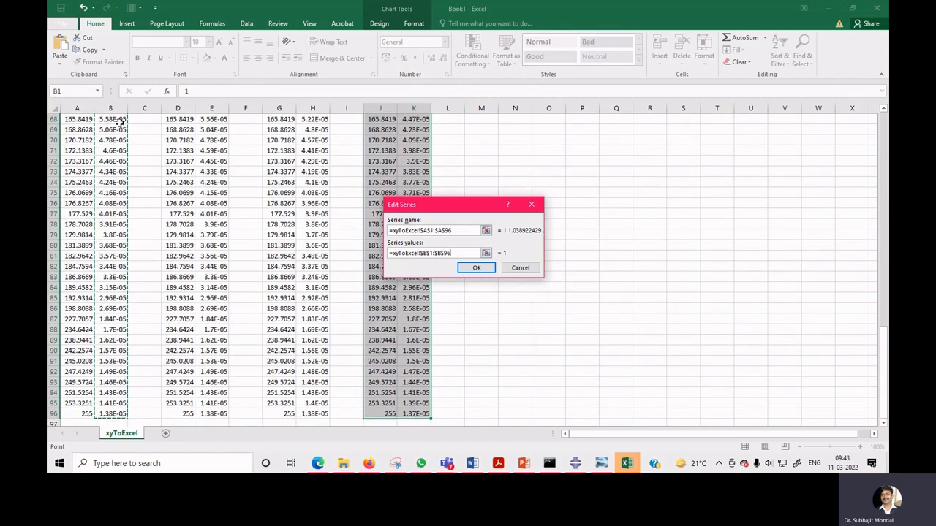
left_click(470, 269)
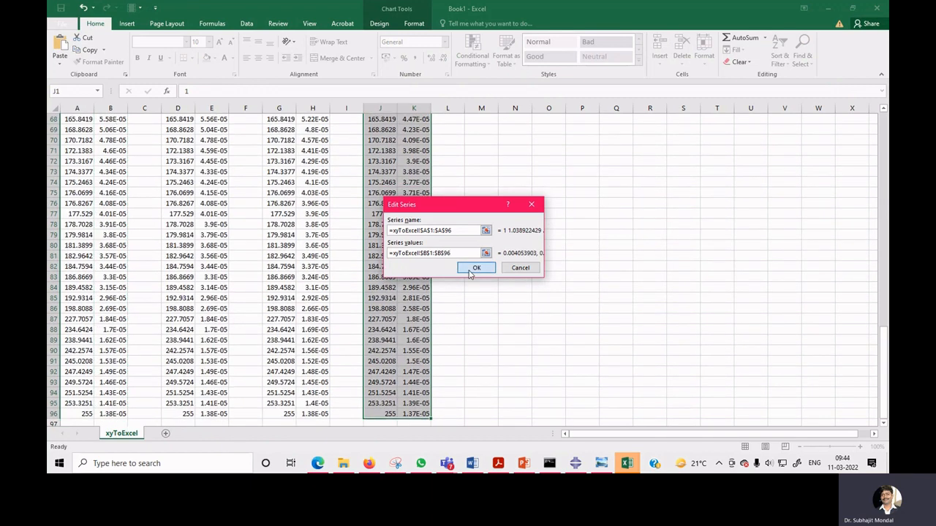
left_click(472, 269)
left_click(552, 311)
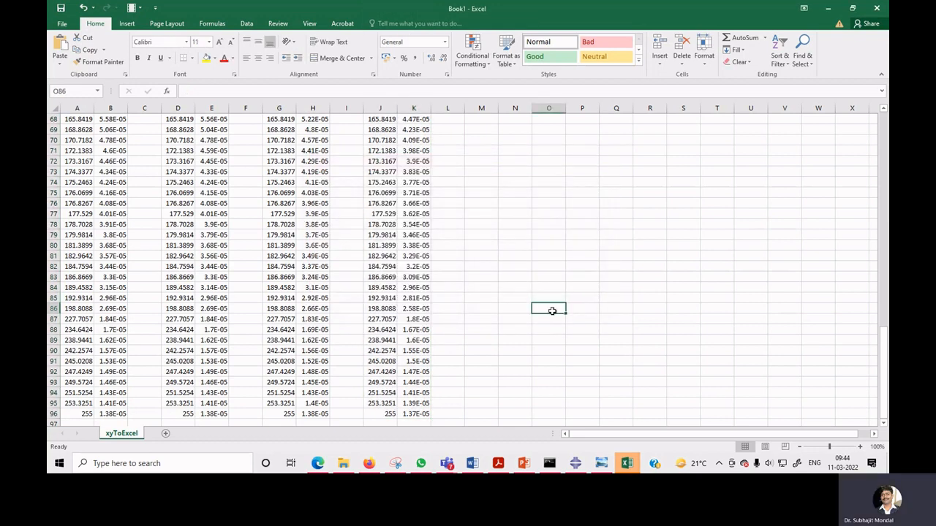
Hide the fourth chart series, the one using A1:B96, by unchecking it in the chart's data source.
left_click_drag(882, 362, 881, 167)
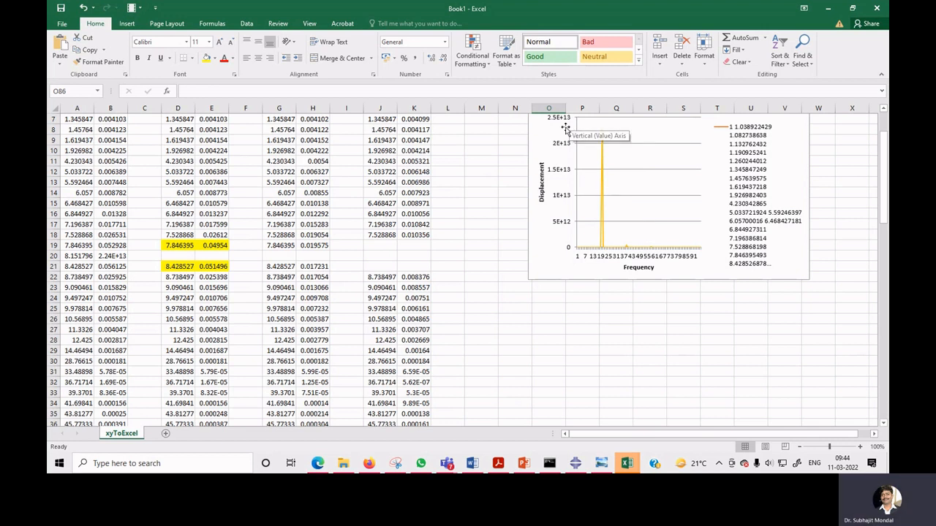
right_click(603, 196)
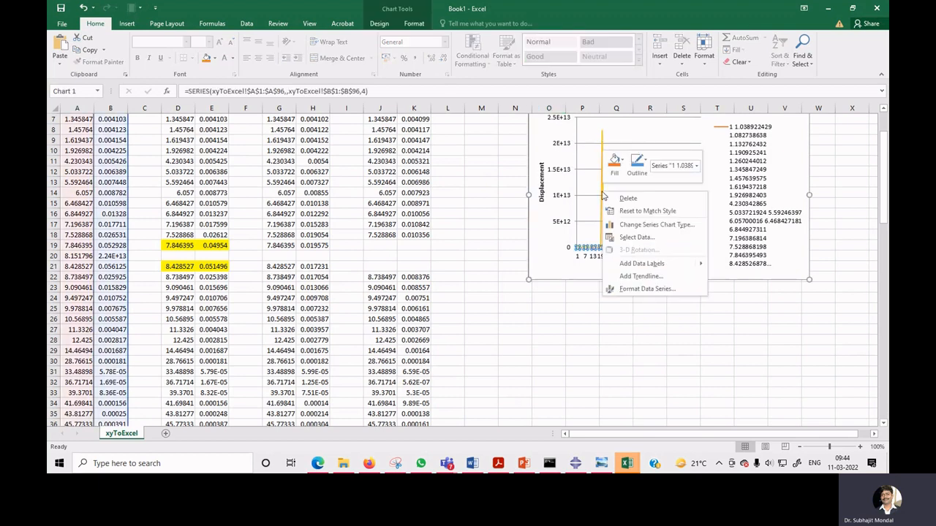
left_click(626, 238)
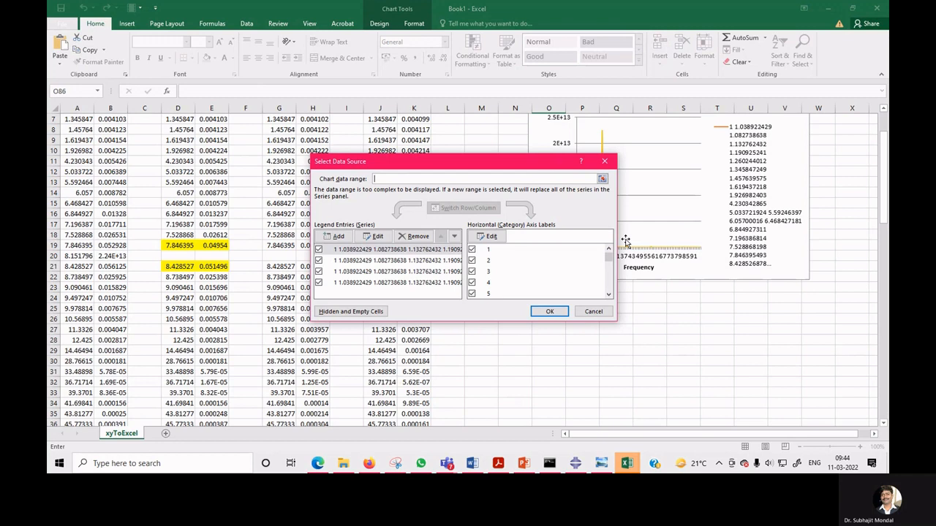
left_click(321, 283)
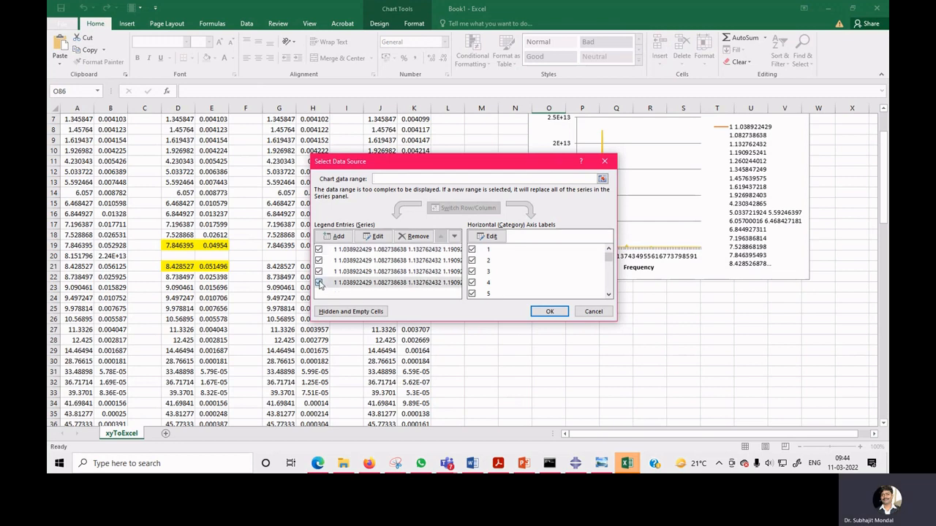
left_click(547, 312)
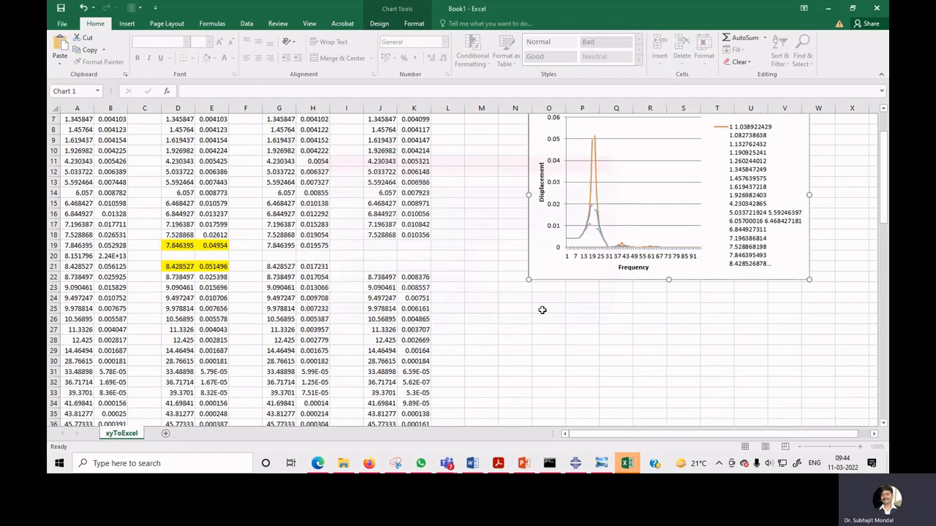
Select the chart series plotted from J1:J96 and K1:K96 and delete it from the chart.
scroll(567, 328, "up", 2)
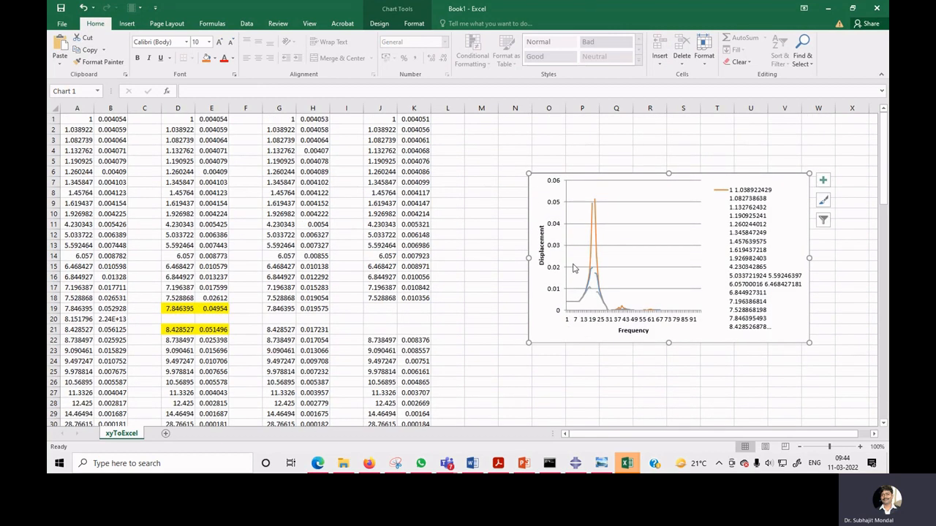
left_click(593, 229)
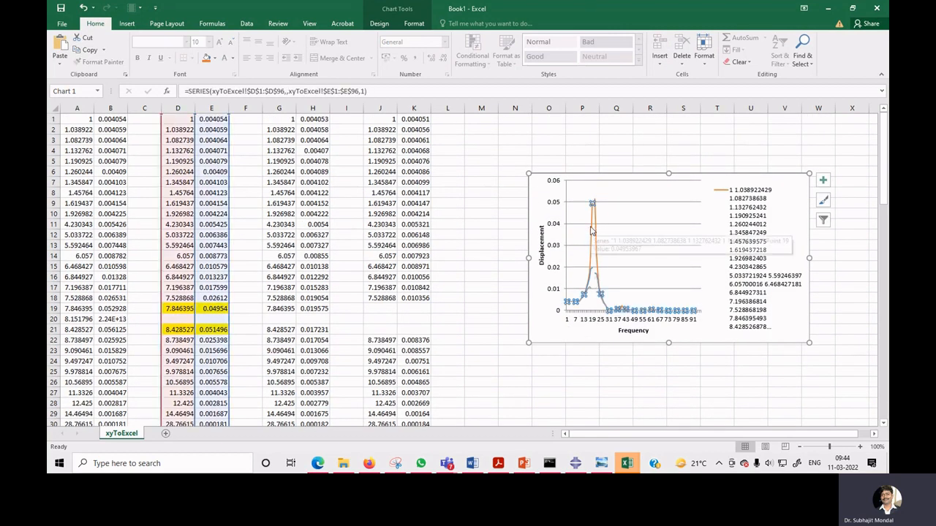
left_click(592, 276)
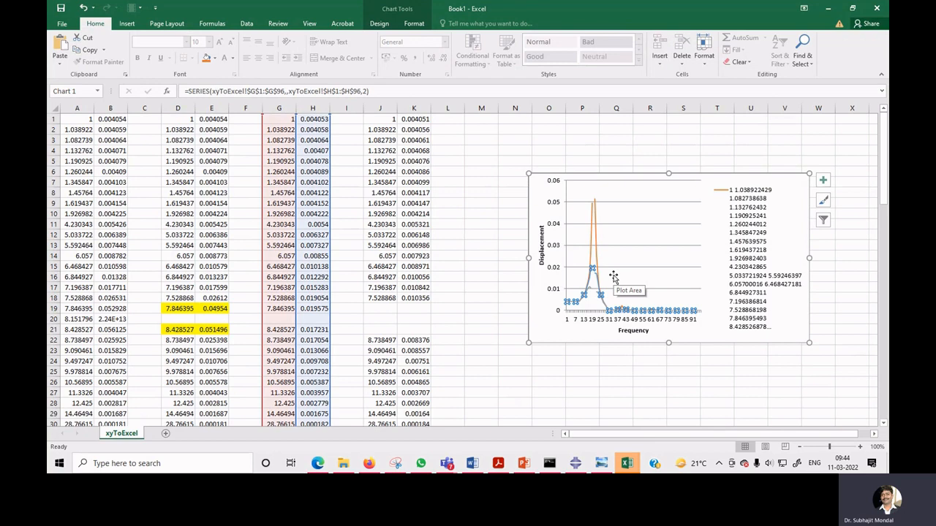
left_click(587, 294)
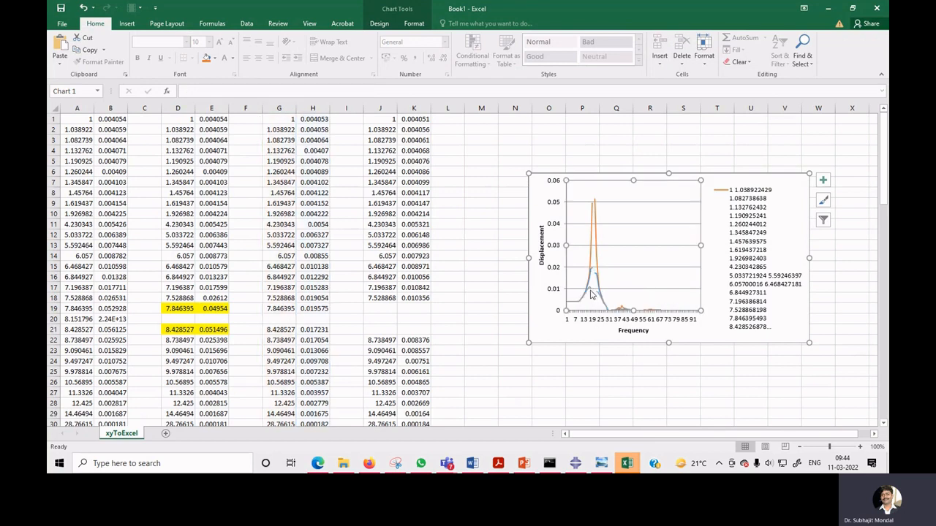
left_click(591, 292)
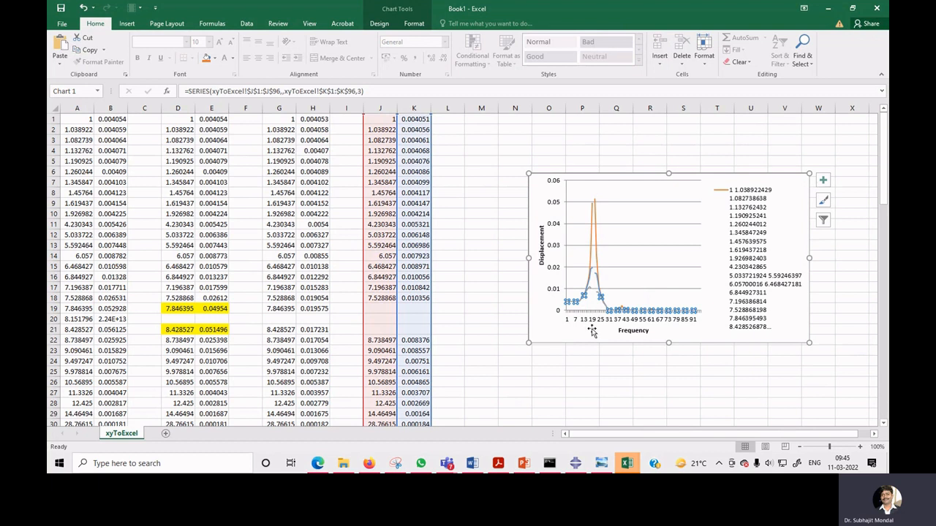
key("Delete")
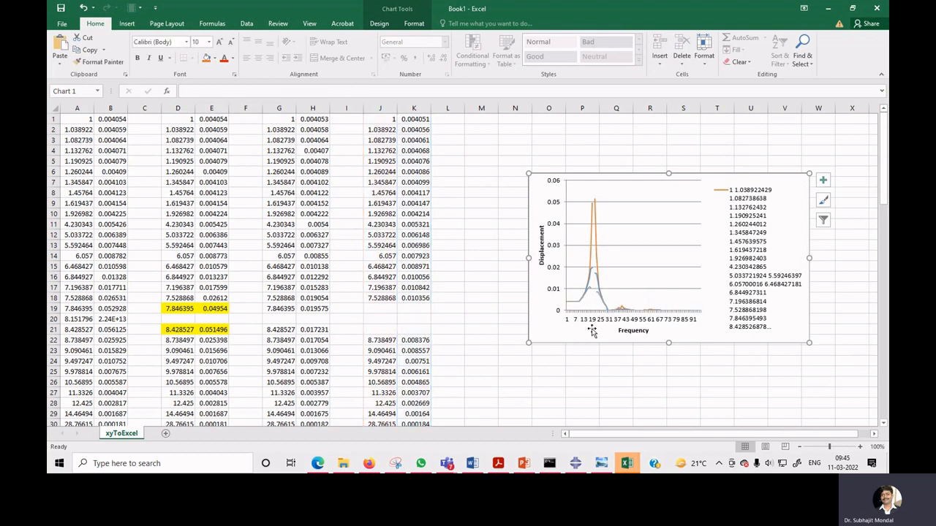